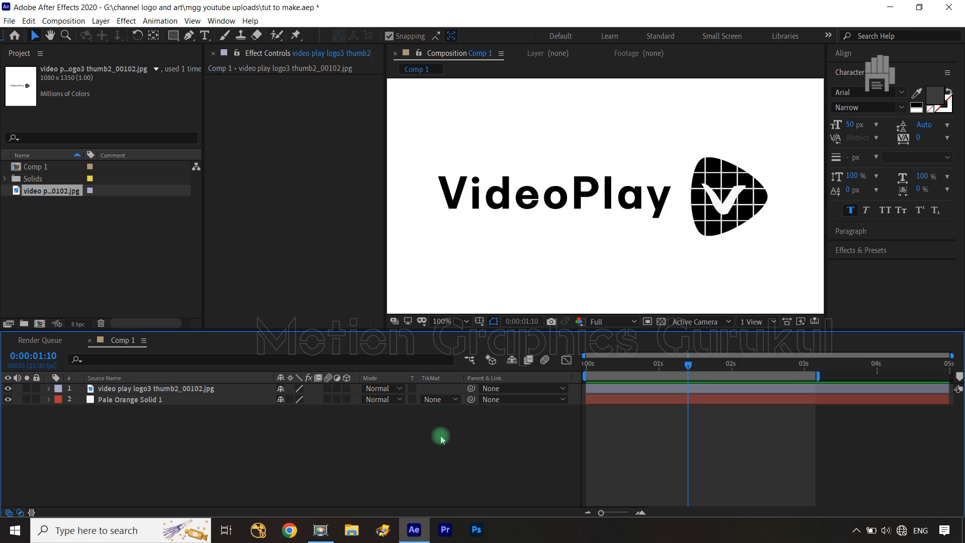
Step: Move the current time to 0:00:01:00 and delete the logo image layer from Comp 1
drag(689, 366, 659, 366)
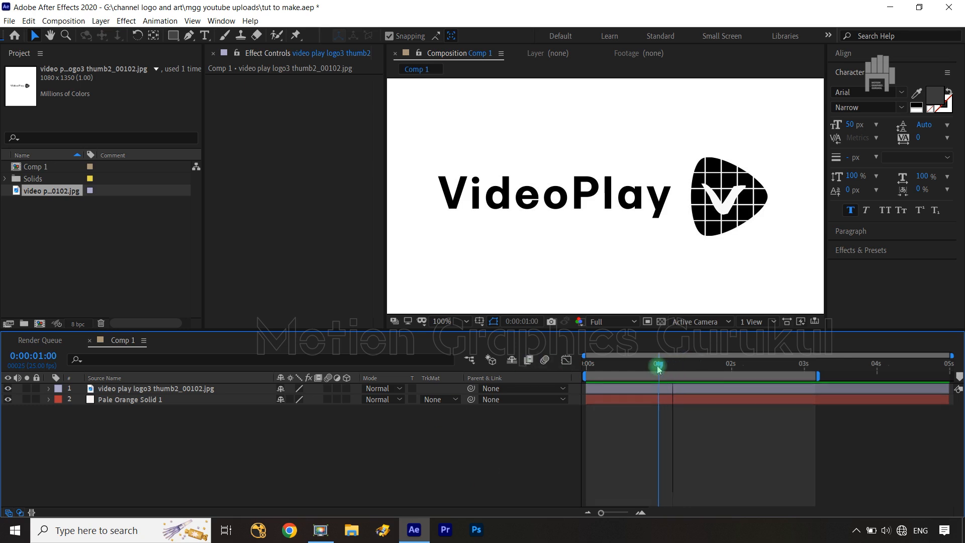
click(166, 390)
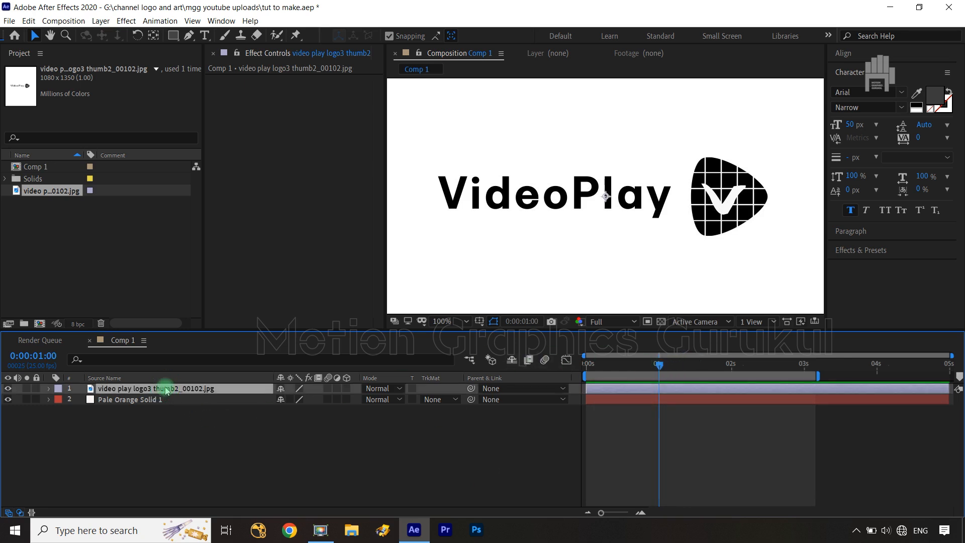
key(Delete)
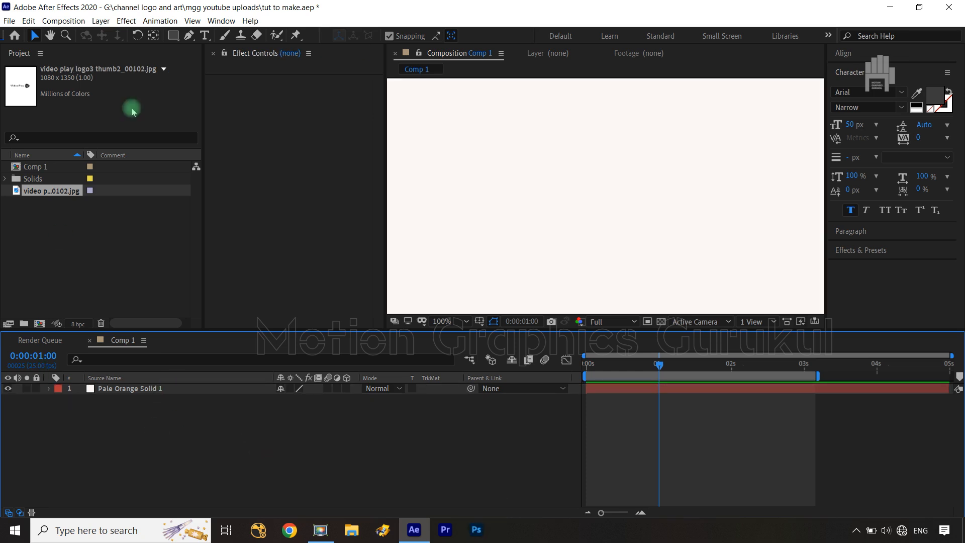
Step: Draw a black square shape about 43 px wide to the right of the composition's centre
click(173, 36)
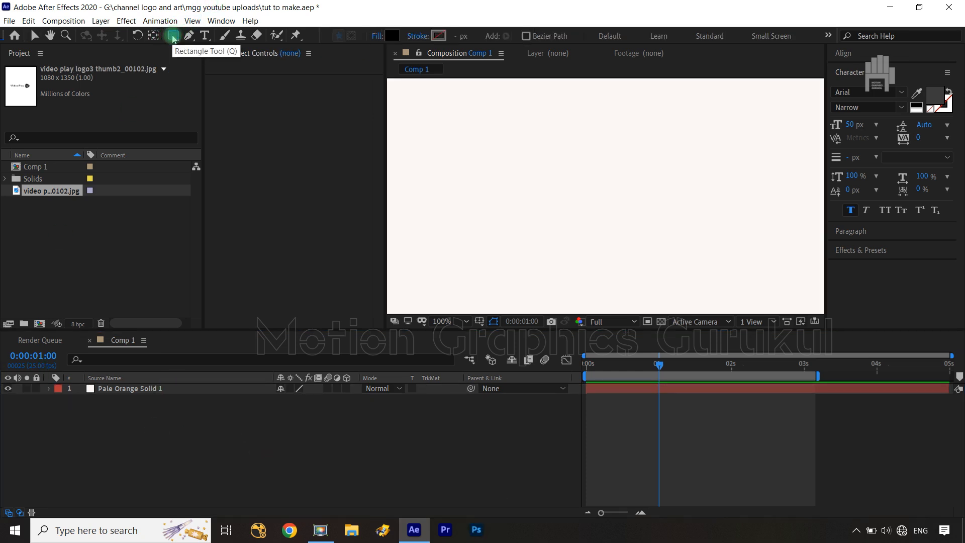
drag(704, 179, 725, 202)
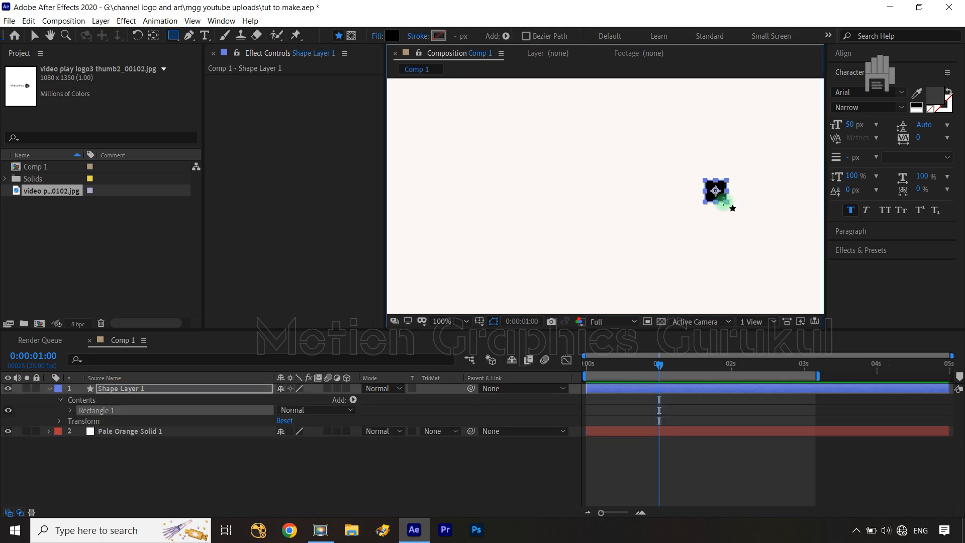
key(shift+slash)
click(470, 492)
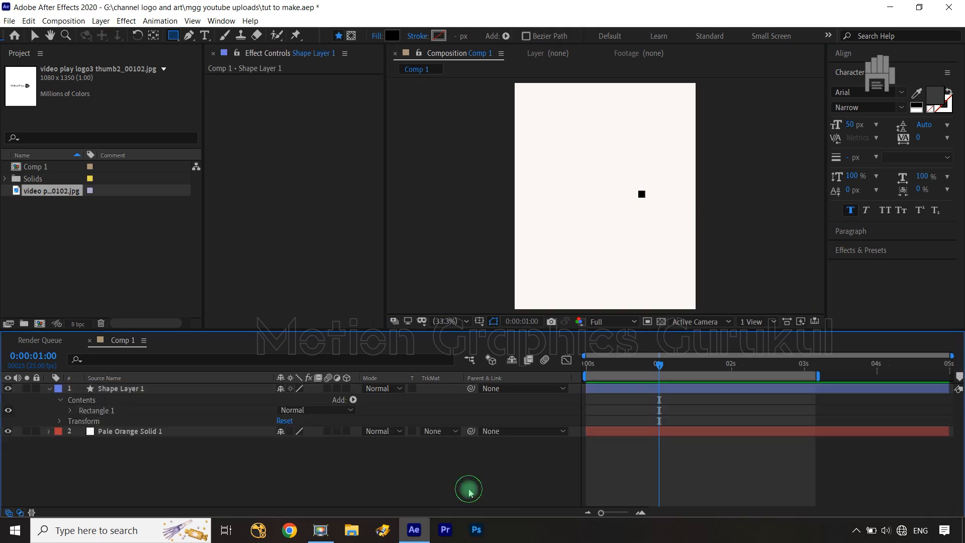
Step: Set the size of Shape Layer 1's rectangle path to 50 by 50
click(70, 411)
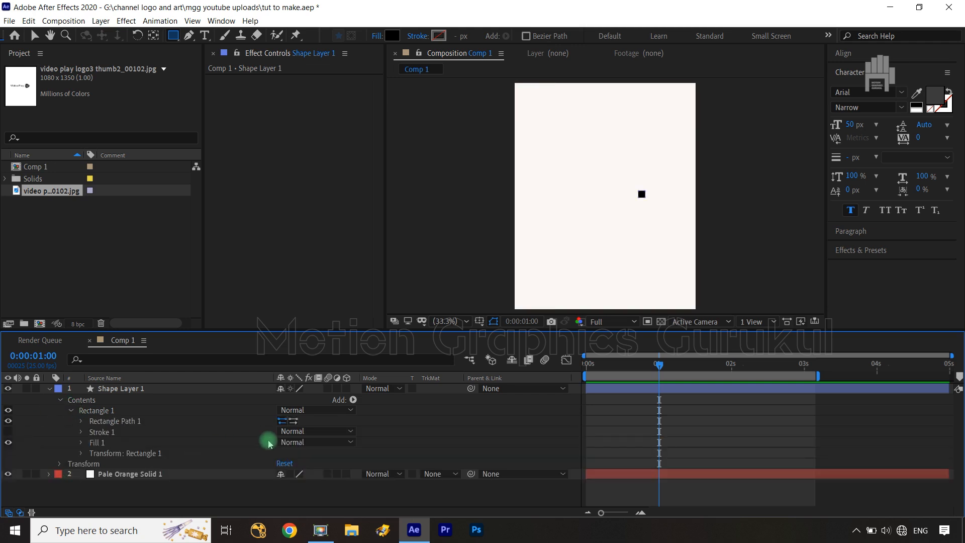
click(81, 421)
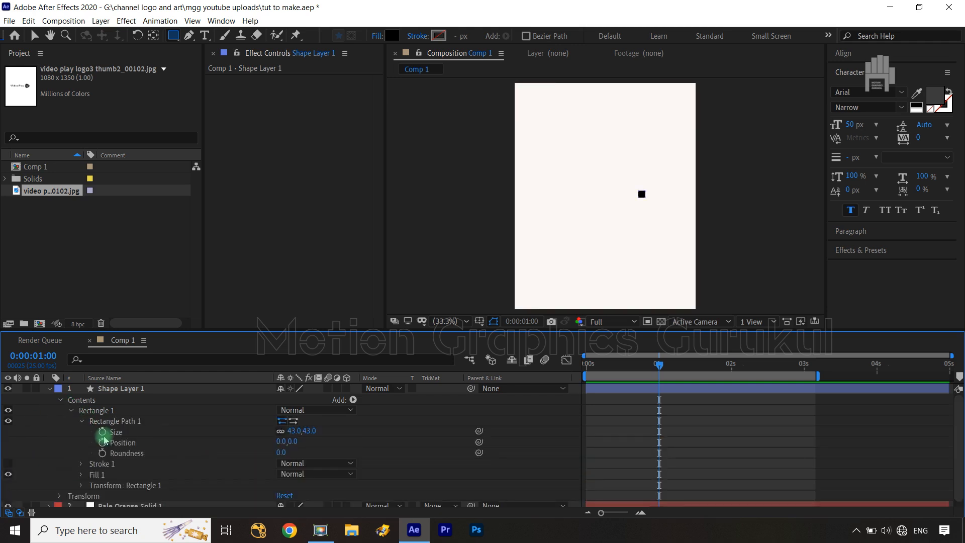
click(312, 431)
text(50)
click(370, 423)
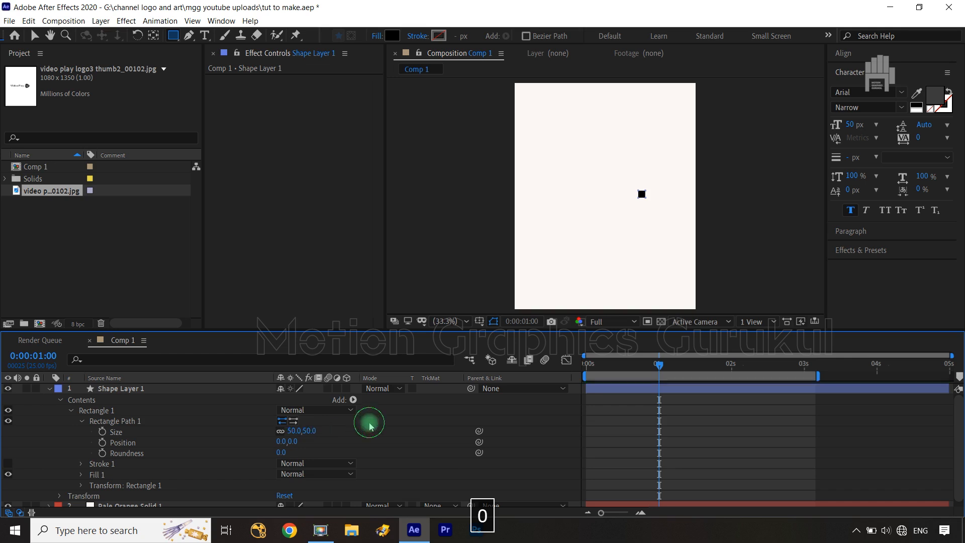
click(48, 388)
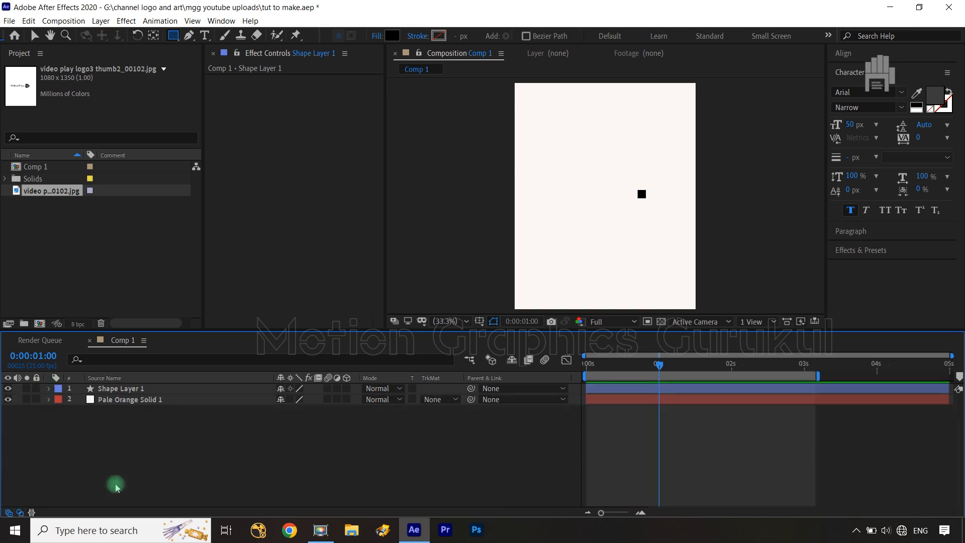
Step: Show the title/action safe guides in the composition view with Shape Layer 1 selected
click(141, 390)
click(469, 357)
click(507, 334)
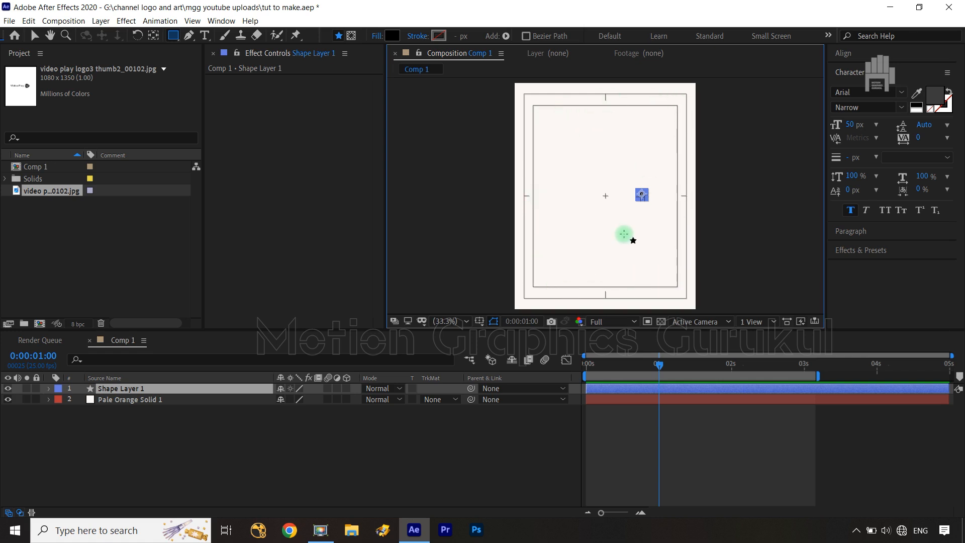
Step: Shift the square horizontally toward the right safe margin so its Position is 870.5, 663.5
click(208, 389)
key(p)
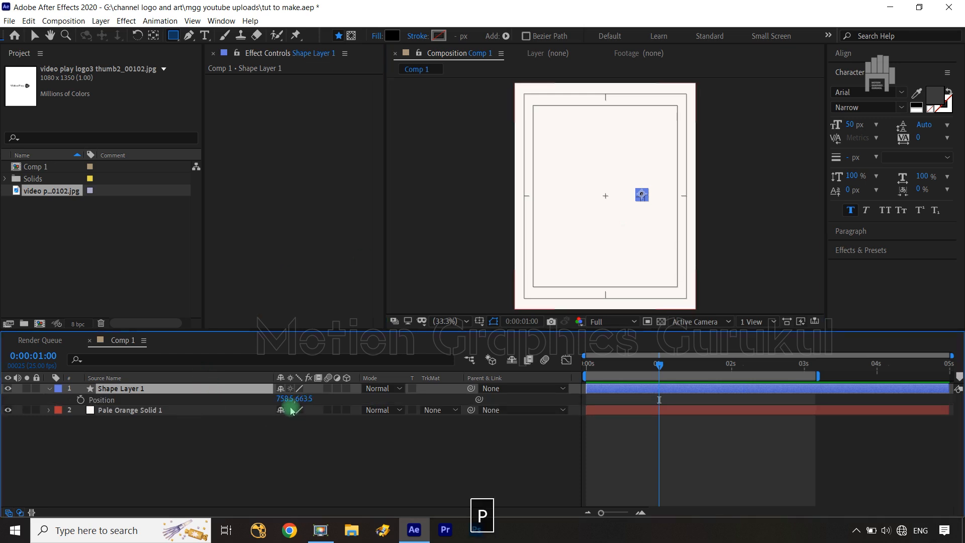
drag(284, 399, 346, 389)
click(356, 442)
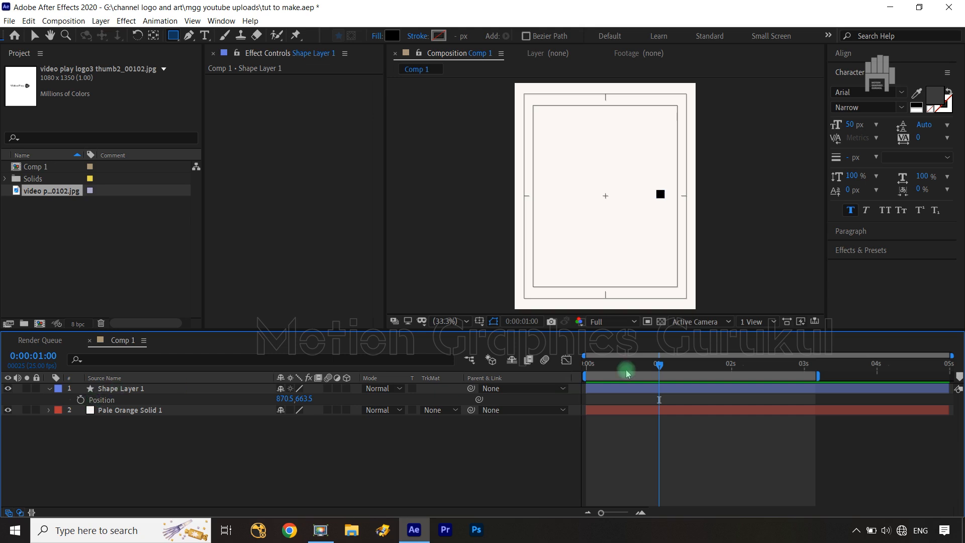
Step: Add Position keyframes to Shape Layer 1 at 0:00:00:00 and 0:00:01:05
key(Home)
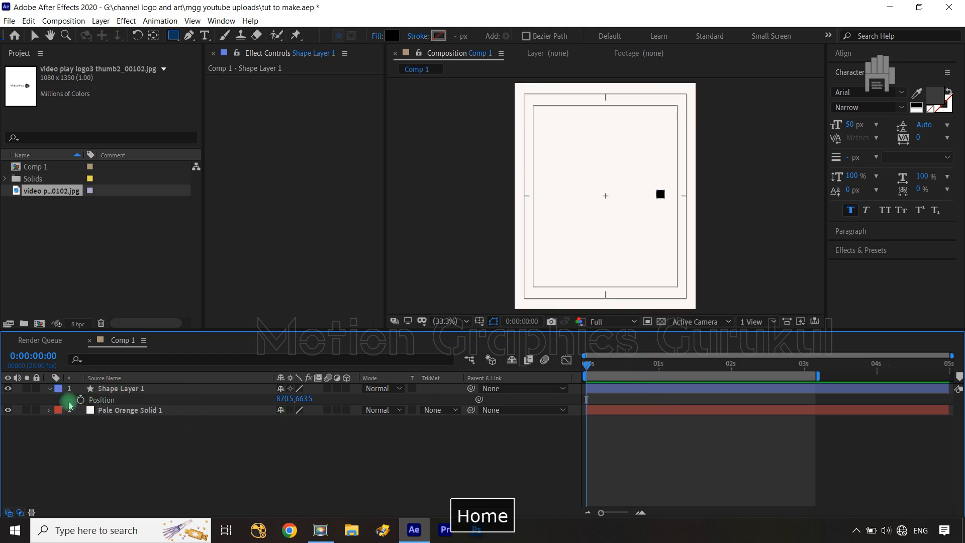
click(80, 400)
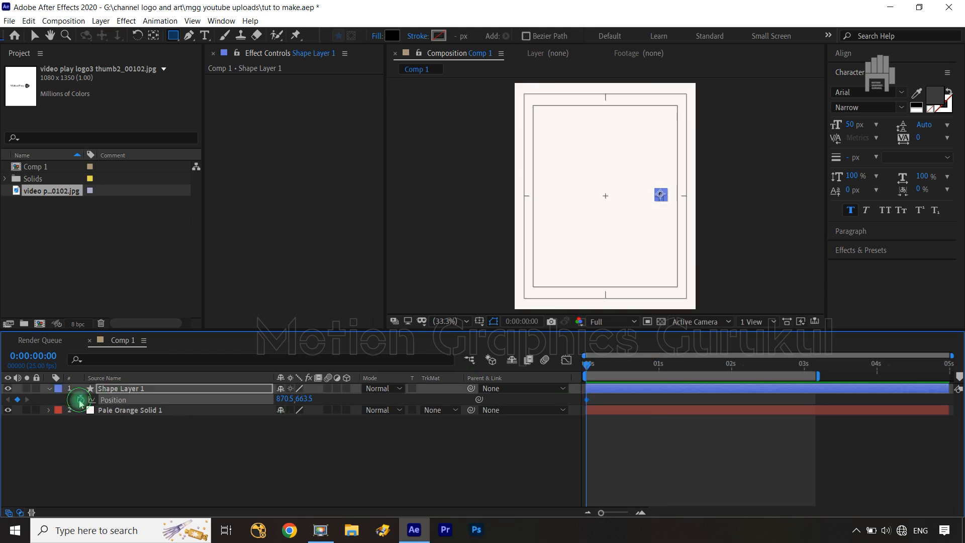
key(shift+Page_Down)
key(shift+Page_Down)
key(shift+Page_Down)
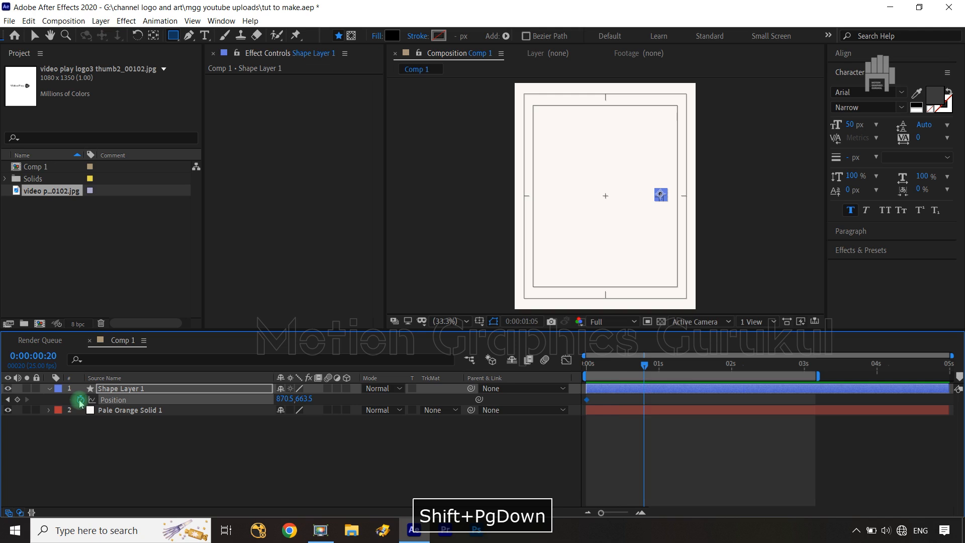
click(17, 400)
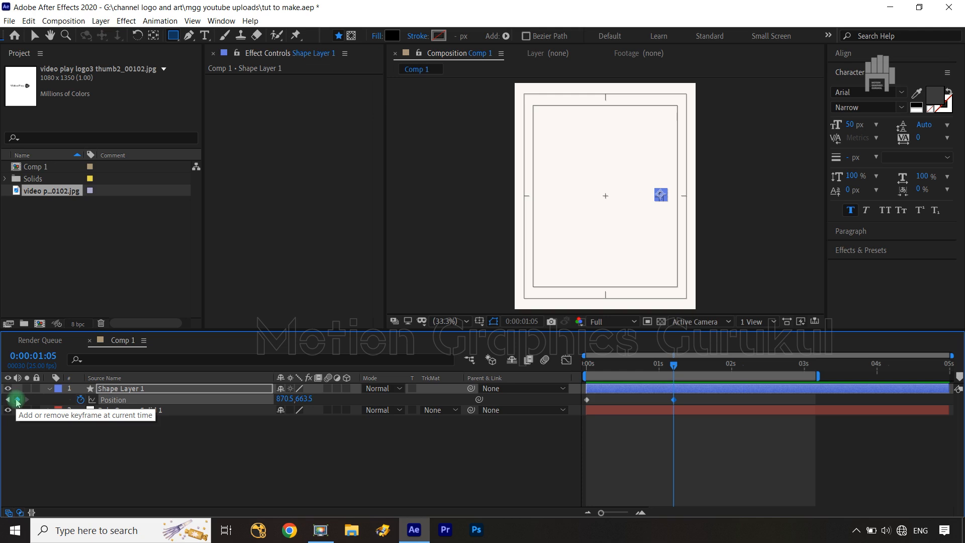
Step: Delay Shape Layer 1's second Position keyframe to 0:00:01:10
key(shift+Page_Down)
click(77, 382)
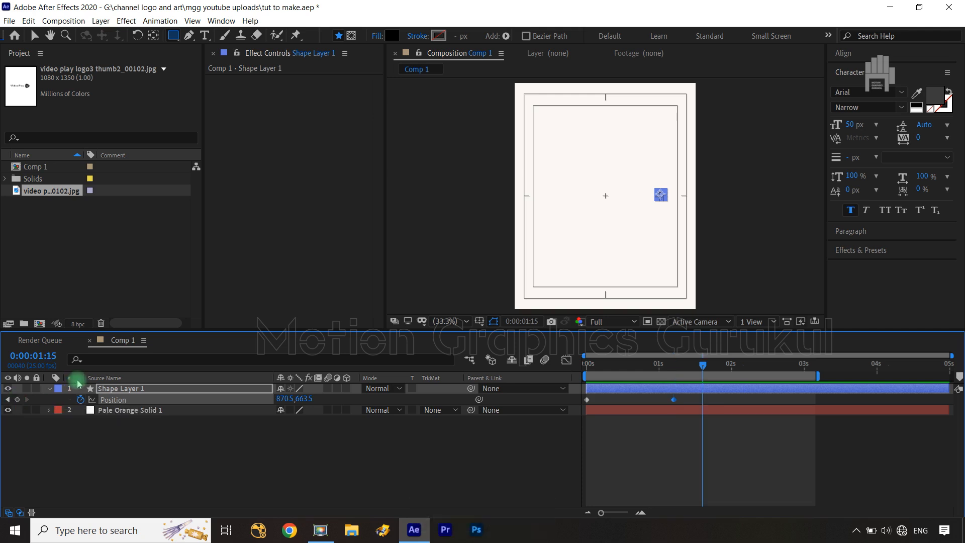
key(ctrl+Left)
key(ctrl+Left)
key(ctrl+Left)
key(ctrl+Left)
key(ctrl+Left)
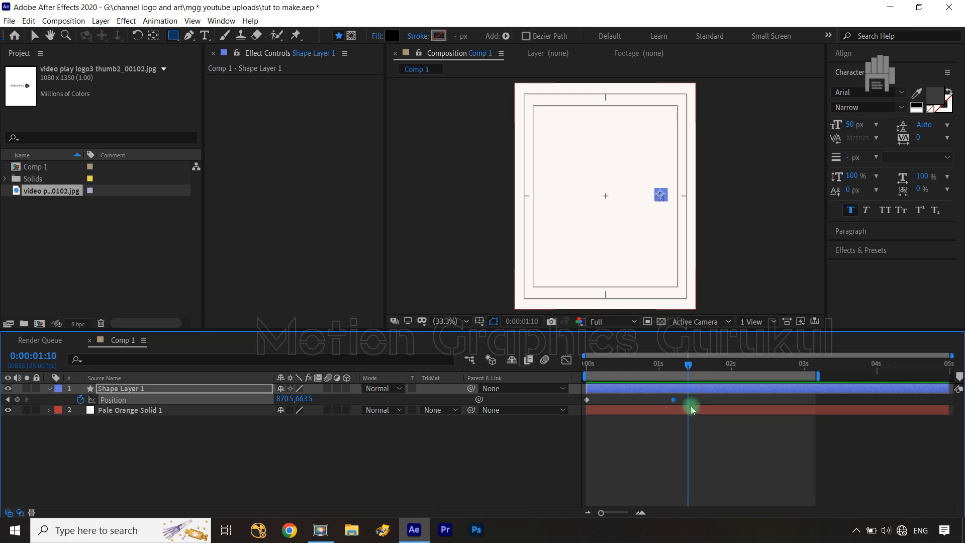
drag(678, 402, 688, 402)
Step: Move the square's end position straight past the composition's left edge, to about x -227.5, keeping its start position at the right
key(Home)
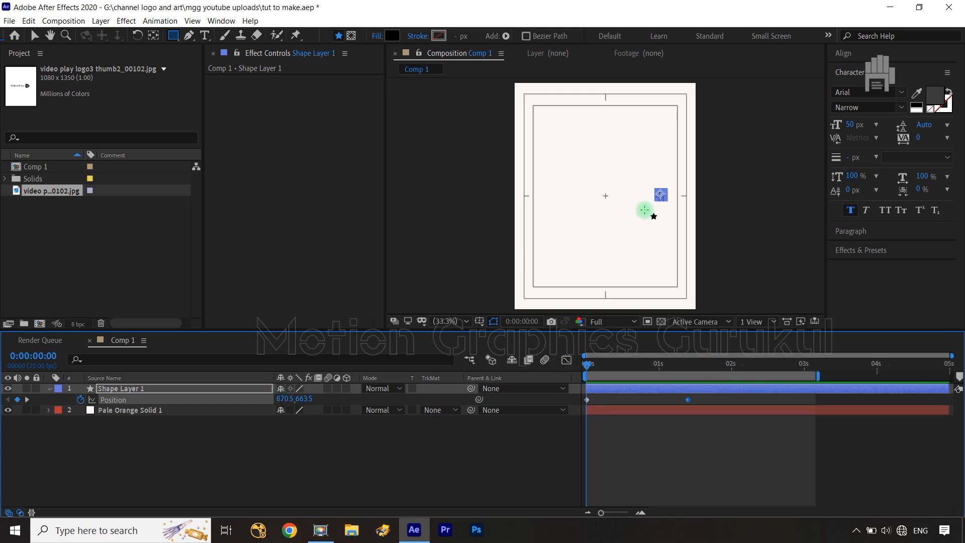
key(v)
drag(660, 195, 479, 197)
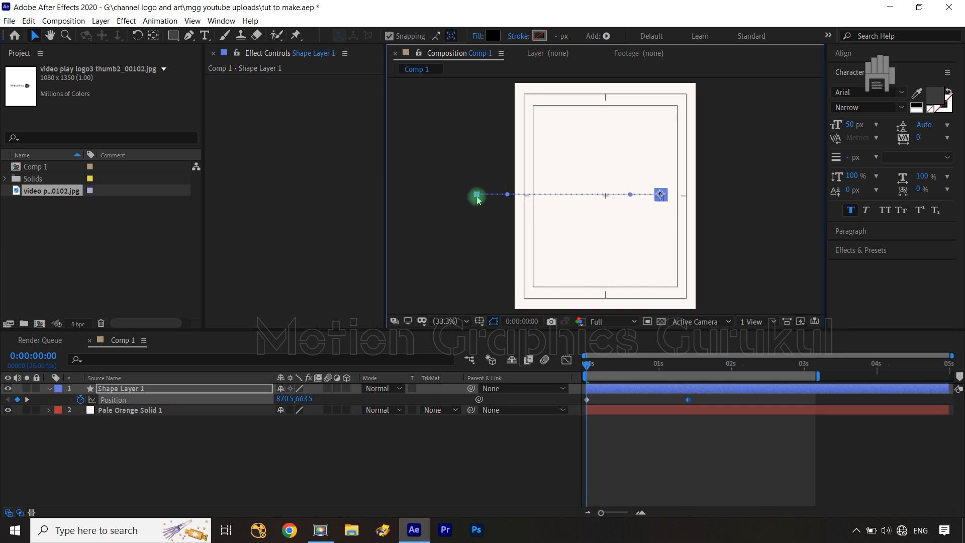
Step: Apply Easy Ease to both Position keyframes and lengthen the end keyframe's influence so the speed curve peaks early
drag(703, 400, 574, 407)
key(F9)
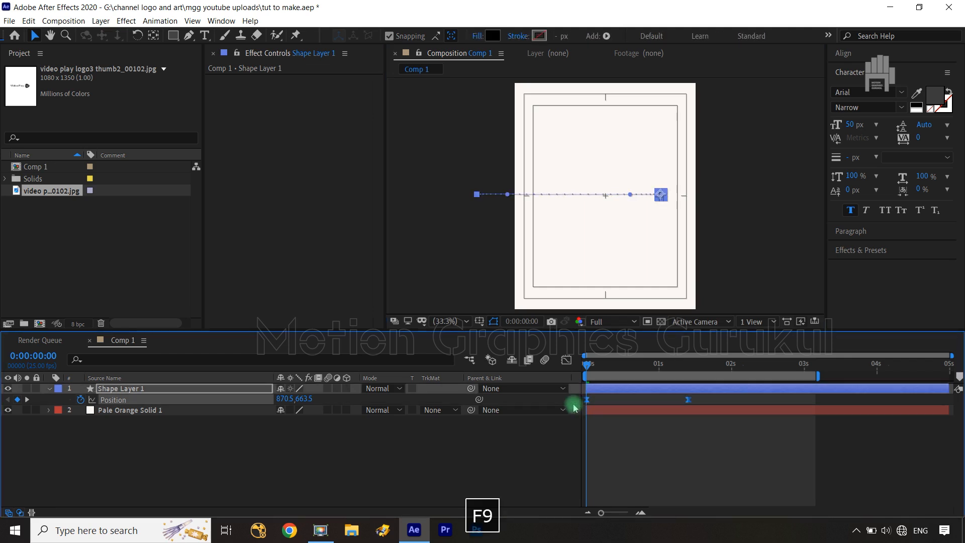
click(567, 360)
drag(729, 455, 591, 508)
drag(671, 480, 644, 481)
mouse_move(610, 399)
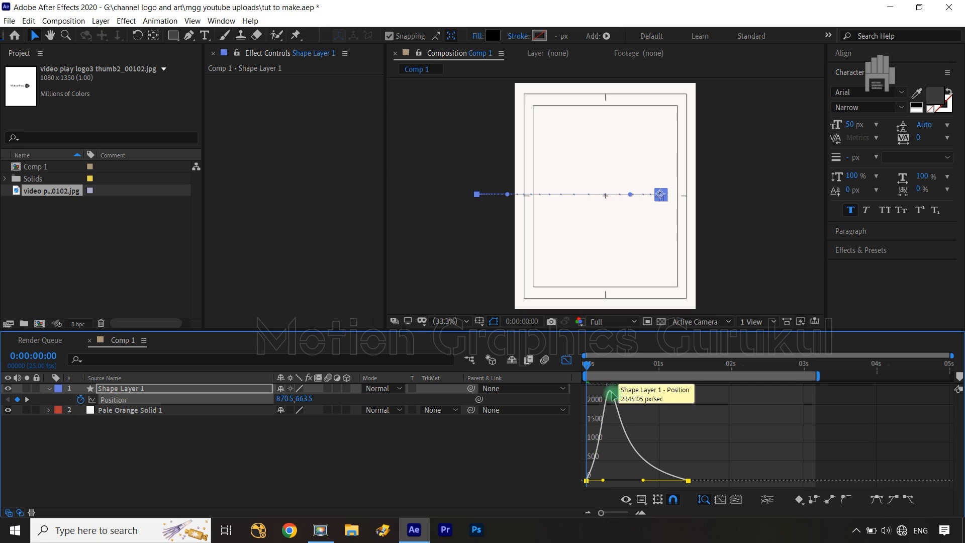
click(567, 362)
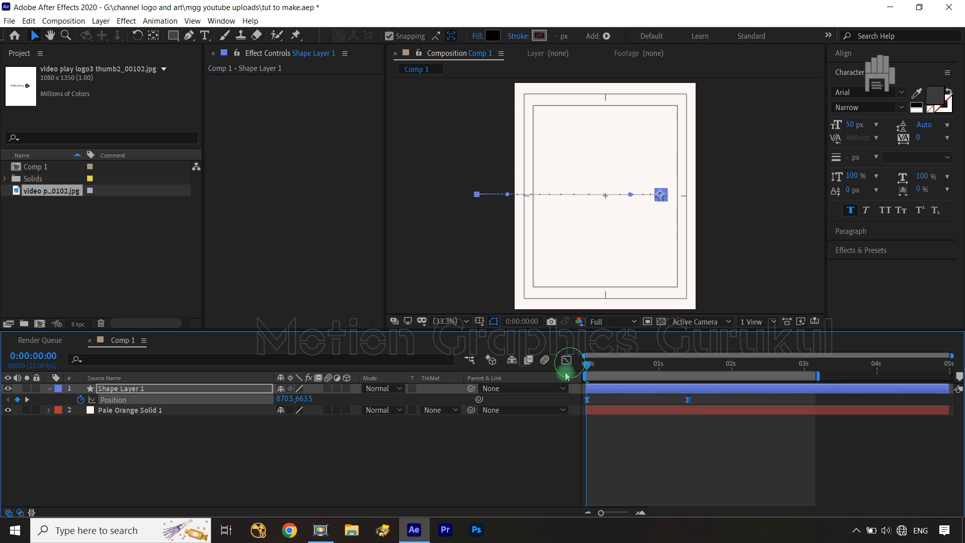
click(520, 472)
mouse_move(587, 375)
mouse_down()
mouse_move(692, 378)
mouse_move(590, 382)
mouse_up()
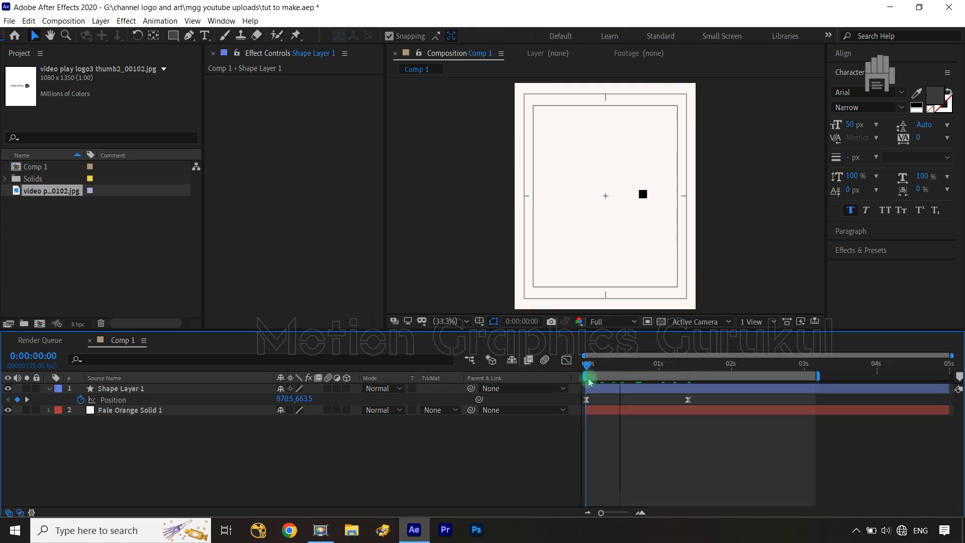
Step: Animate Shape Layer 1's Rotation from 0 at 0:00:00:00 to one full turn at 0:00:01:10
click(109, 389)
key(shift+r)
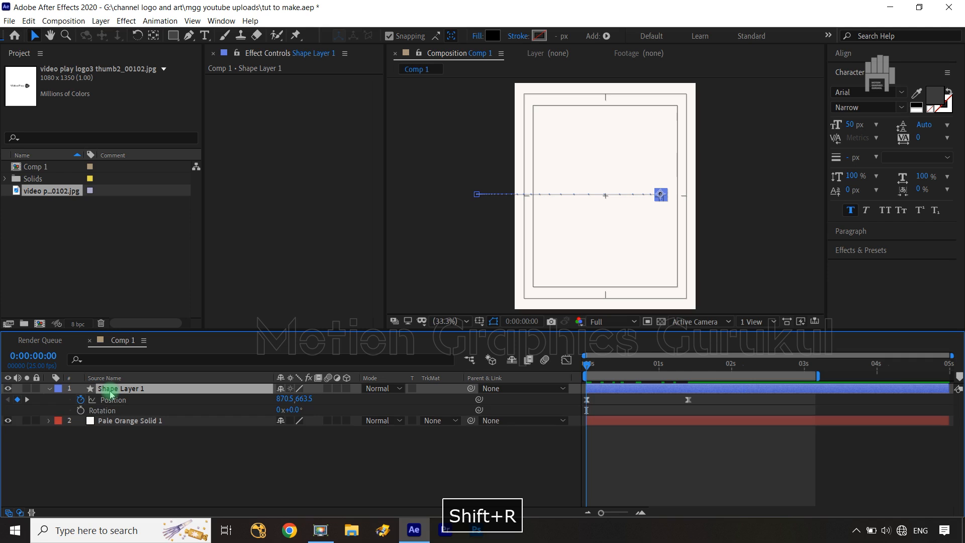
click(80, 411)
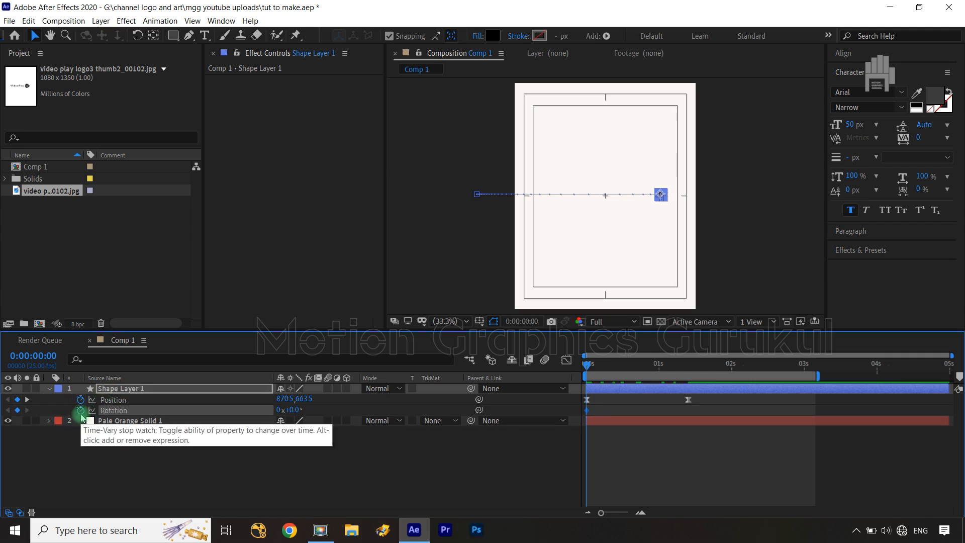
key(k)
click(689, 400)
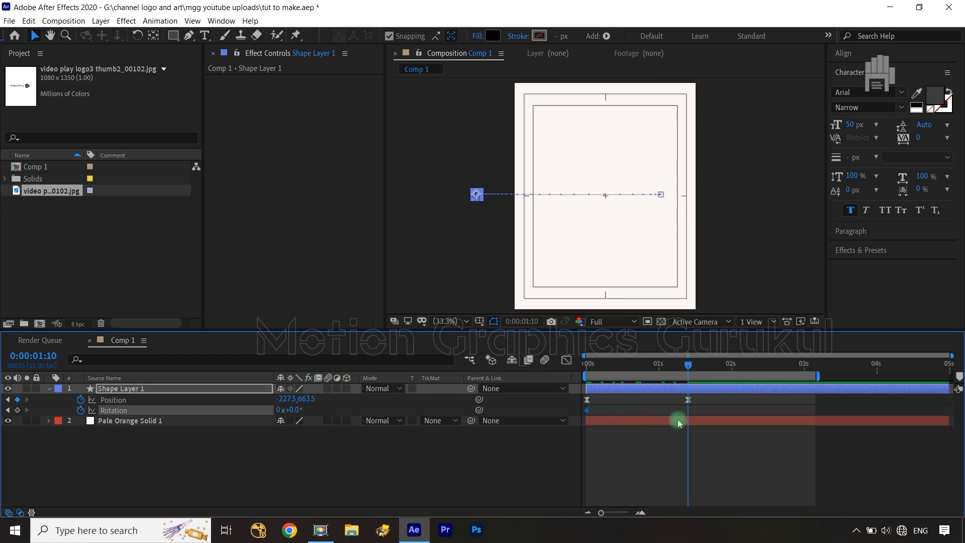
click(19, 411)
click(280, 410)
text(1)
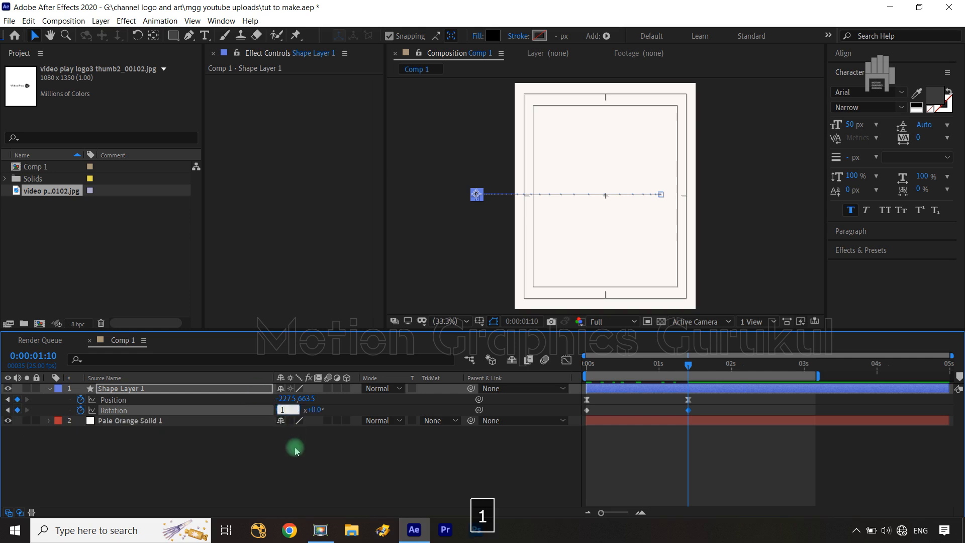
click(295, 448)
Step: Apply Easy Ease to both Rotation keyframes and lengthen the end keyframe's influence so the rotation speed peaks early
drag(724, 408, 578, 415)
key(F9)
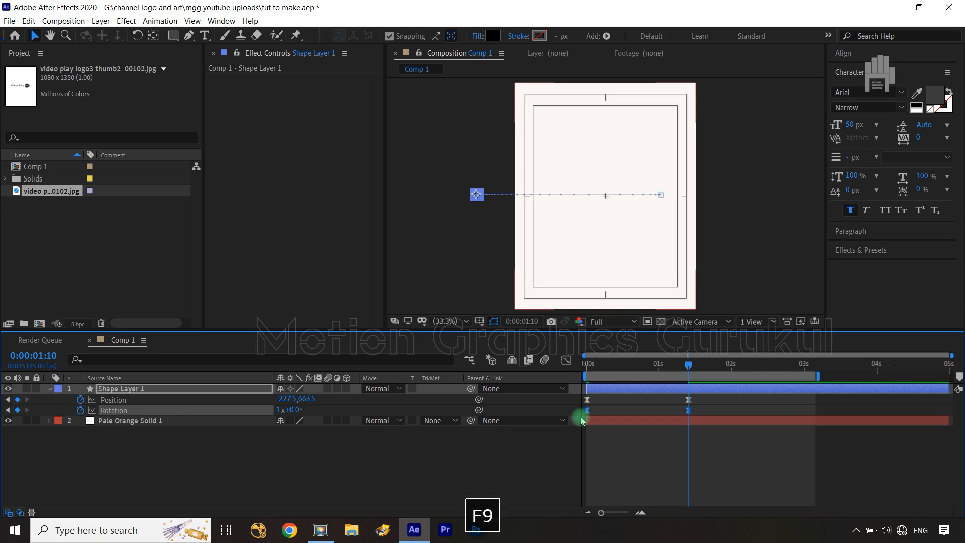
click(567, 360)
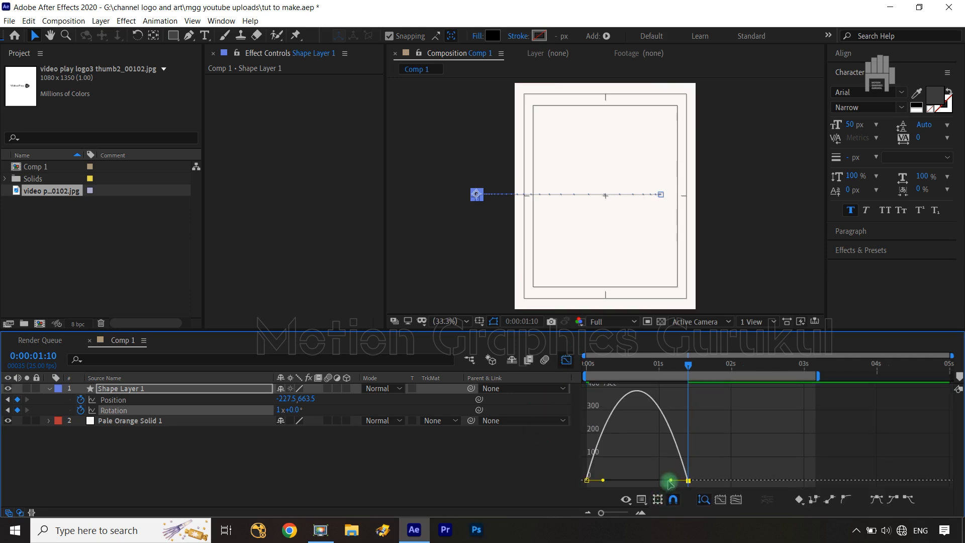
drag(673, 482, 653, 484)
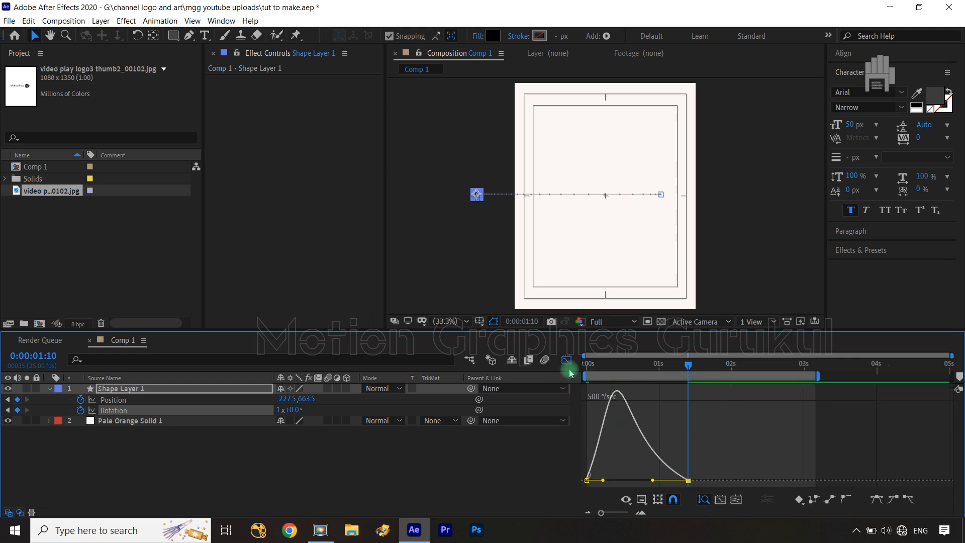
click(569, 367)
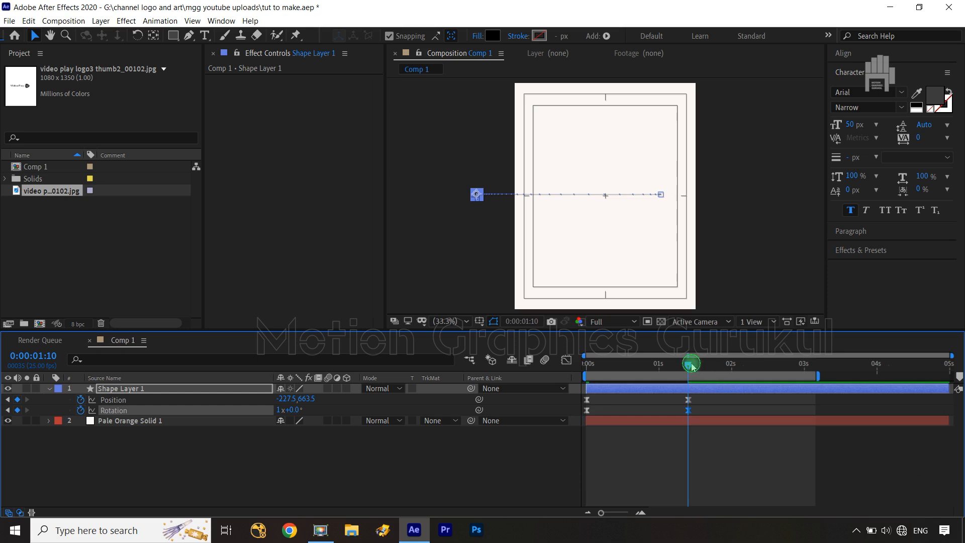
Step: Shorten the work area to end just after the last keyframes and preview the square's animation
key(n)
click(516, 452)
key(space)
key(space)
key(space)
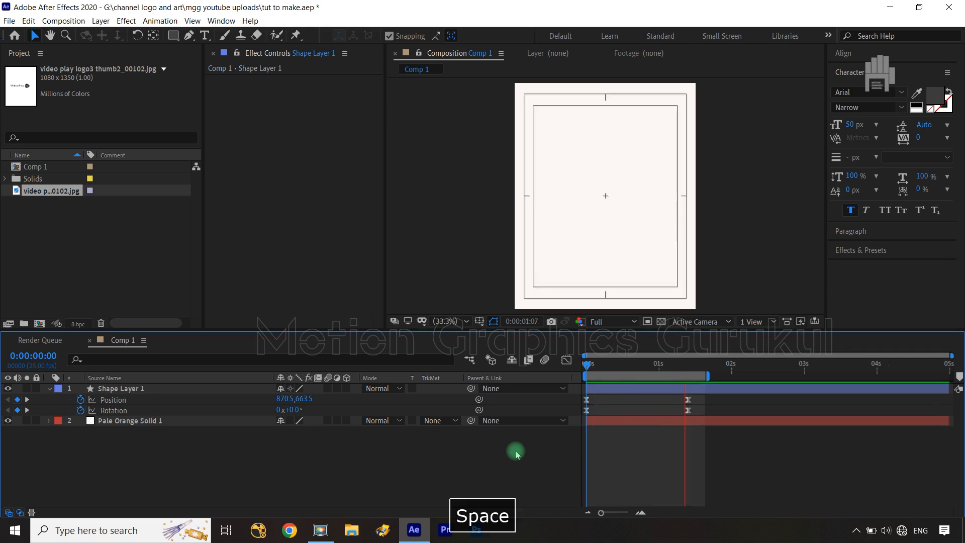
Step: Time-reverse Shape Layer 1's two Position keyframes so the square slides in the opposite direction
drag(706, 402, 576, 406)
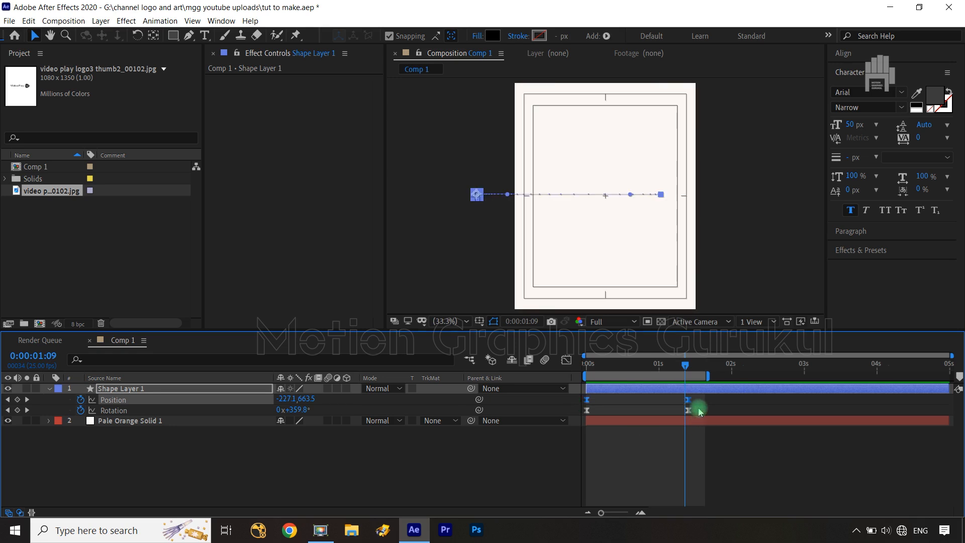
right_click(690, 401)
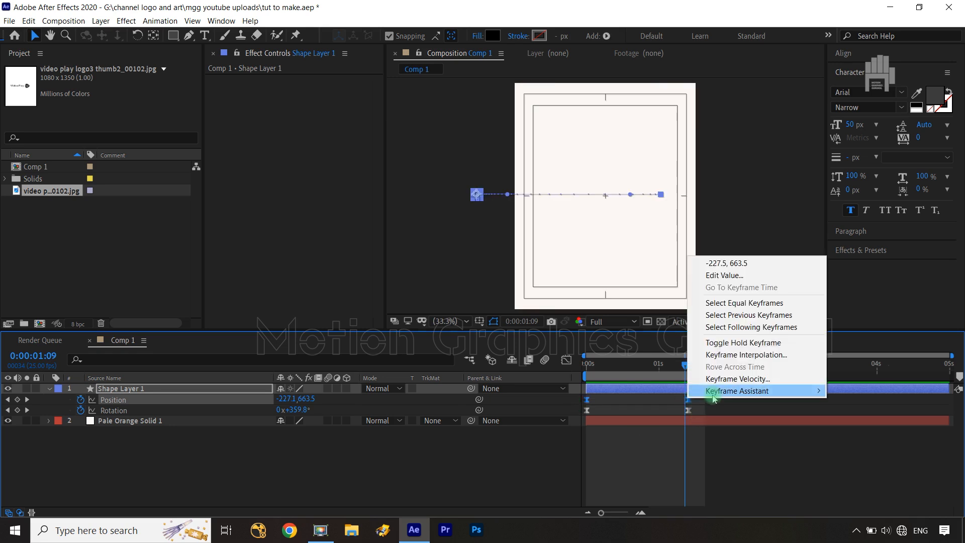
mouse_move(713, 396)
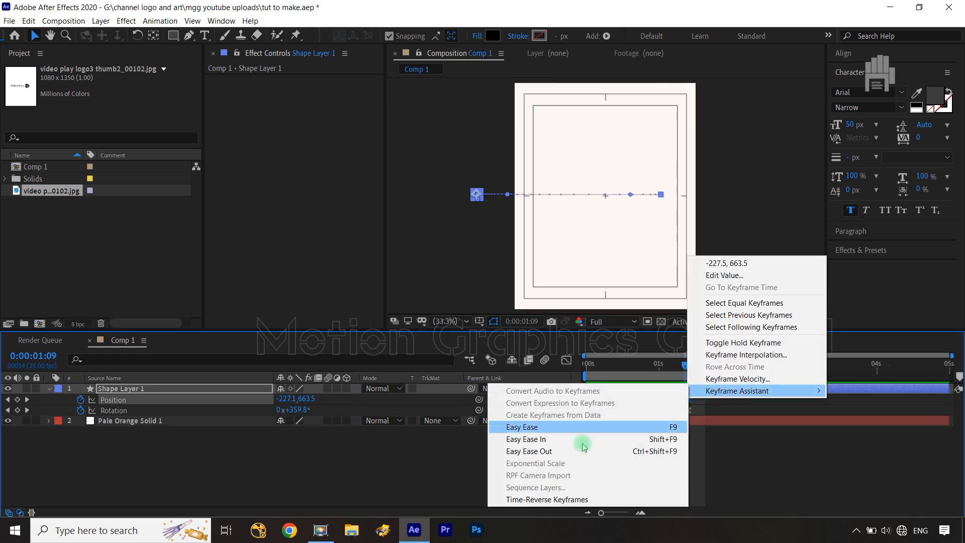
click(552, 499)
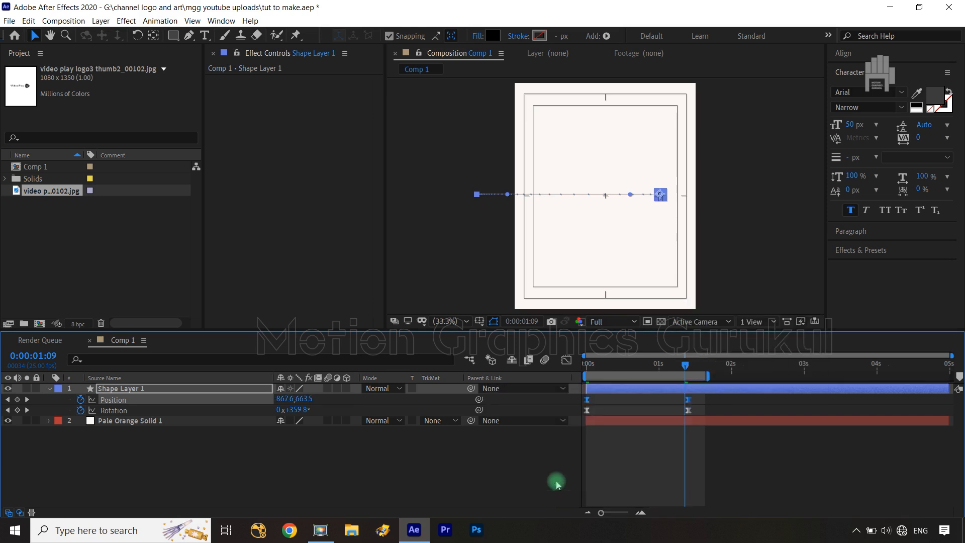
Step: Reapply Easy Ease to both reversed Position keyframes and lengthen the end keyframe's influence so the speed curve peaks earlier
click(566, 359)
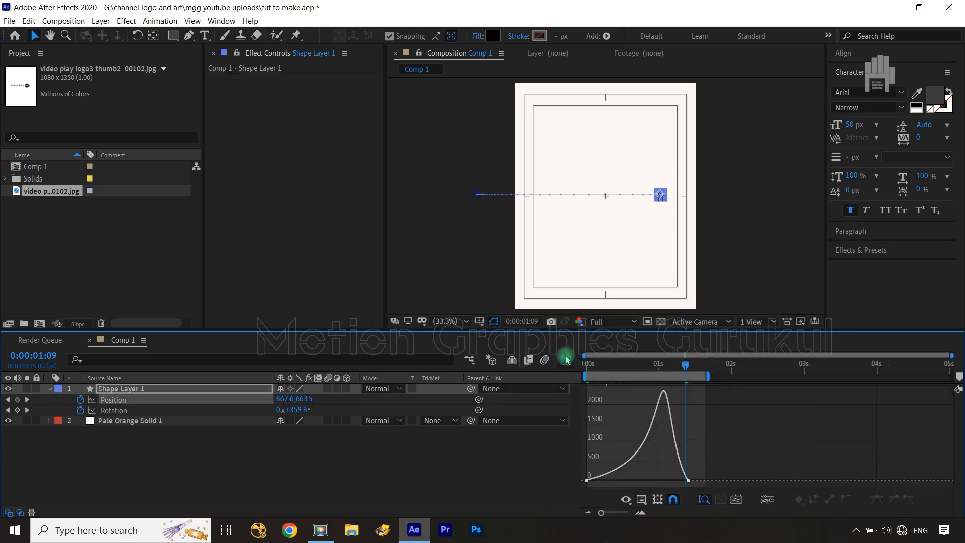
drag(717, 459, 595, 506)
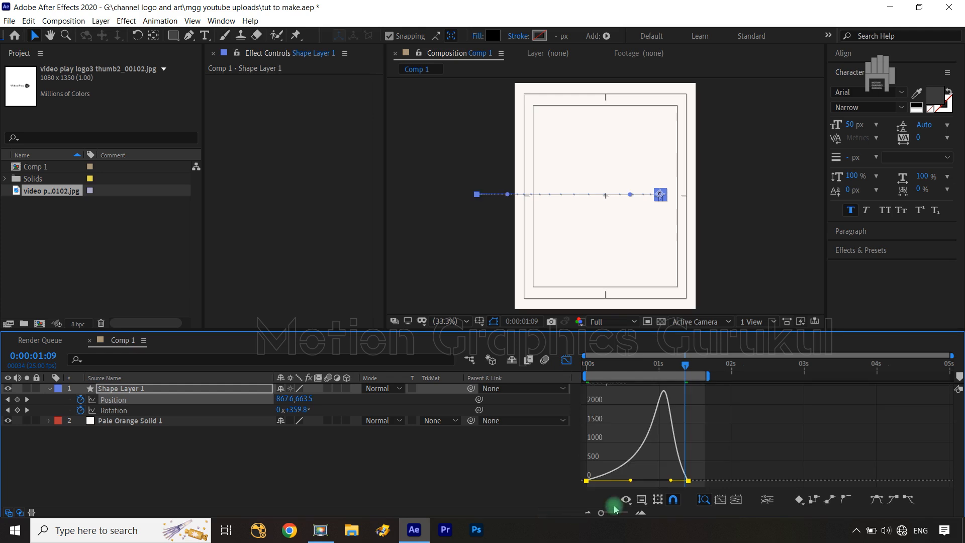
key(F9)
drag(673, 479, 642, 483)
click(566, 360)
click(522, 468)
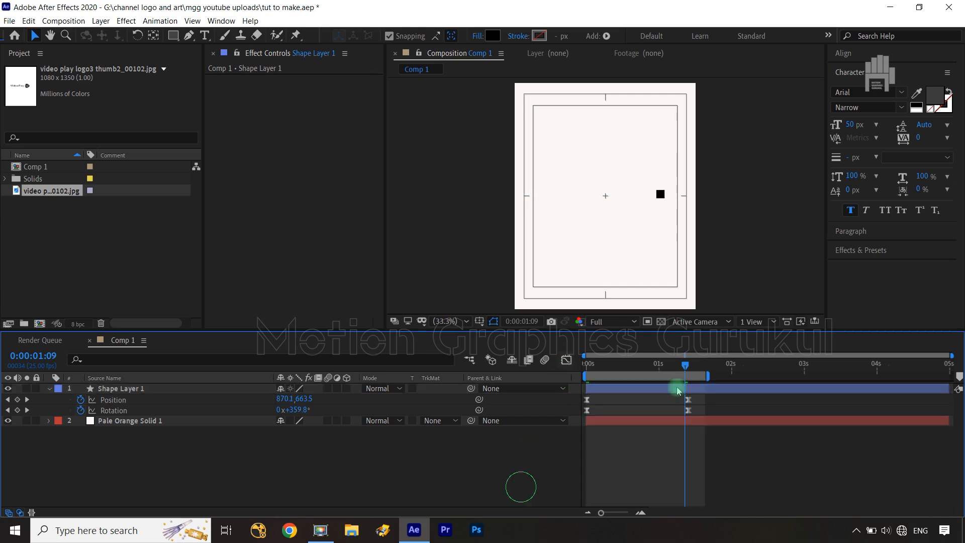
Step: Preview the reversed slide from the start and turn off the Title/Action Safe overlay
key(Home)
key(space)
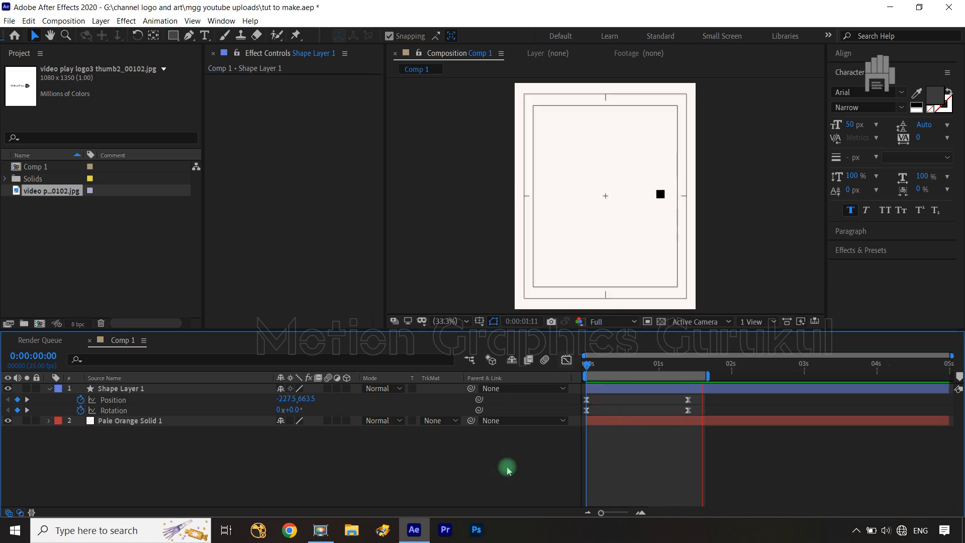
key(space)
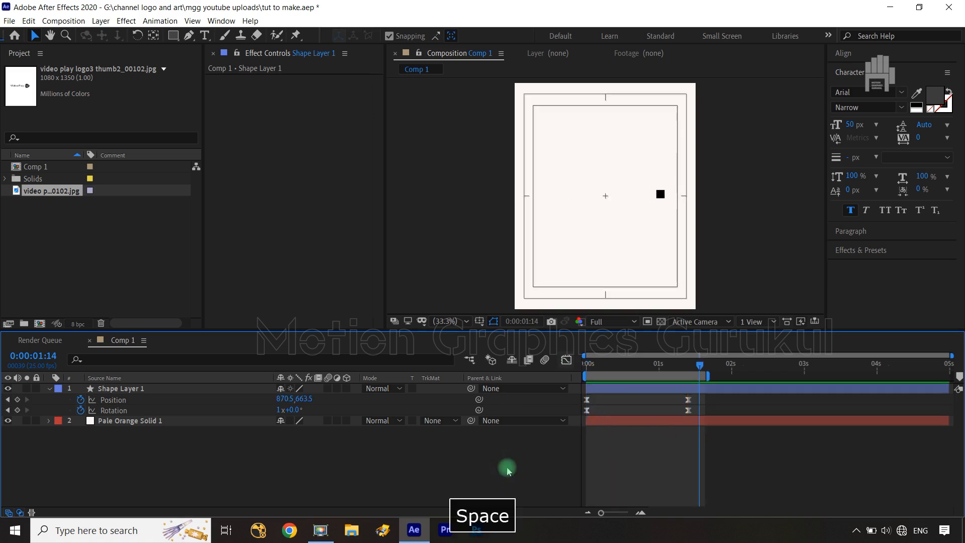
click(493, 320)
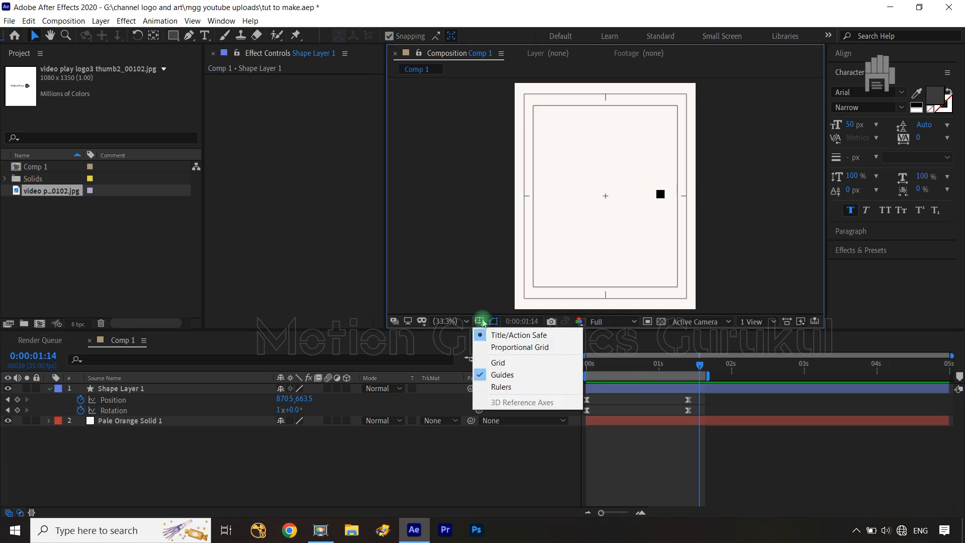
click(523, 335)
Step: Duplicate Shape Layer 1 and move the copy with both Position keyframes directly above the original, to 870.5, 608.5 at 0:00:01:10
scroll(750, 206, up, 4)
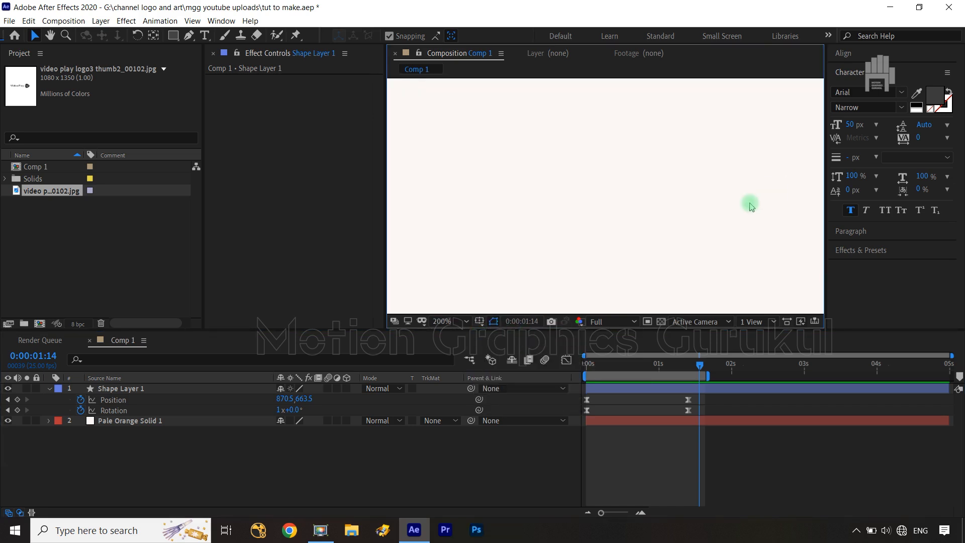
drag(752, 211, 620, 236)
scroll(643, 233, down, 2)
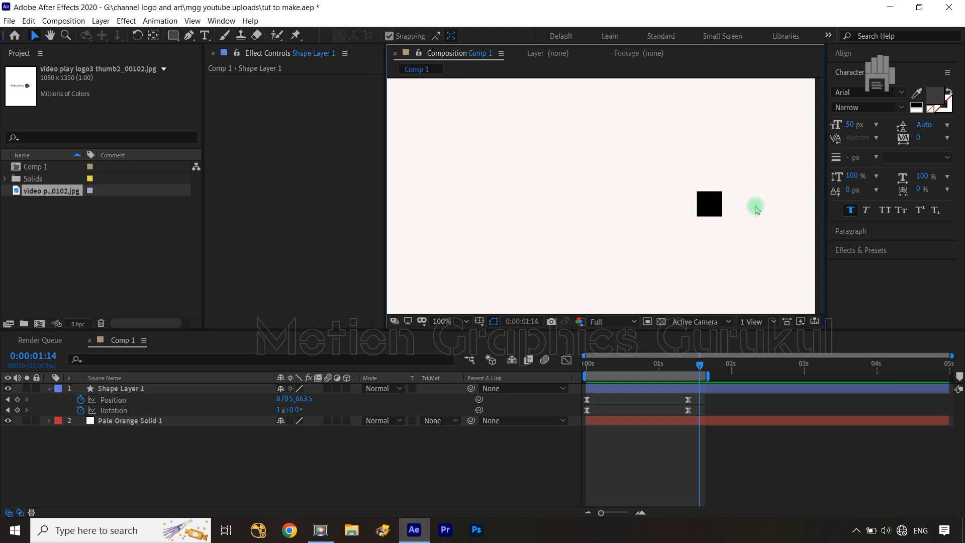
click(123, 390)
key(ctrl+d)
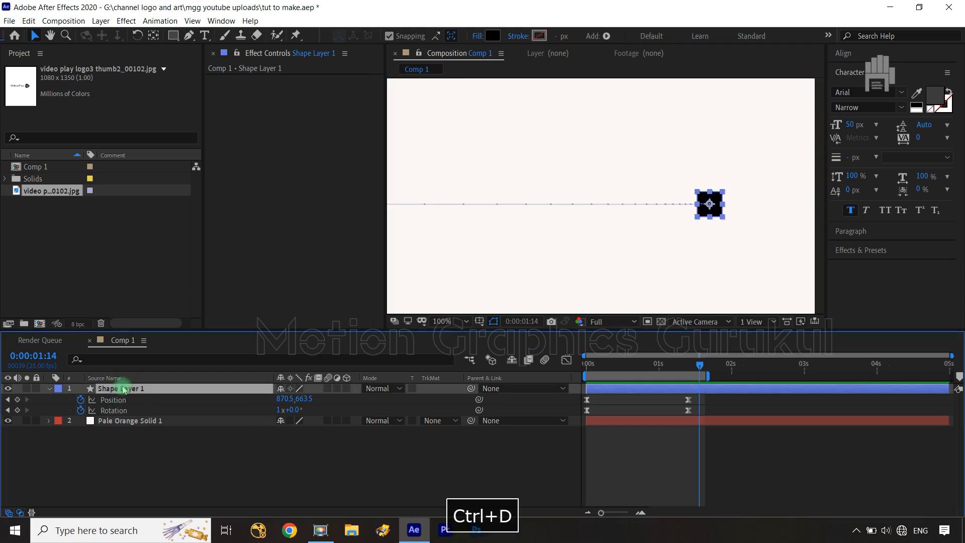
key(p)
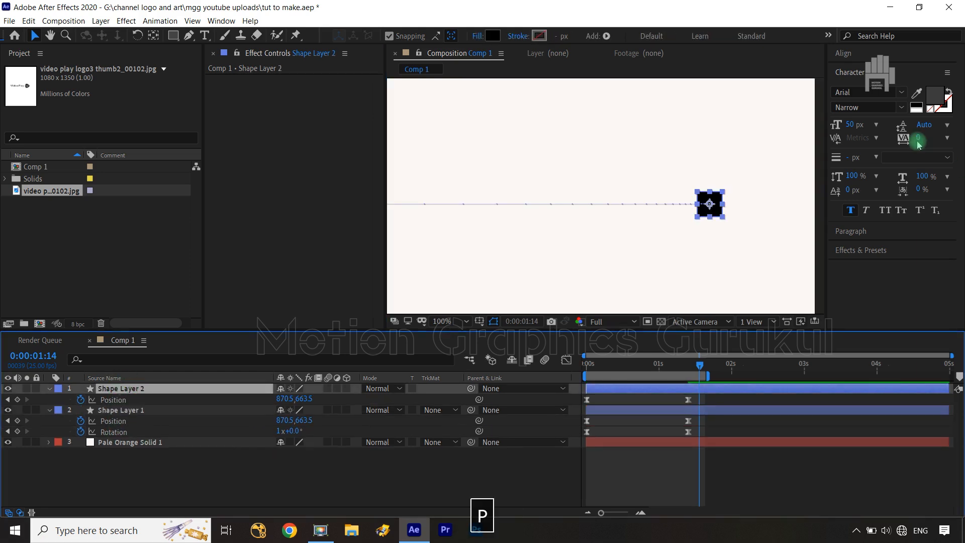
click(8, 400)
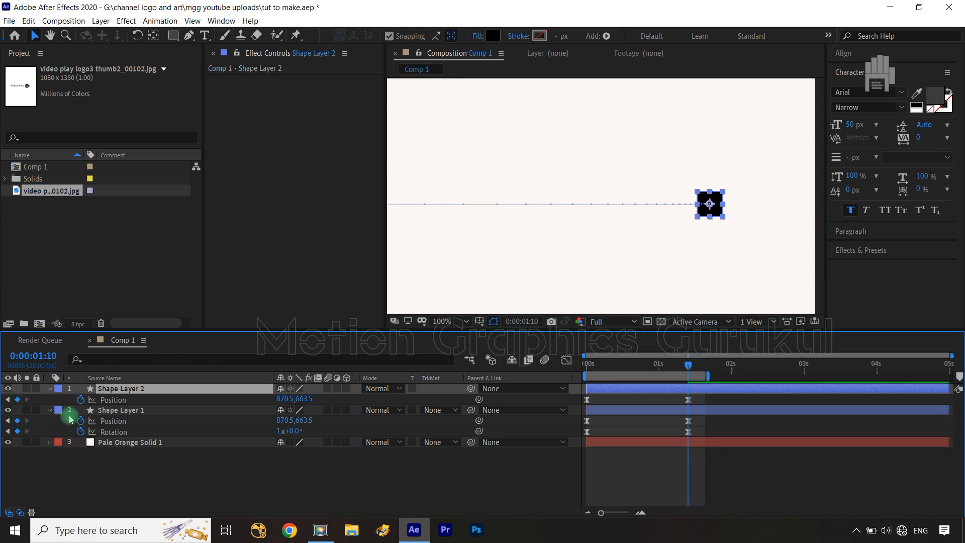
click(107, 402)
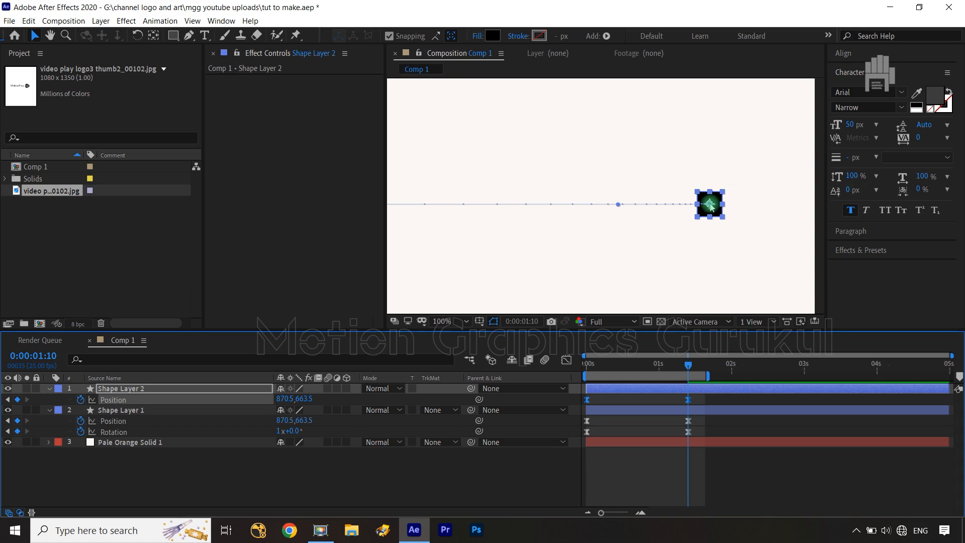
drag(711, 206, 708, 176)
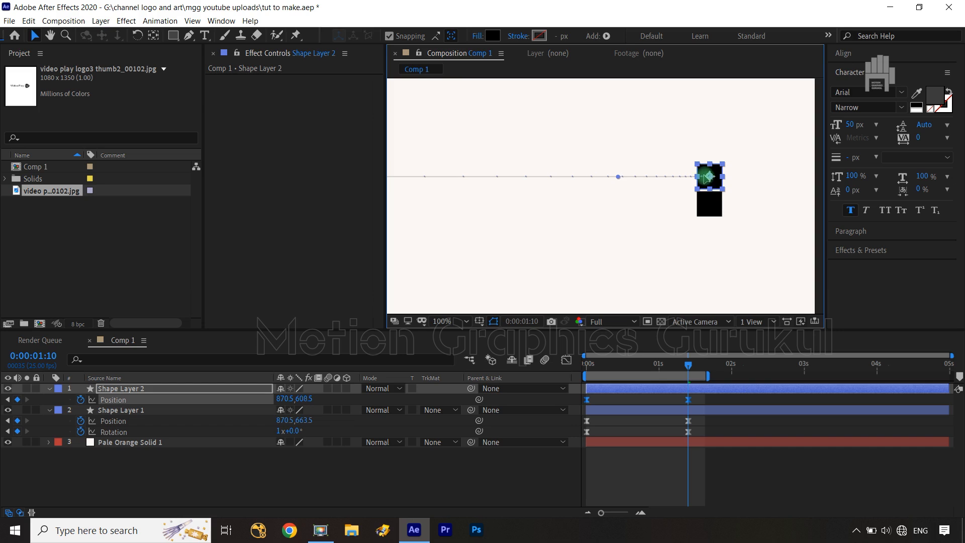
click(516, 466)
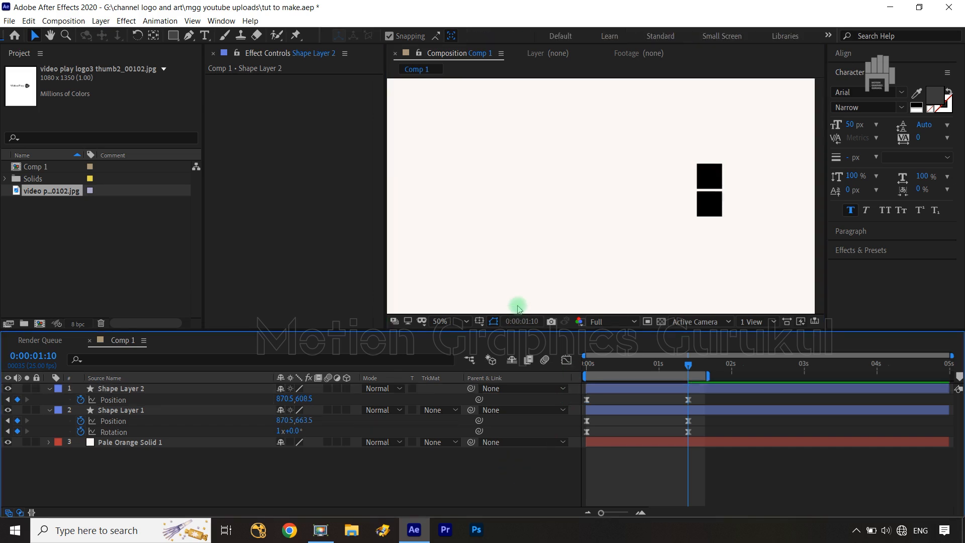
click(121, 401)
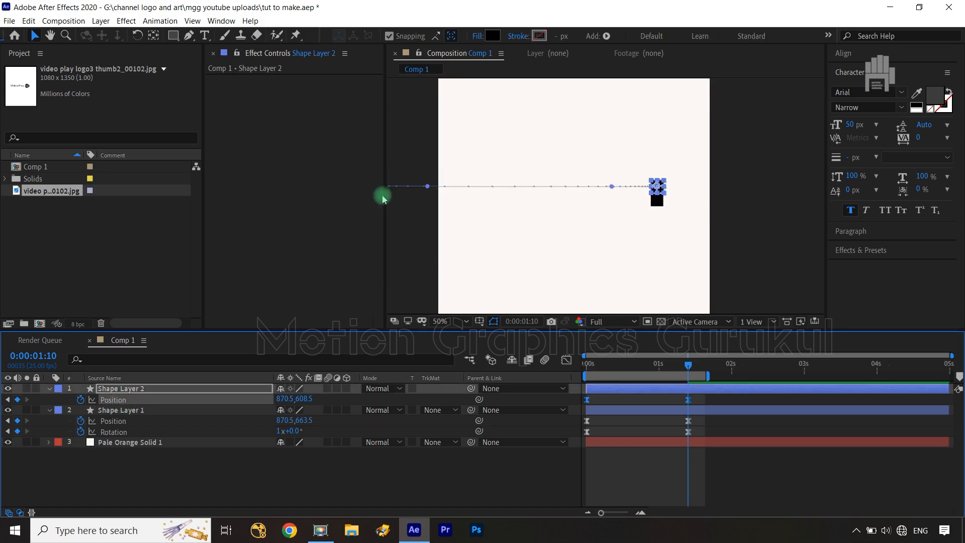
click(360, 470)
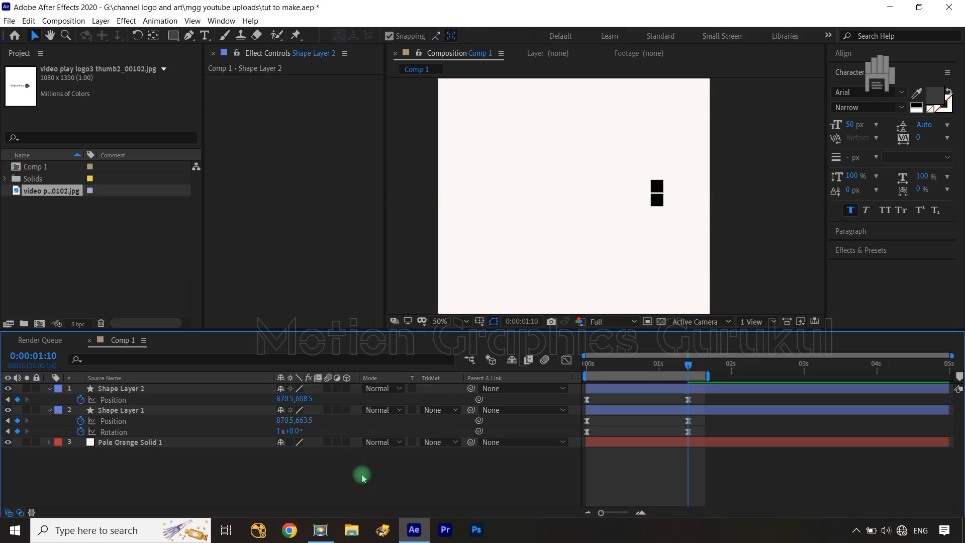
Step: Duplicate Shape Layer 2 and move the copy with both Position keyframes below the original square, to about 870.5, 716.5 at 0:00:01:10
click(133, 391)
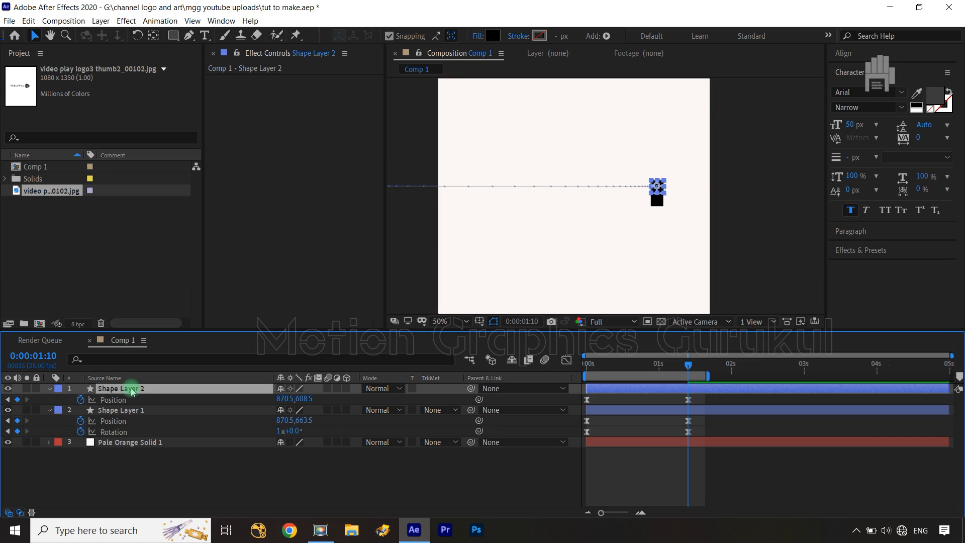
key(ctrl+d)
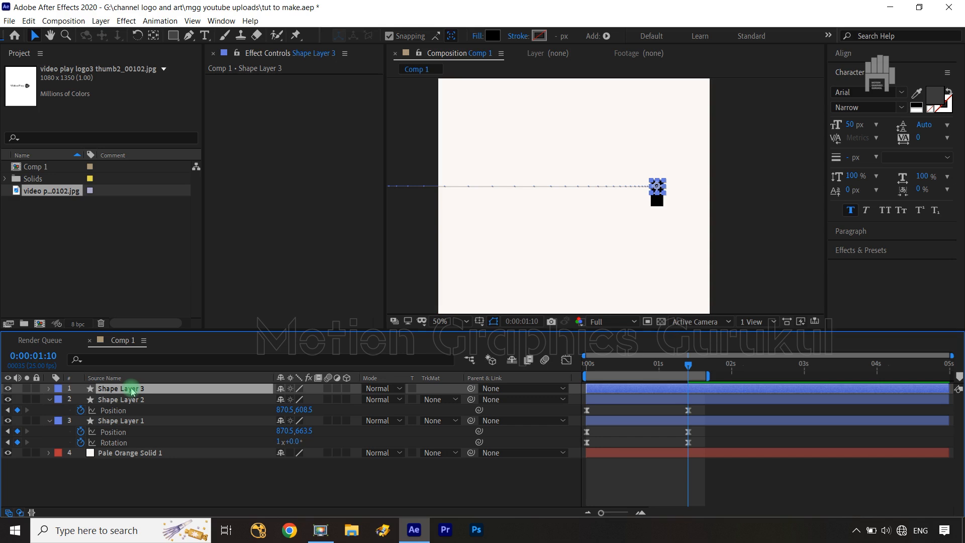
key(p)
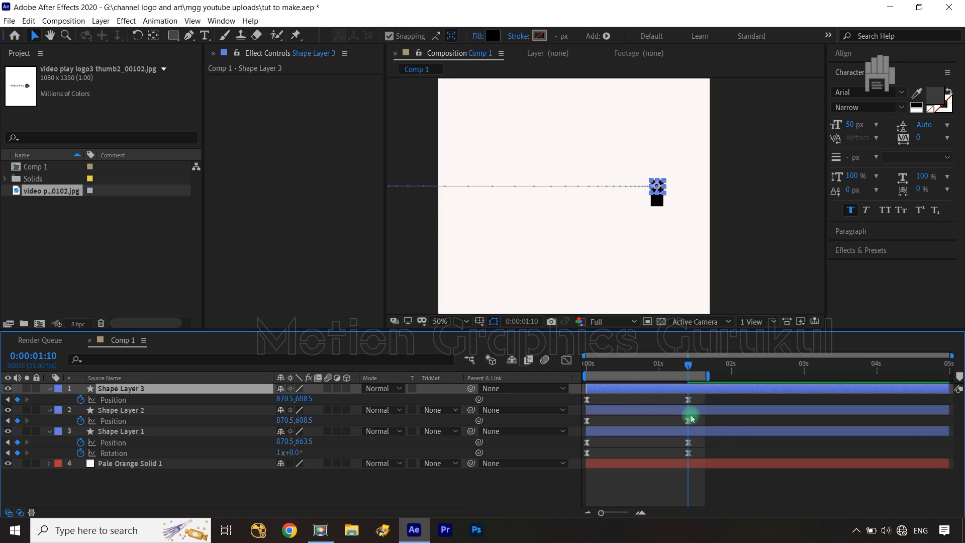
key(Home)
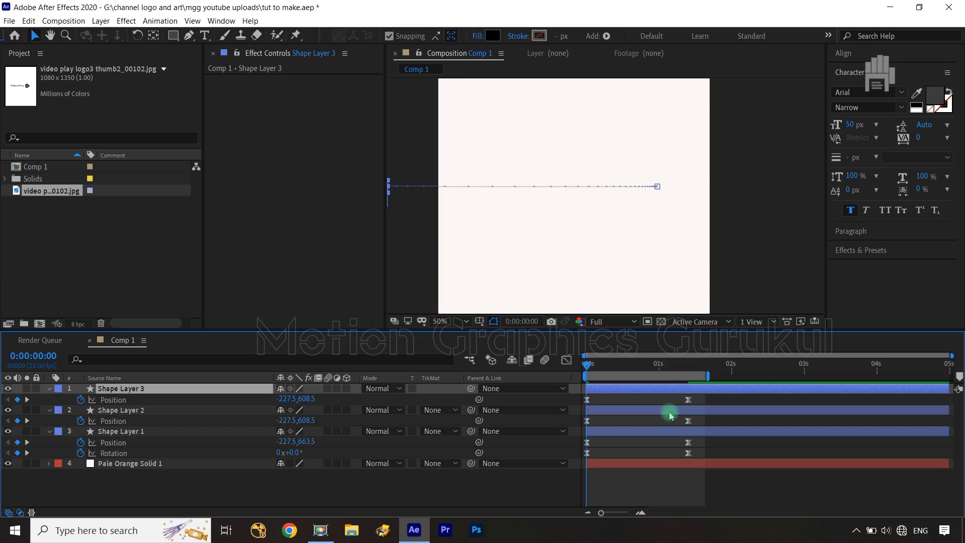
click(114, 400)
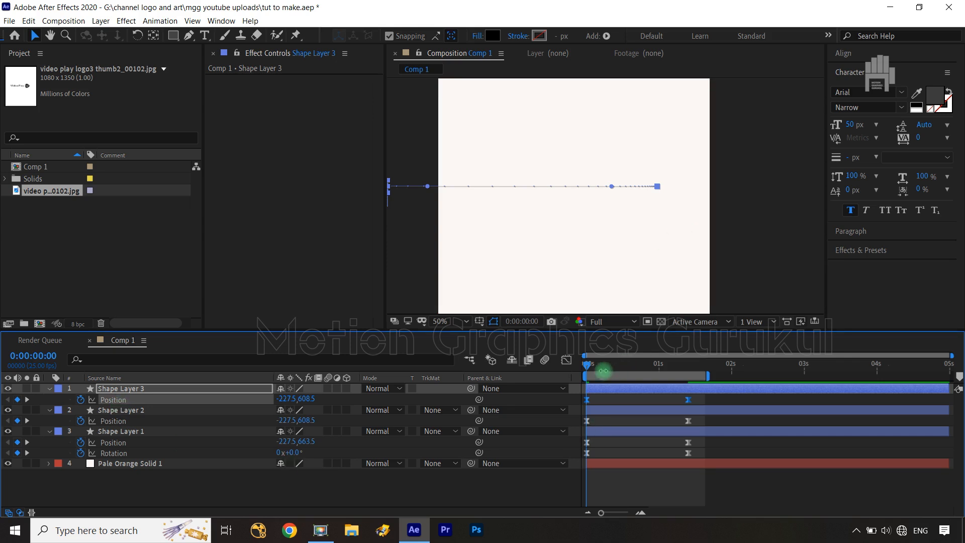
drag(625, 365, 688, 366)
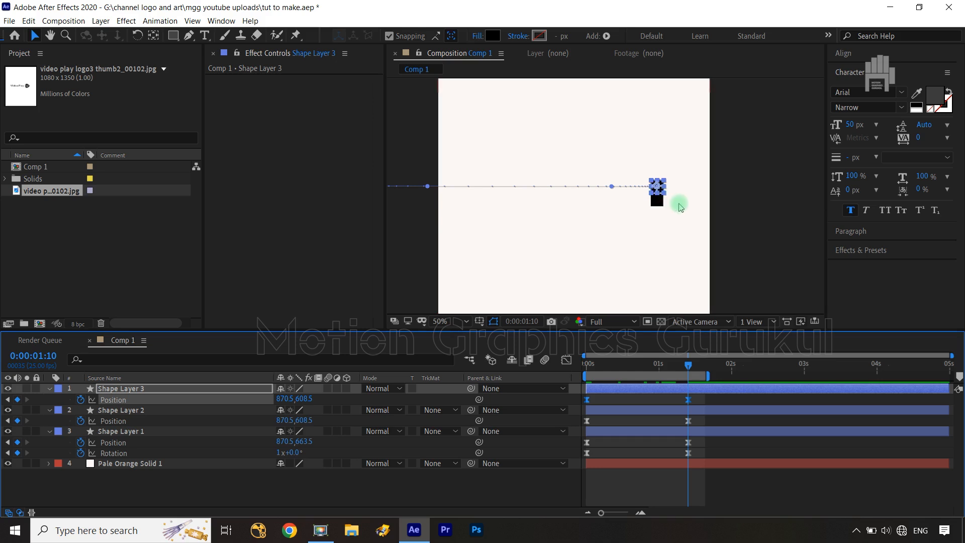
scroll(678, 205, up, 2)
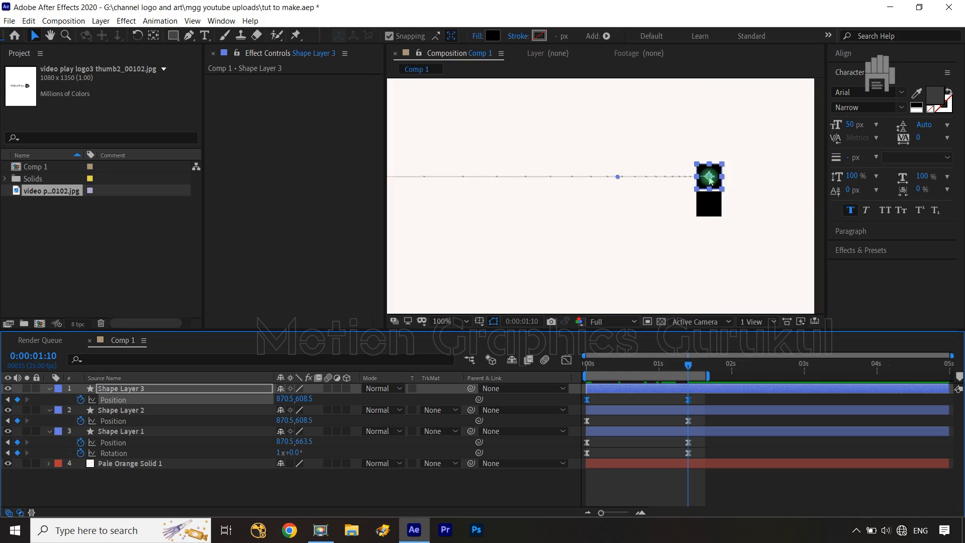
drag(709, 180, 710, 231)
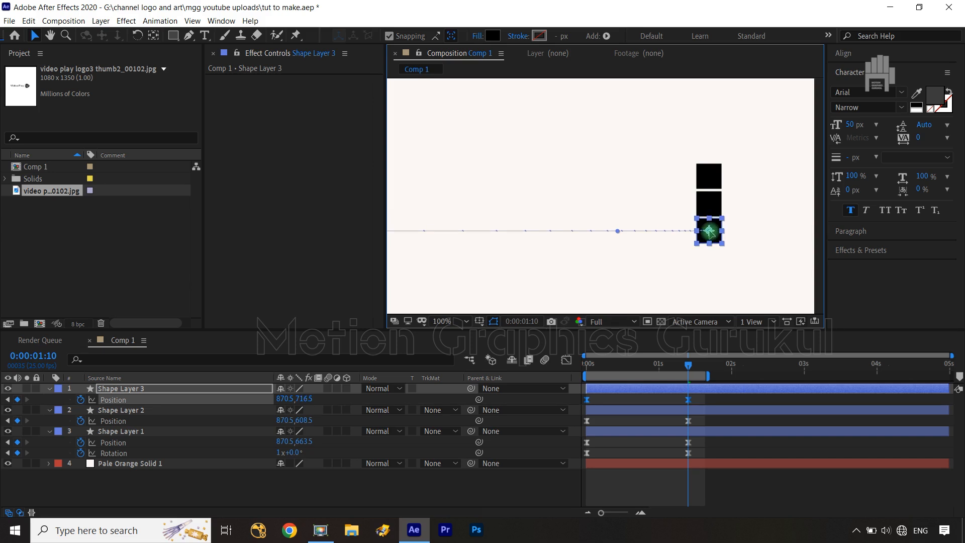
click(519, 486)
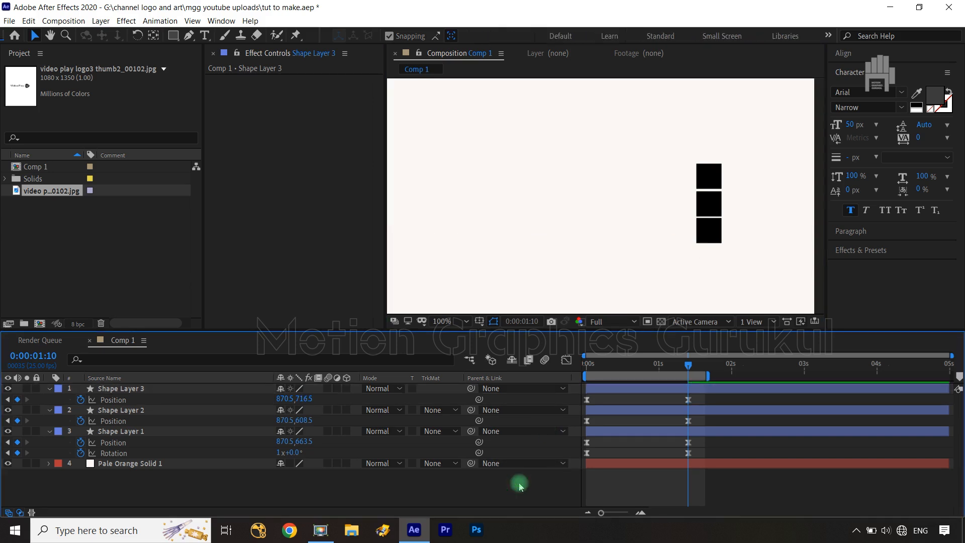
Step: Nudge Shape Layer 3 with both Position keyframes down to 870.5, 717.5 to even out the gaps between the squares
click(162, 401)
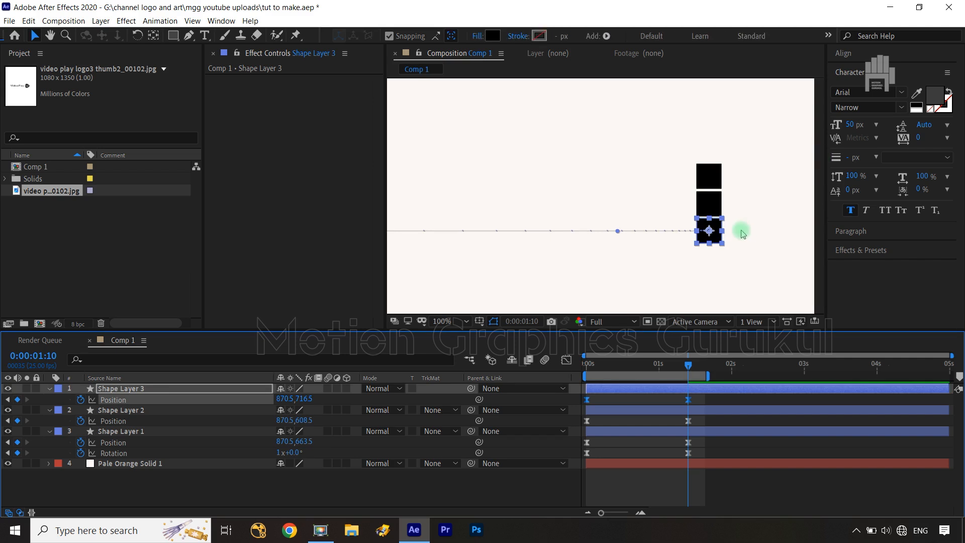
drag(709, 233, 709, 233)
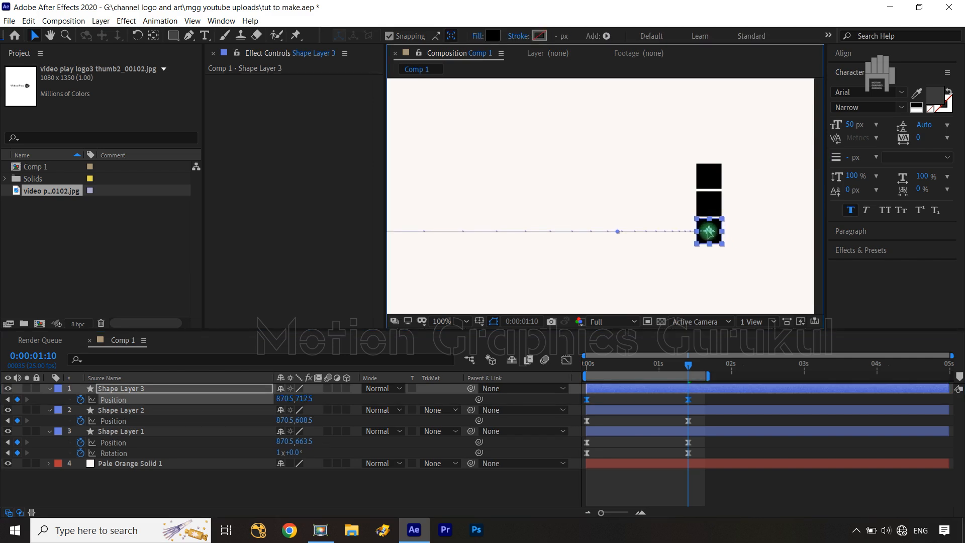
click(538, 488)
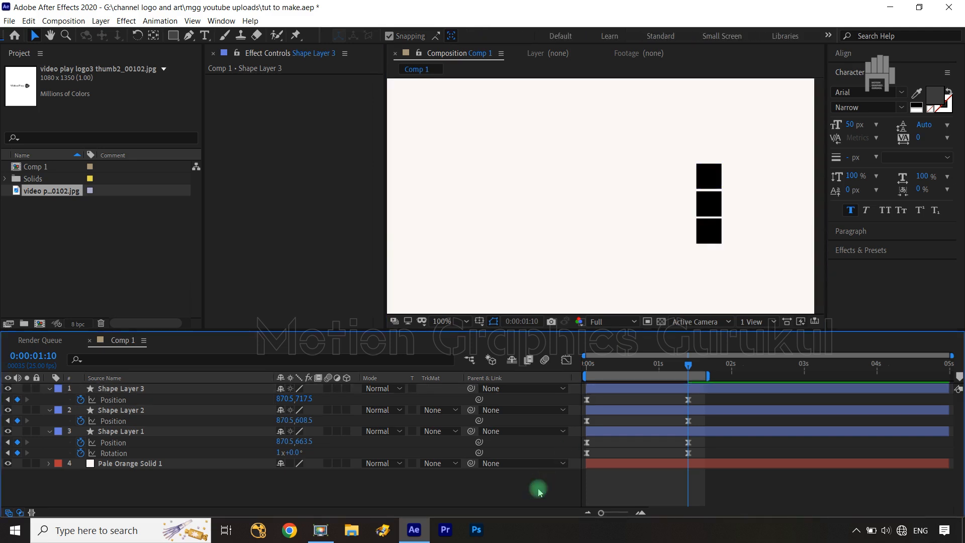
Step: Collapse the properties of Shape Layers 1, 2 and 3 and select all three layers together
key(shift+slash)
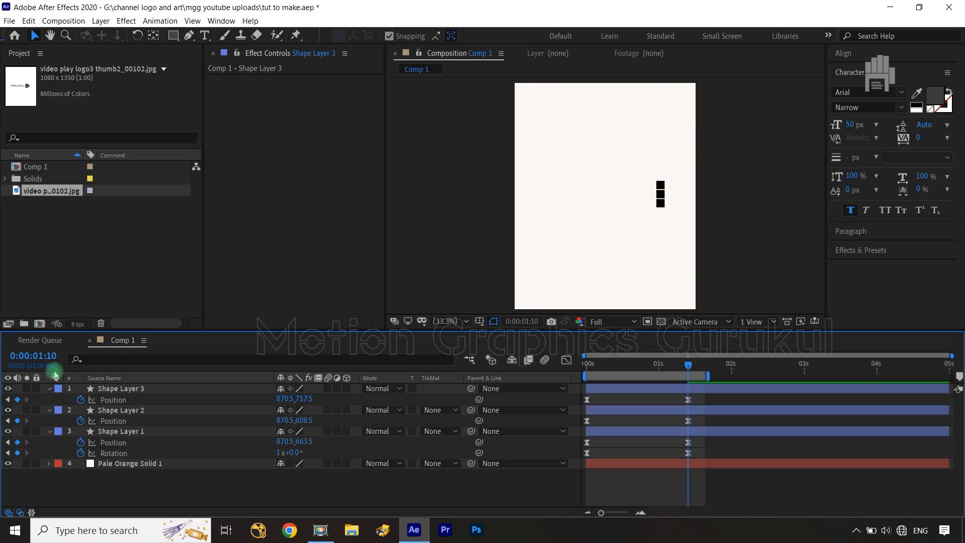
click(50, 388)
click(49, 399)
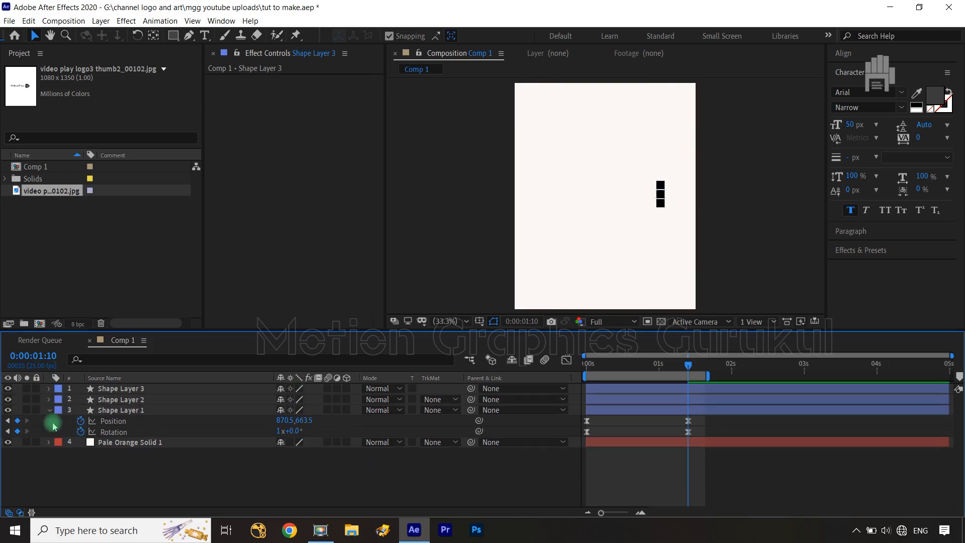
click(49, 409)
click(121, 410)
shift+click(123, 388)
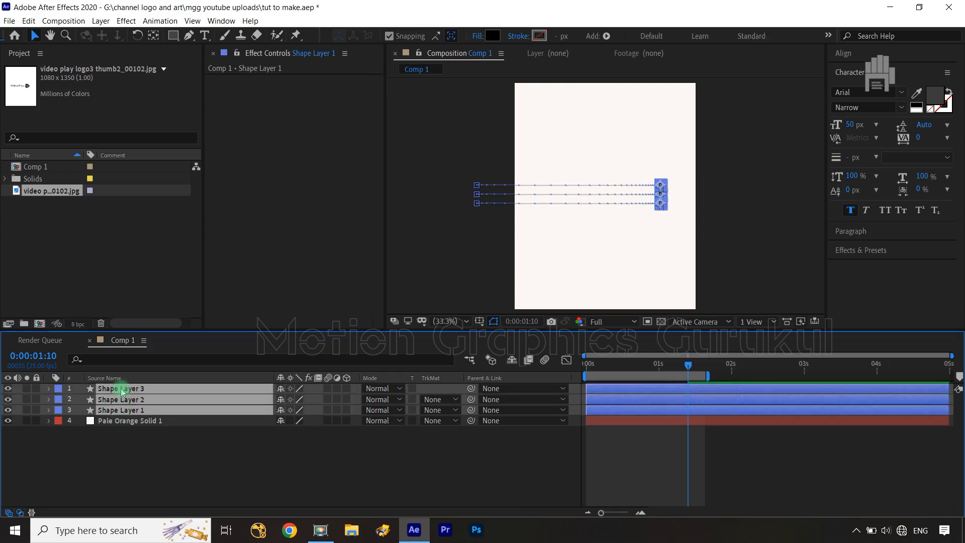
key(ctrl+d)
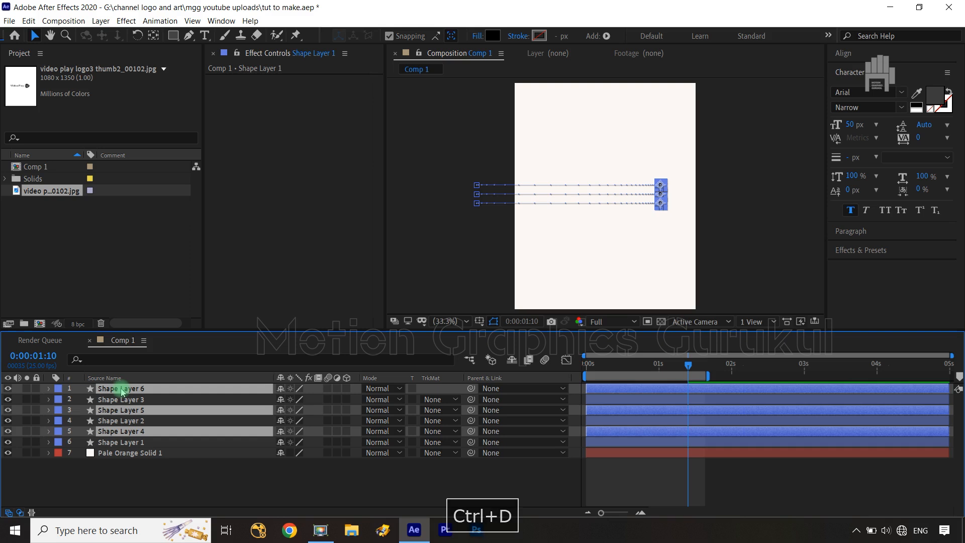
drag(133, 443, 131, 403)
key(ctrl+z)
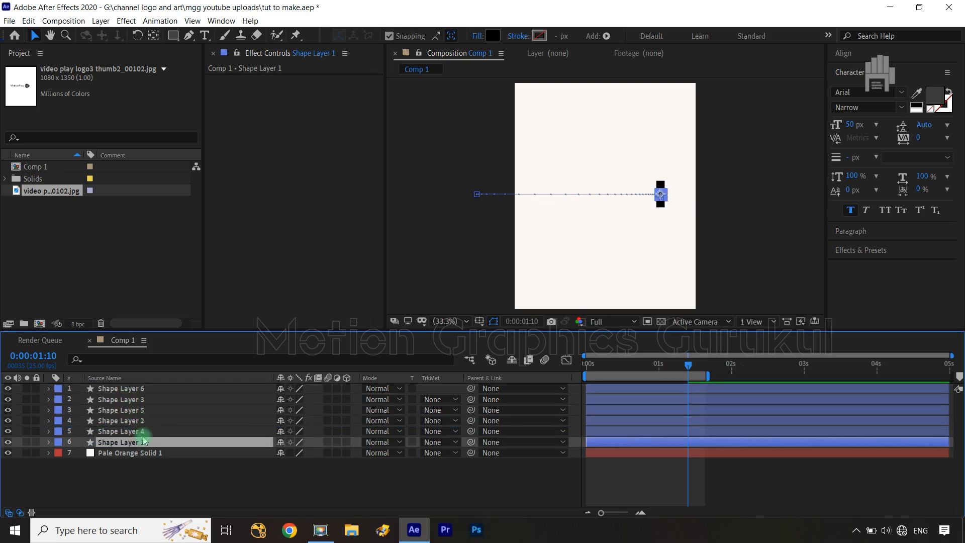
key(ctrl+z)
Step: Duplicate Shape Layers 1, 2 and 3 and move the three copies together above the originals in the layer stack
key(ctrl+d)
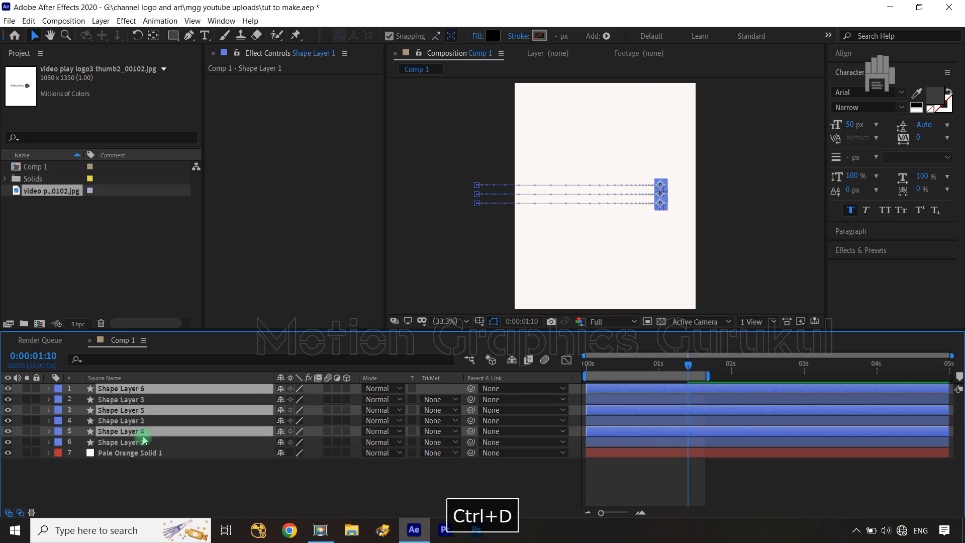
drag(144, 433, 142, 400)
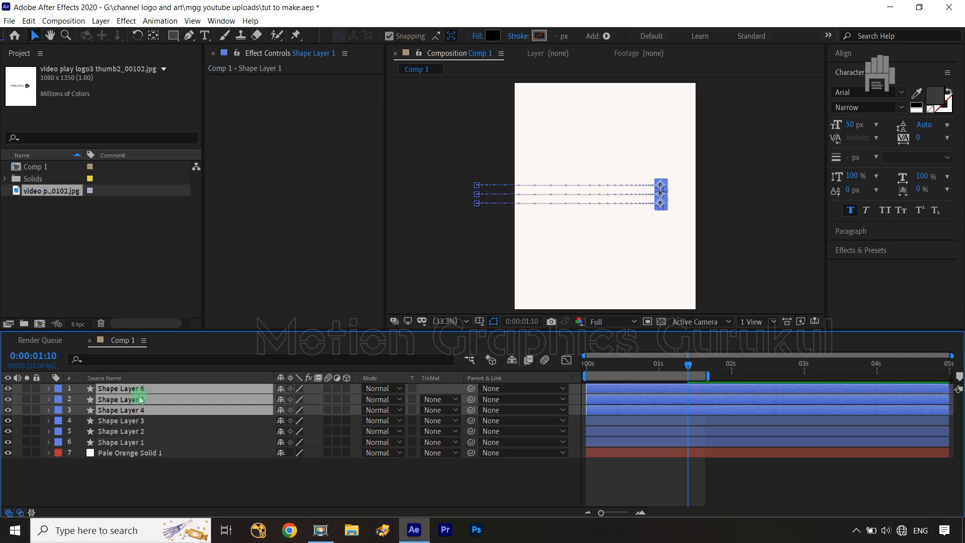
click(252, 484)
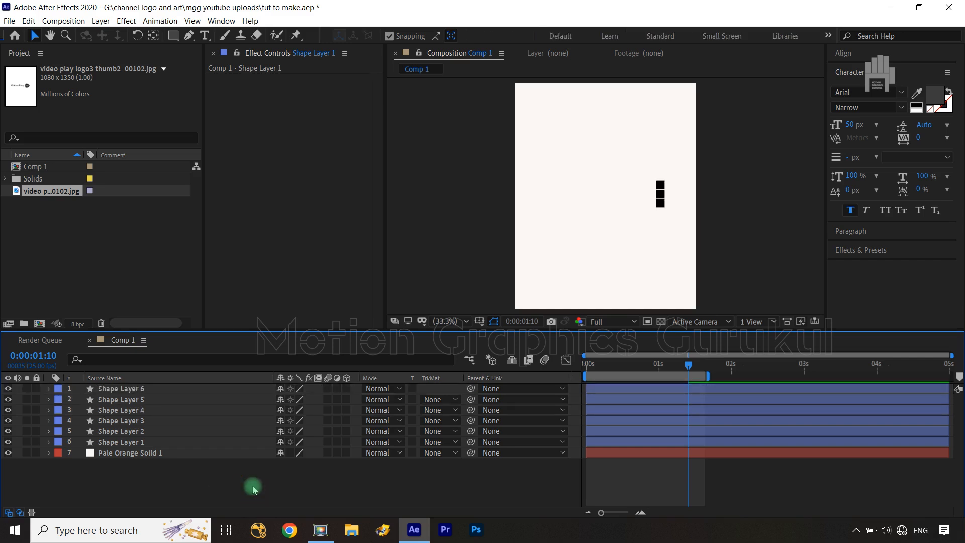
Step: Add a null object to Comp 1 for moving the duplicated squares
click(150, 390)
shift+click(150, 399)
shift+click(150, 410)
right_click(220, 487)
mouse_move(302, 370)
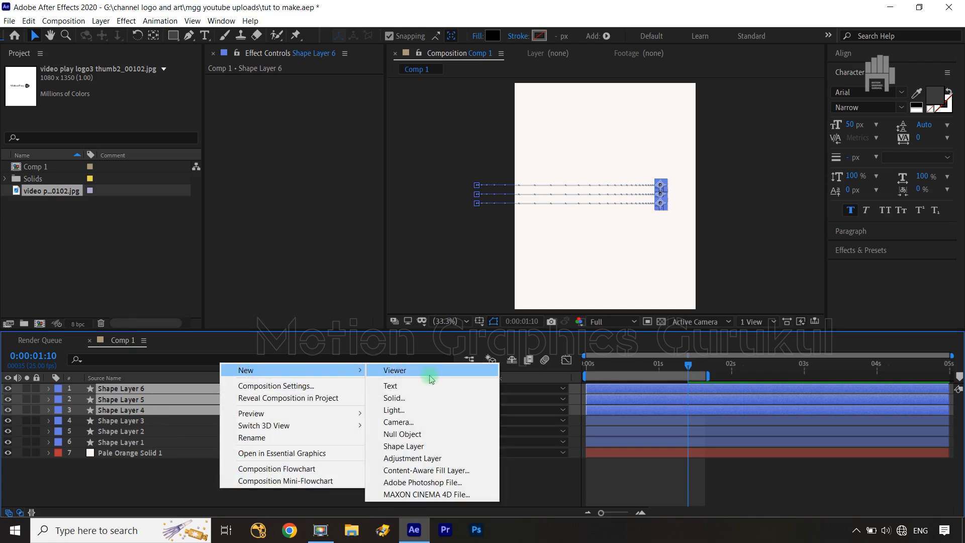
click(437, 442)
Step: Parent Shape Layers 4, 5 and 6 to Null 1
click(153, 400)
shift+click(151, 410)
shift+click(151, 421)
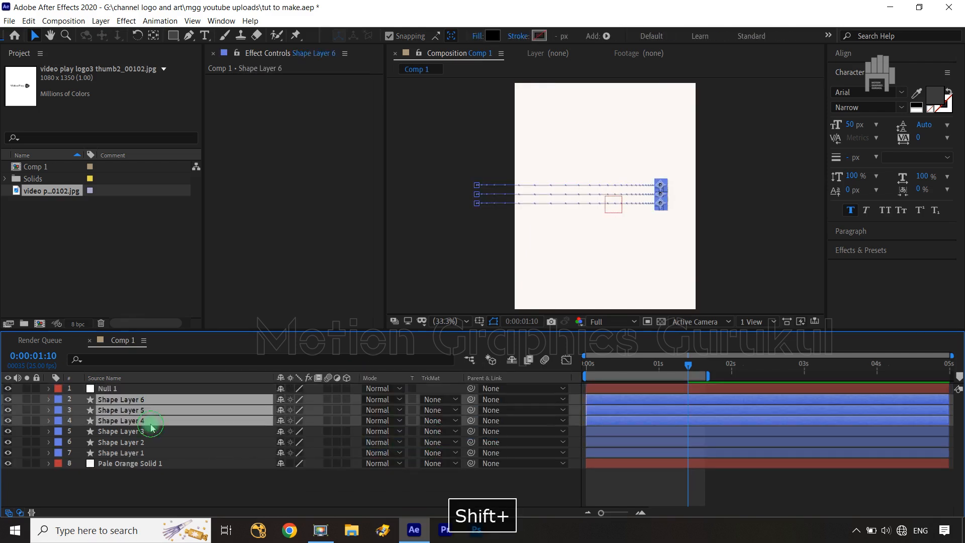
drag(471, 399, 201, 389)
Step: Set Null 1's Position to 593, 675 so the copied squares form a second column right of the first with an even gap
click(201, 389)
key(p)
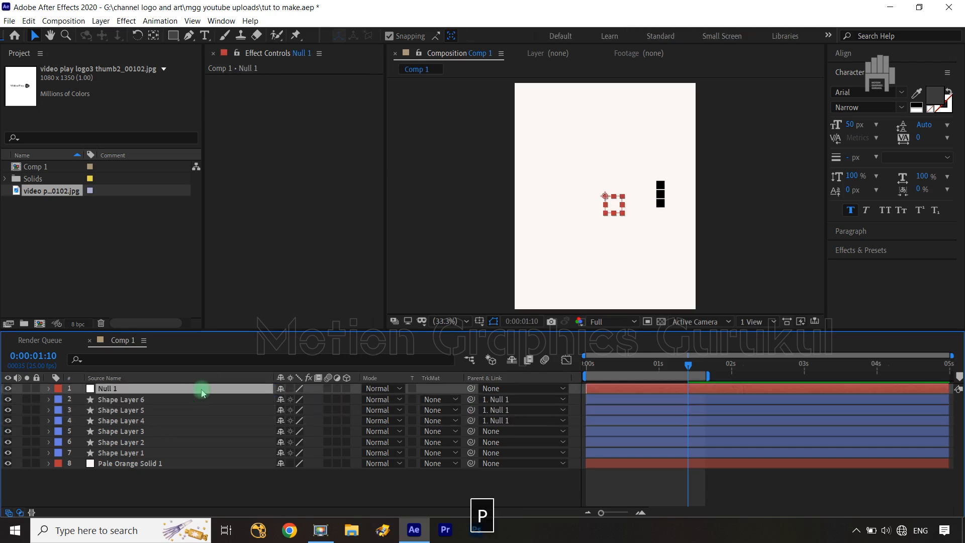
key(slash)
key(space)
drag(703, 220, 595, 216)
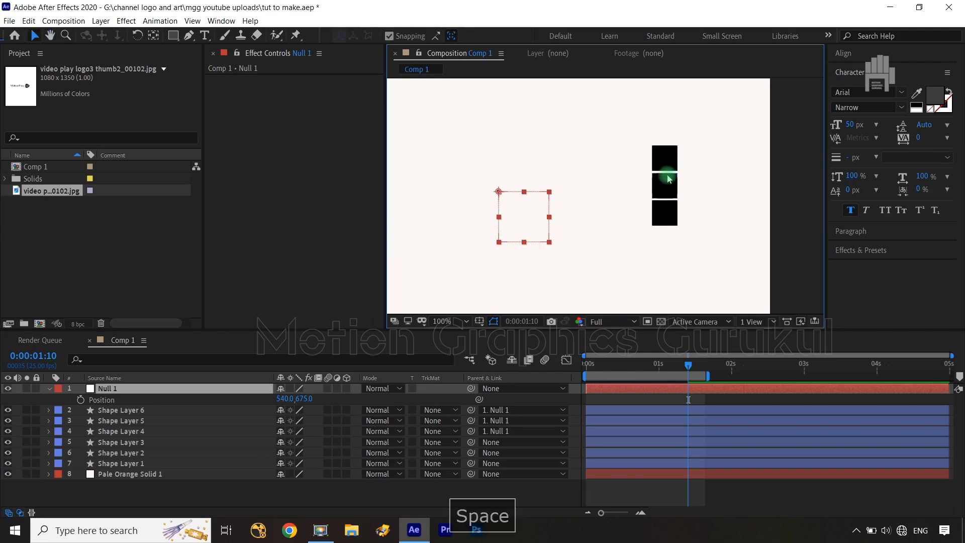
drag(282, 398, 315, 397)
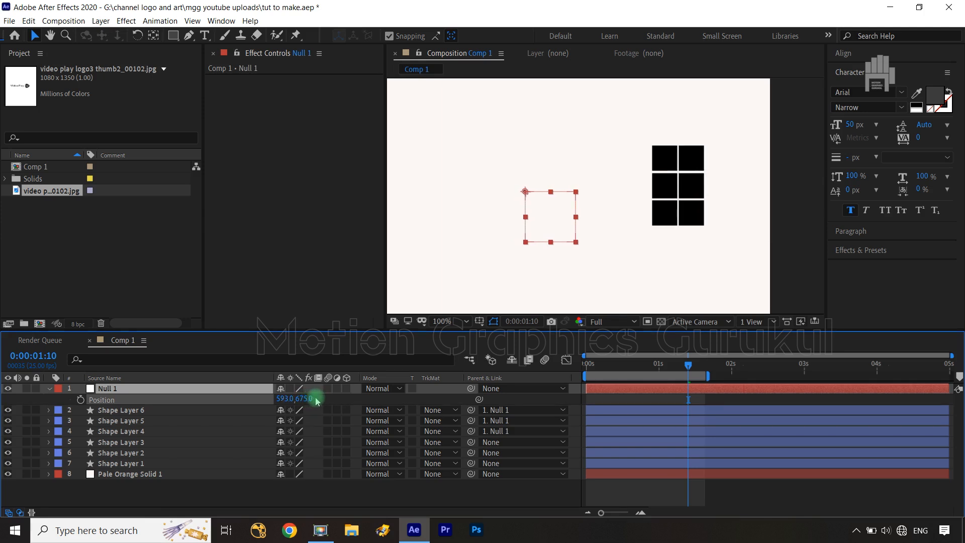
key(Return)
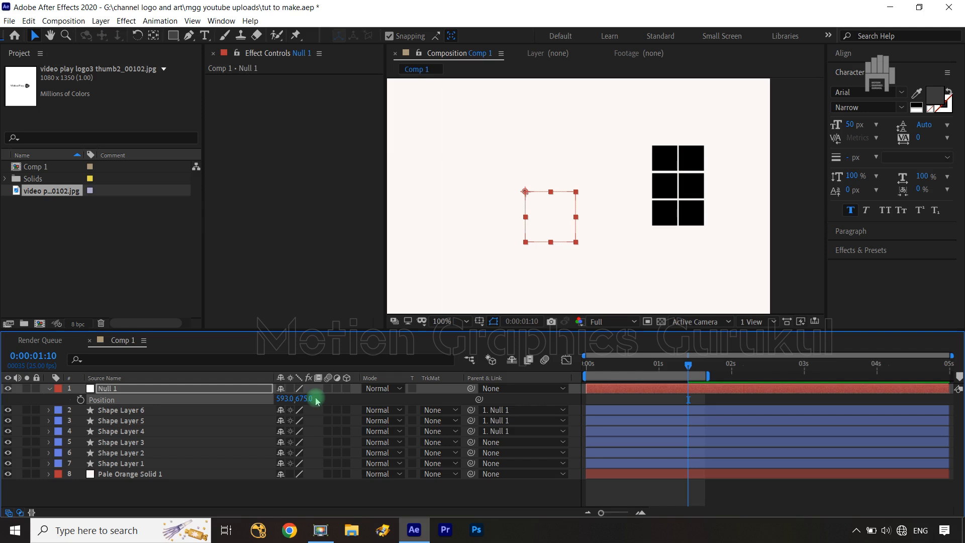
Step: Detach Shape Layers 4, 5 and 6 from Null 1 by setting their parent to None
click(144, 410)
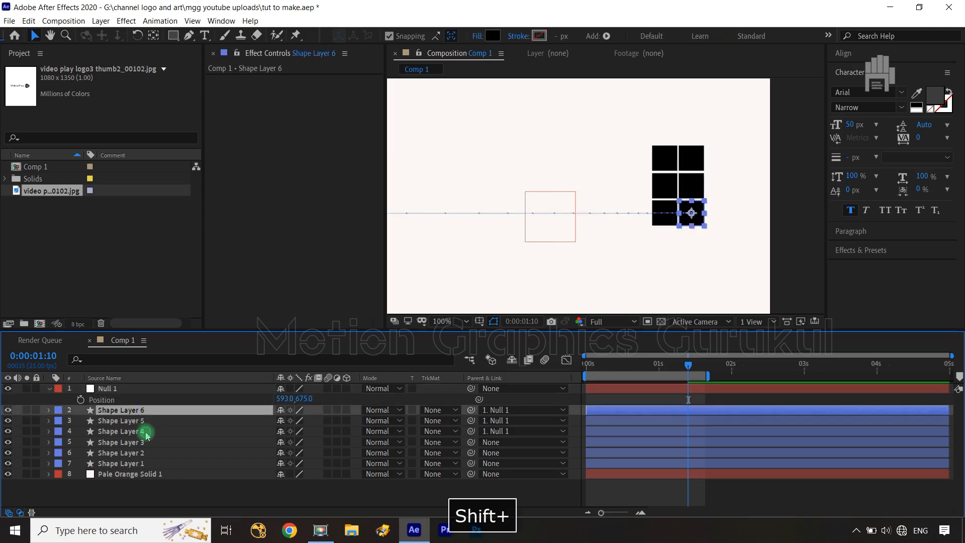
shift+click(146, 432)
click(545, 421)
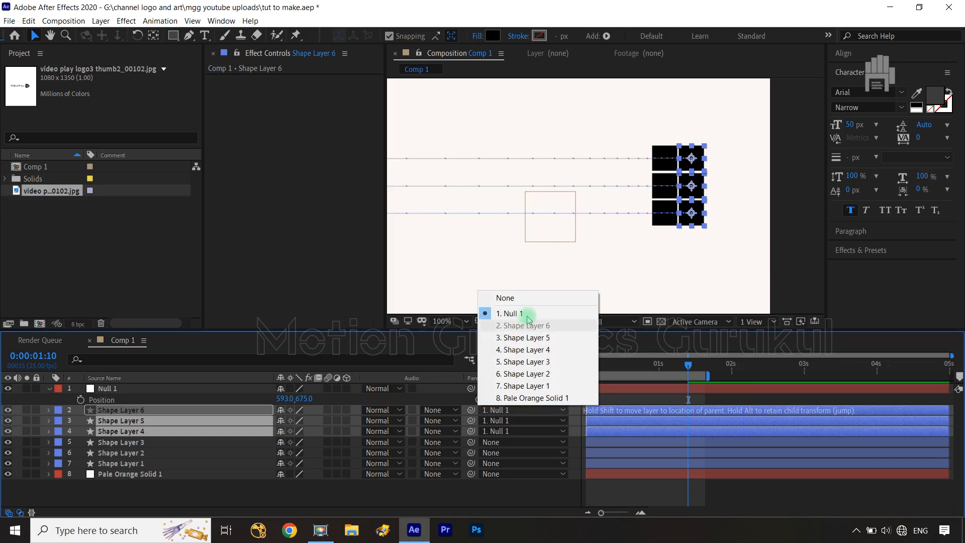
click(523, 299)
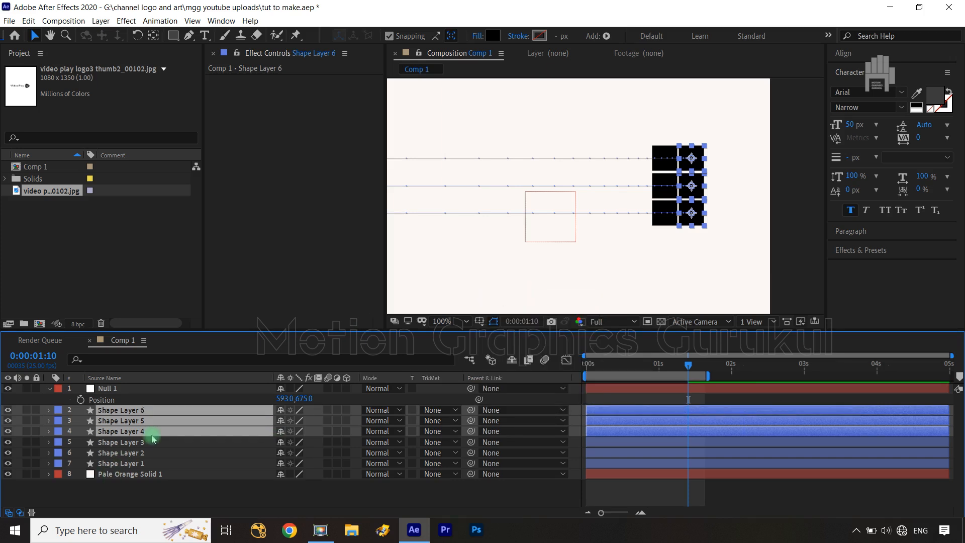
Step: Duplicate Shape Layers 4, 5 and 6 above the originals in the layer stack and parent the three copies to Null 1
key(ctrl+d)
drag(158, 457, 156, 416)
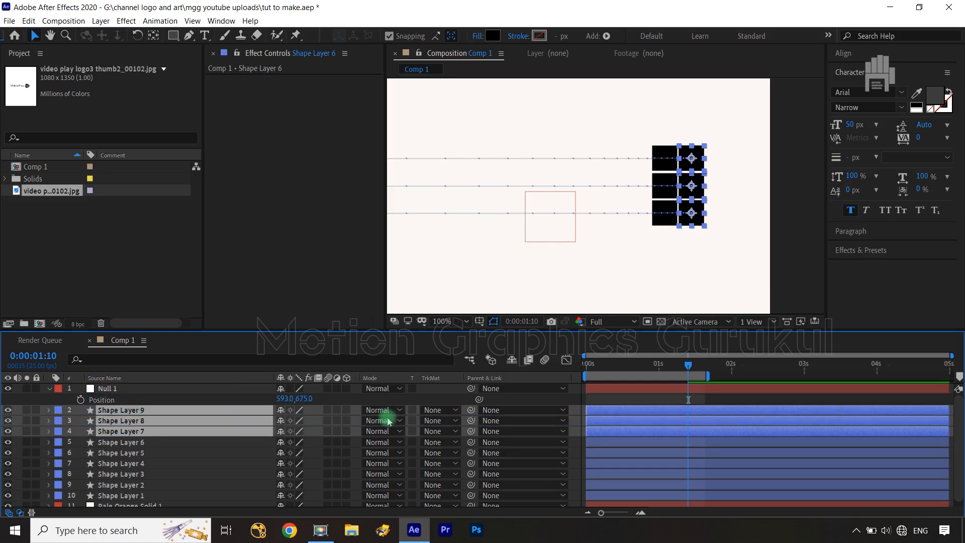
drag(478, 412, 214, 401)
Step: Move Null 1 left to Position 485, 675 so the new squares form a third column left of the first, and hide the null
click(233, 395)
key(Left)
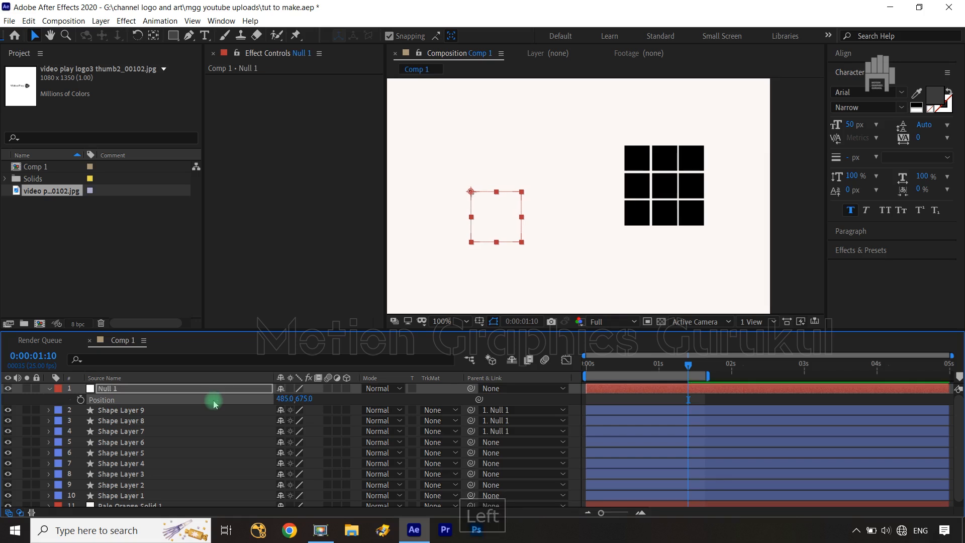
key(shift+slash)
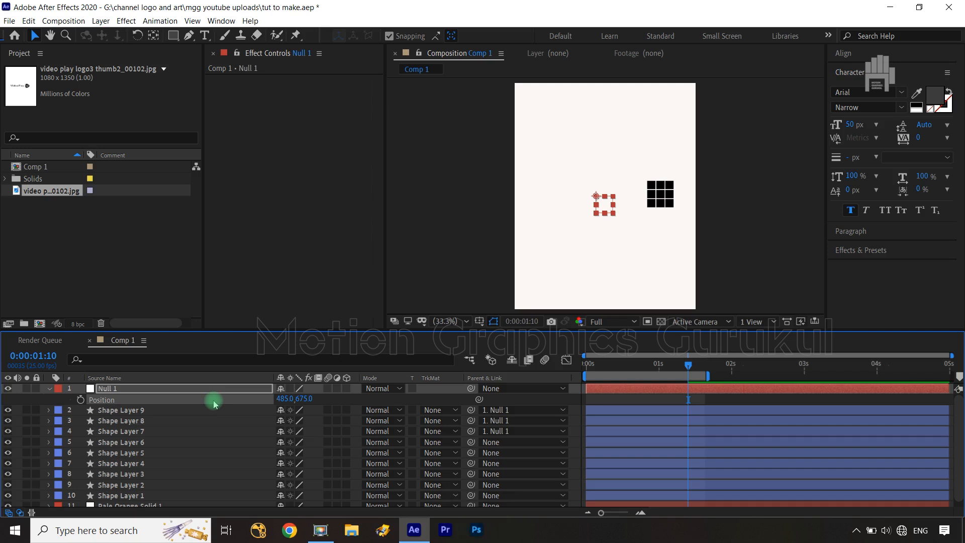
click(8, 388)
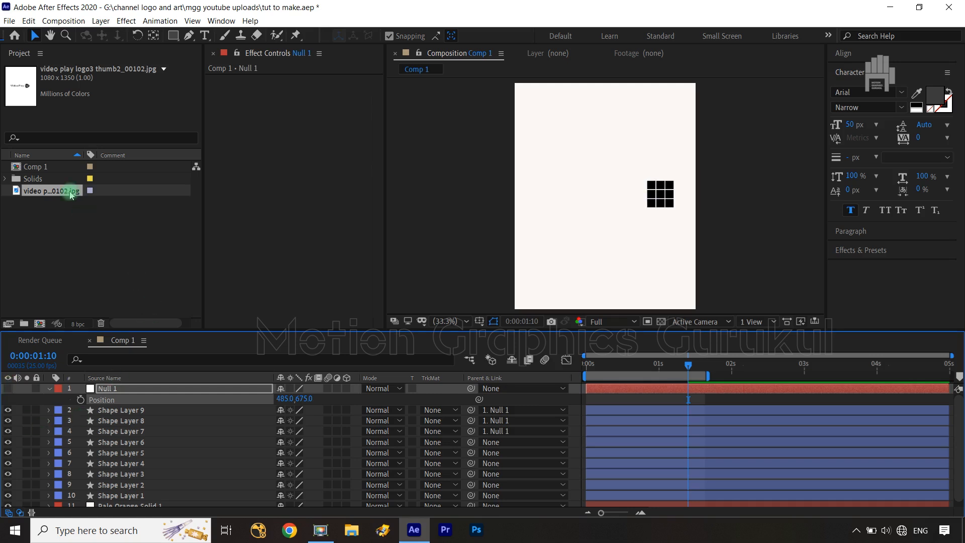
Step: Place the VideoPlay logo image temporarily on top of the composition to compare it with the square grid, and delete it again
drag(60, 190, 169, 388)
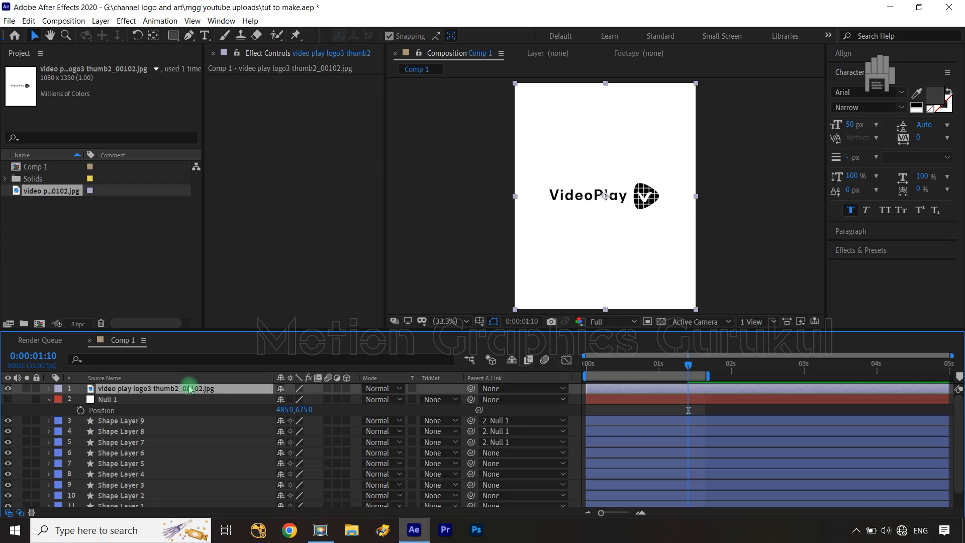
key(Delete)
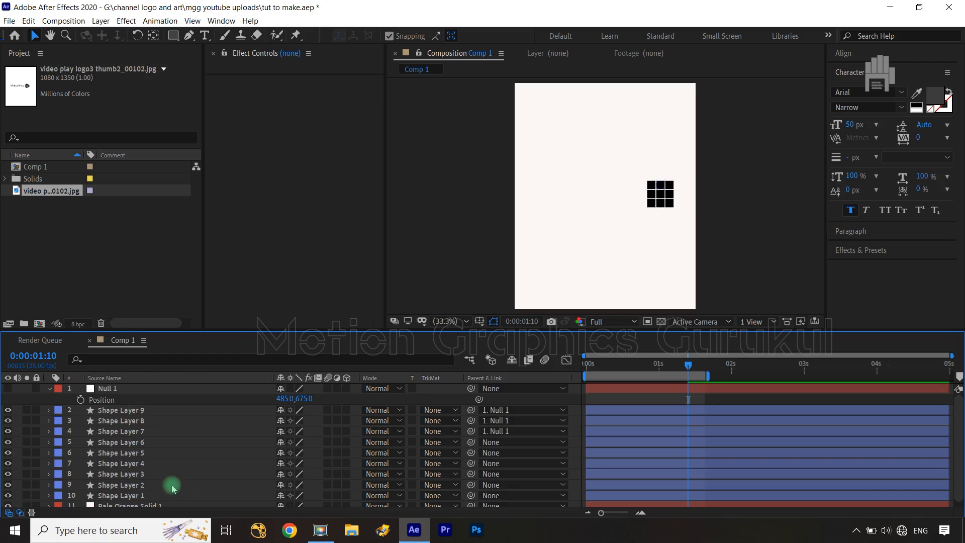
Step: Bend Shape Layer 4's motion path into a slight S-curve with the Pen tool, start handle raised and end handle lowered
scroll(138, 500, down, 1)
click(137, 491)
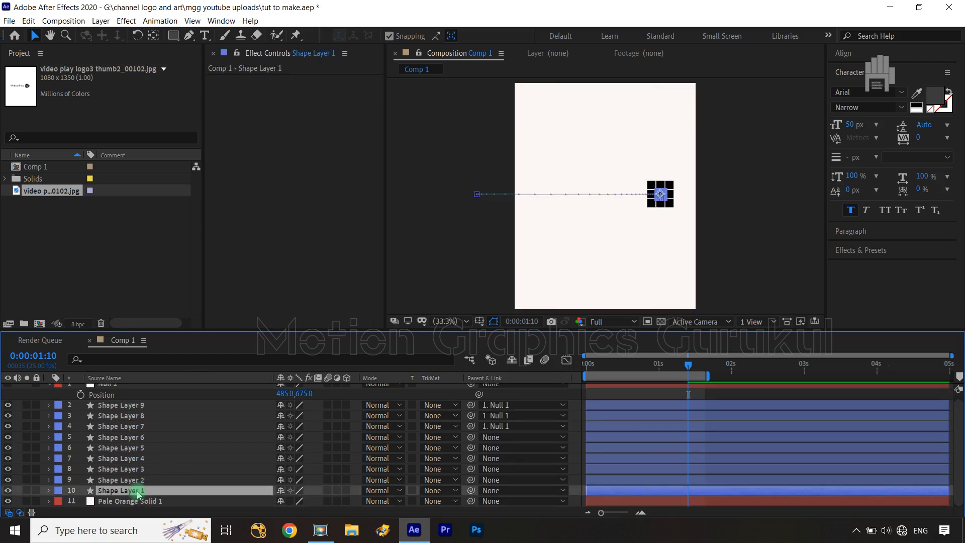
click(134, 481)
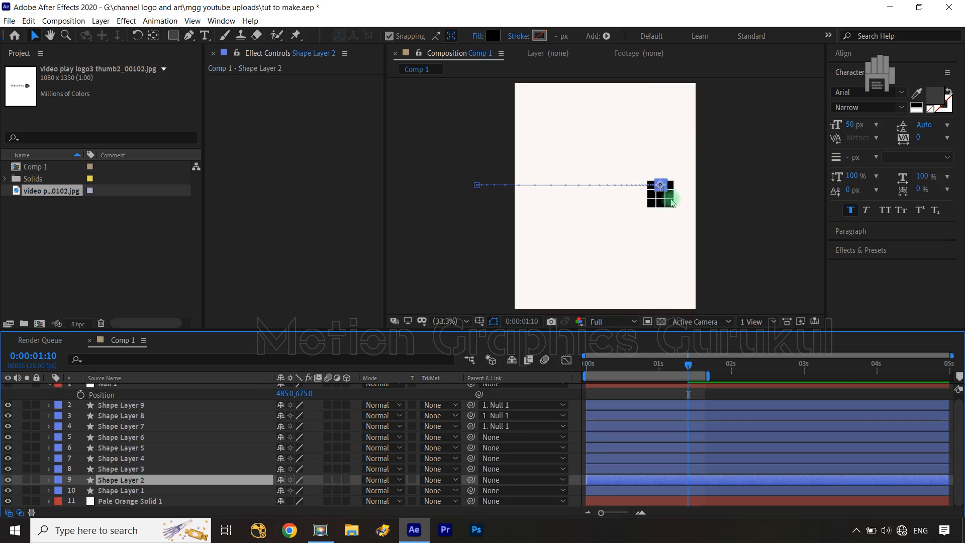
click(138, 459)
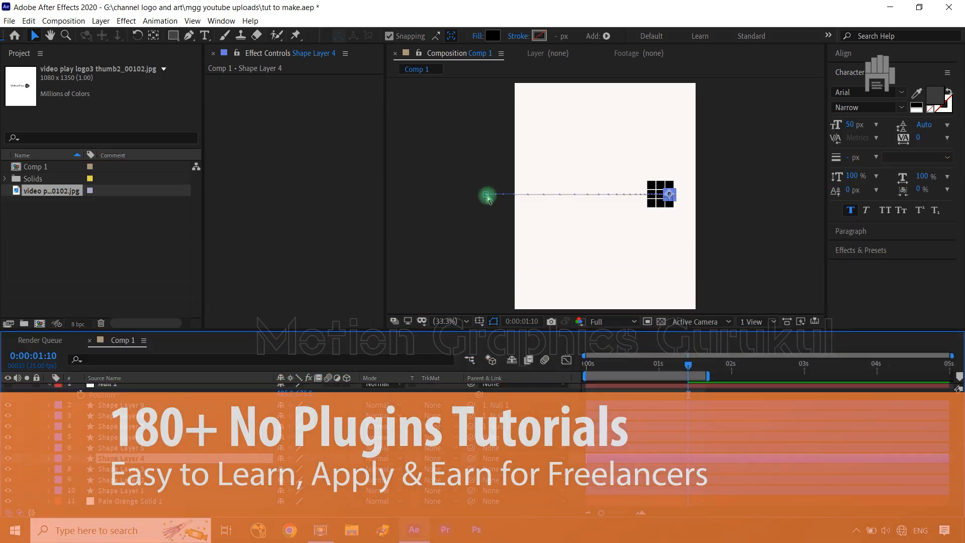
click(188, 35)
drag(487, 195, 504, 191)
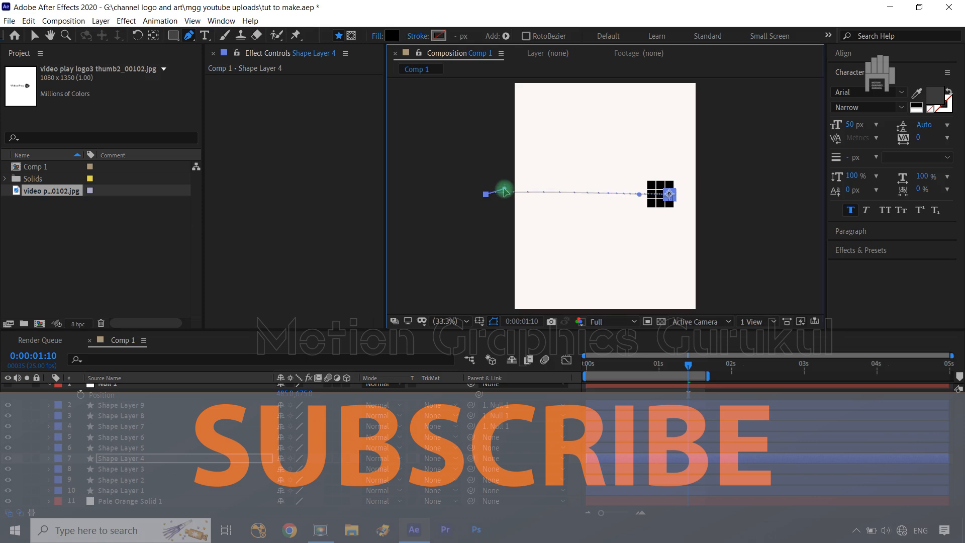
drag(639, 195, 631, 198)
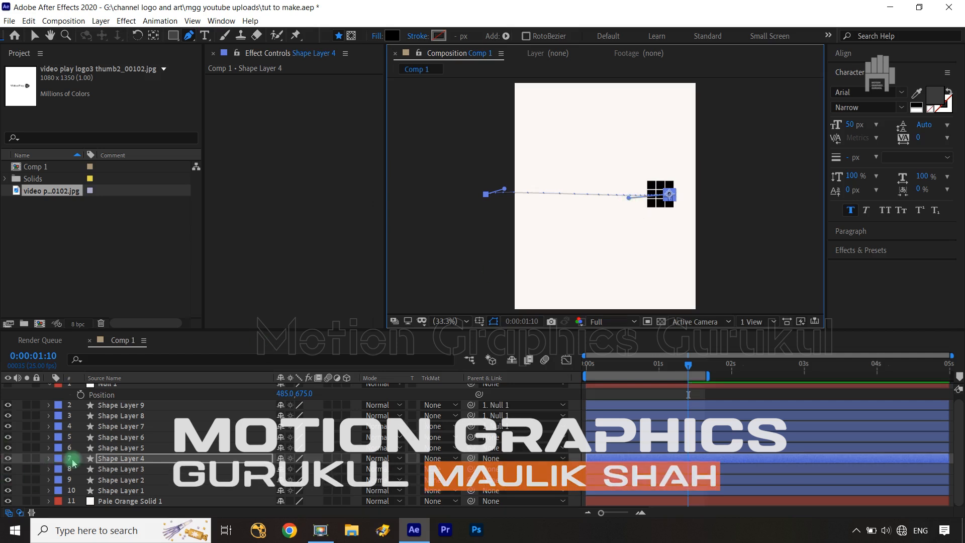
Step: Curve Shape Layer 7's motion path the opposite way, with its start handle pulled down and its end handle pulled up
click(143, 427)
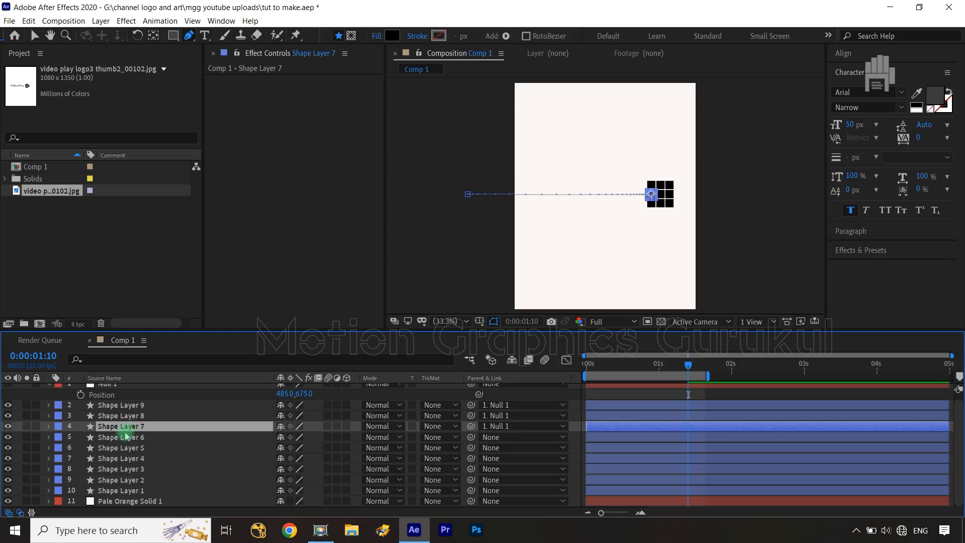
drag(469, 195, 476, 203)
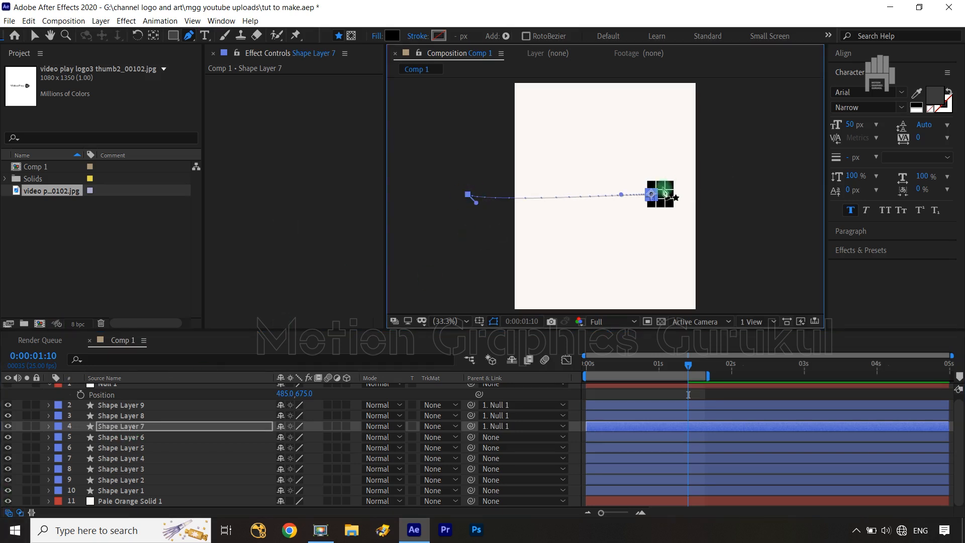
drag(622, 195, 612, 186)
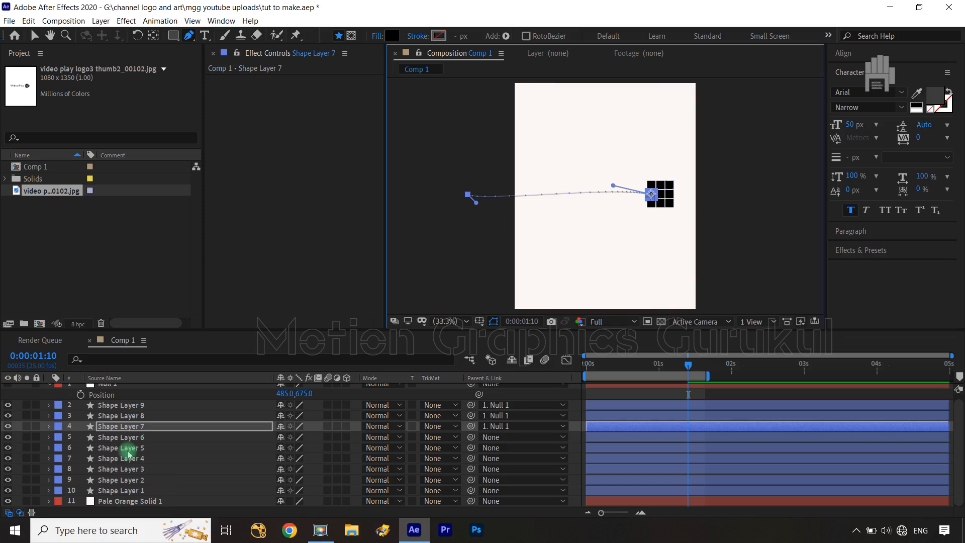
Step: Arc Shape Layer 5's motion path upward, pulling its start handle high and stretching its end handle left and slightly above the path
click(140, 492)
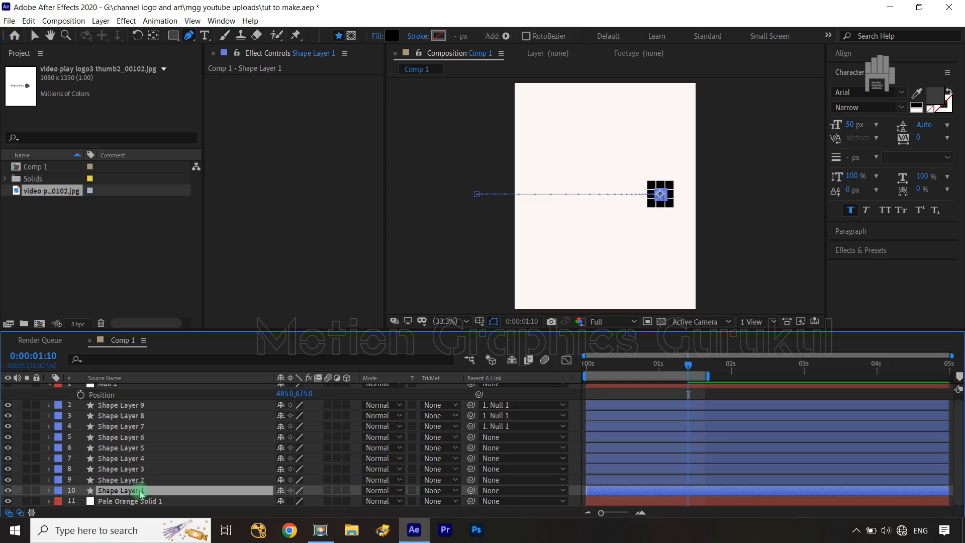
click(136, 482)
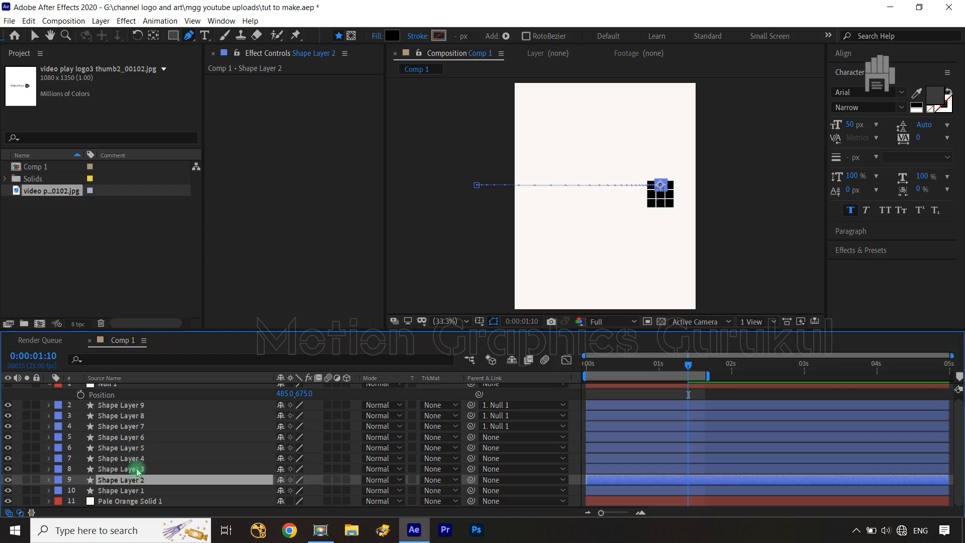
click(137, 449)
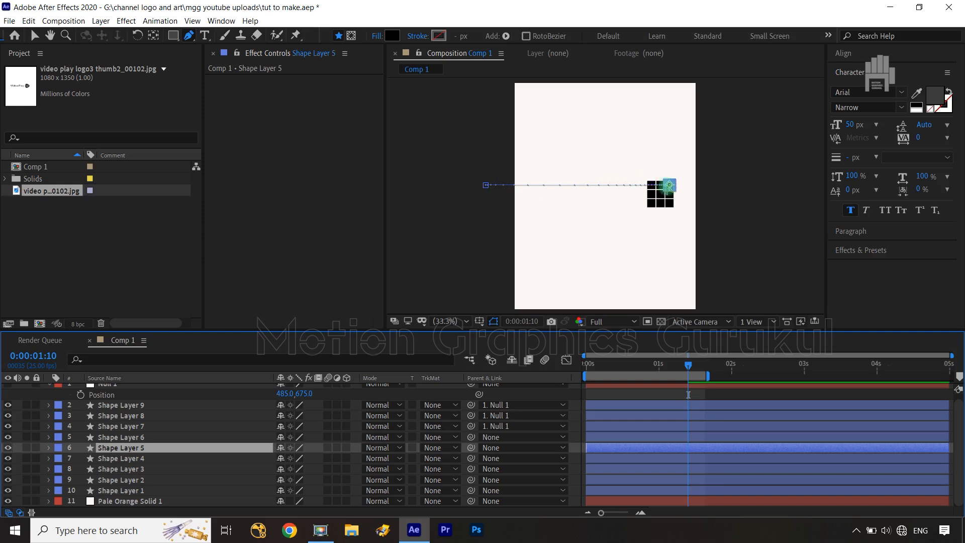
drag(490, 186, 504, 163)
drag(637, 184, 606, 169)
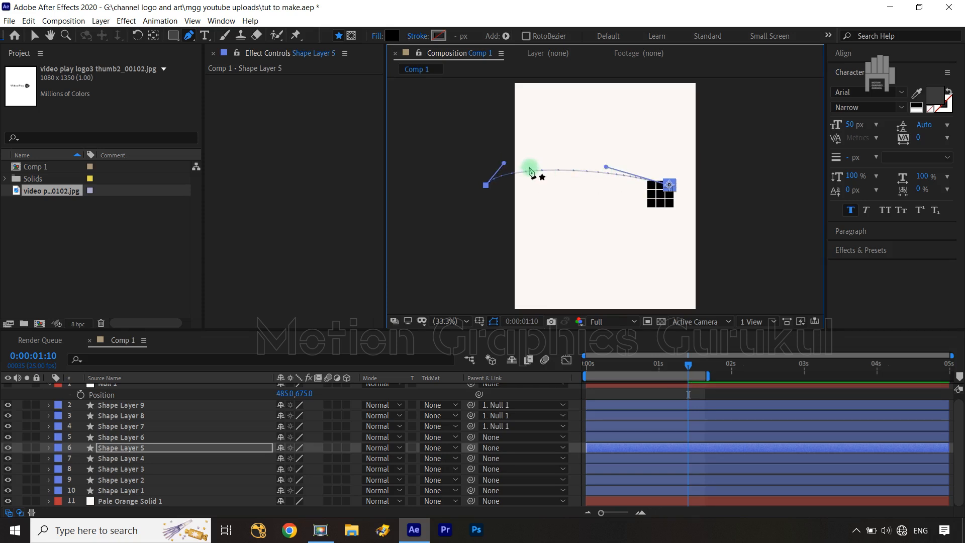
drag(606, 169, 592, 179)
mouse_move(513, 162)
mouse_down()
mouse_move(502, 161)
mouse_move(513, 155)
mouse_up()
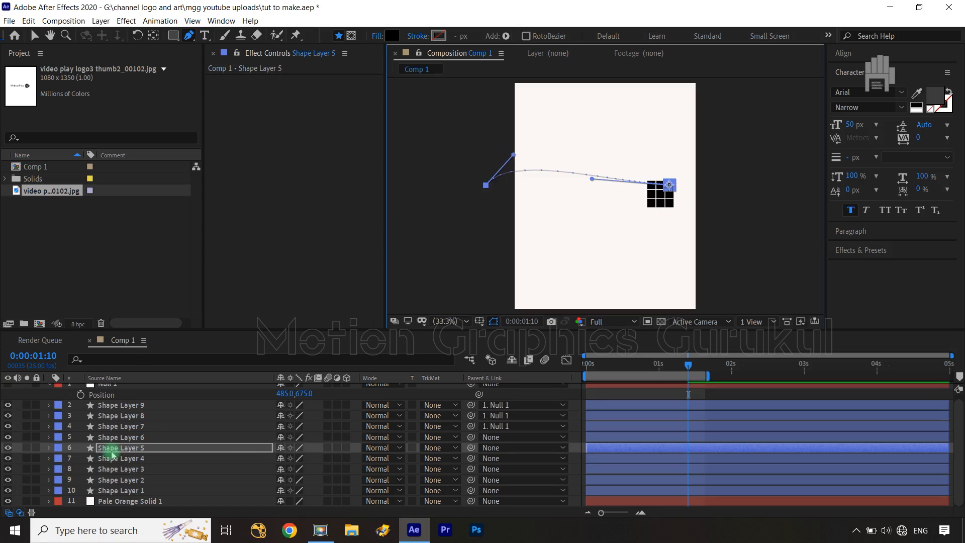
Step: Arc Shape Layer 6's motion path downward, pulling its start handle well below the path and stretching its end handle left and slightly up
click(135, 426)
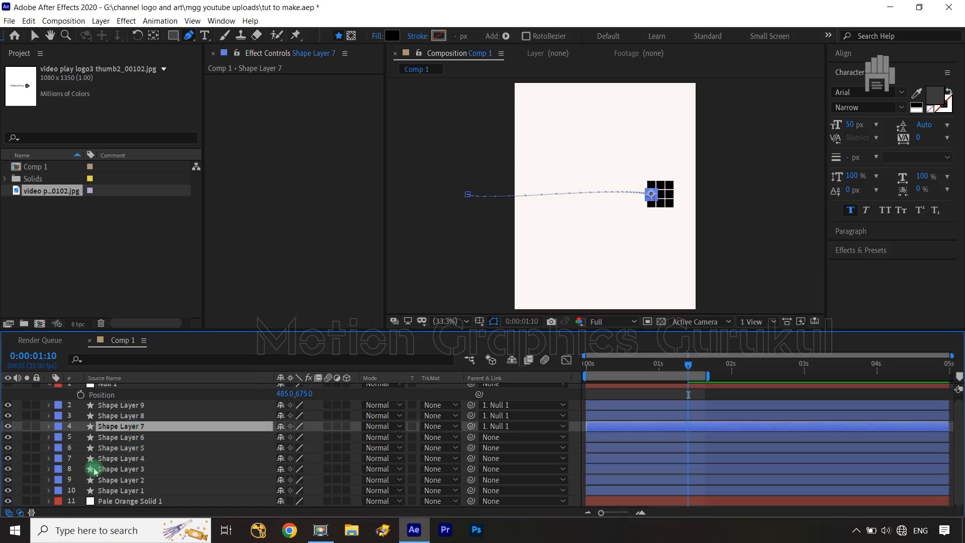
click(143, 416)
click(469, 189)
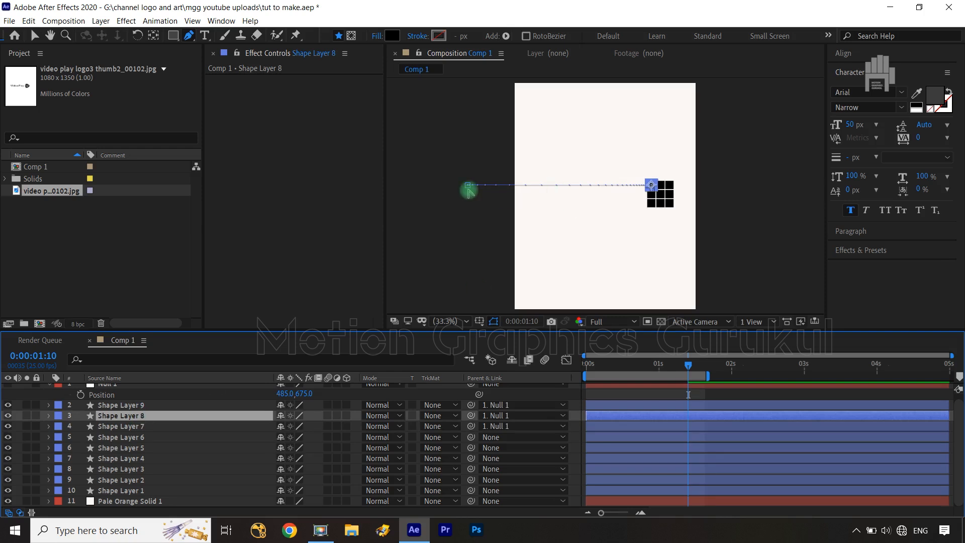
click(146, 439)
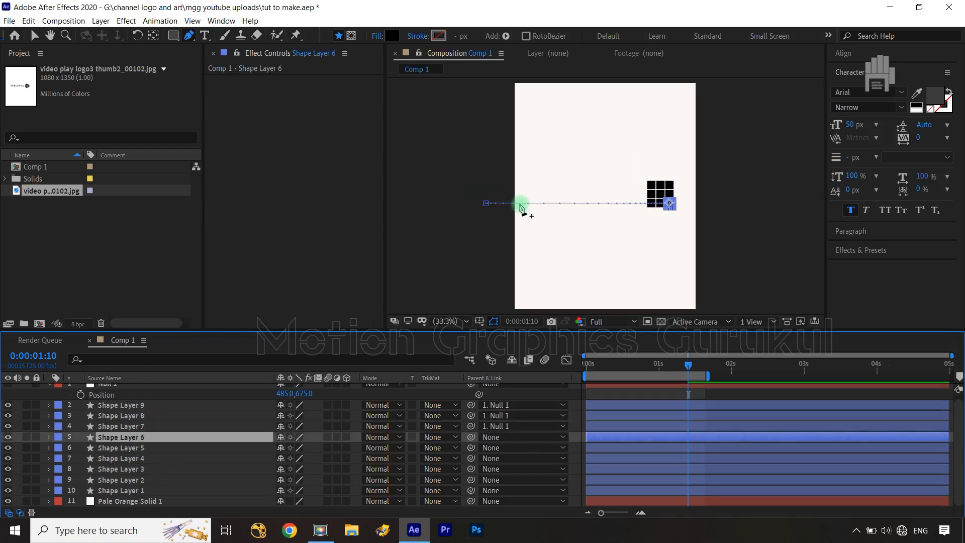
click(488, 205)
drag(488, 205, 517, 246)
click(641, 204)
drag(641, 204, 622, 201)
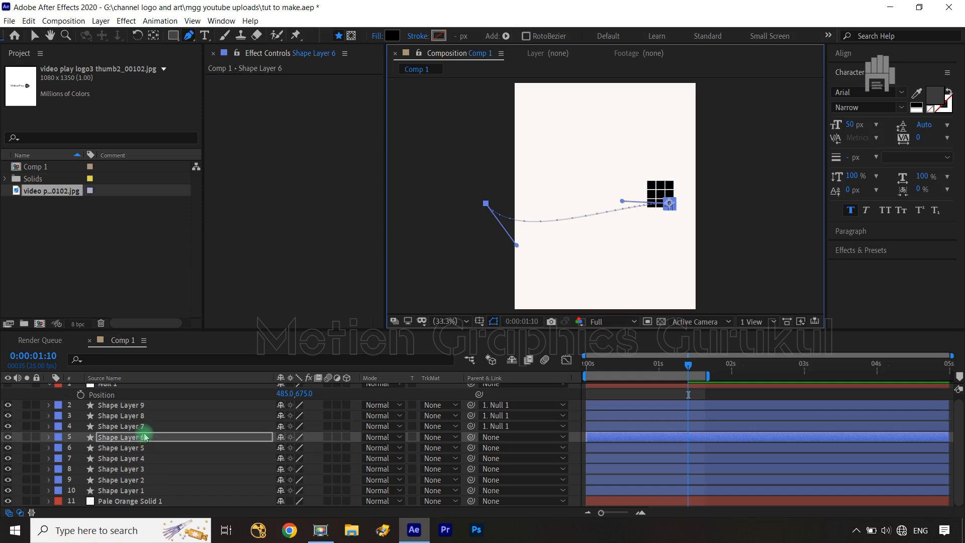
Step: Bend Shape Layer 2's motion path into a gentle S-curve, start handle pulled down and right, end handle raised slightly
click(150, 469)
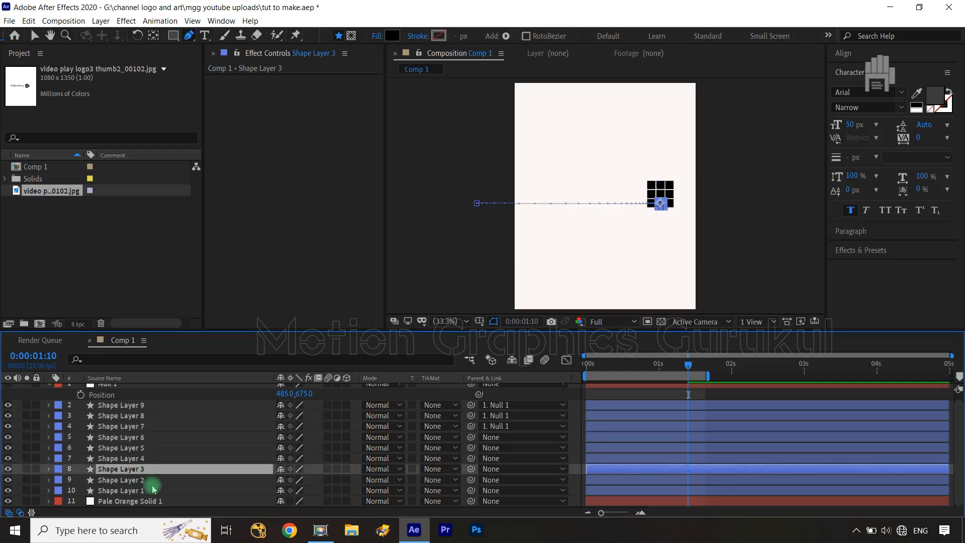
click(152, 482)
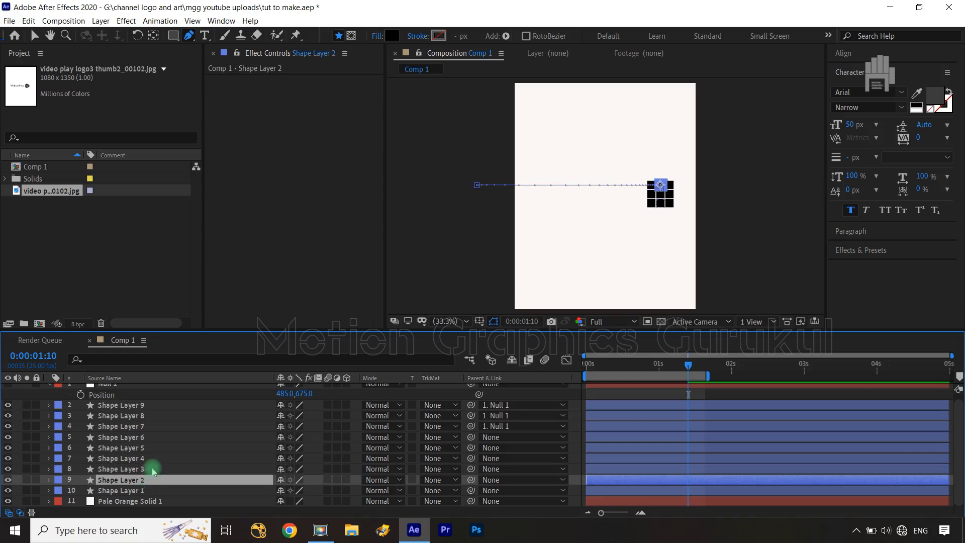
drag(478, 186, 523, 219)
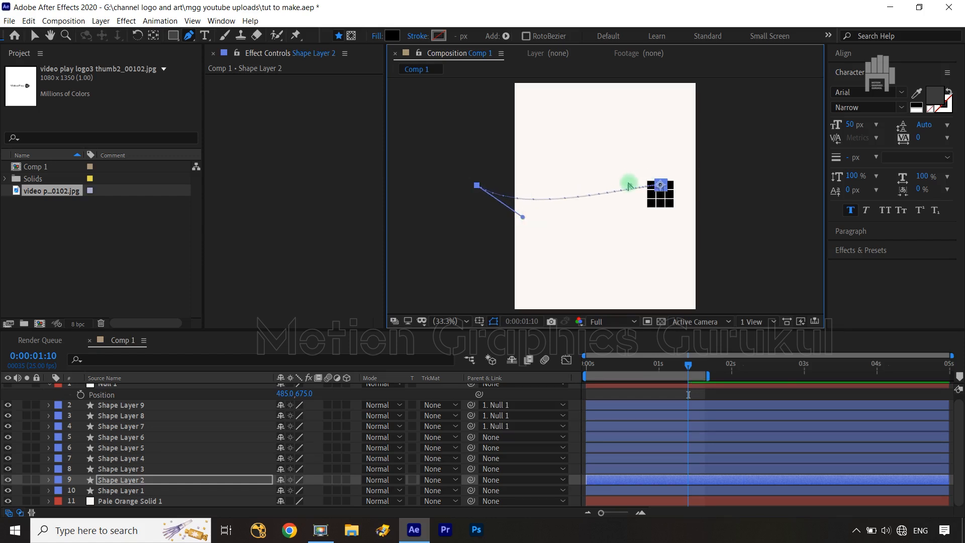
drag(630, 187, 618, 180)
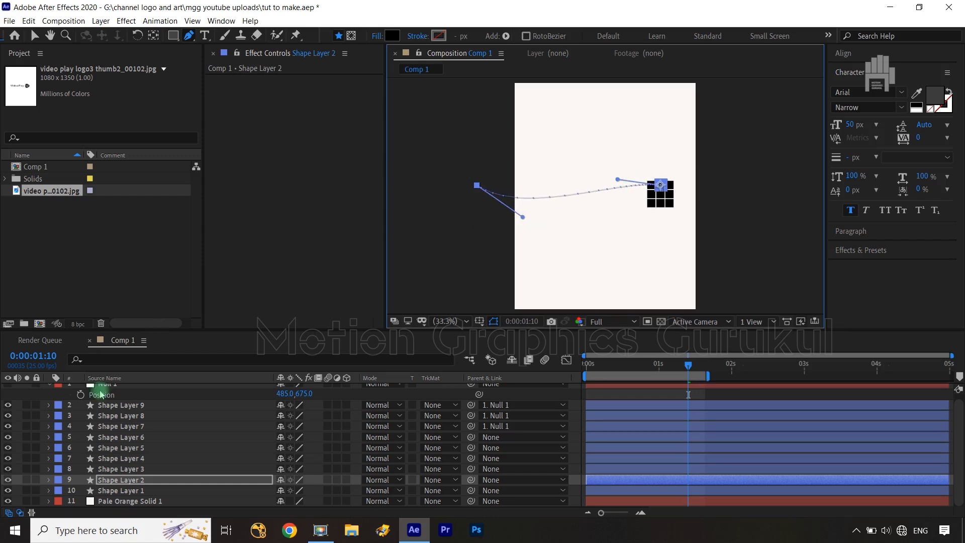
Step: Curve Shape Layer 3's motion path, pulling its start handle steeply down and its end handle clearly above the path
click(150, 469)
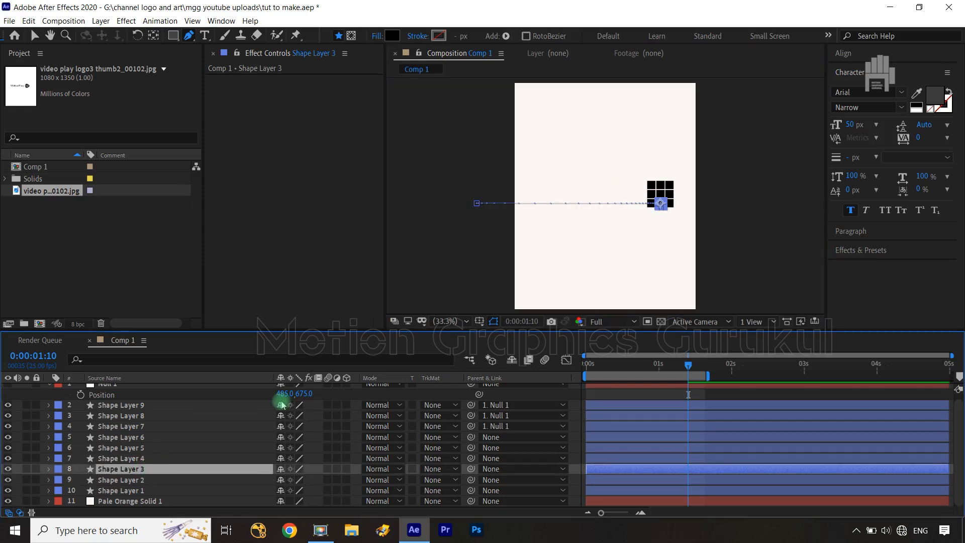
drag(478, 204, 501, 238)
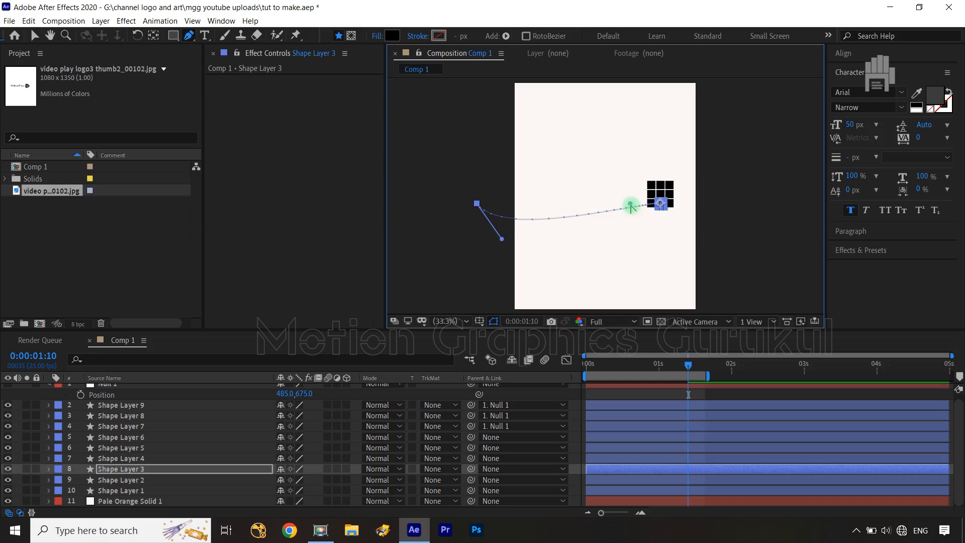
drag(630, 205, 560, 191)
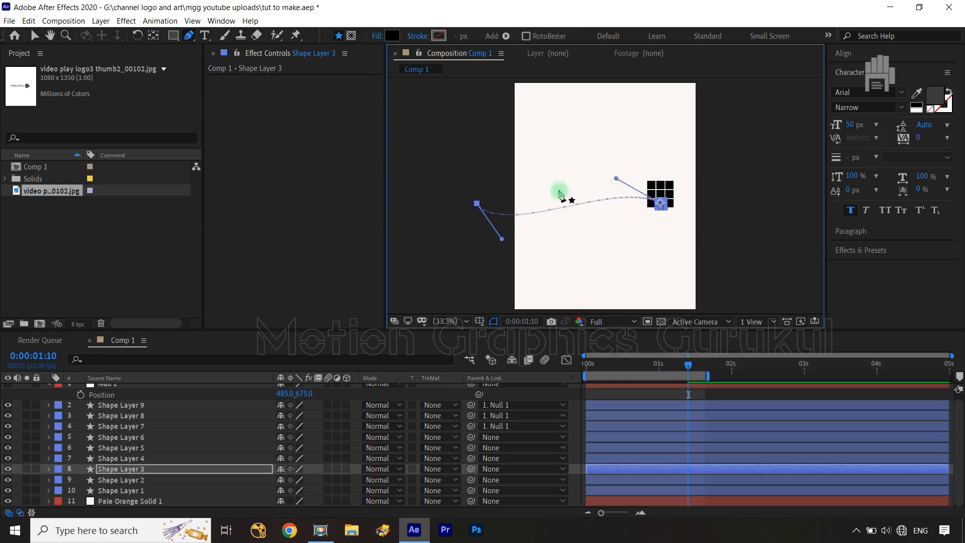
Step: Curve Shape Layer 8's motion path with its start handle pulled steeply down and its end handle raised slightly to the left
click(155, 428)
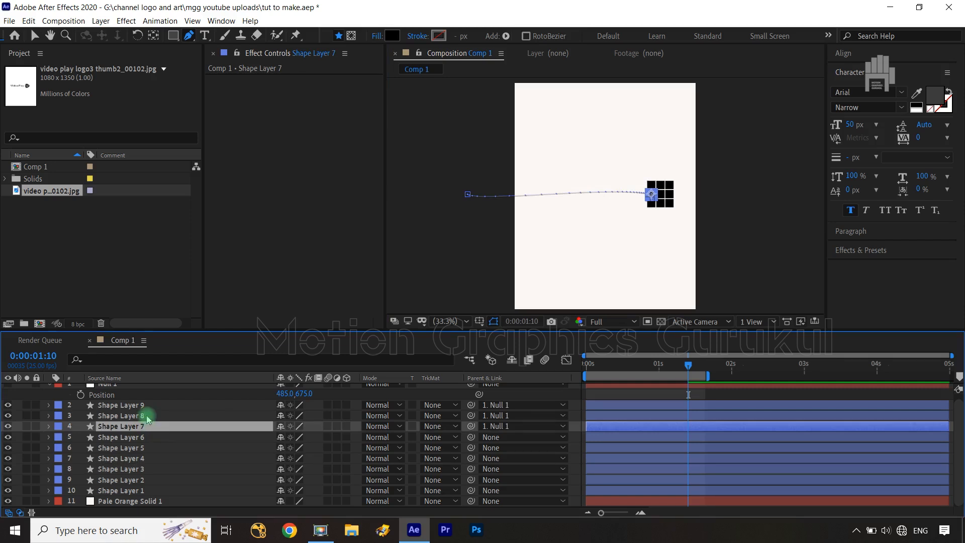
click(147, 418)
click(468, 189)
drag(470, 189, 487, 233)
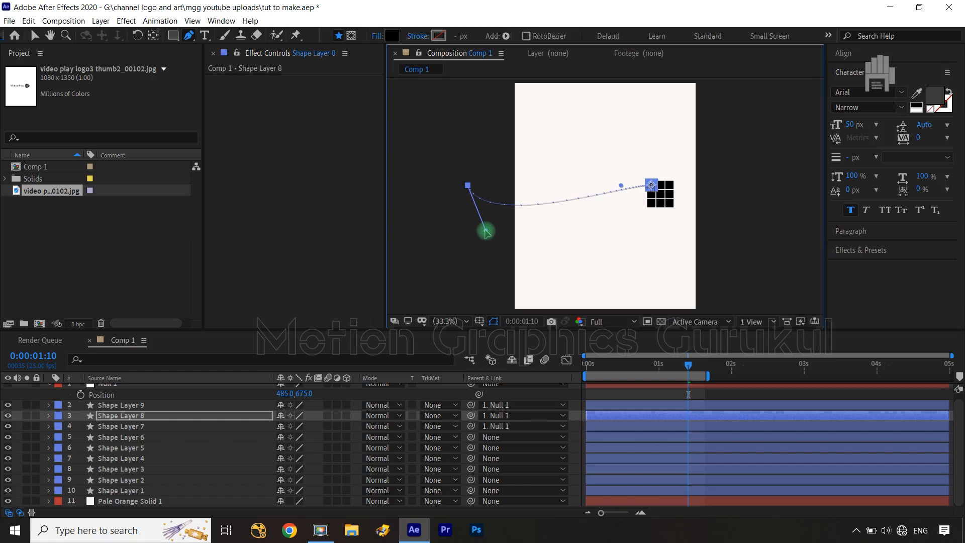
drag(621, 187, 608, 172)
click(122, 419)
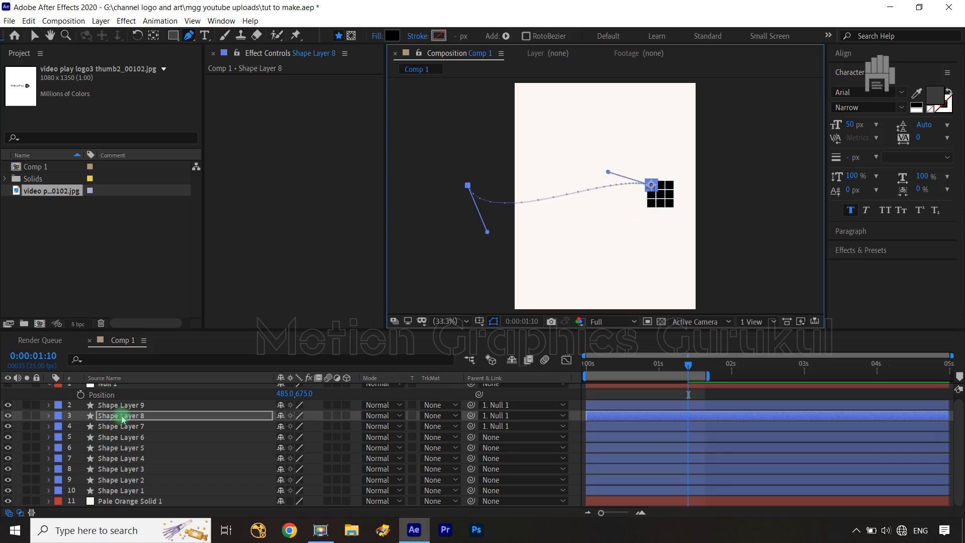
Step: Give Shape Layer 9's motion path a strong S-curve, start handle pulled down and end handle pulled far up and left, and deselect the layer
click(123, 406)
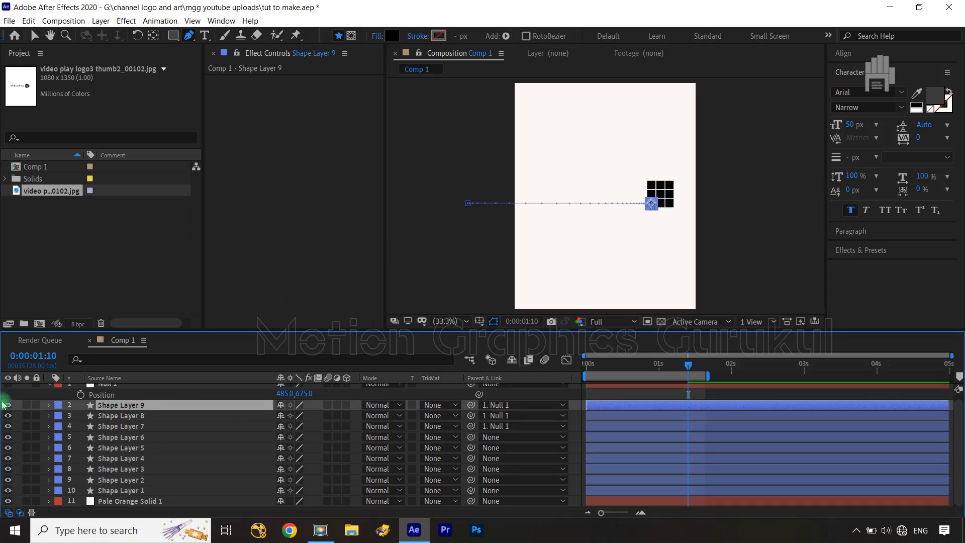
drag(468, 205, 484, 247)
drag(625, 206, 592, 162)
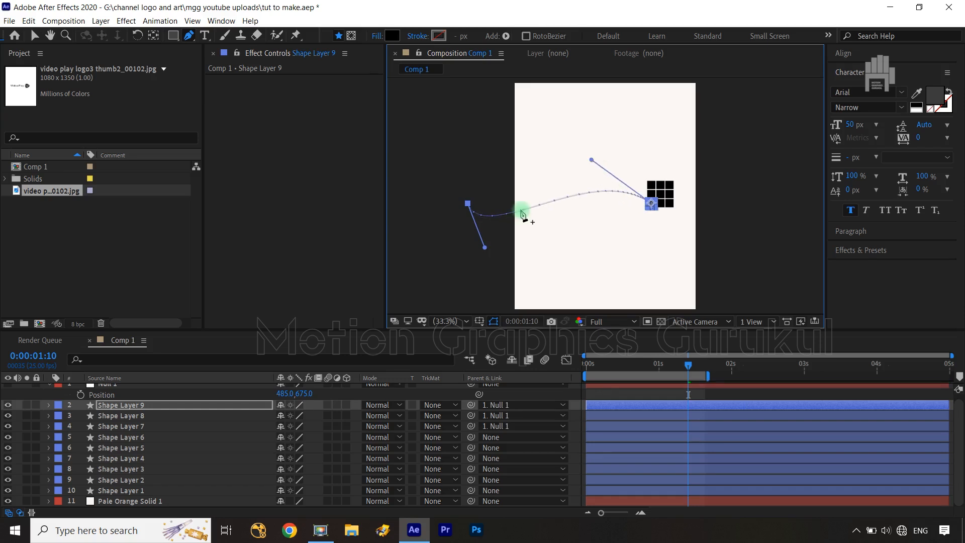
click(523, 391)
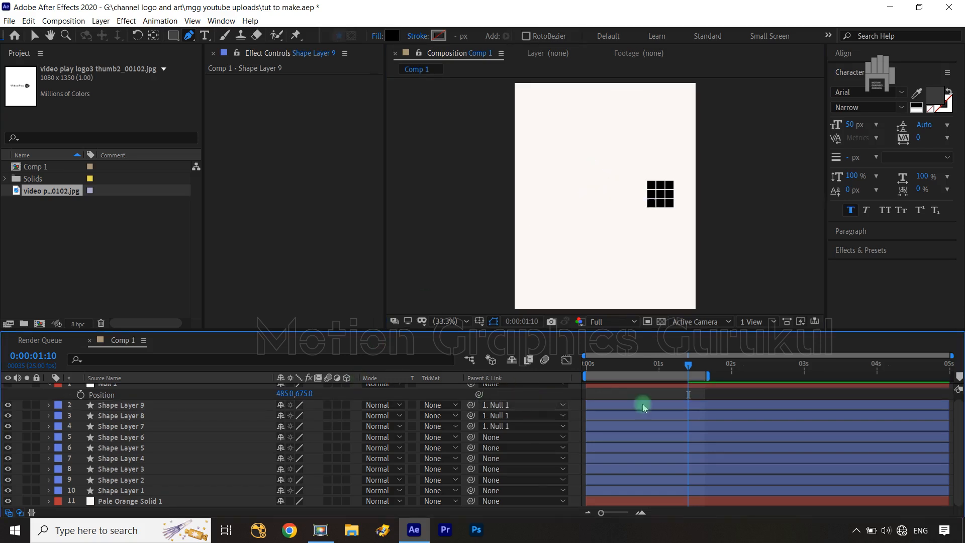
Step: Preview the squares' curved animation from the start, check the frame at 0:00:01:02, and return to the first frame
key(Home)
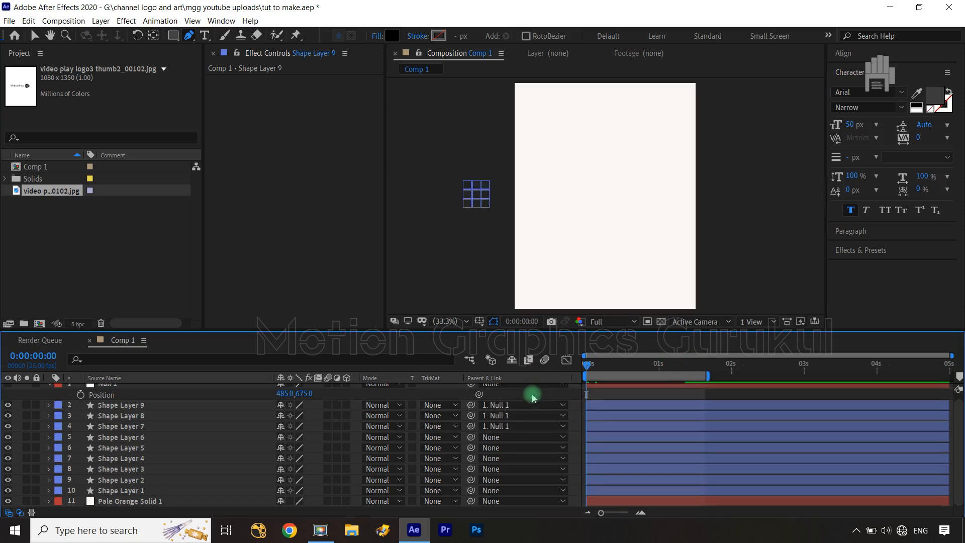
key(space)
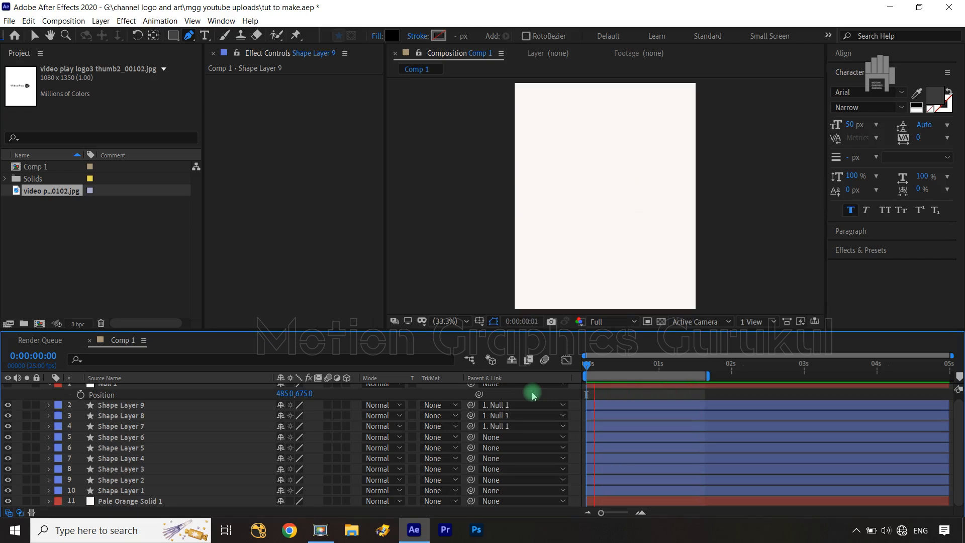
key(space)
click(664, 378)
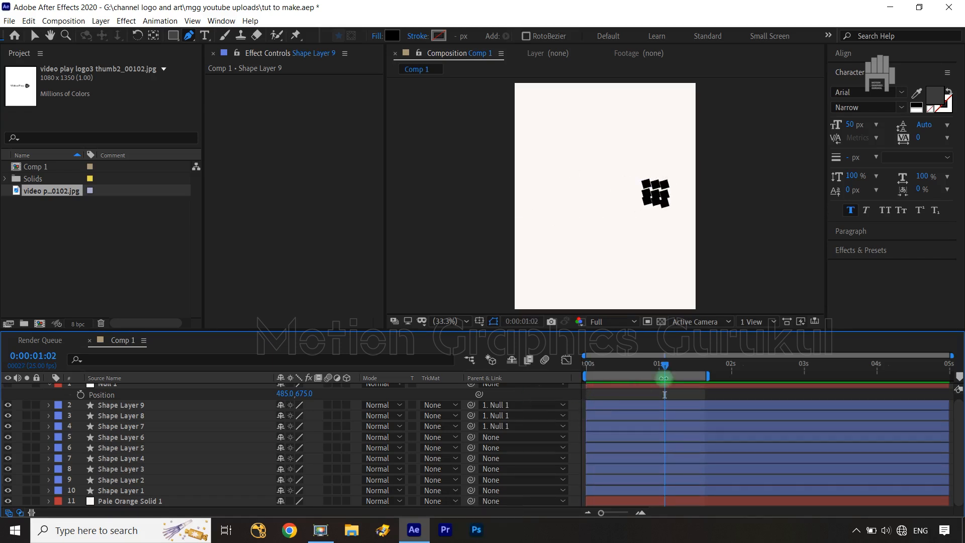
key(Home)
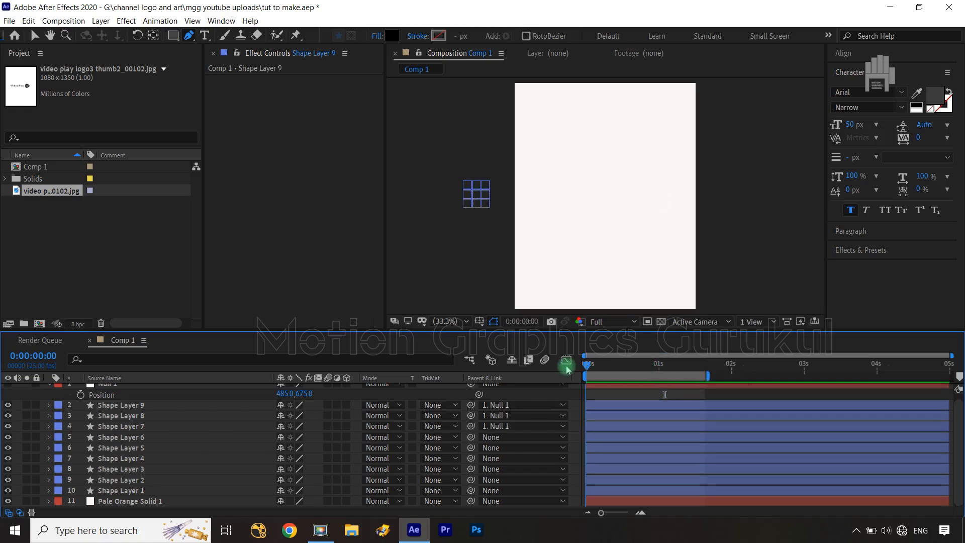
Step: Move Shape Layers 4, 5 and 6 below Shape Layer 1 in the layer stack, directly above Pale Orange Solid 1
click(146, 490)
shift+click(143, 470)
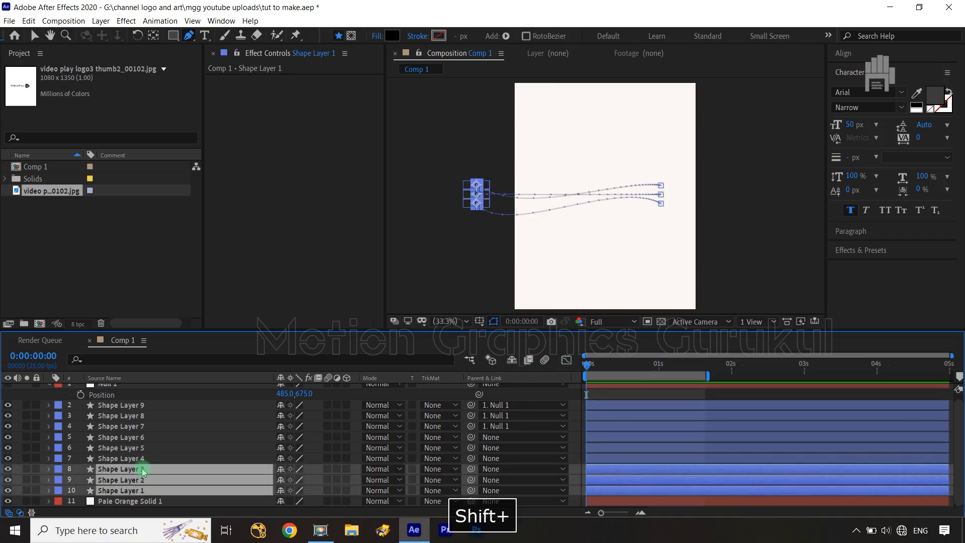
click(142, 457)
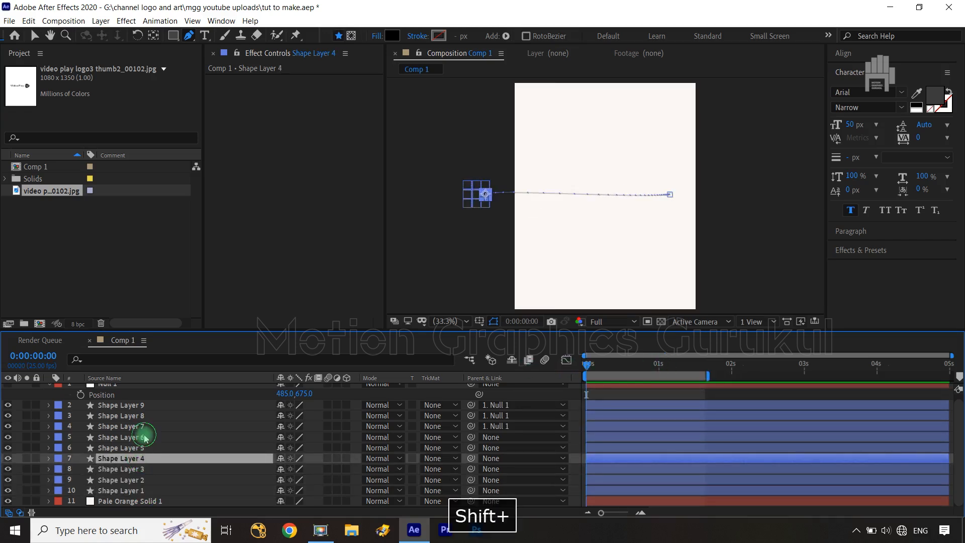
shift+click(145, 437)
drag(144, 437, 147, 497)
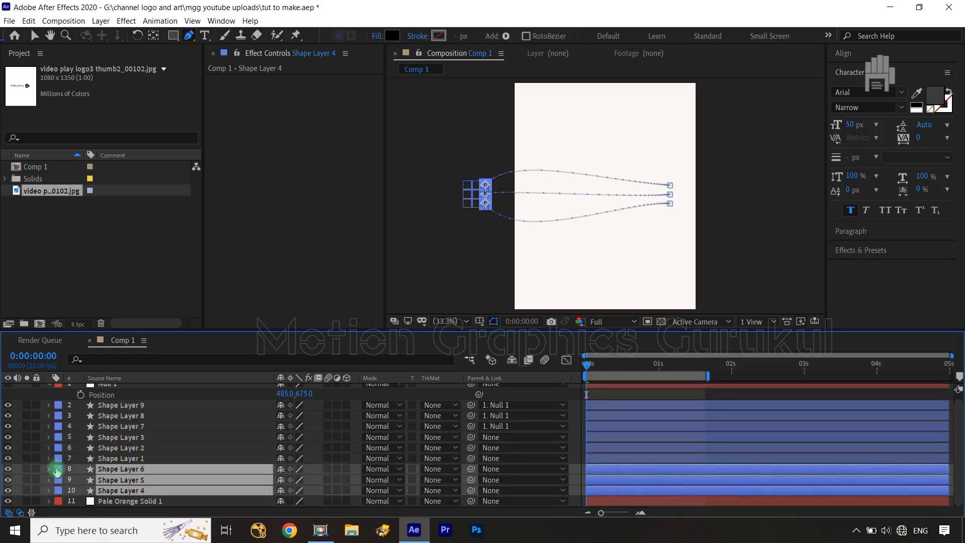
Step: Change the label colour of Shape Layers 1, 2 and 3 to Green
click(129, 458)
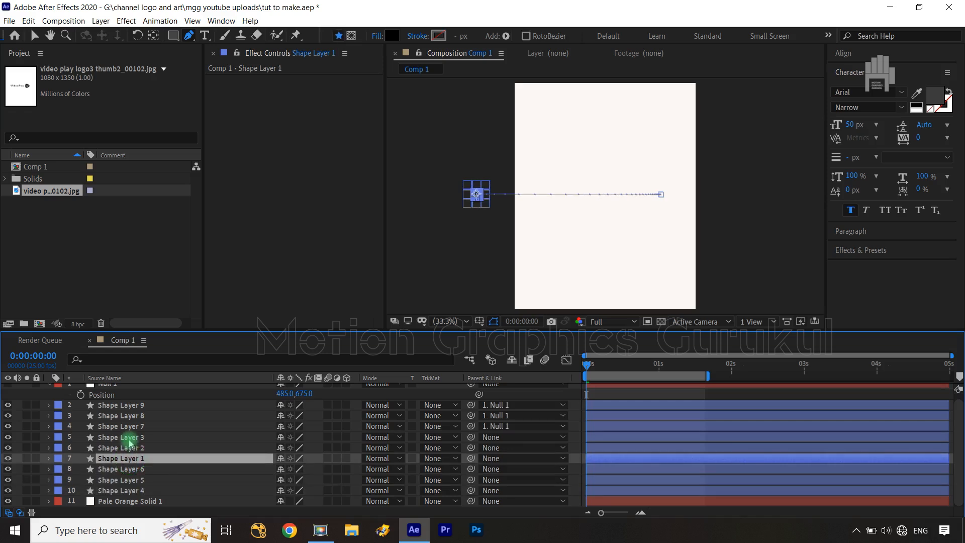
shift+click(120, 437)
click(59, 442)
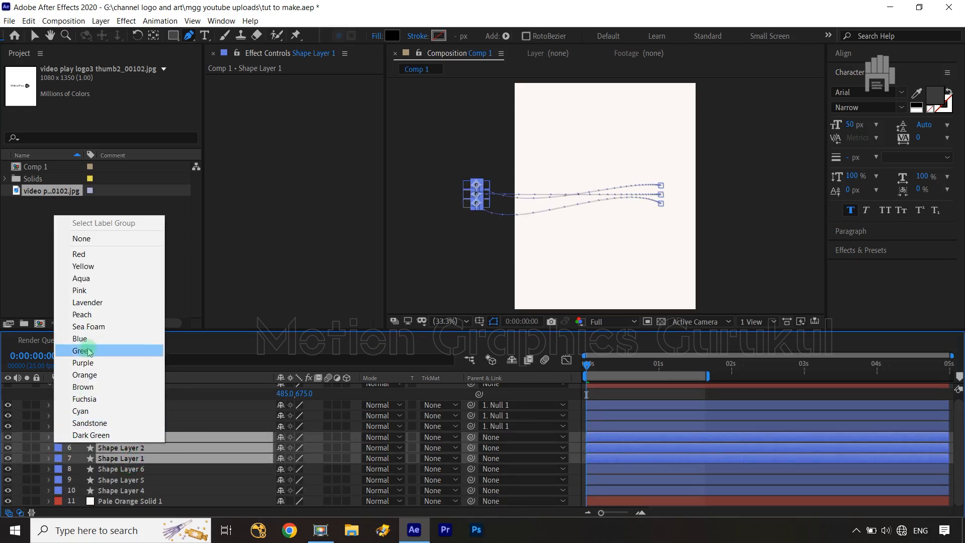
click(80, 347)
Step: Change the label colour of Shape Layers 7, 8 and 9 to Yellow
click(125, 406)
shift+click(123, 426)
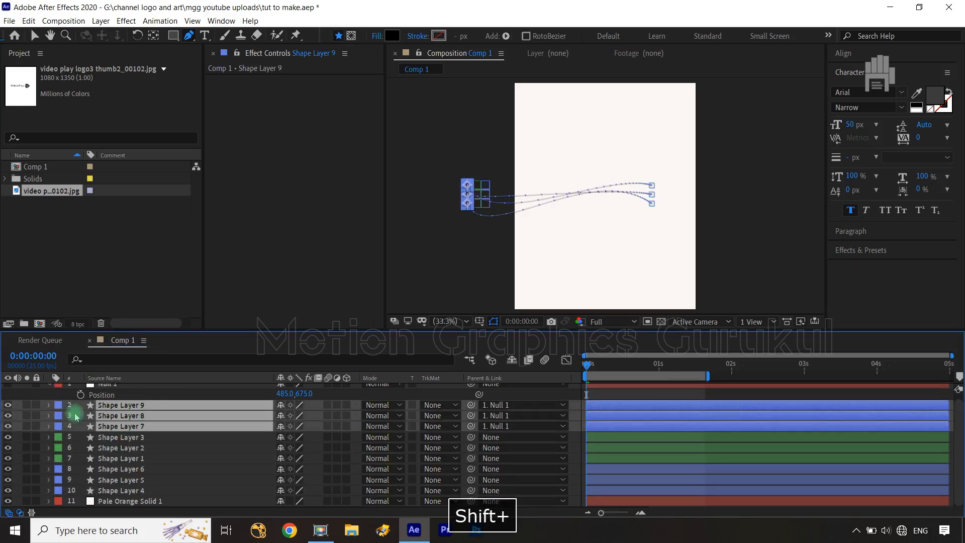
click(59, 408)
click(115, 235)
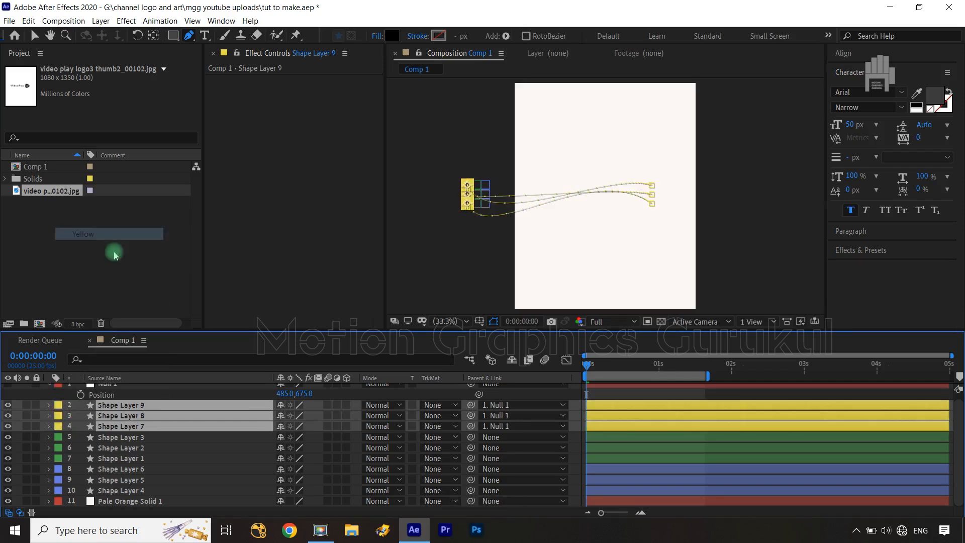
Step: Shift the green Shape Layers 1, 2 and 3 in time so they start at 0:00:00:02
click(143, 470)
shift+click(136, 491)
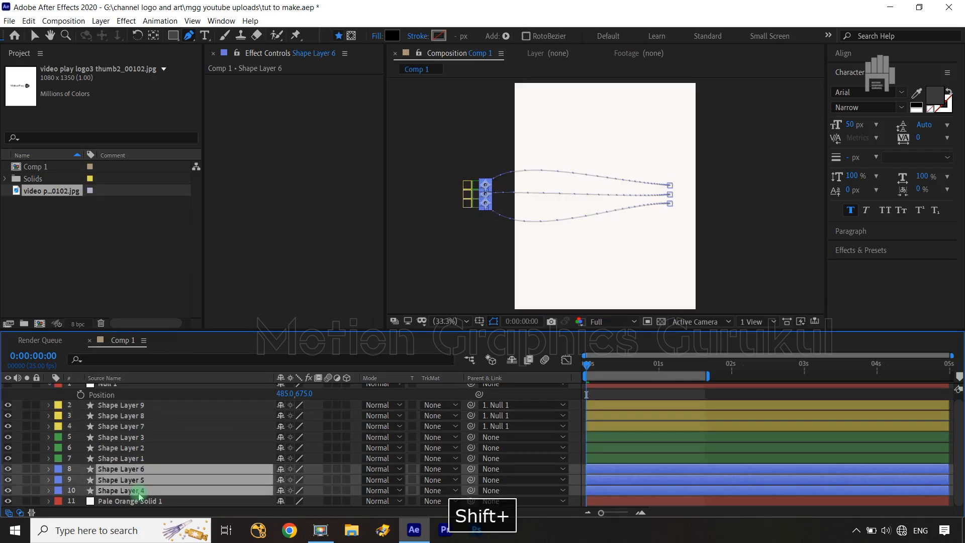
click(140, 458)
shift+click(142, 437)
key(ctrl+Right)
key(ctrl+Right)
key(ctrl+Right)
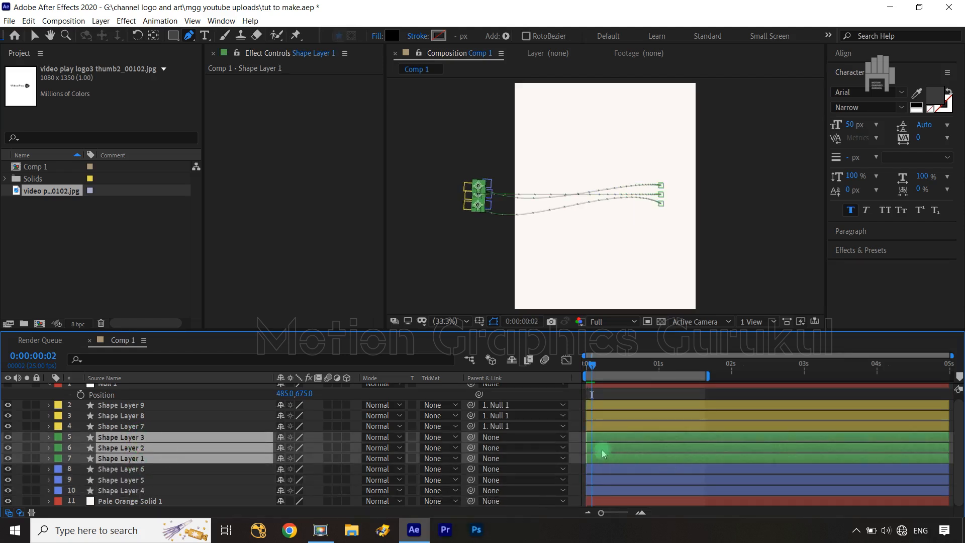
drag(604, 436, 608, 439)
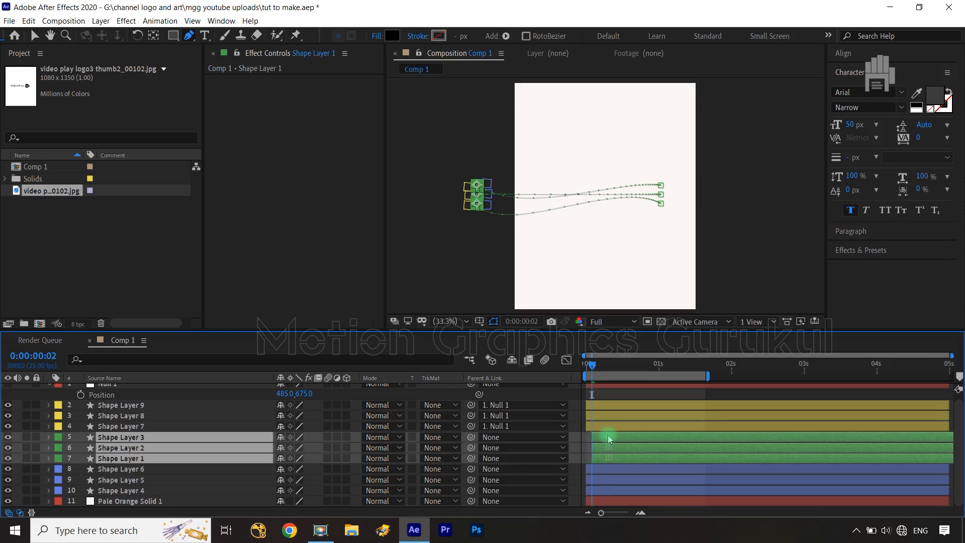
Step: Shift the yellow Shape Layers 7, 8 and 9 in time so they start at 0:00:00:04
click(151, 426)
shift+click(156, 404)
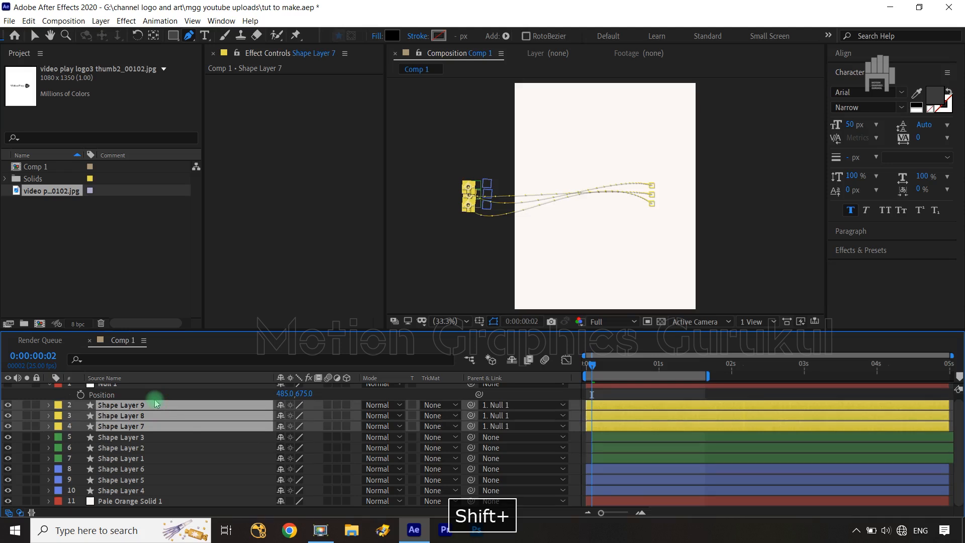
key(ctrl+Right)
key(ctrl+Right)
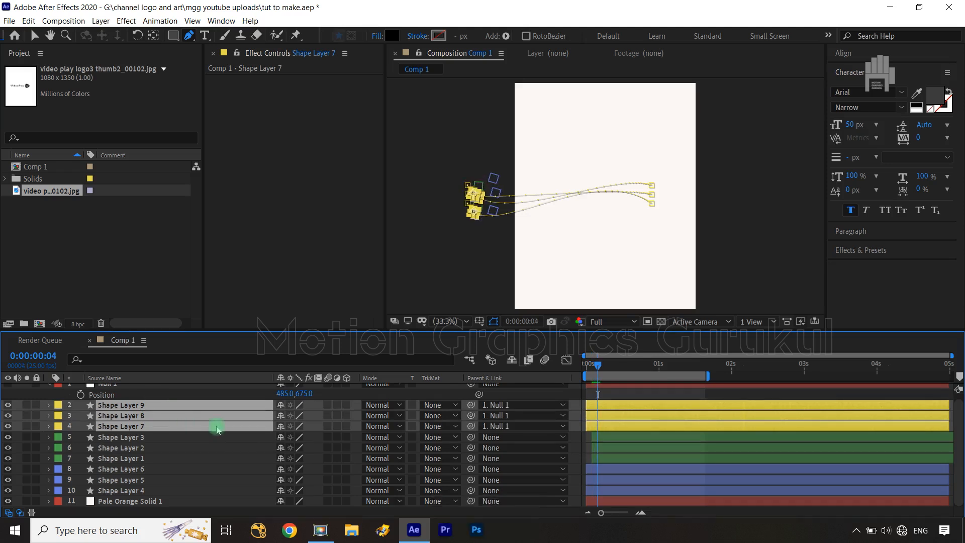
key(bracketleft)
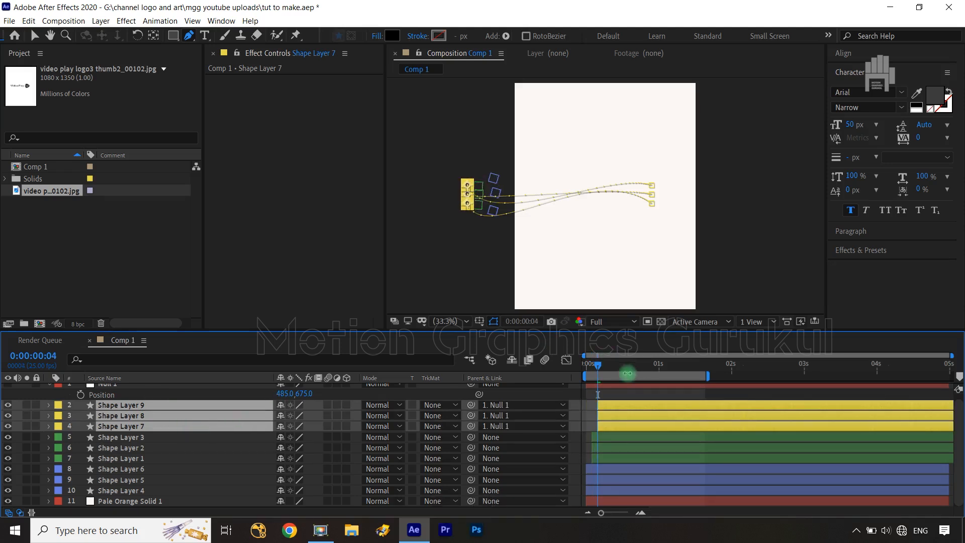
Step: Return to the first frame, deselect the layers and preview the staggered animation of the three square columns
drag(599, 364, 585, 364)
click(535, 395)
key(space)
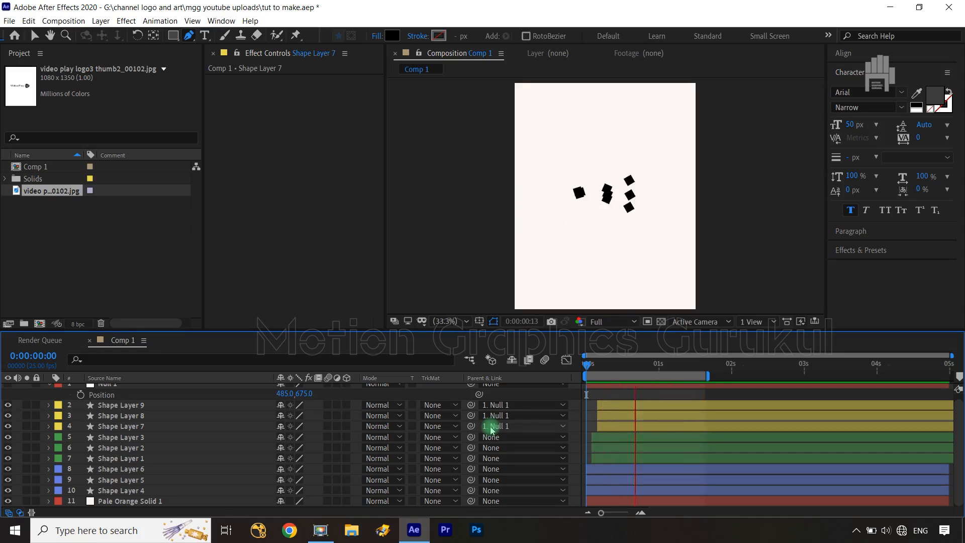
Step: At 0:00:00:10, reshape the start of Shape Layer 5's motion path so it curves slightly downward
key(space)
drag(652, 366, 615, 385)
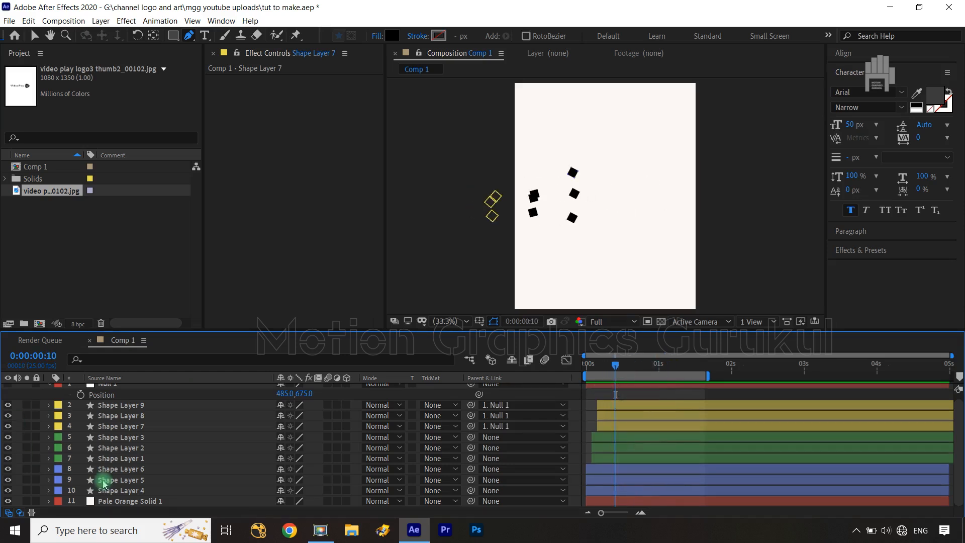
click(121, 491)
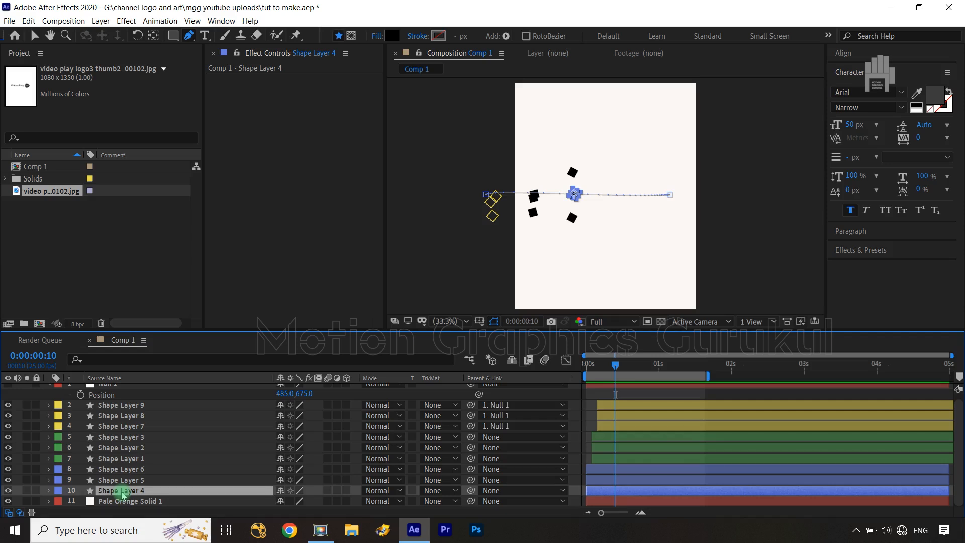
click(127, 482)
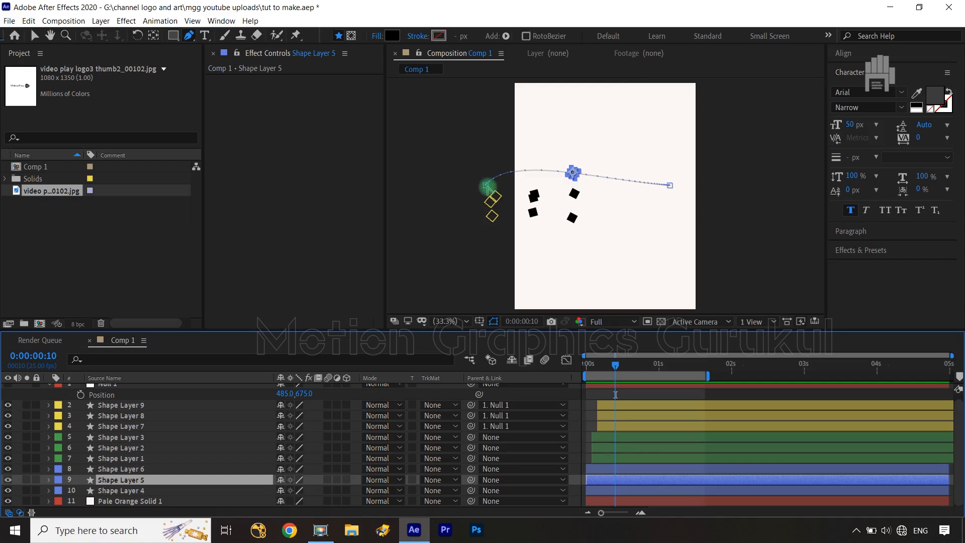
drag(487, 186, 559, 204)
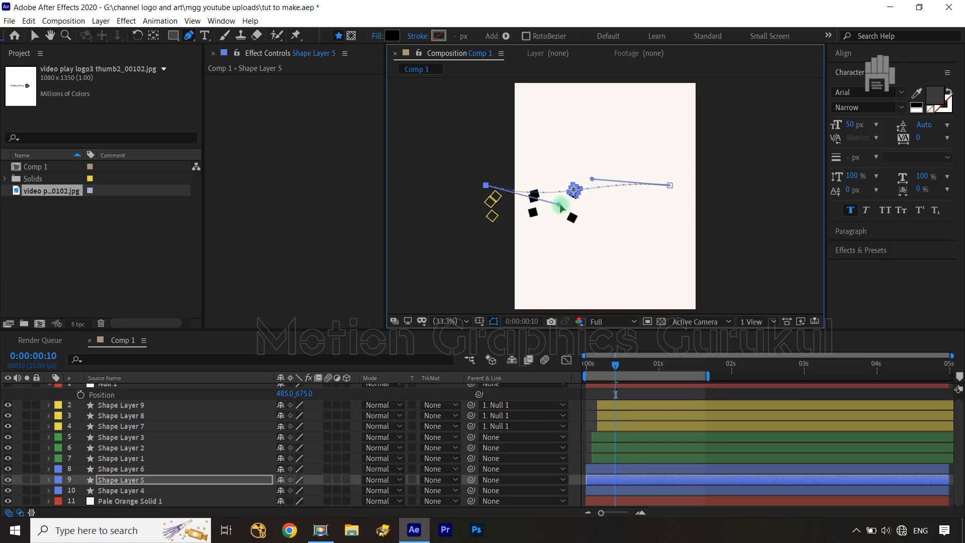
Step: Reshape Shape Layer 6's motion path so it starts slightly upward and dips gently before its end keyframe
click(110, 469)
drag(486, 203, 566, 217)
click(158, 484)
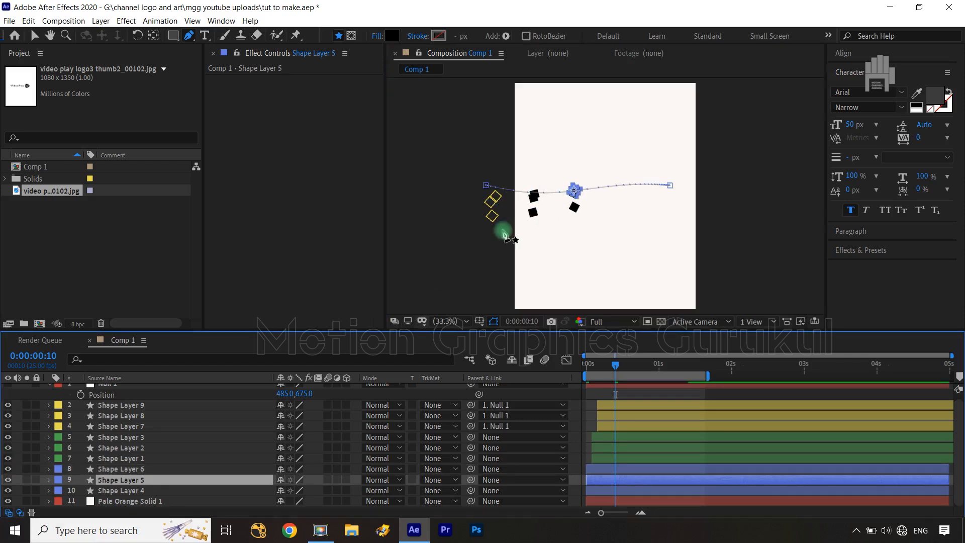
click(134, 471)
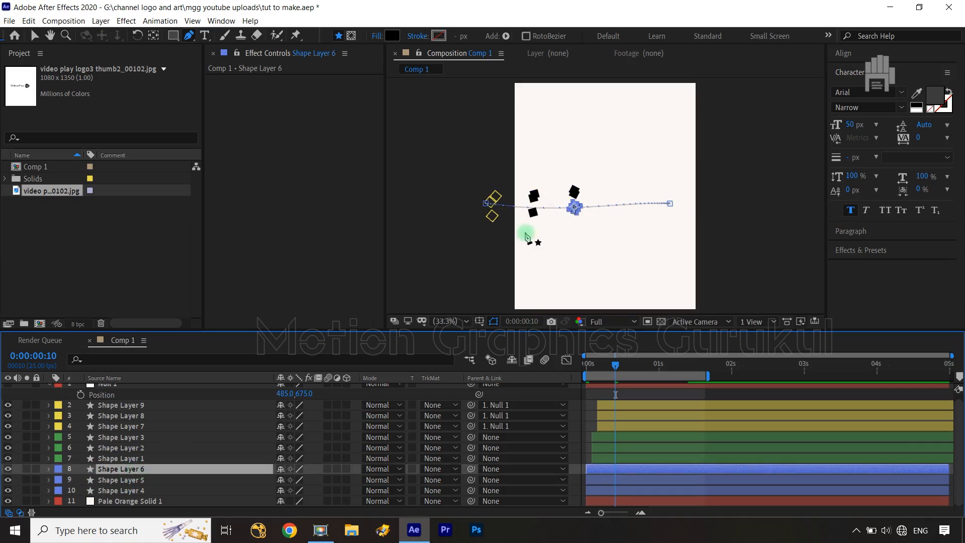
drag(488, 203, 513, 191)
drag(623, 199, 604, 215)
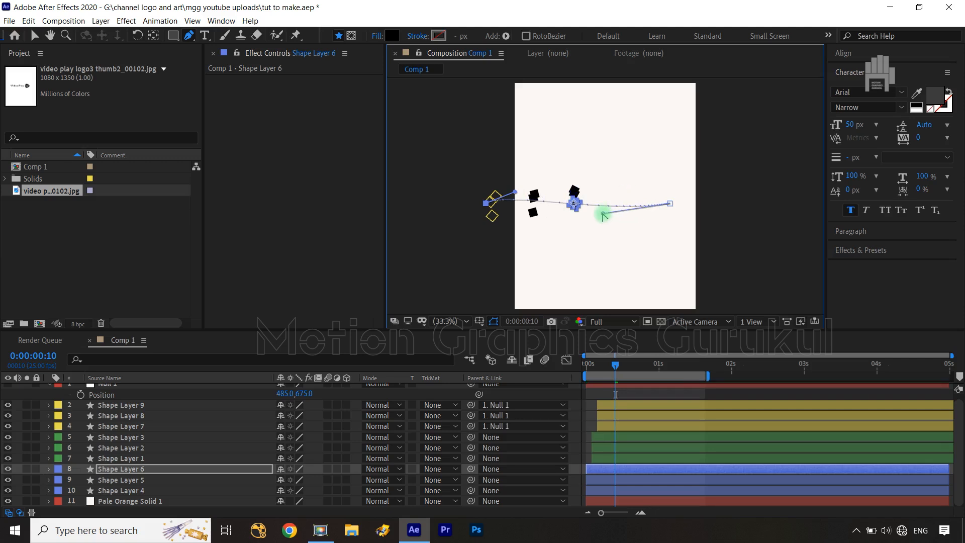
Step: Arch Shape Layer 2's motion path upward near its start and flatten its approach to the end keyframe
click(153, 458)
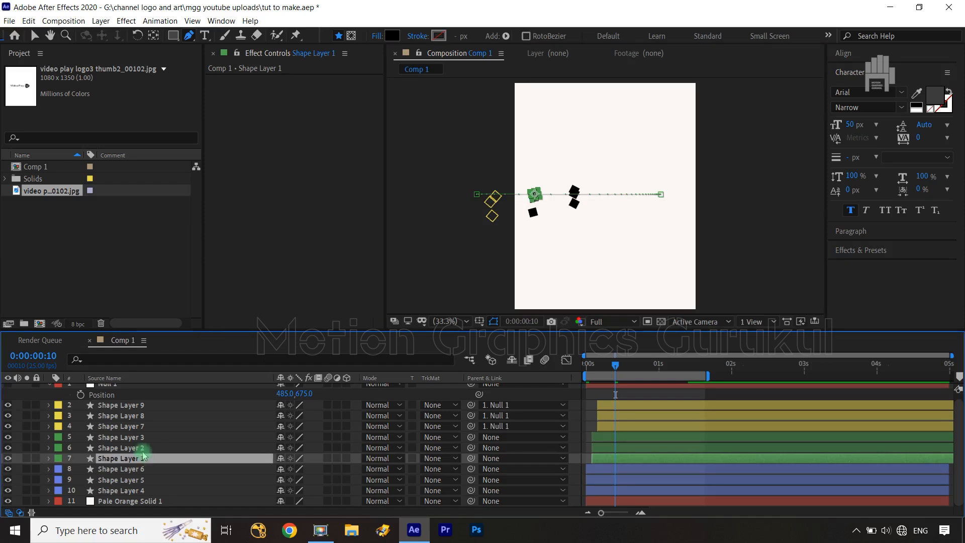
click(142, 449)
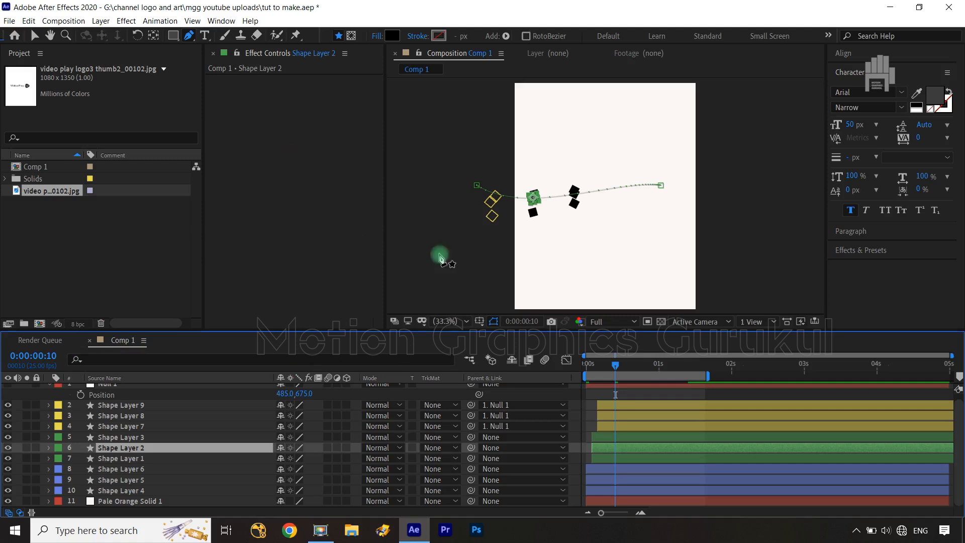
drag(480, 186, 493, 169)
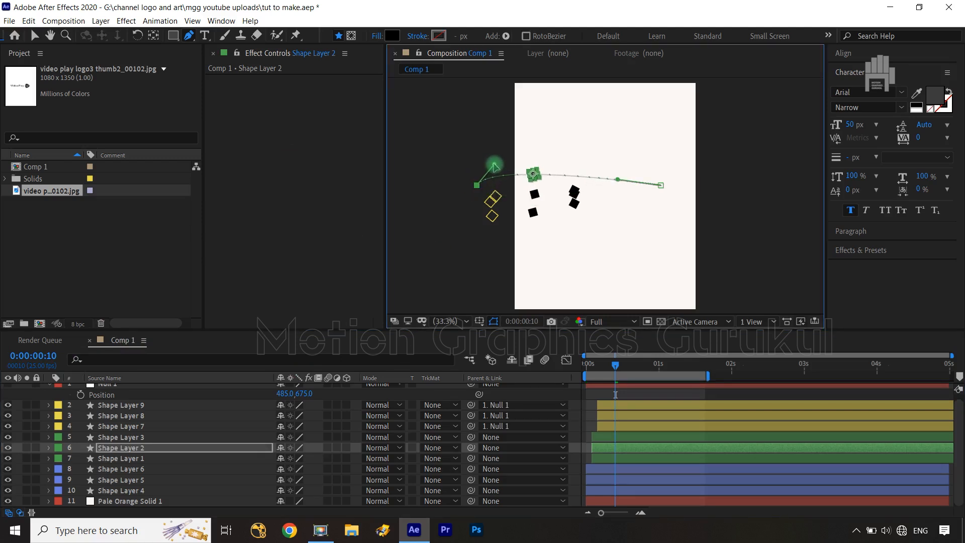
drag(617, 180, 609, 188)
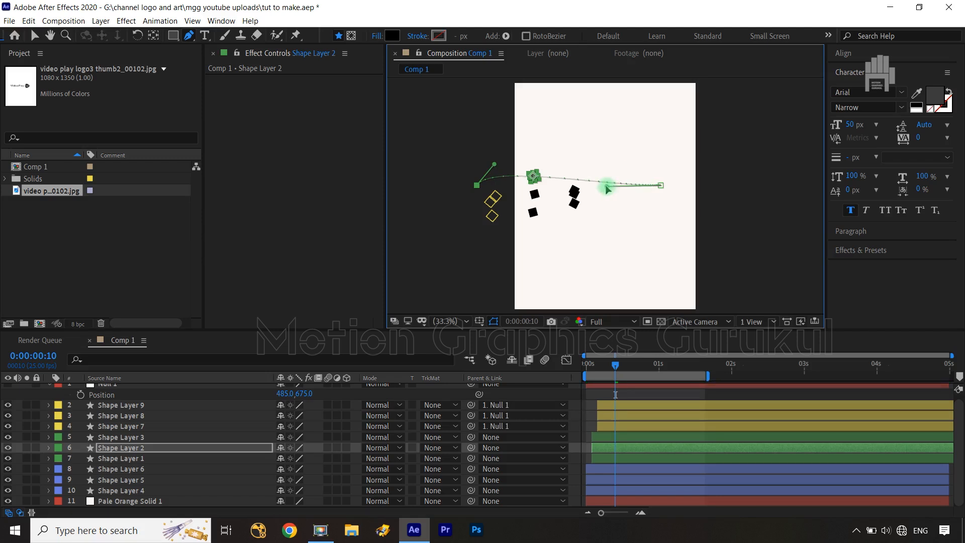
Step: Bow Shape Layer 3's motion path downward at the start and soften the curve into its end keyframe
click(136, 441)
drag(477, 204, 522, 224)
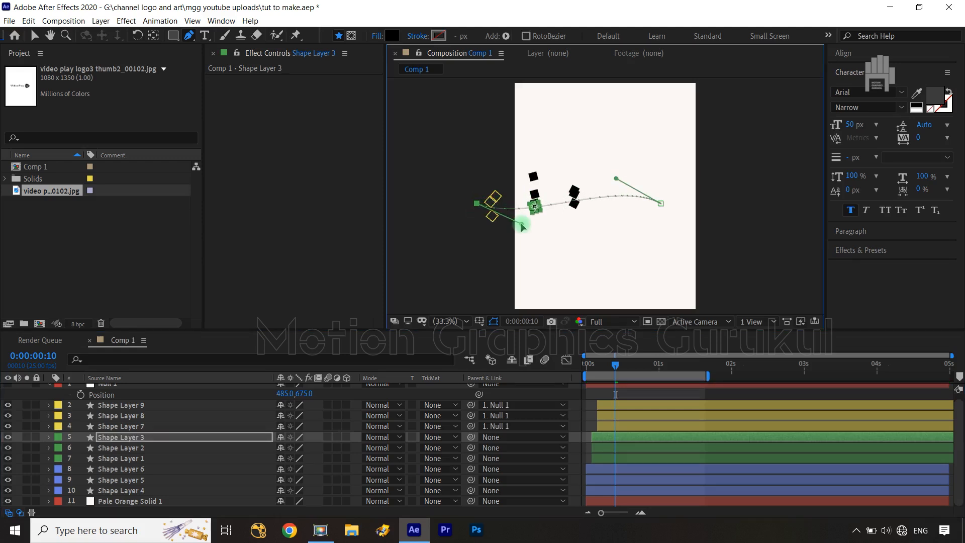
drag(618, 180, 626, 197)
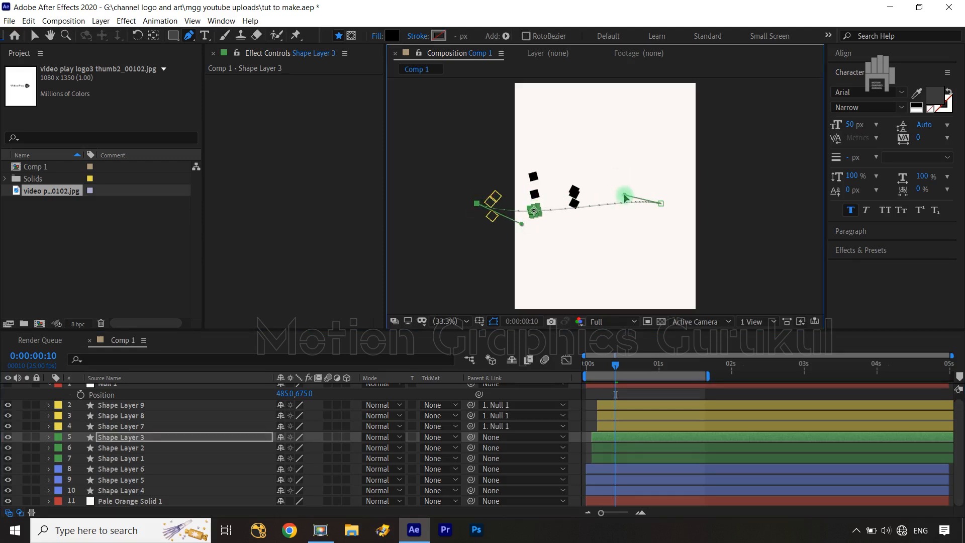
Step: Arch Shape Layer 8's motion path strongly upward at the start and level its approach to the end keyframe
click(136, 417)
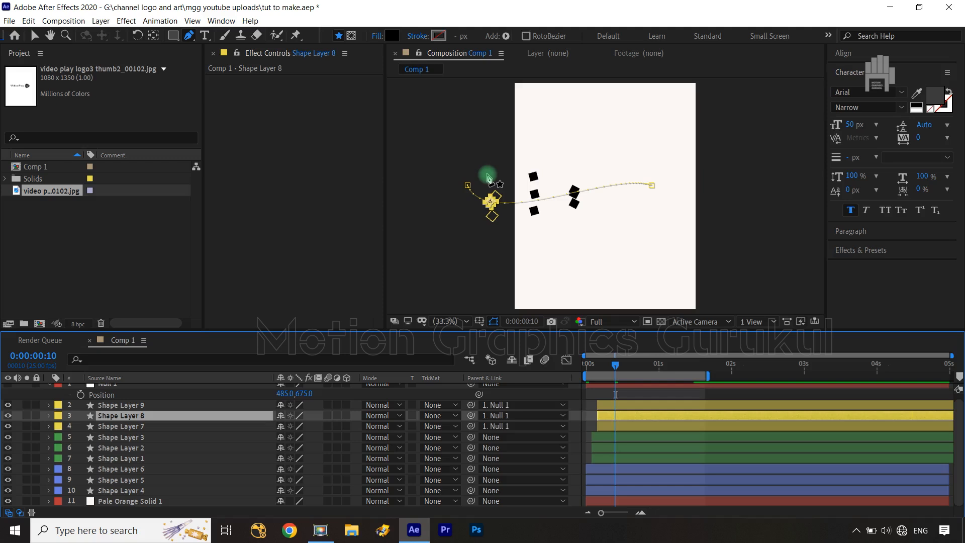
drag(468, 187, 501, 155)
drag(609, 175, 576, 181)
drag(502, 155, 505, 149)
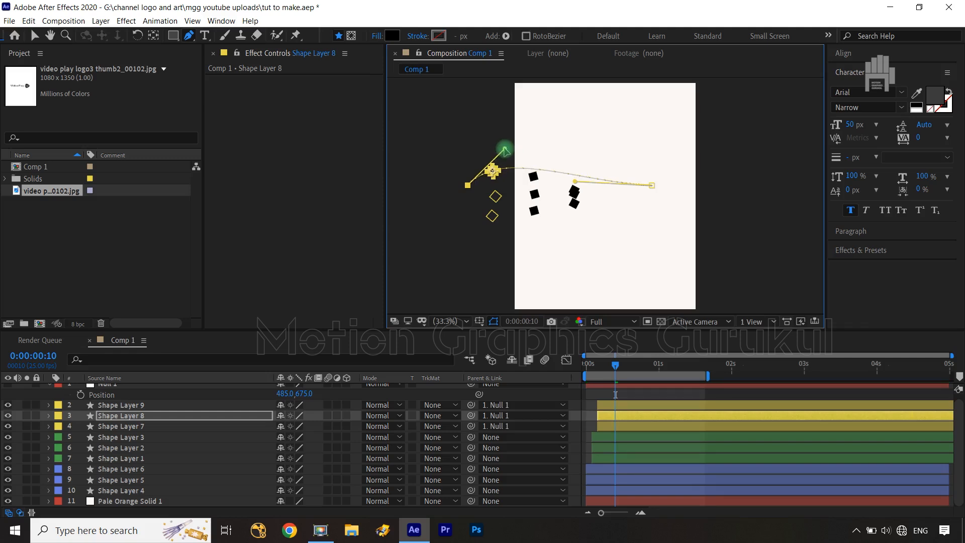
Step: Bow Shape Layer 9's motion path downward with a long start handle and reduce the upward bend before its end keyframe
click(157, 406)
drag(470, 204, 574, 246)
drag(607, 162, 609, 190)
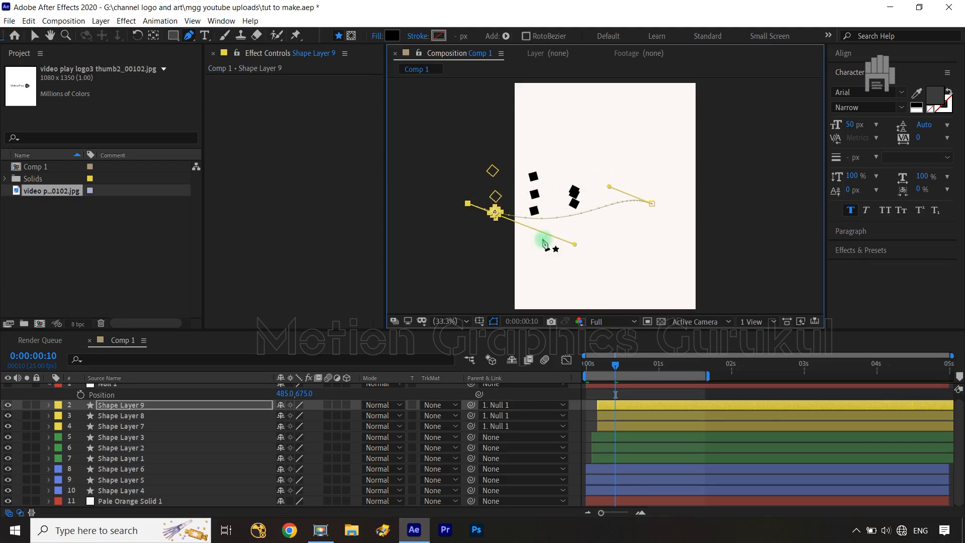
Step: Preview the squares' reshaped motion paths from the first frame
drag(619, 366, 562, 367)
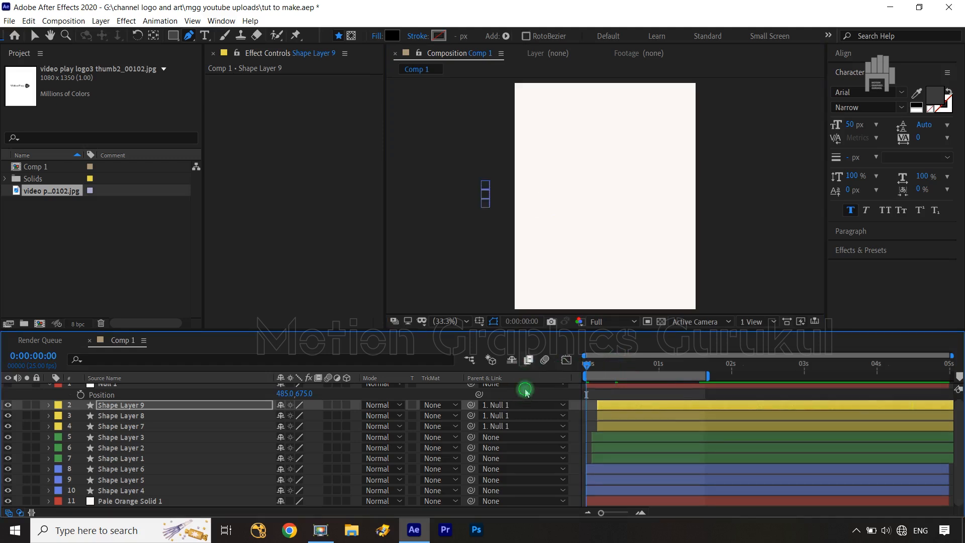
key(space)
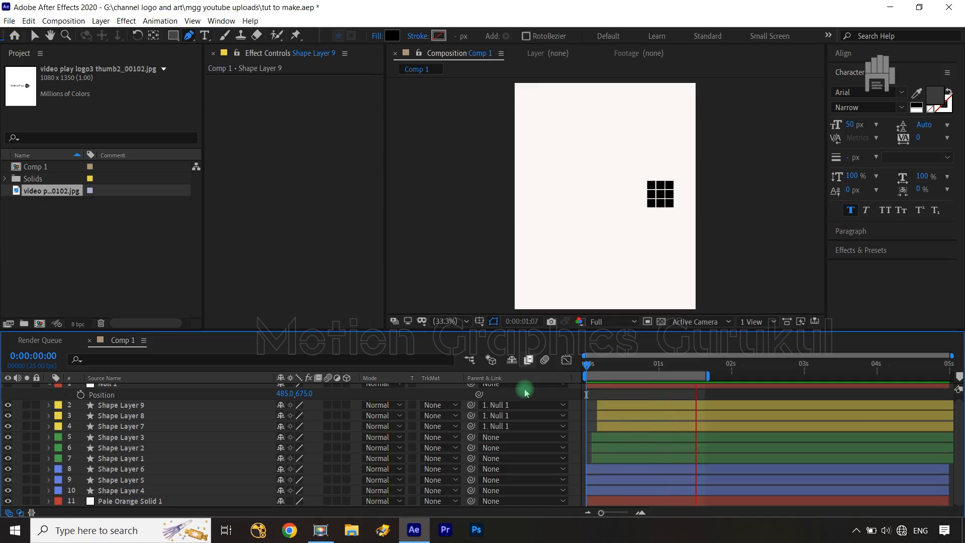
key(space)
Step: Shift the green Shape Layers 1, 2 and 3 in time so they start at 0:00:00:01
drag(616, 368, 574, 366)
key(ctrl+Right)
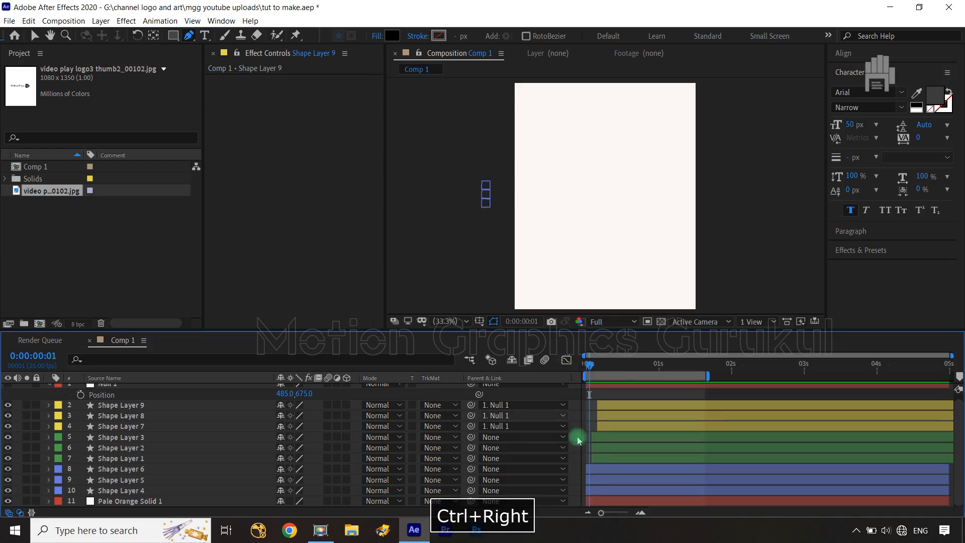
click(620, 439)
key(ctrl+z)
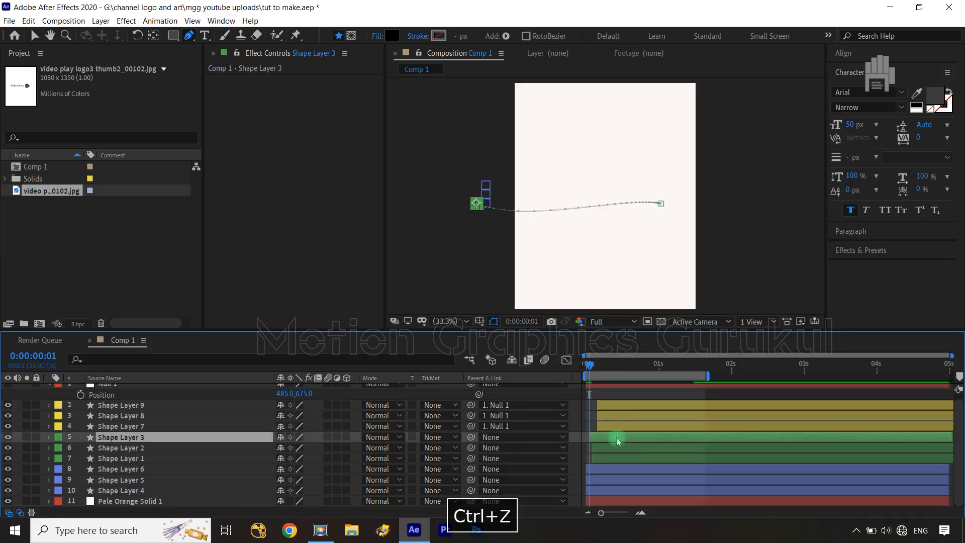
shift+click(145, 459)
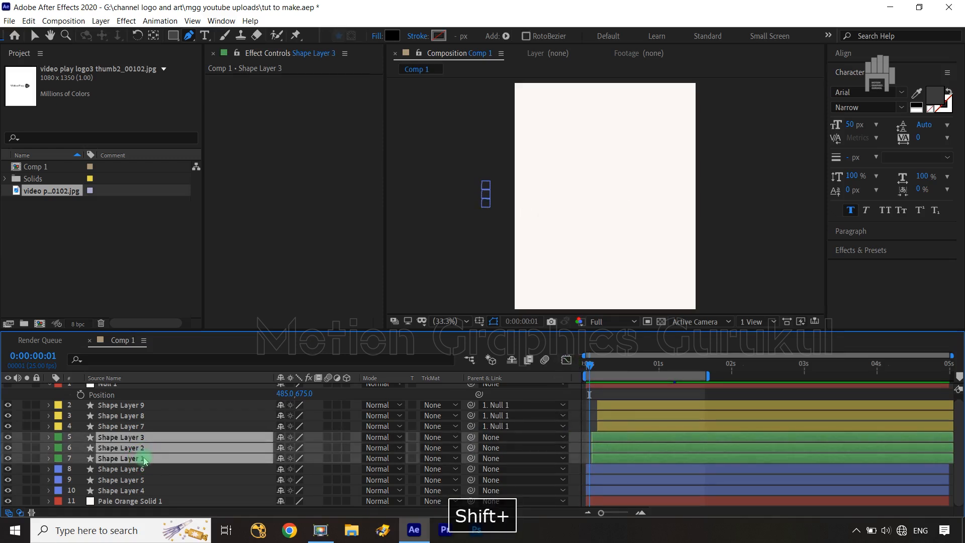
key(bracketleft)
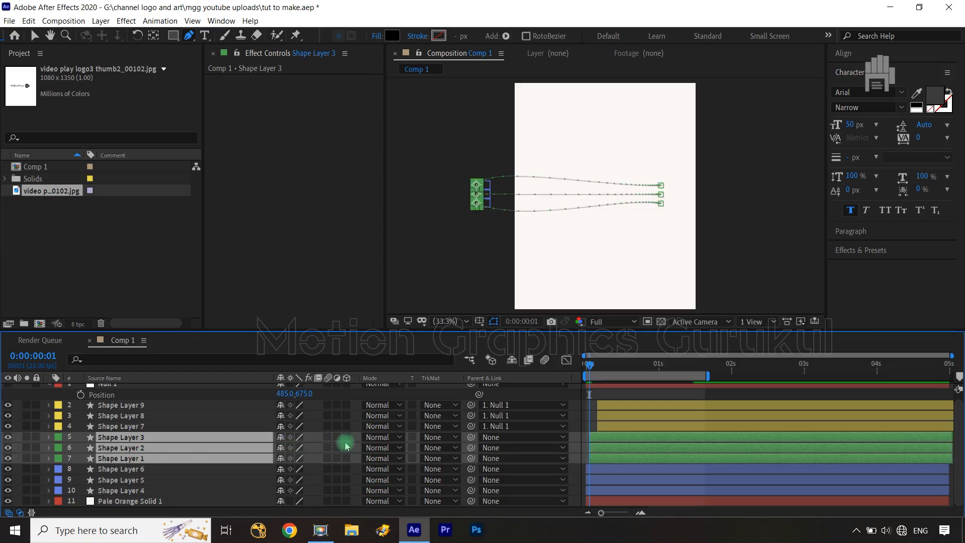
Step: Shift the yellow Shape Layers 7, 8 and 9 in time so they start at 0:00:00:02
key(ctrl+Right)
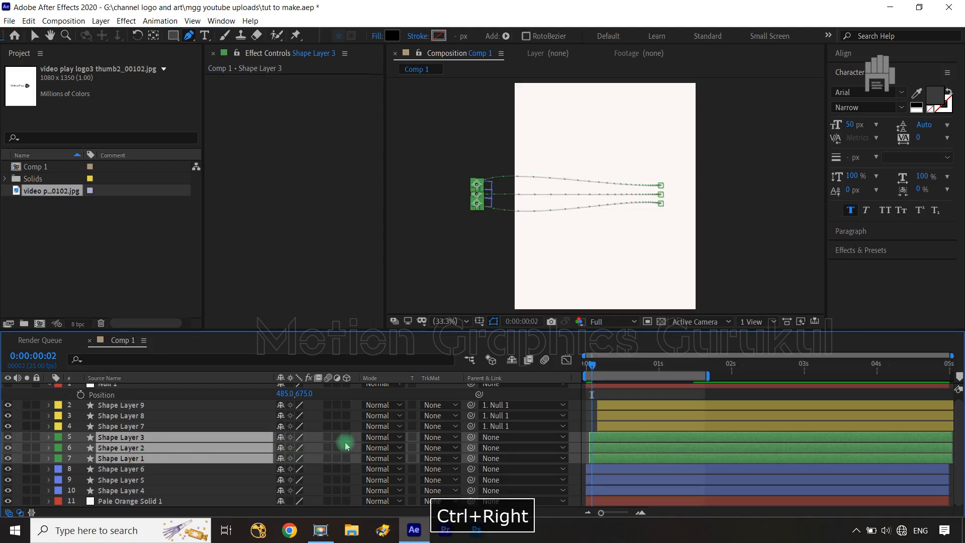
click(140, 405)
shift+click(140, 426)
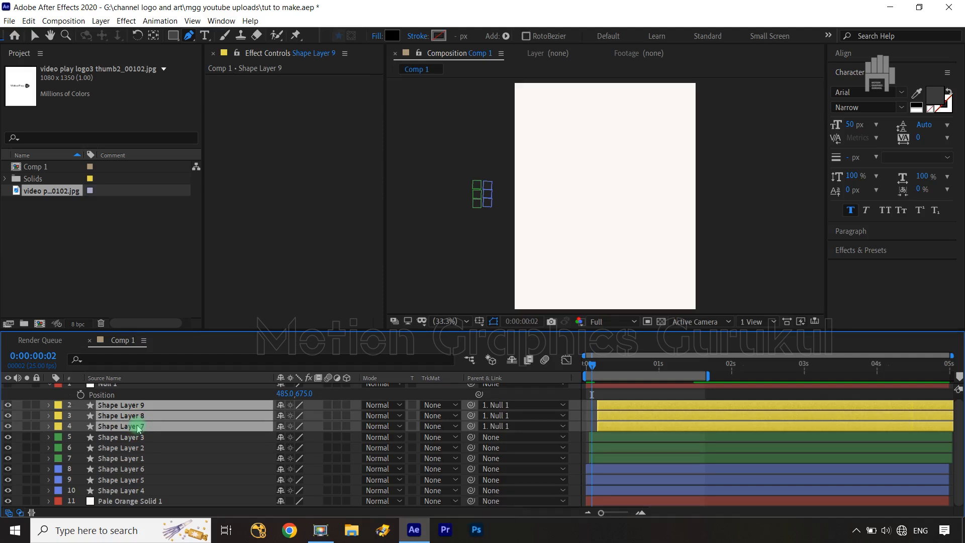
key(bracketleft)
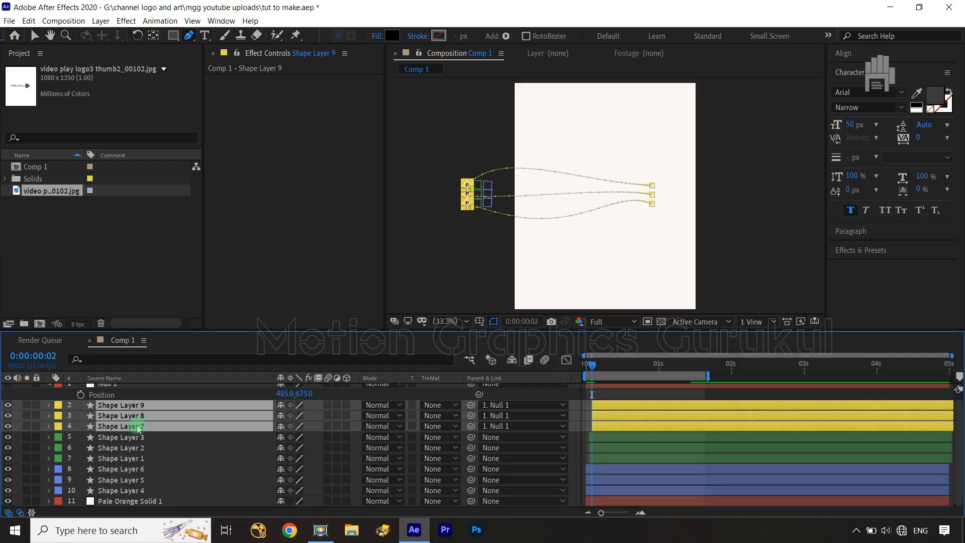
Step: Align the start of all yellow and green shape layers to the first frame, 0:00:00:00
click(586, 366)
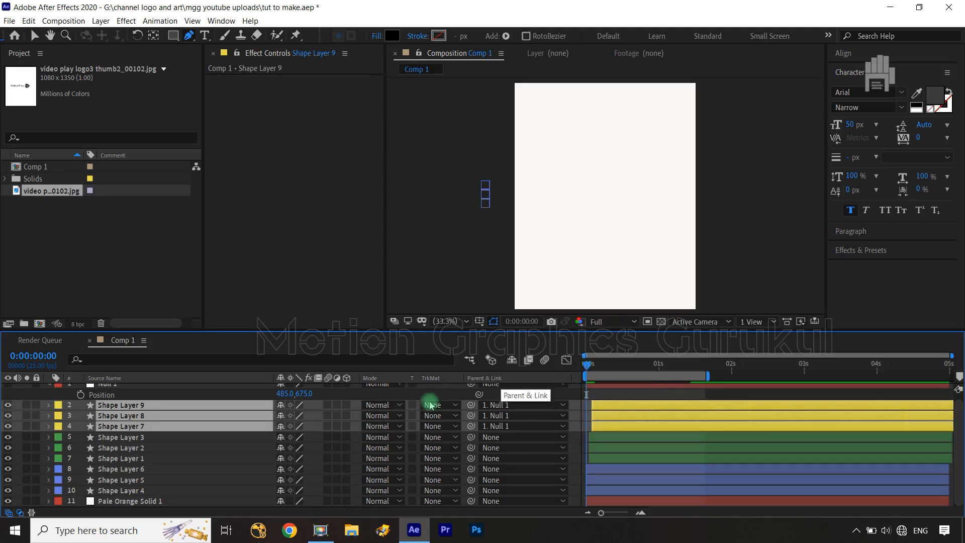
shift+click(151, 459)
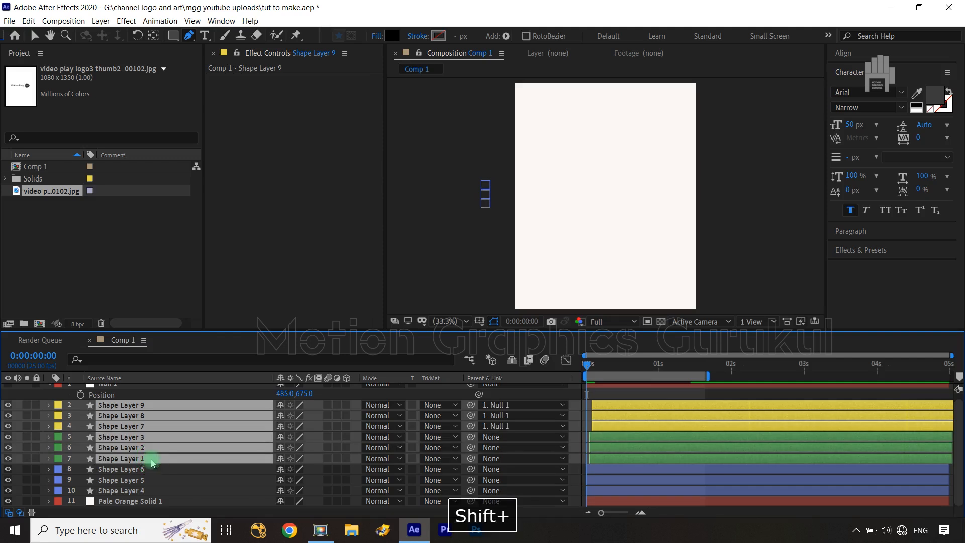
key(bracketleft)
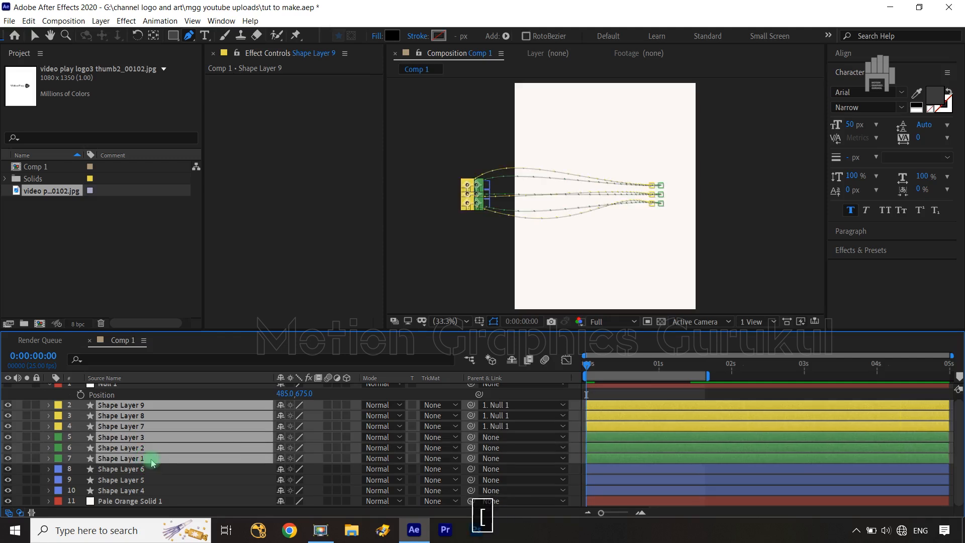
Step: Deselect the layers and preview the animation with all squares starting together
click(423, 396)
key(space)
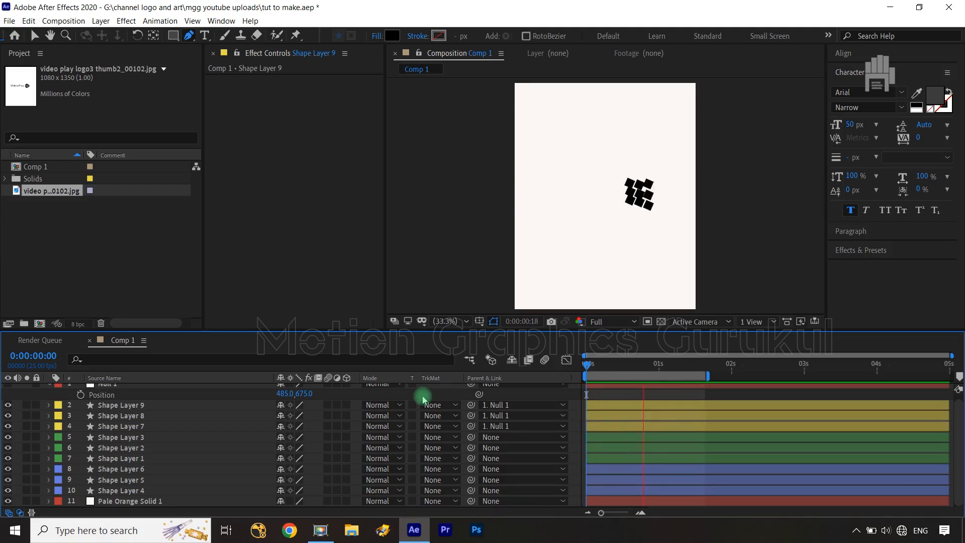
key(space)
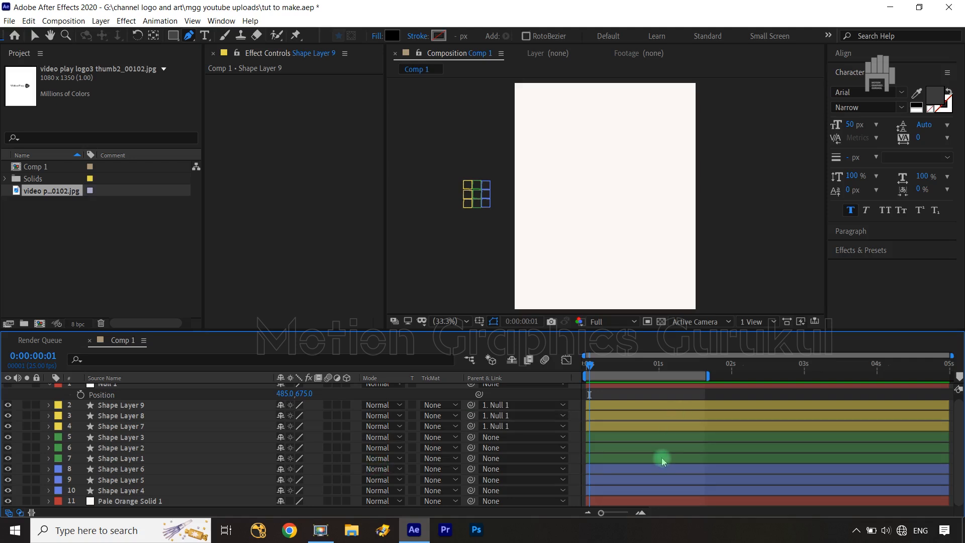
Step: At 0:00:01:08, draw a straight horizontal Pen tool path from outside the canvas to just before the square grid
click(587, 367)
drag(587, 371, 683, 378)
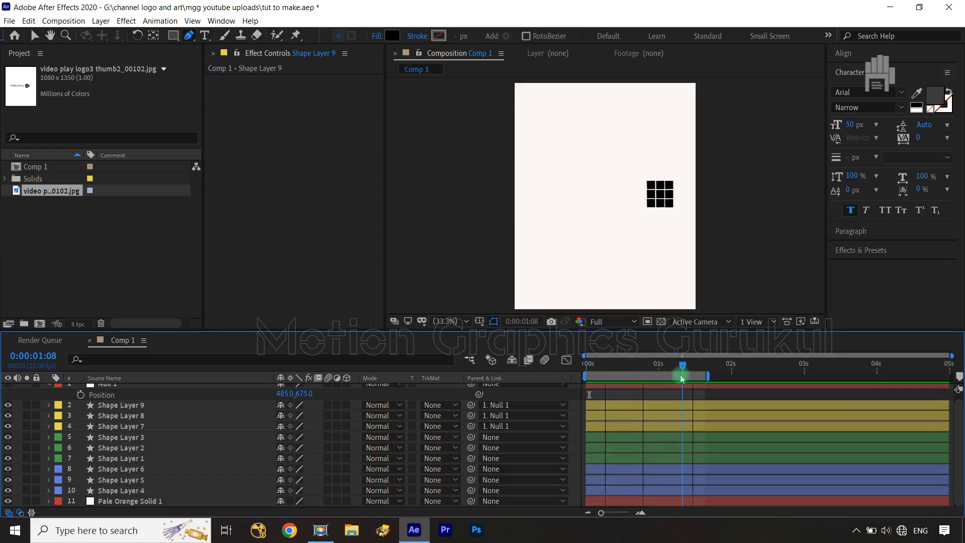
click(190, 36)
click(484, 200)
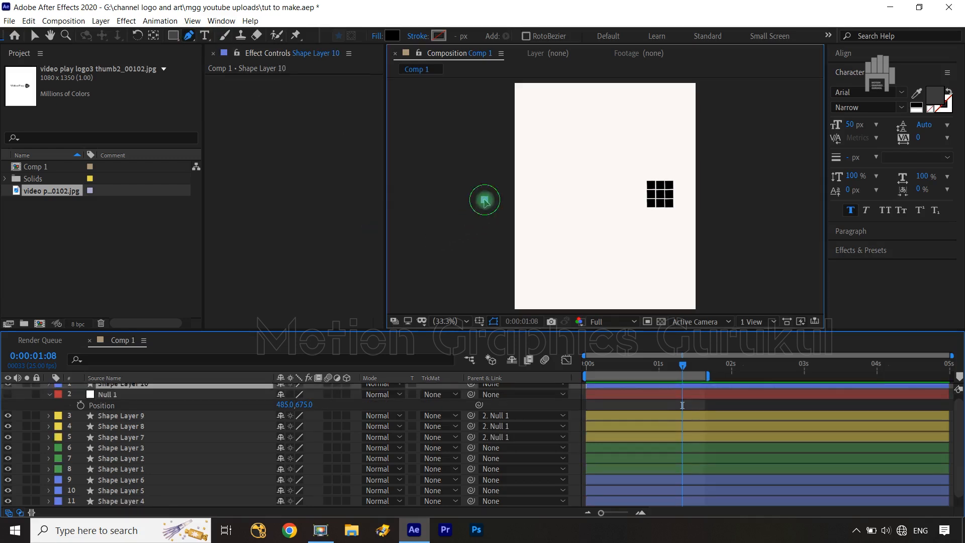
shift+click(638, 200)
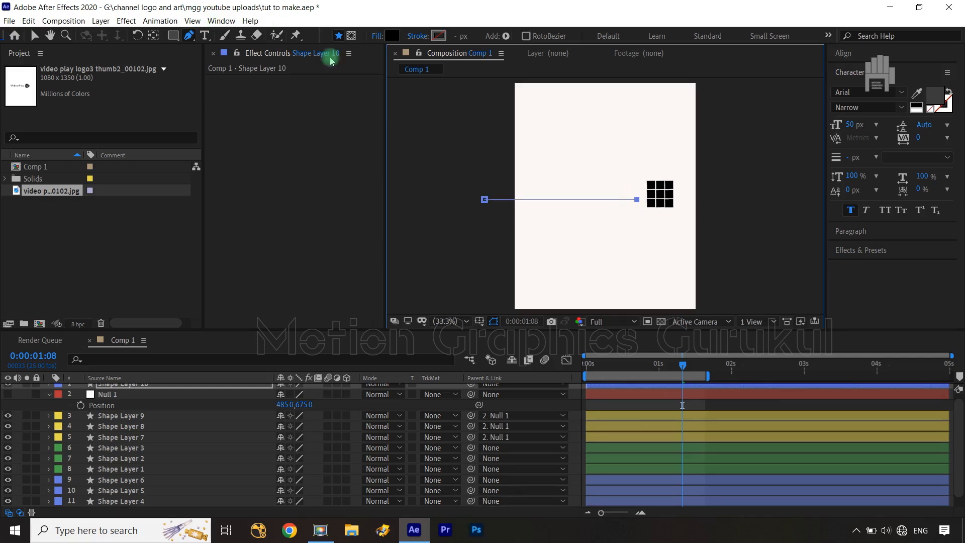
Step: Set the new path's fill to None and its stroke to Solid Color
click(377, 36)
click(420, 232)
click(460, 302)
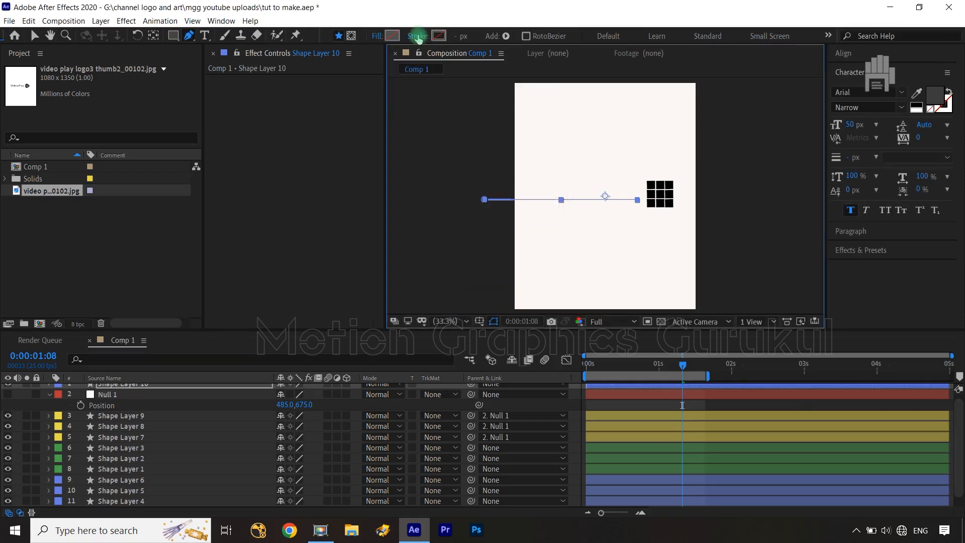
click(418, 36)
click(434, 231)
click(477, 303)
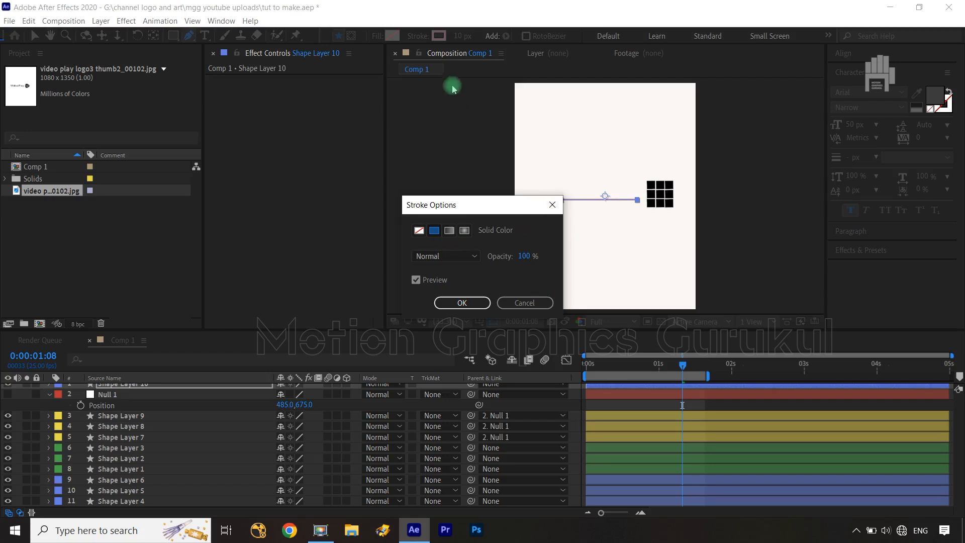
Step: Set the horizontal line's stroke color to black (000000) by sampling it from the square grid
click(457, 302)
click(439, 35)
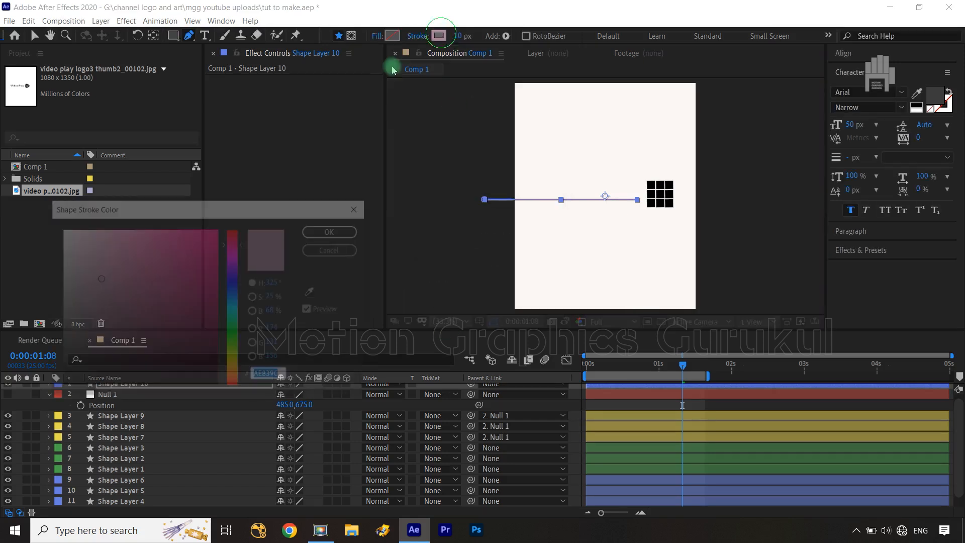
click(313, 291)
click(652, 190)
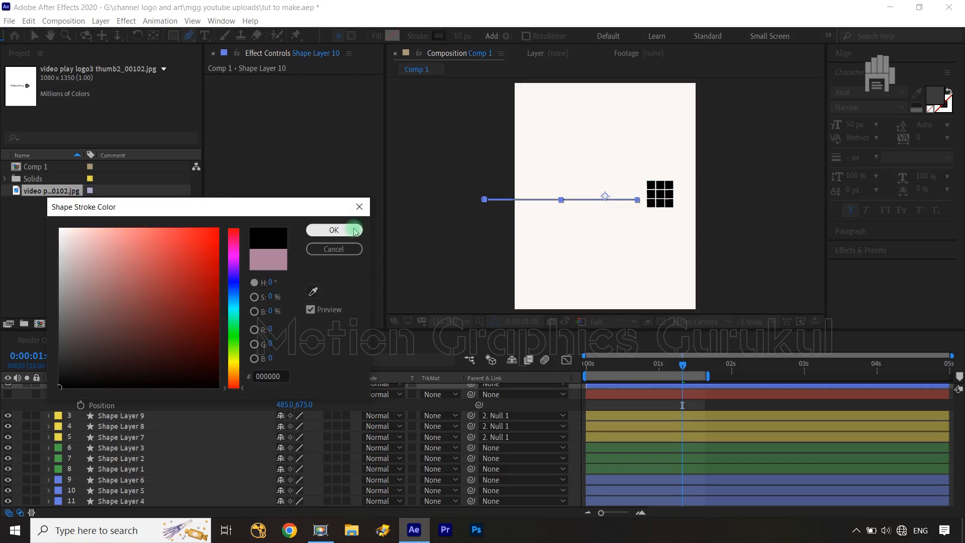
click(334, 230)
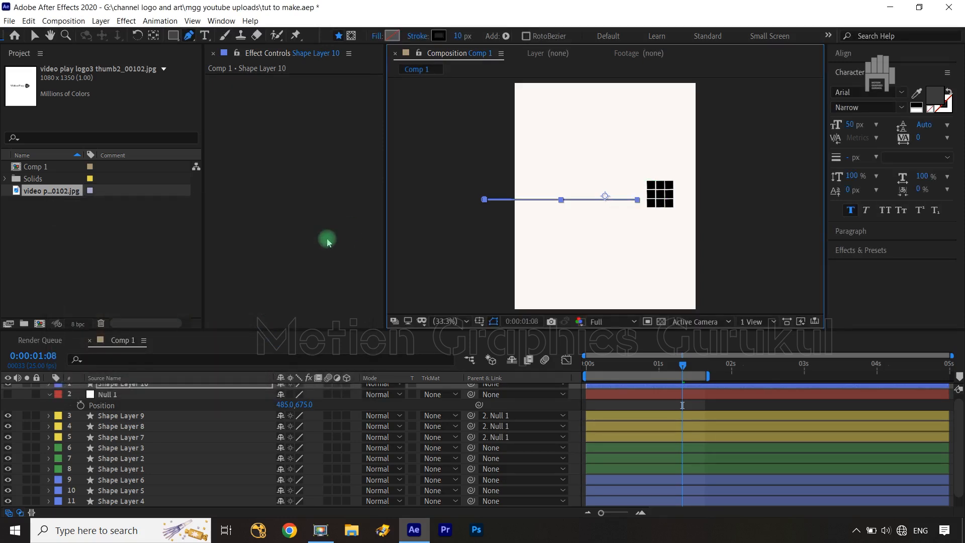
click(443, 406)
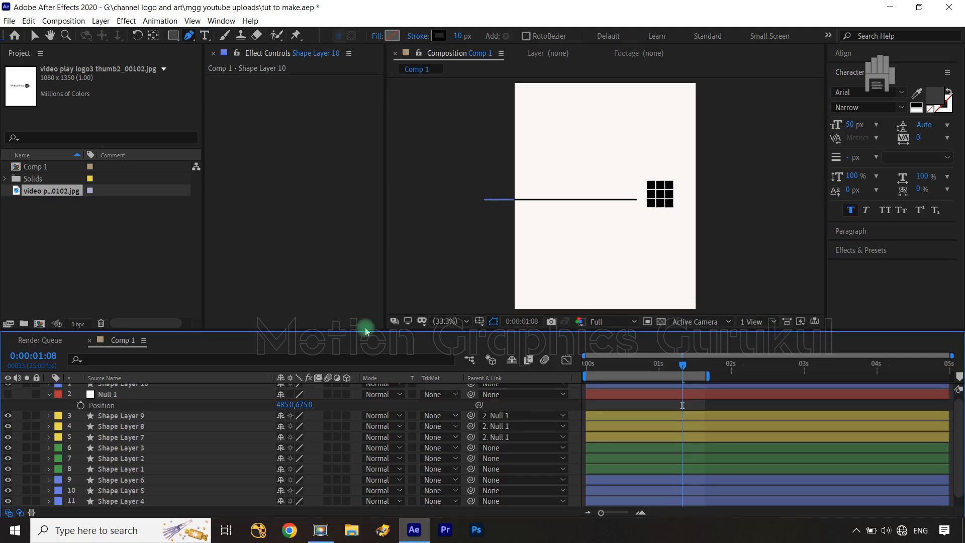
Step: Set the stroke width of Shape Layer 10 to 6 px
scroll(145, 394, up, 1)
click(145, 388)
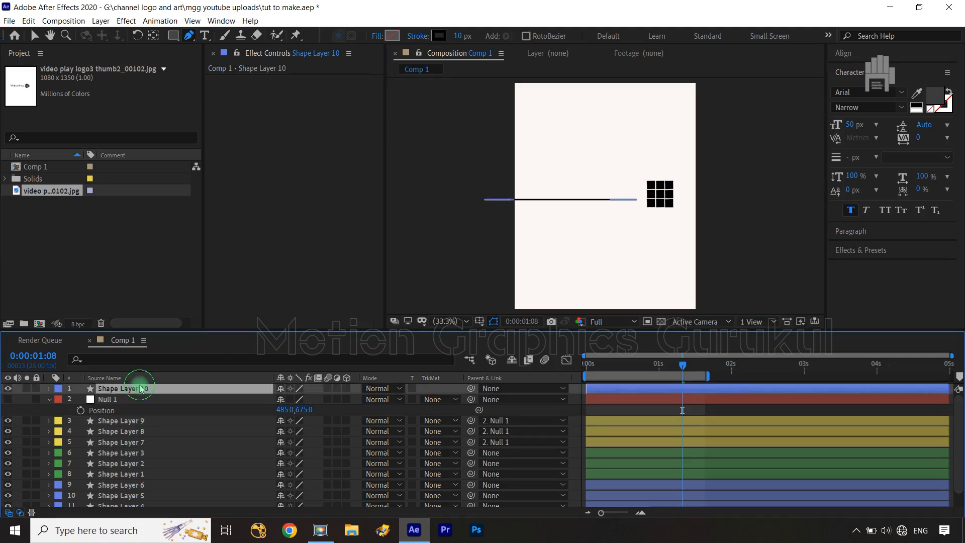
click(463, 36)
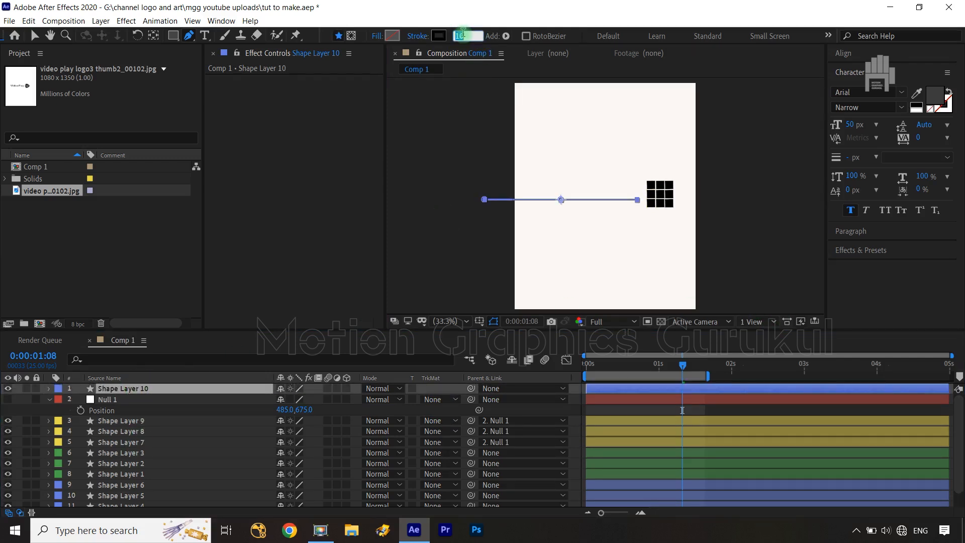
text(6)
click(453, 411)
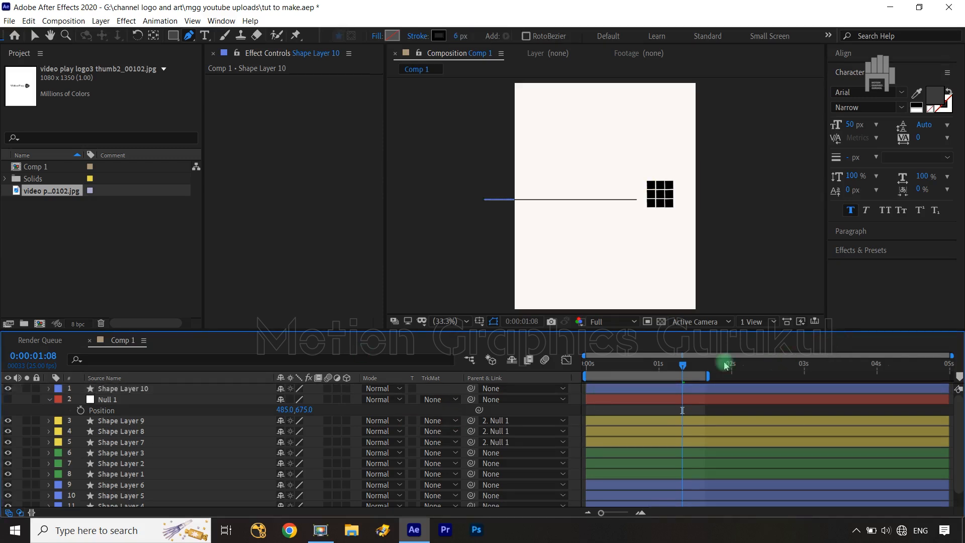
Step: Align Shape Layer 10 vertically to the center of the composition
click(156, 399)
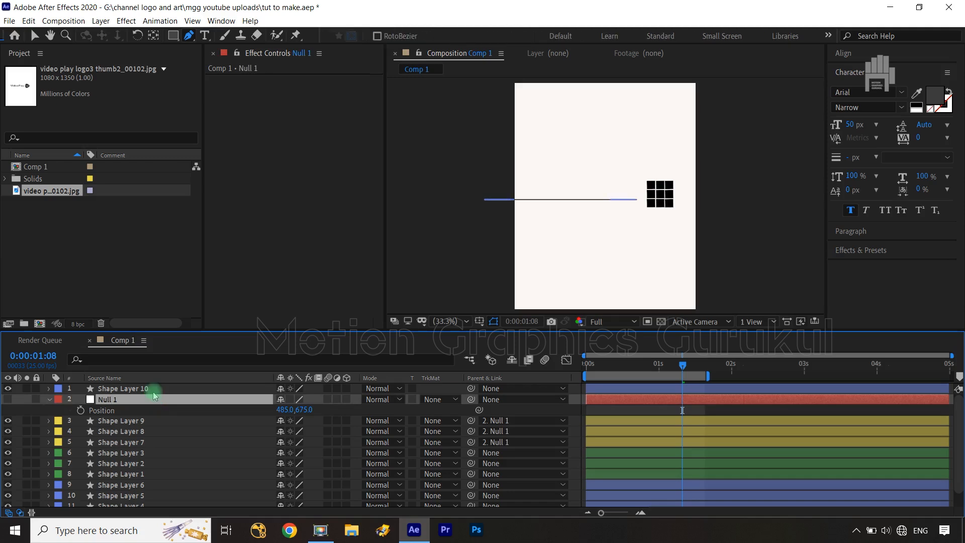
click(151, 390)
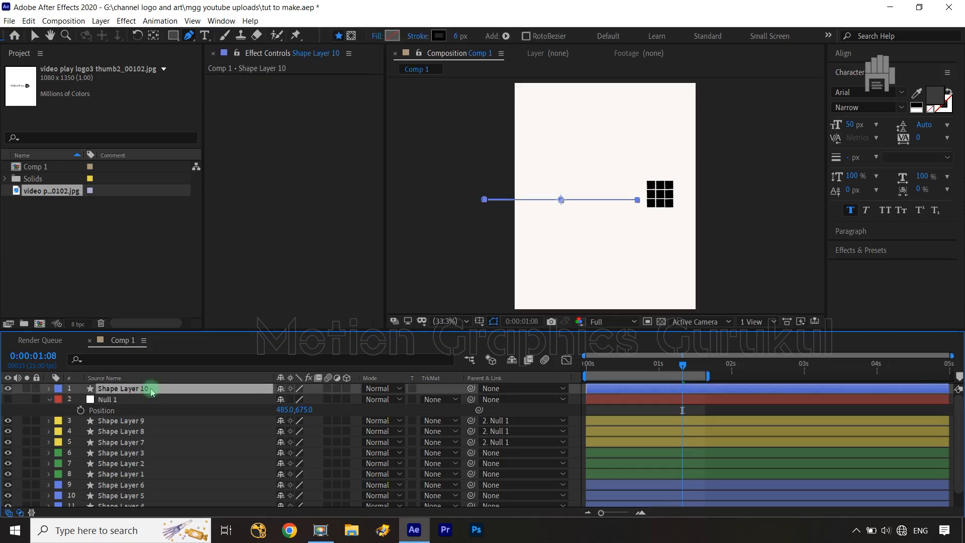
click(848, 53)
click(926, 86)
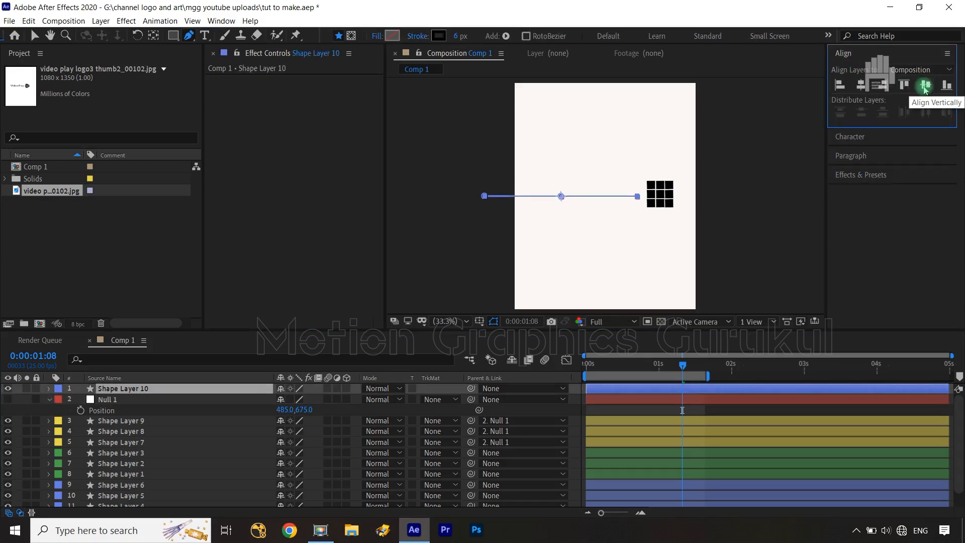
Step: Add Trim Paths to the contents of Shape Layer 10
click(49, 389)
click(353, 400)
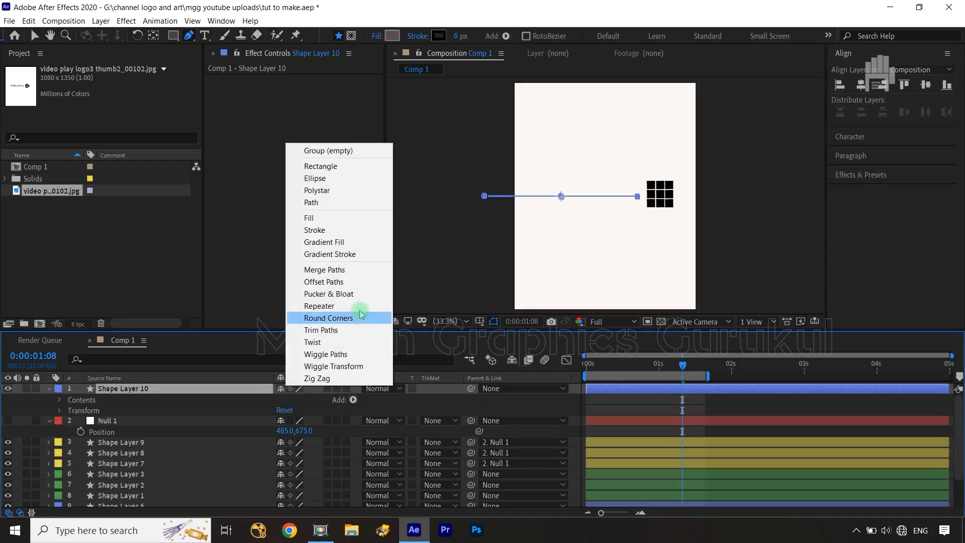
click(329, 330)
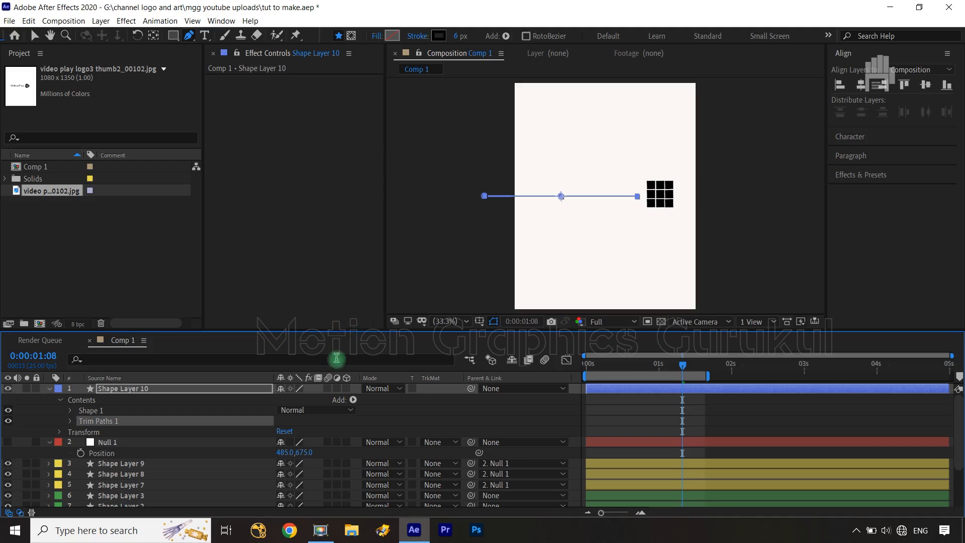
Step: Reveal the keyframes of Shape Layer 9 as a timing reference and return to the first frame
click(144, 468)
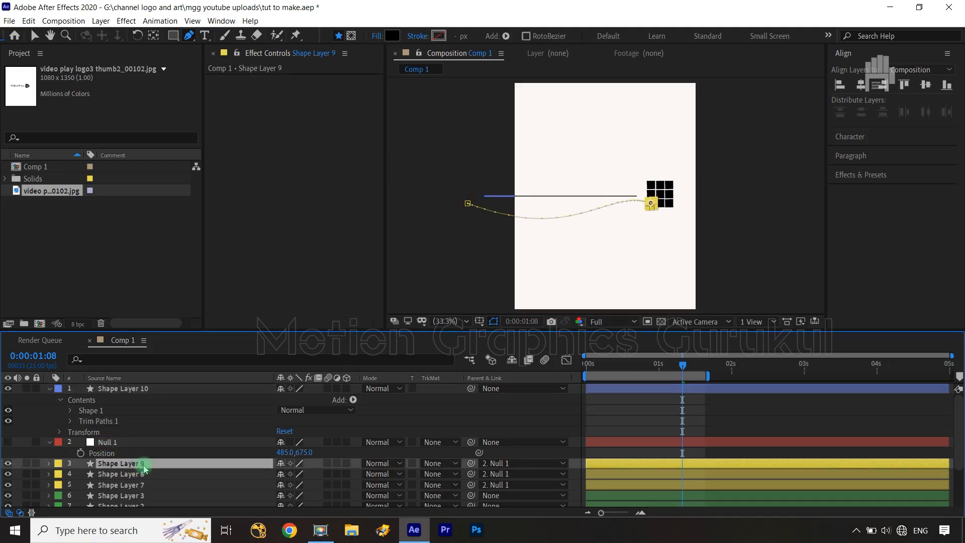
key(u)
drag(683, 366, 583, 381)
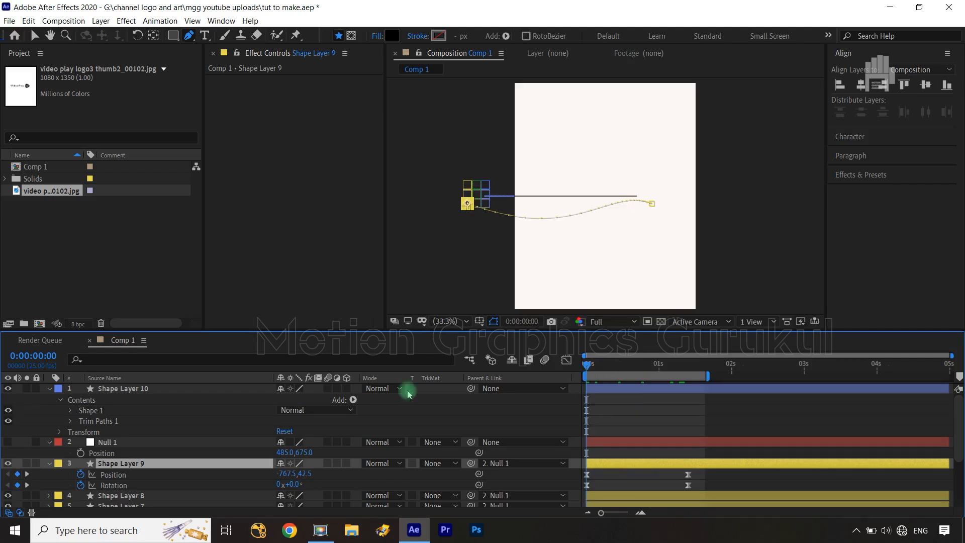
Step: Keyframe the line's Trim Paths End at 0% on the first frame and 100% at 0:00:01:10
click(70, 422)
drag(282, 446, 204, 459)
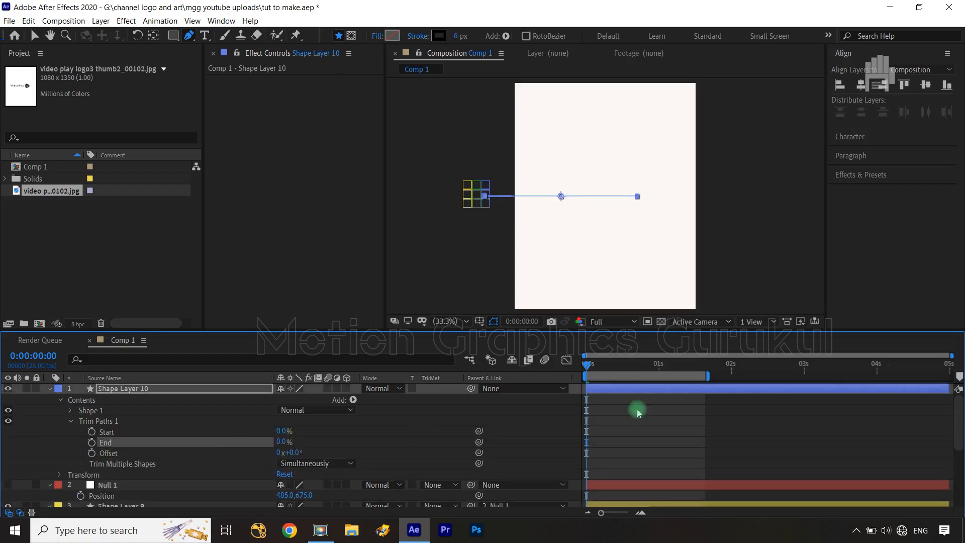
scroll(637, 431, down, 5)
drag(588, 364, 696, 372)
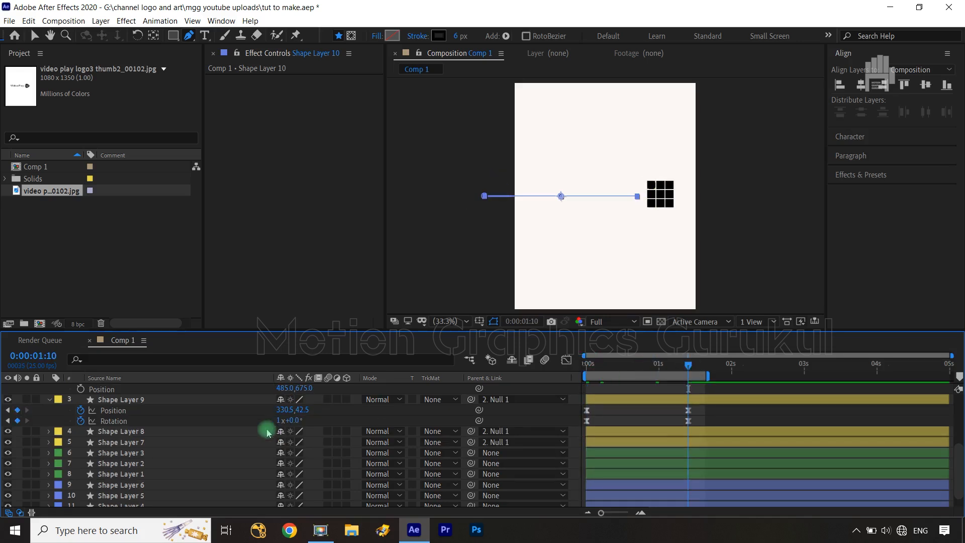
scroll(270, 431, up, 5)
drag(290, 442, 432, 420)
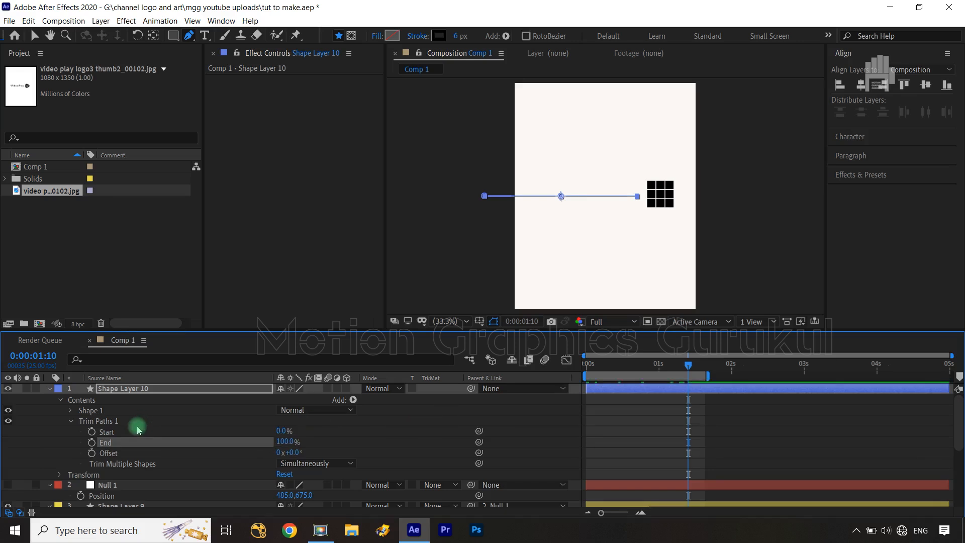
click(92, 442)
key(Home)
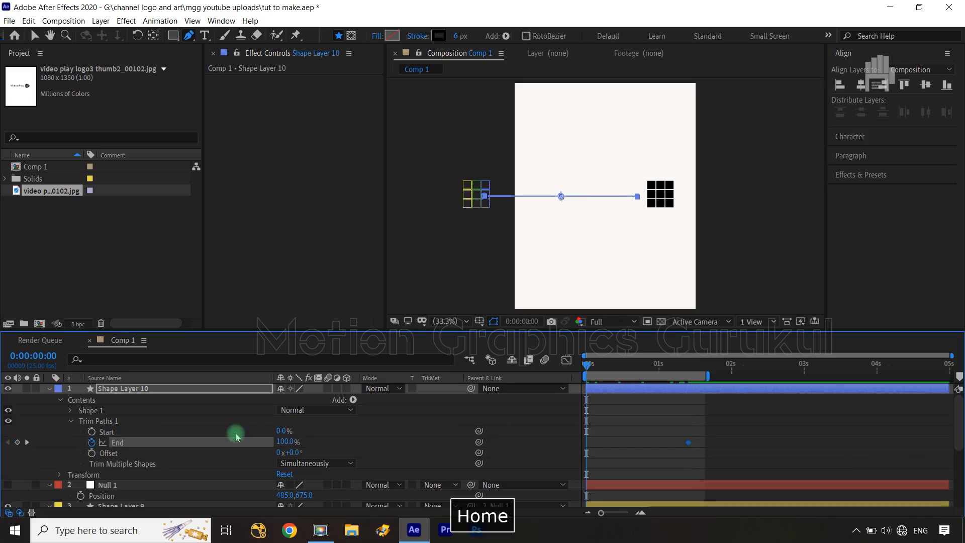
drag(282, 443, 97, 465)
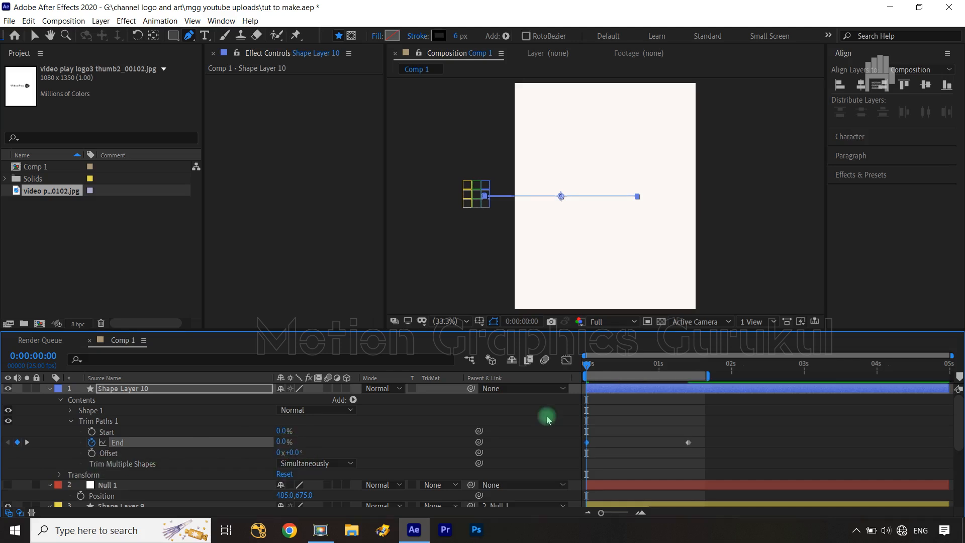
Step: Advance to 0:00:00:10 and add a Trim Paths Start keyframe at 0% for the line
key(ctrl+Right)
key(ctrl+Right)
key(ctrl+Right)
key(ctrl+Right)
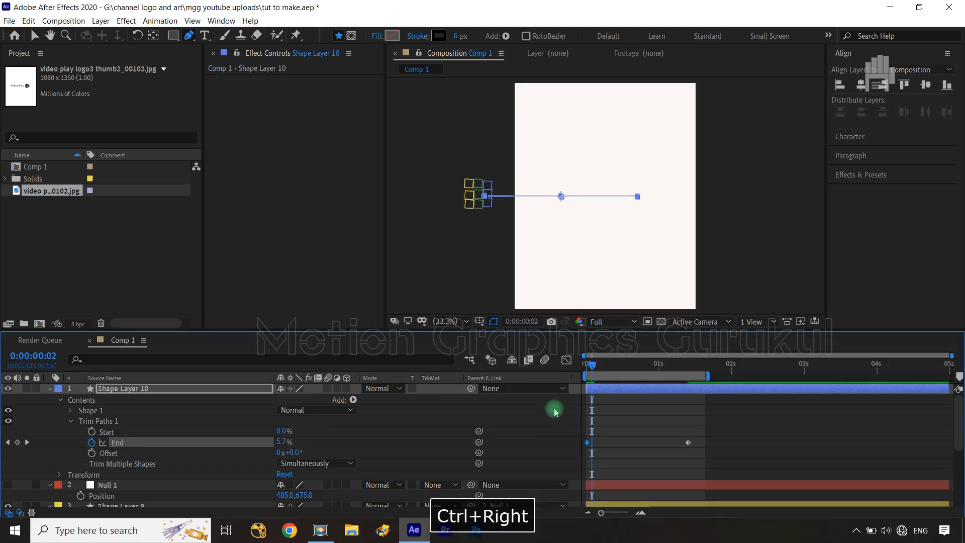
key(ctrl+Right)
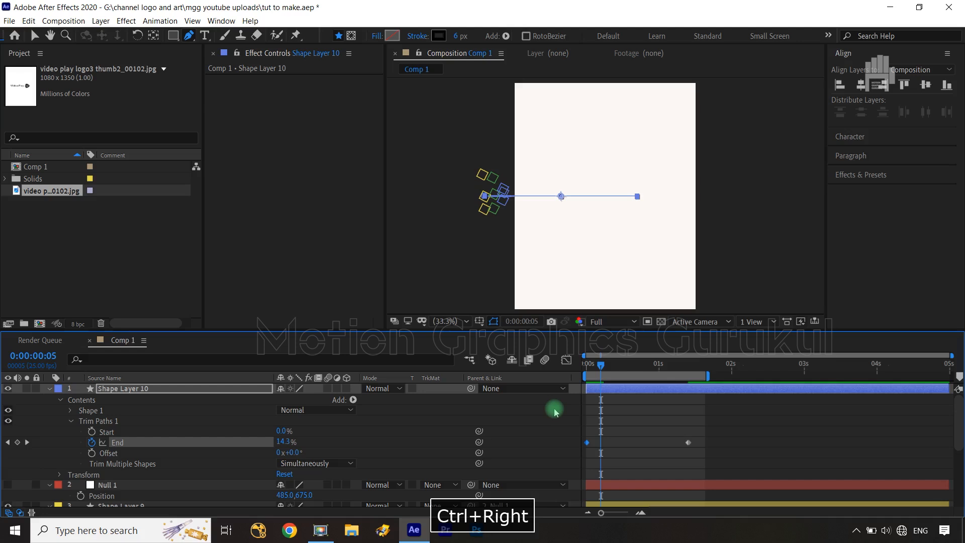
key(ctrl+Right)
key(ctrl+Right)
key(ctrl+Right)
key(ctrl+Right)
key(ctrl+Right)
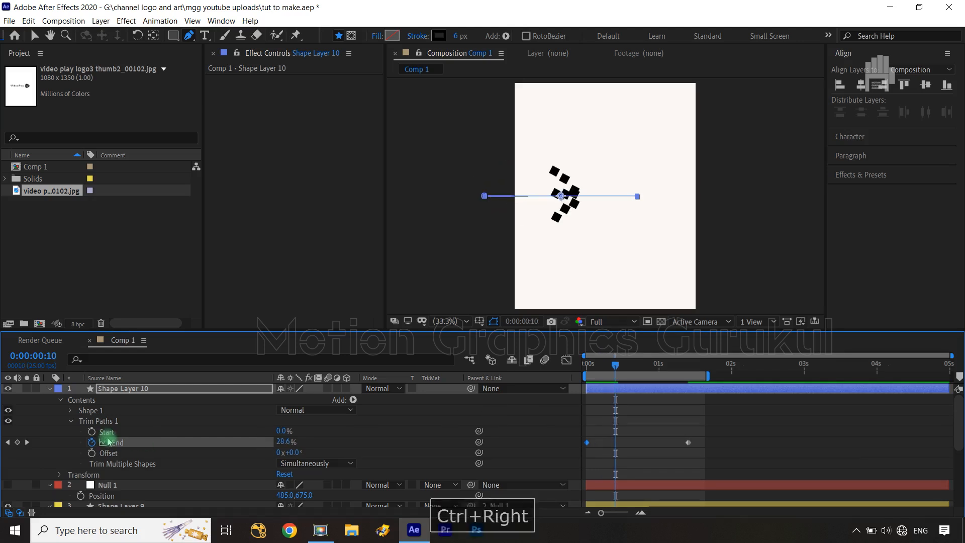
click(91, 432)
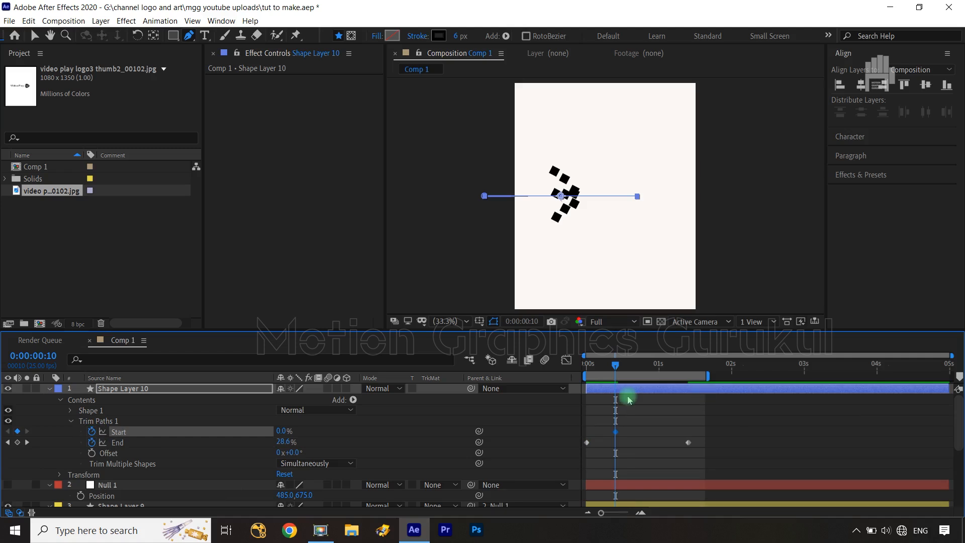
Step: Add a Trim Paths Start keyframe of 100% at 0:00:01:20
drag(615, 366, 709, 375)
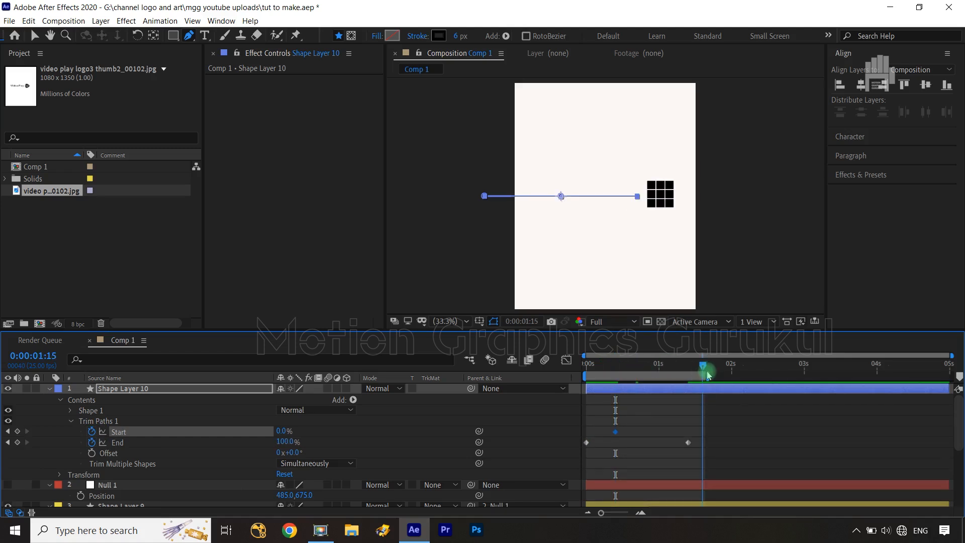
key(shift+Next)
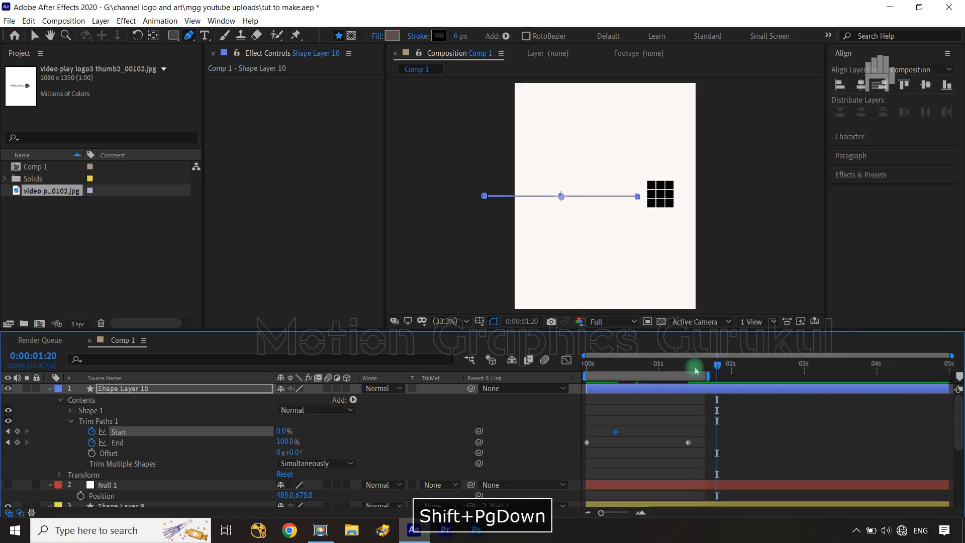
drag(279, 439, 565, 454)
Step: Apply Easy Ease to the Trim Paths keyframes and reshape both speed curves to peak early with a long slow-down
key(F9)
click(566, 360)
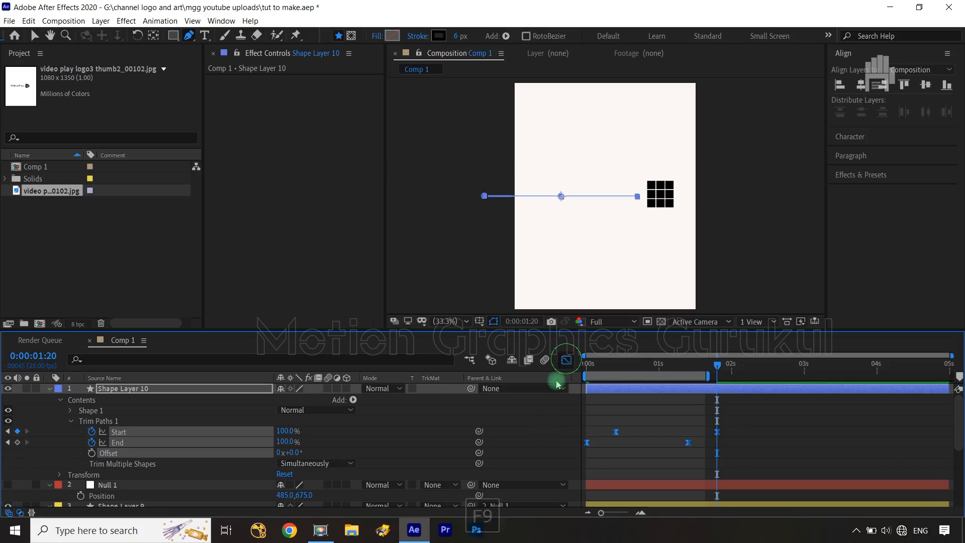
click(759, 451)
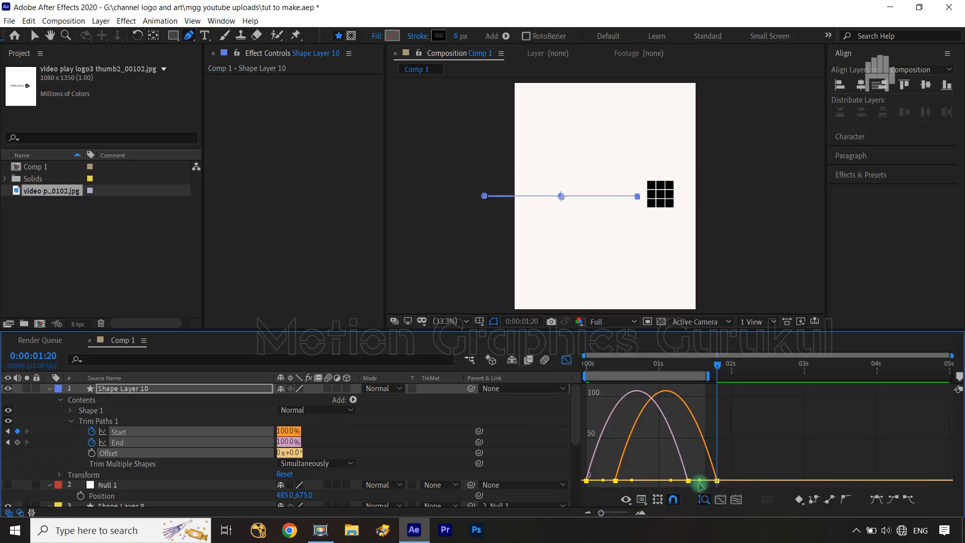
drag(699, 482, 619, 478)
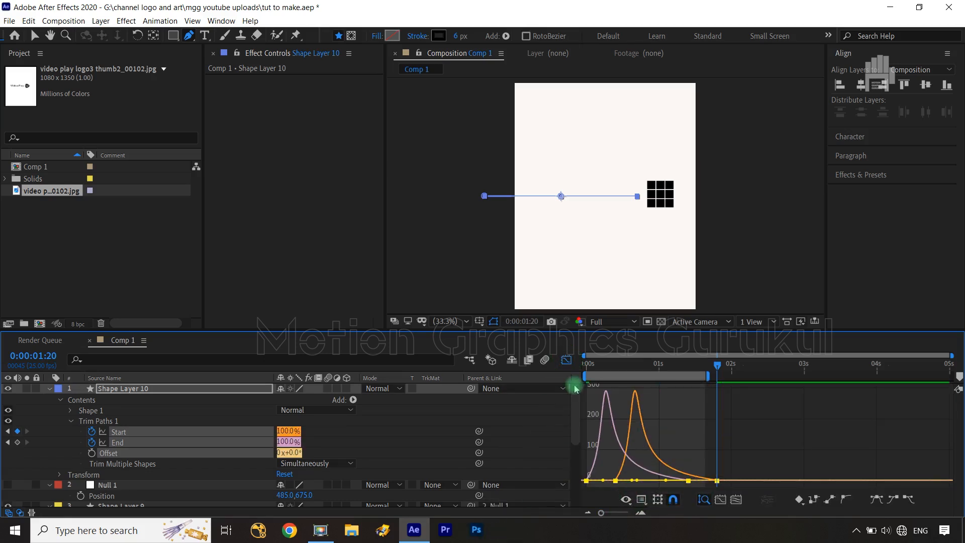
click(566, 359)
Step: Extend the work area end to about two seconds and preview the line with the moving squares
drag(708, 377, 543, 388)
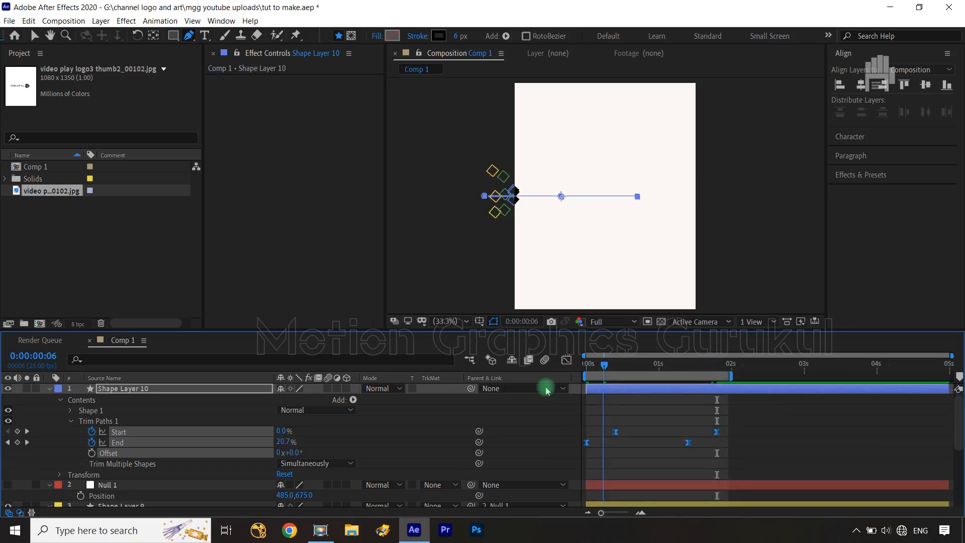
click(536, 410)
key(space)
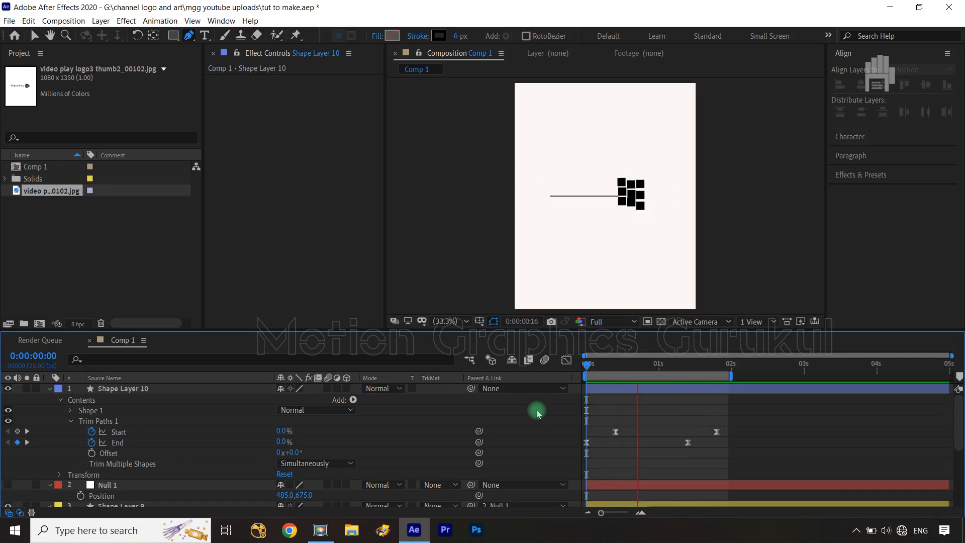
key(space)
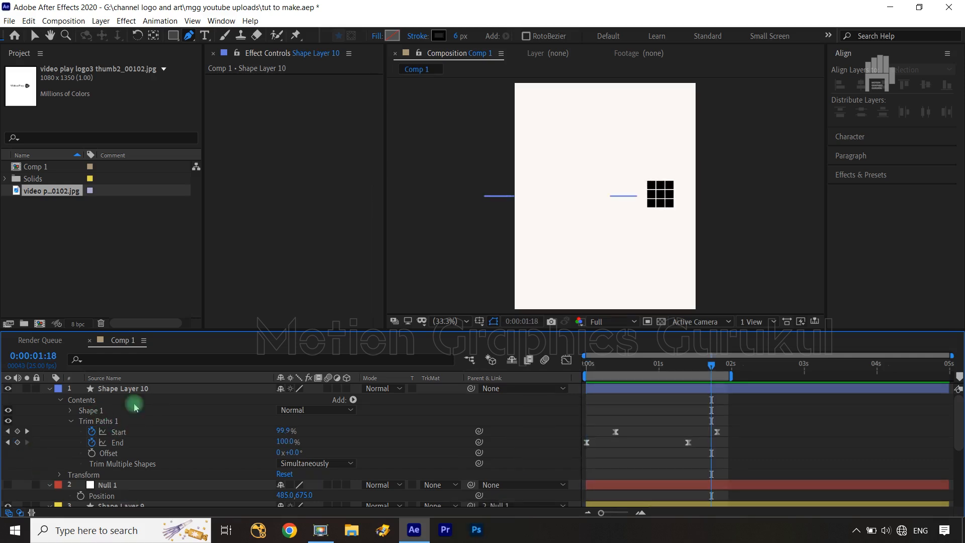
Step: Try to bend the line's path into a curve by pulling Bezier handles from its end points, and undo the changes
click(154, 389)
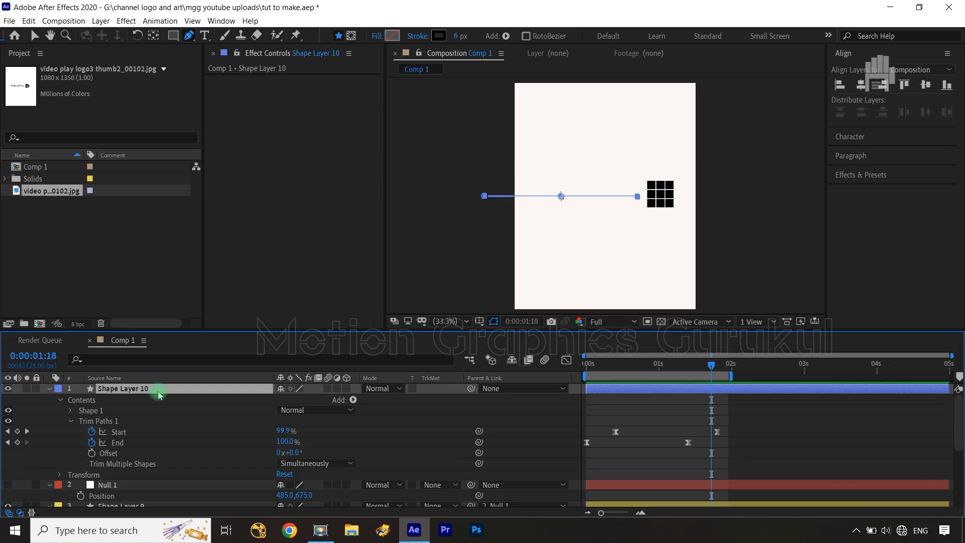
click(69, 411)
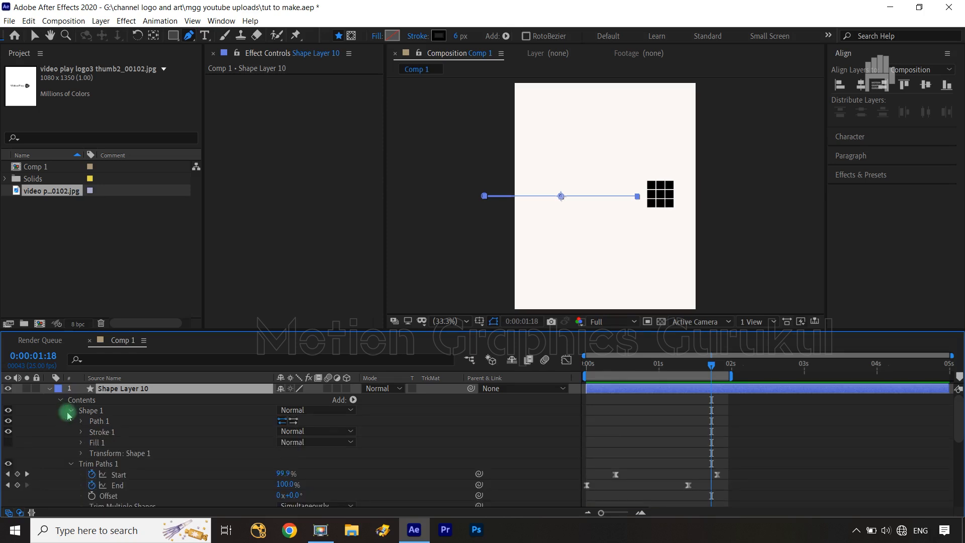
click(115, 422)
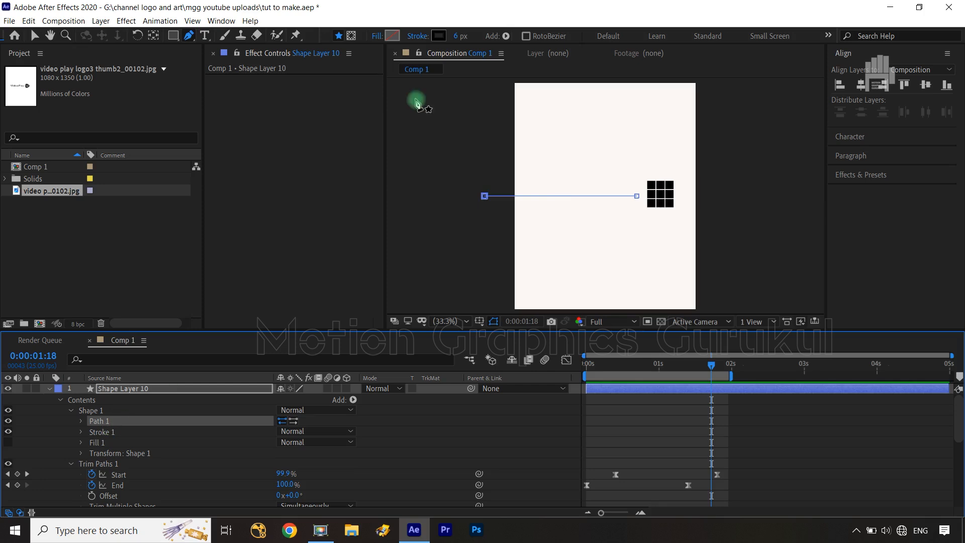
drag(637, 197, 671, 173)
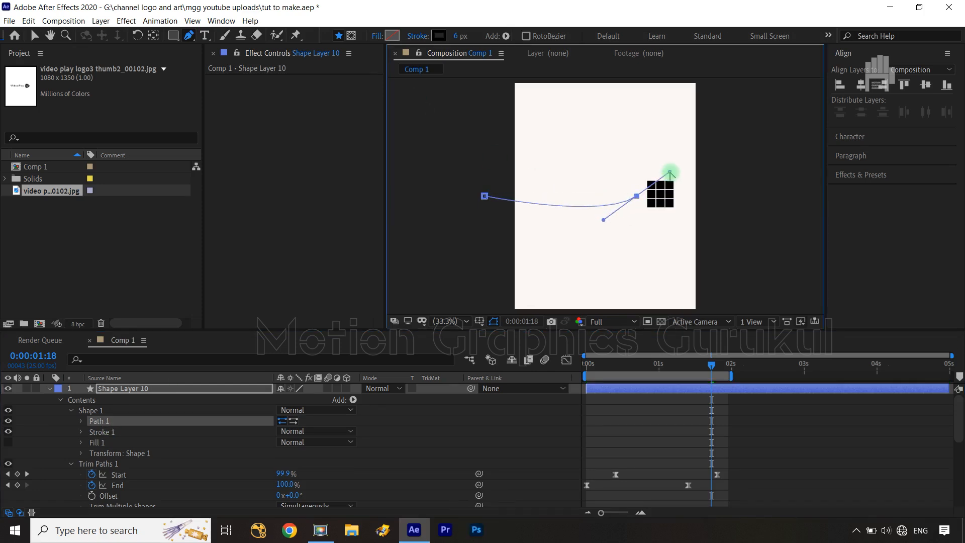
drag(489, 198, 511, 168)
key(ctrl+z)
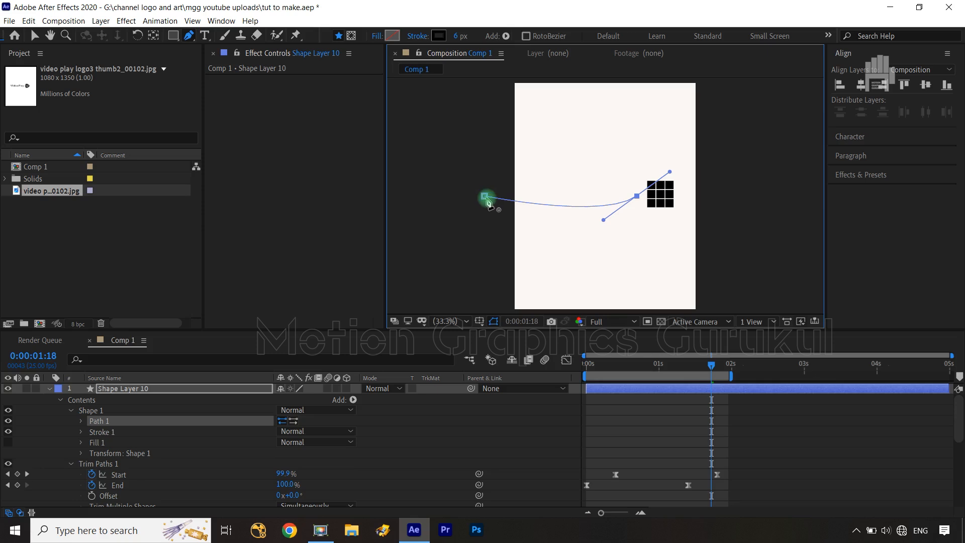
drag(605, 223, 581, 239)
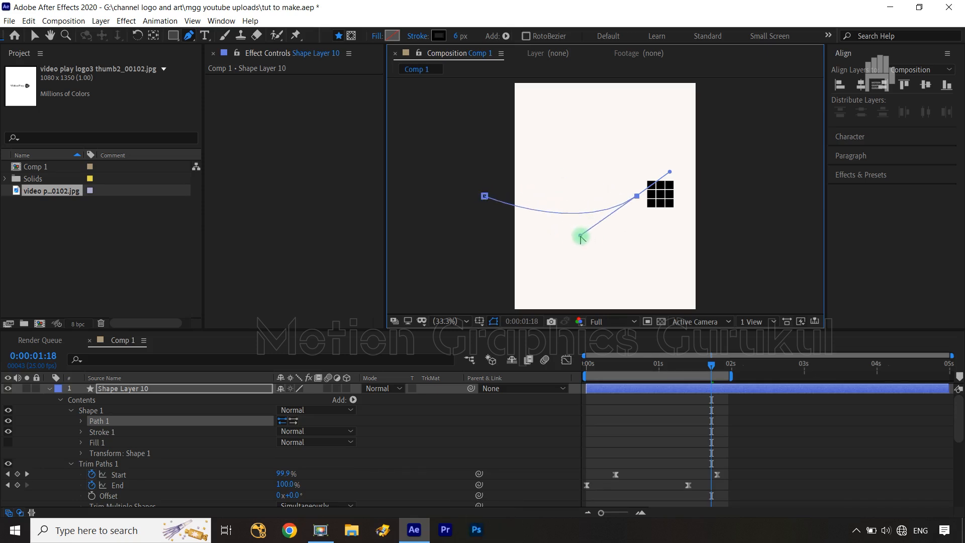
key(ctrl+z)
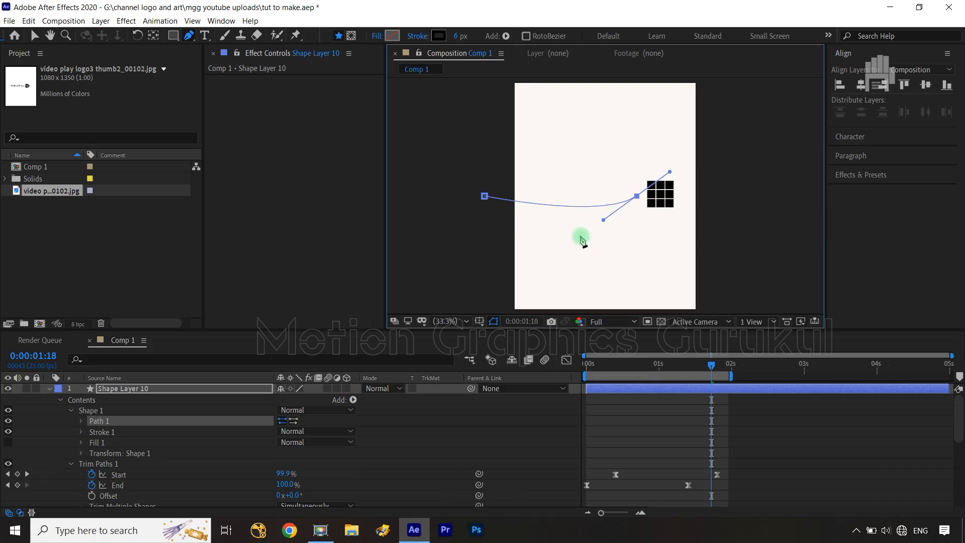
key(ctrl+z)
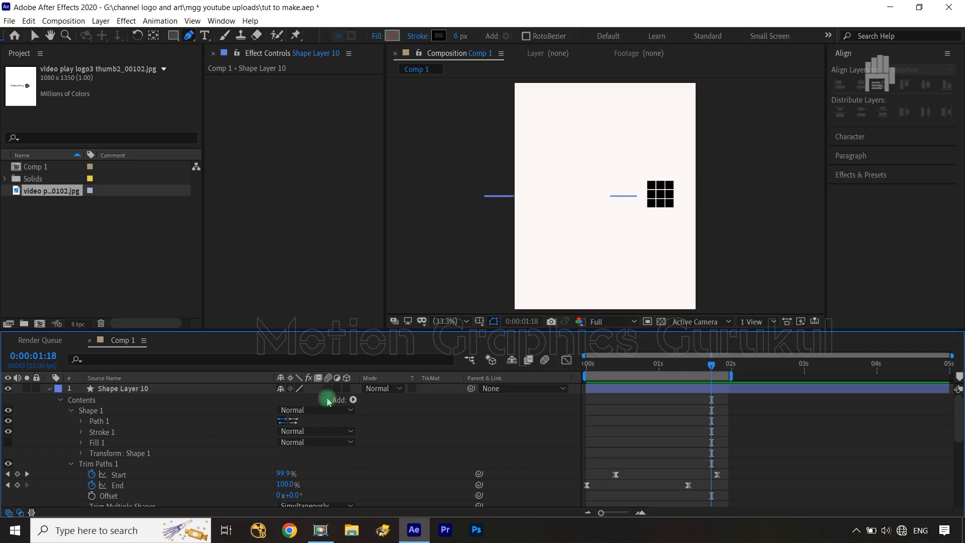
Step: Add a Twist modifier to the line's shape layer and set its angle to 8
click(353, 399)
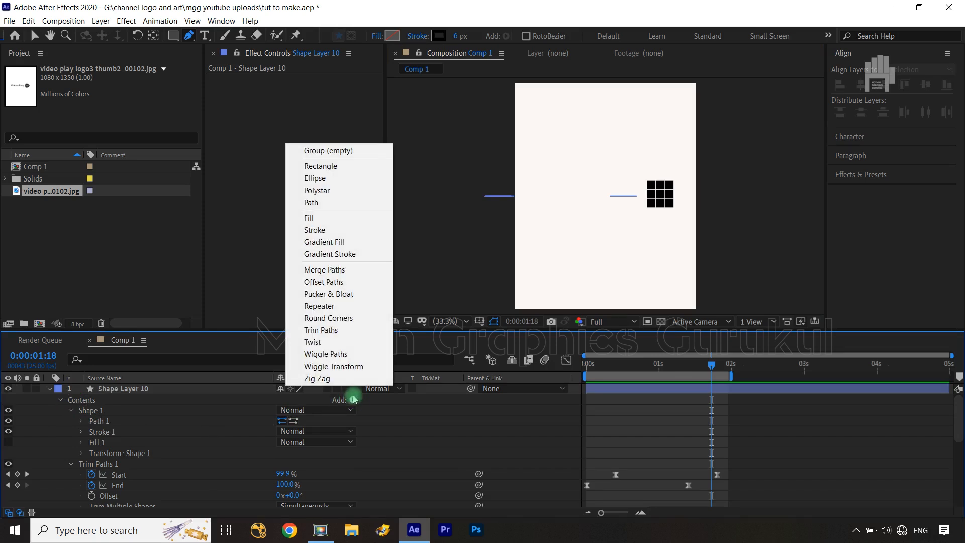
click(343, 342)
scroll(218, 459, down, 2)
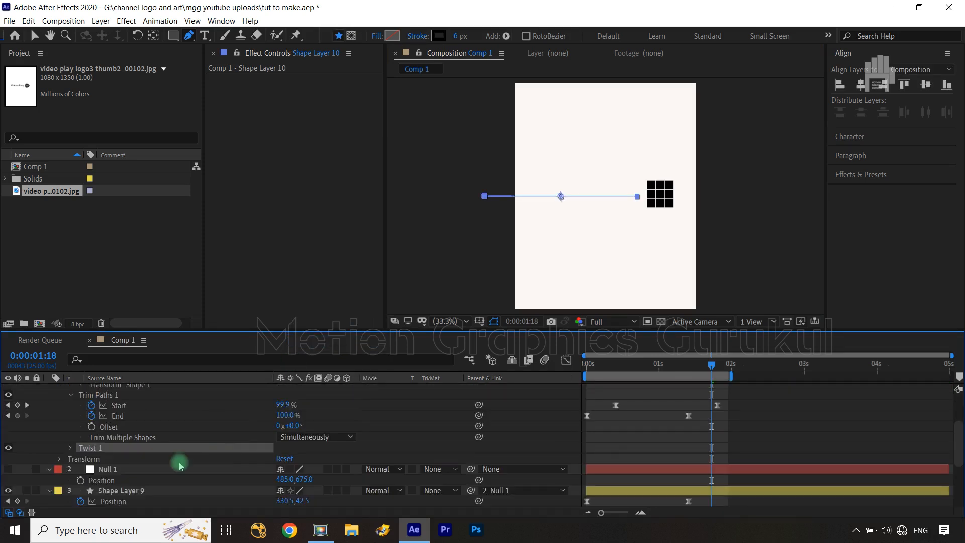
click(70, 449)
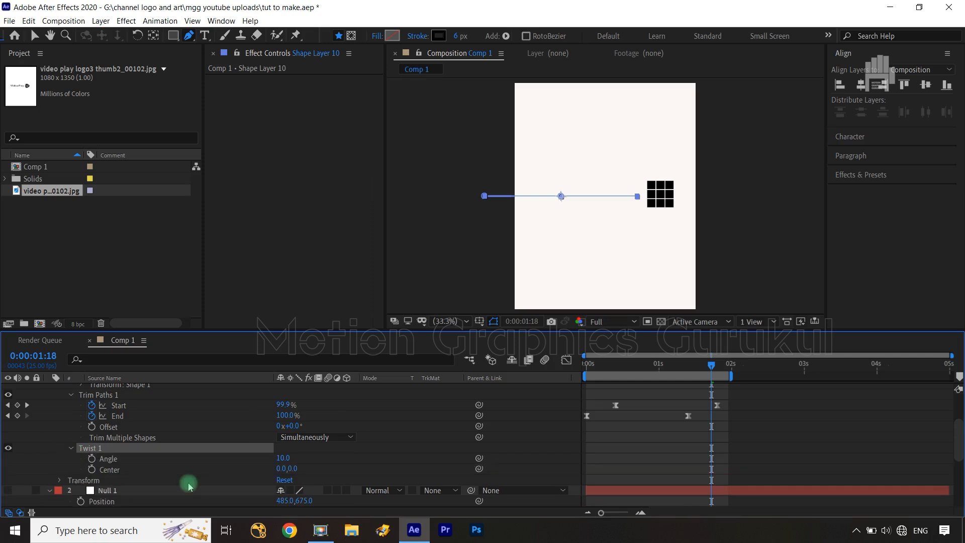
click(333, 461)
drag(696, 367, 636, 370)
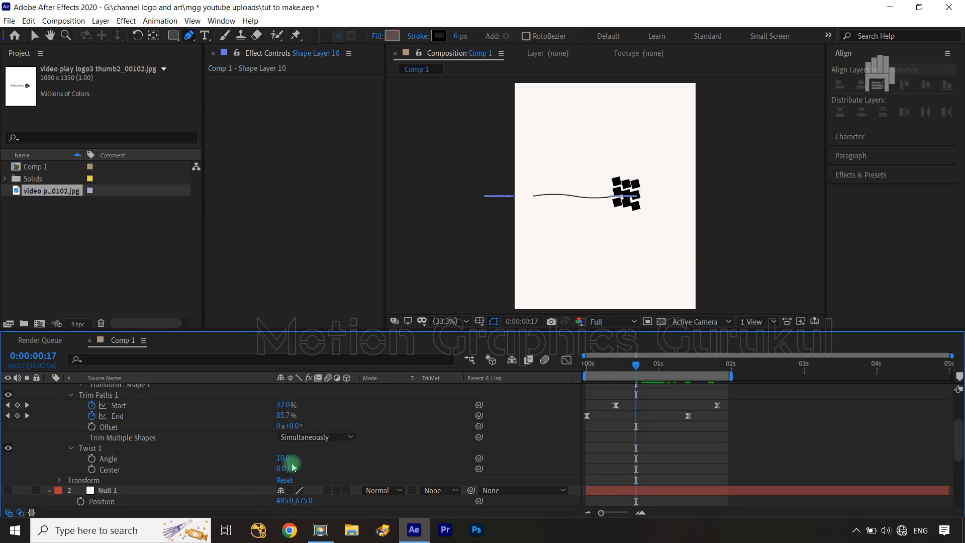
mouse_move(283, 458)
mouse_down()
mouse_move(294, 456)
mouse_move(285, 457)
mouse_up()
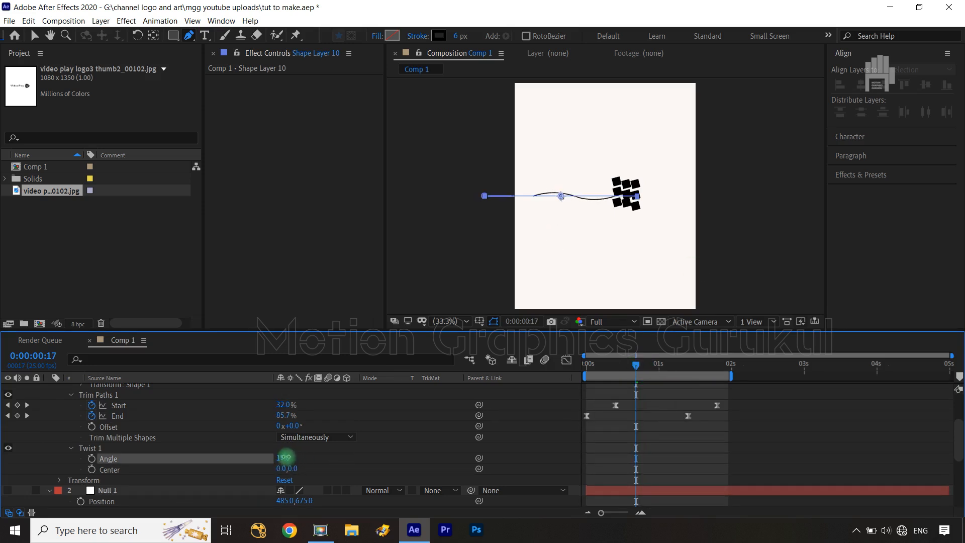
click(410, 427)
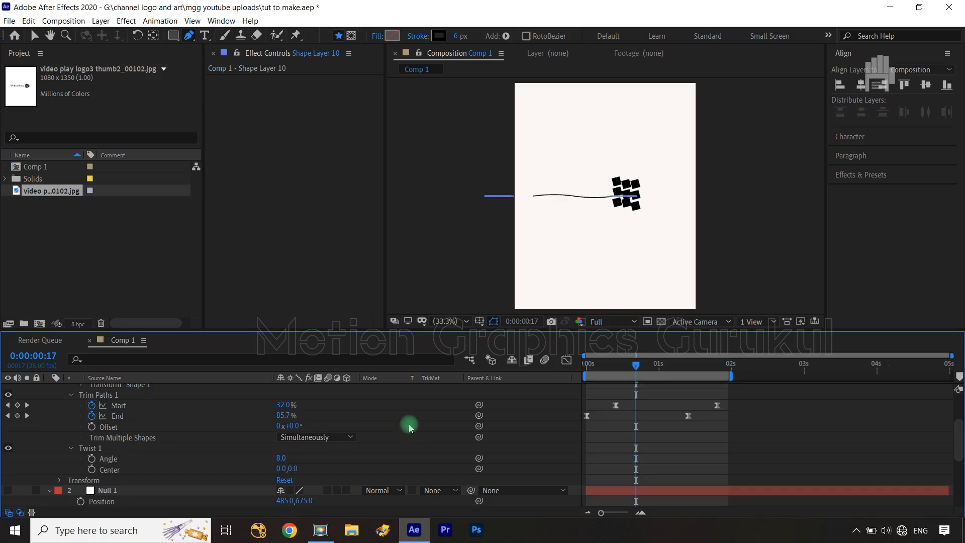
Step: Preview the twisted line with the moving squares from the first frame
click(577, 370)
key(space)
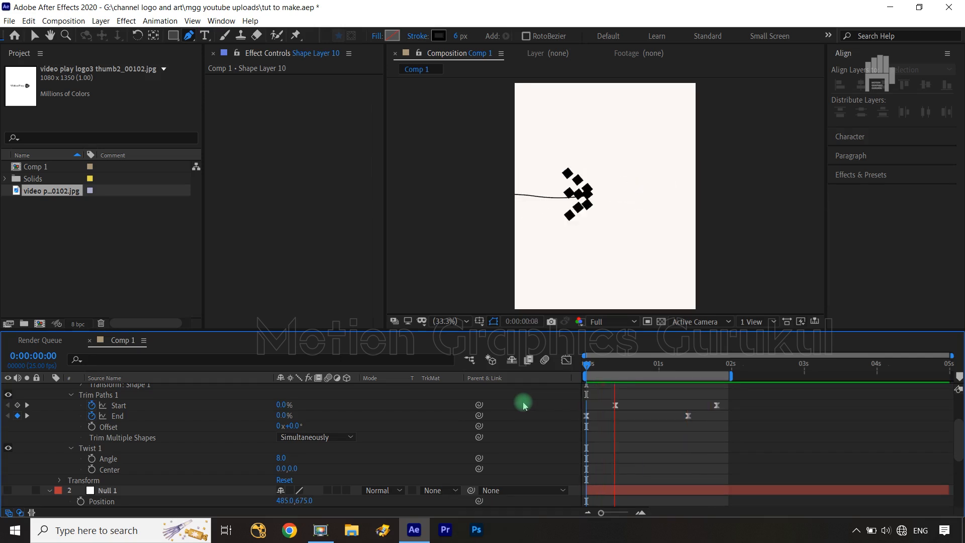
key(space)
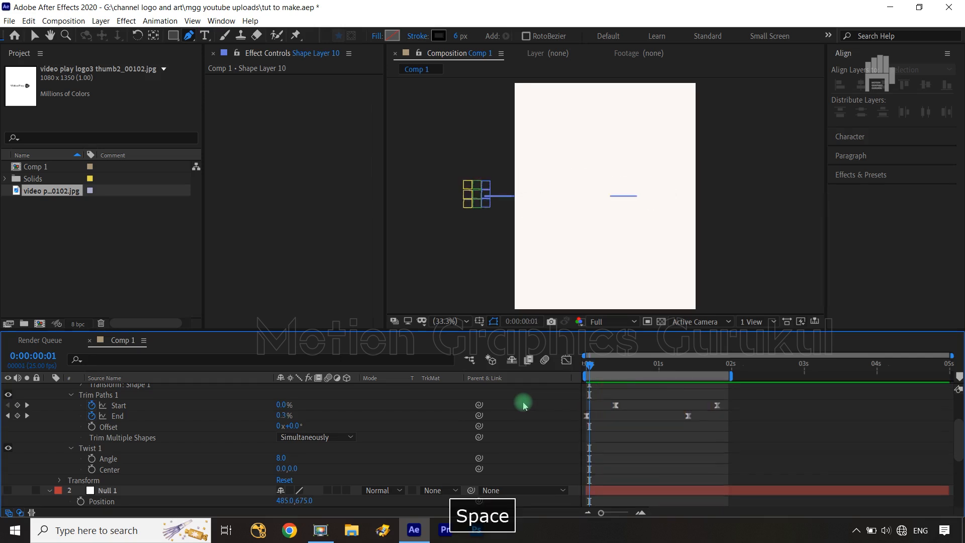
Step: Duplicate the line's shape layer and move the copy's anchor point to the line's right end
scroll(236, 418, up, 2)
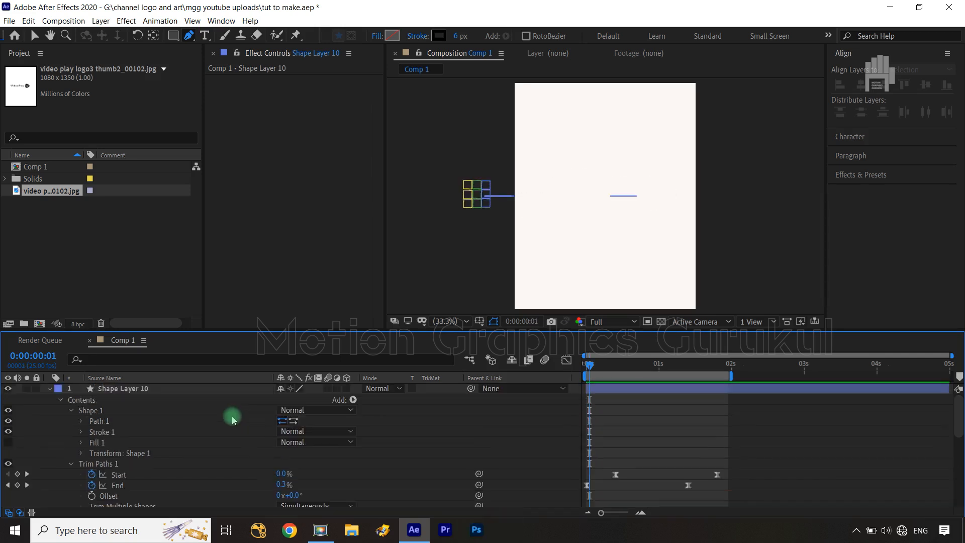
click(129, 392)
key(ctrl+d)
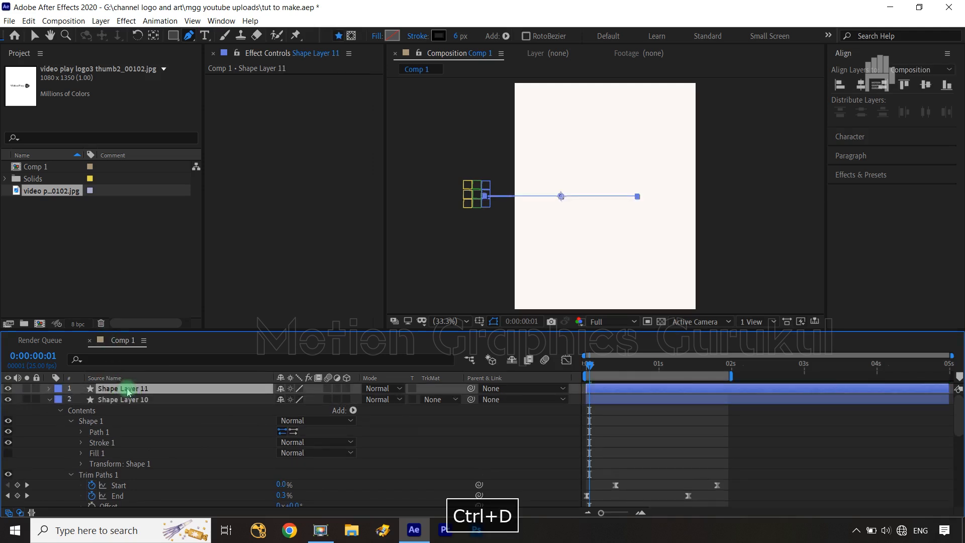
key(p)
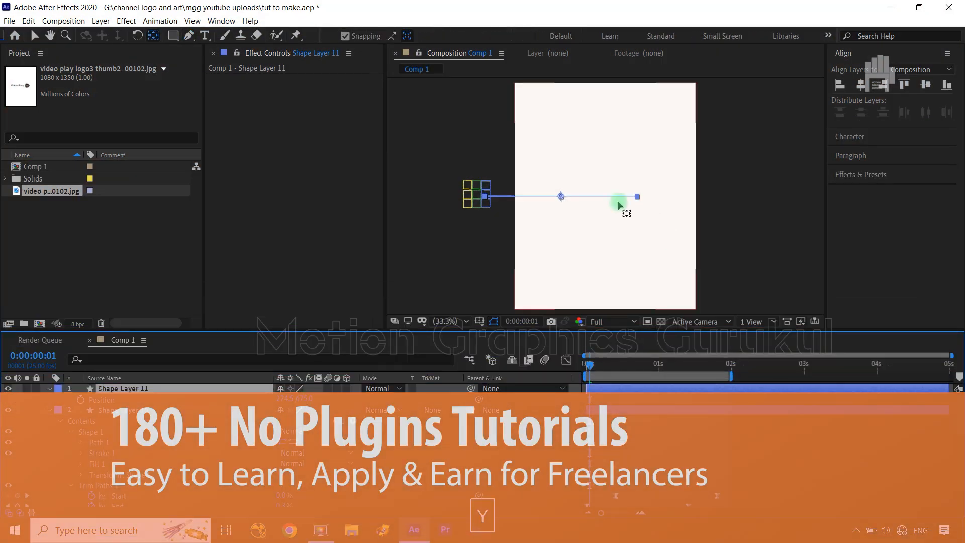
drag(561, 197, 637, 197)
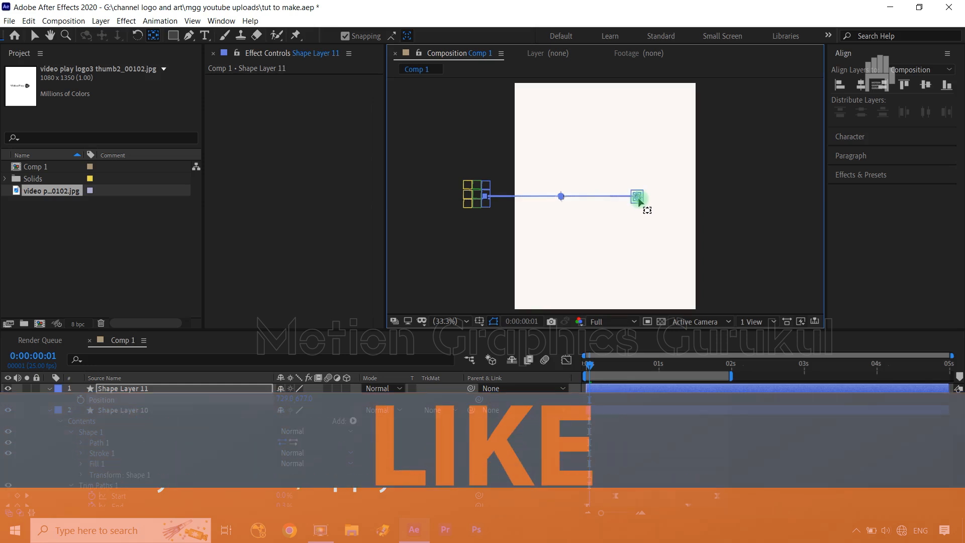
Step: Rotate Shape Layer 11 to 3° and raise it to position 729, 619
click(171, 395)
key(r)
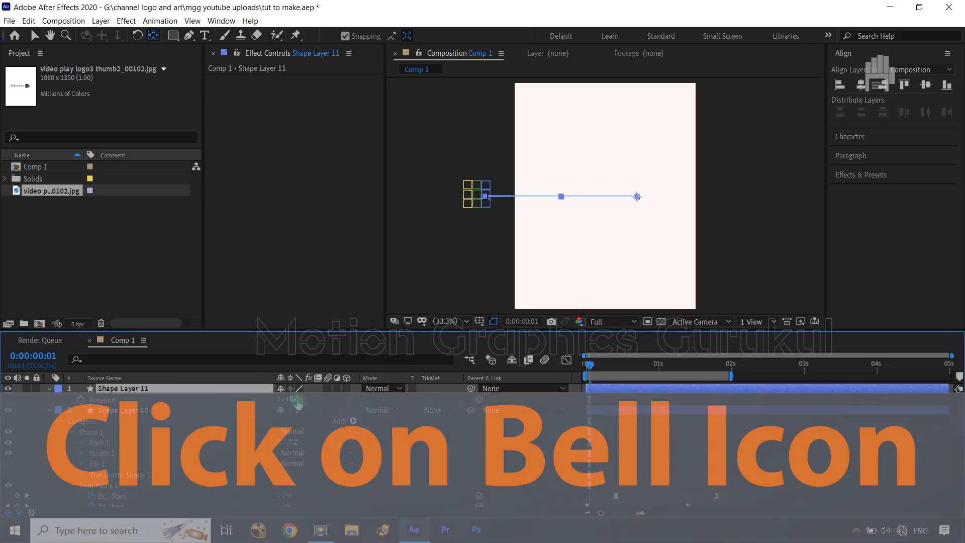
click(235, 391)
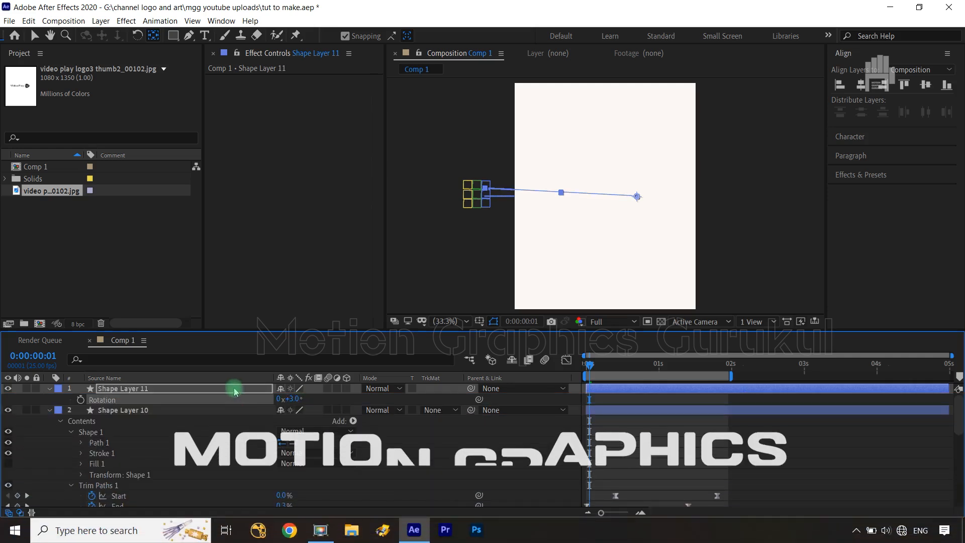
key(p)
drag(304, 399, 271, 399)
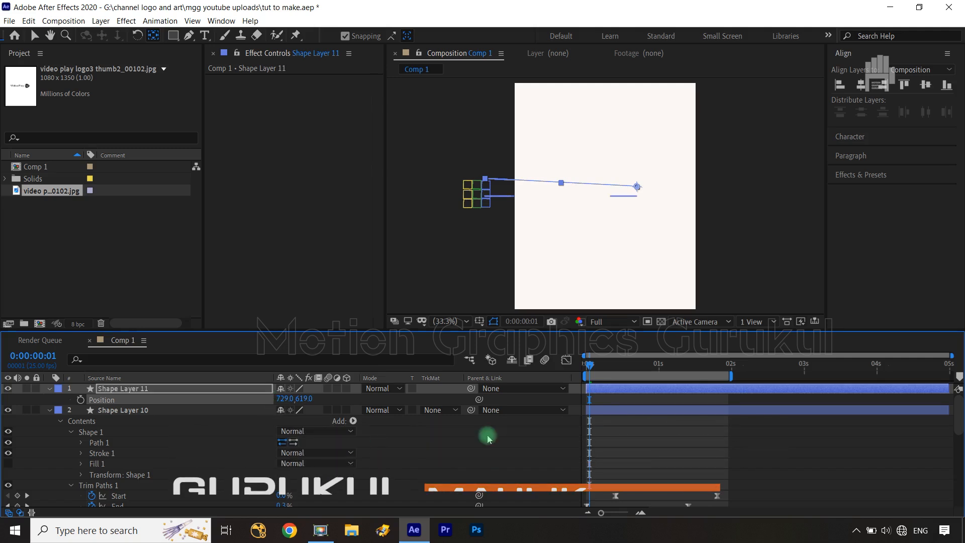
click(514, 445)
key(space)
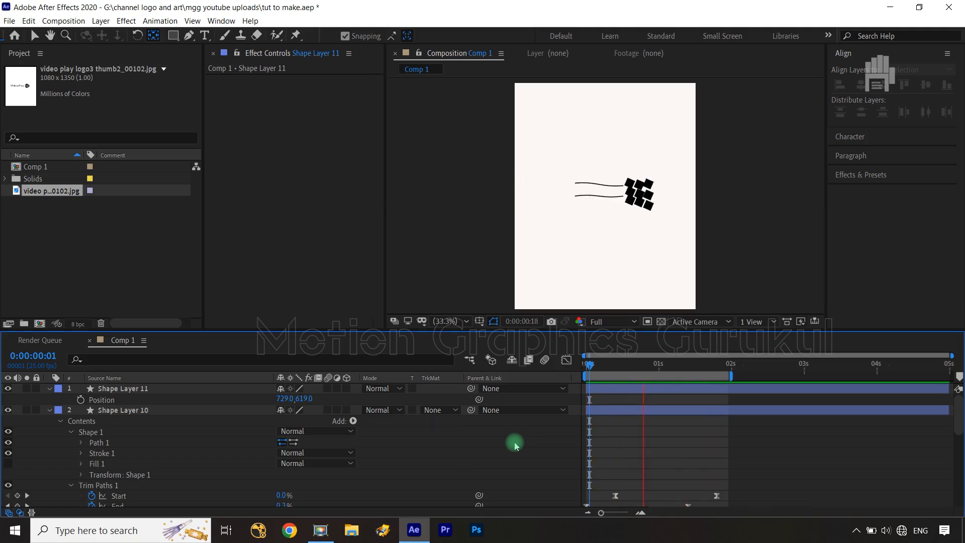
key(space)
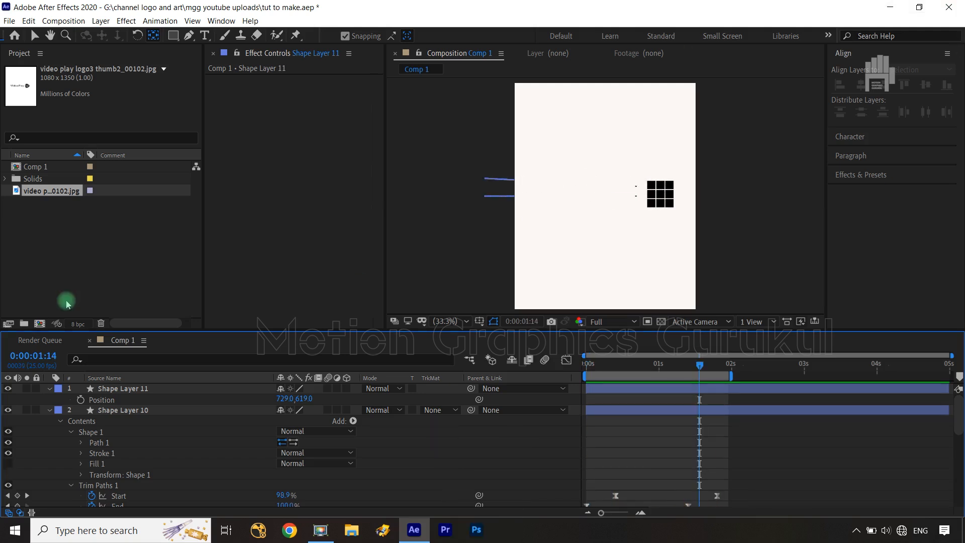
Step: Set the Twist angle of Shape Layer 11 to -10 and preview the animation
click(50, 390)
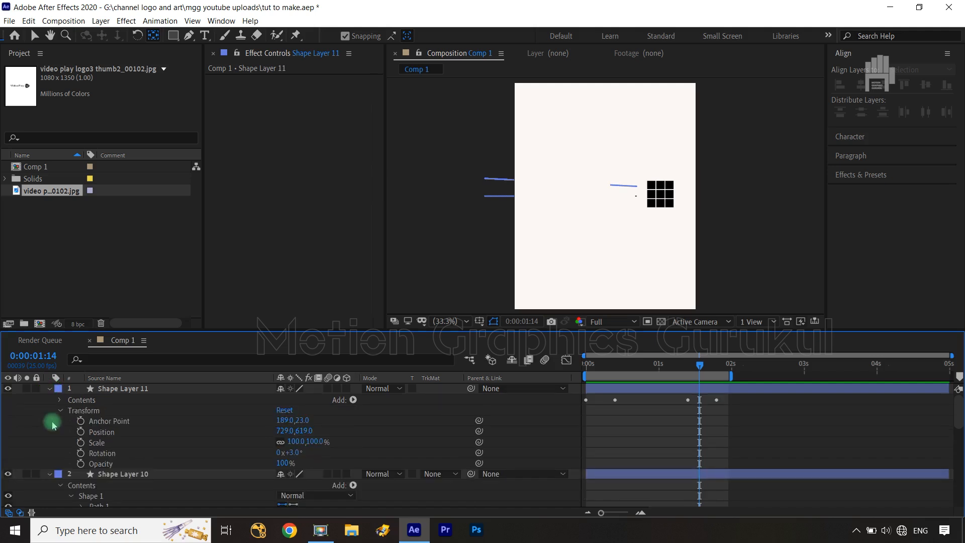
click(59, 402)
click(71, 411)
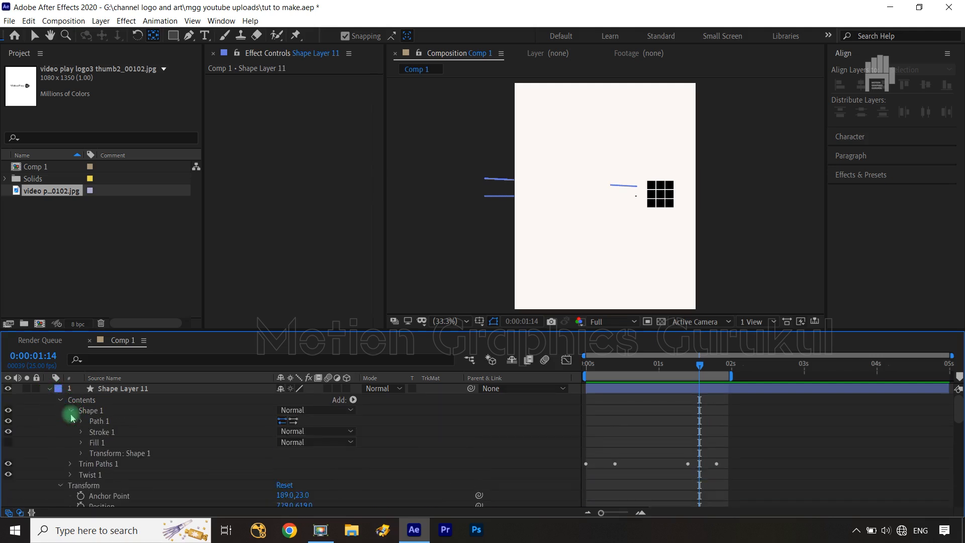
click(70, 411)
click(70, 433)
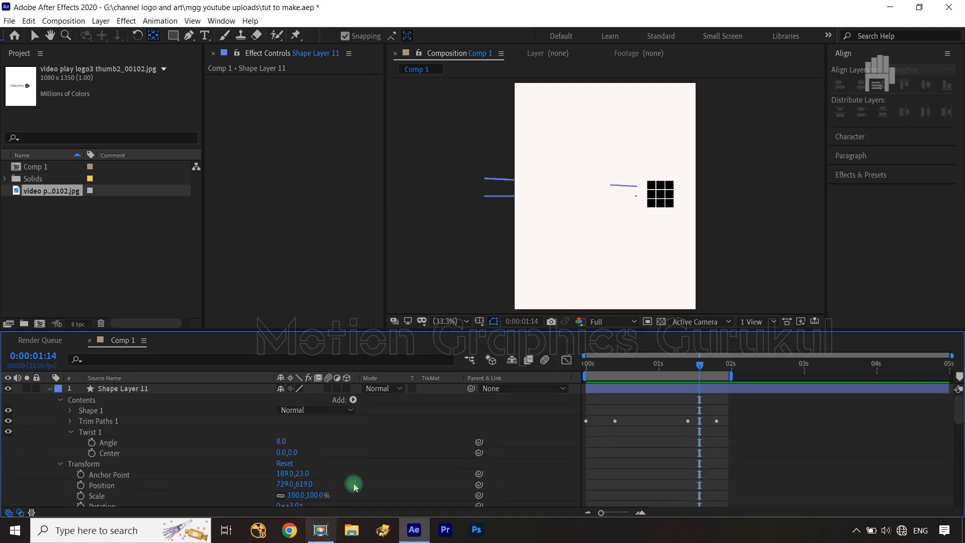
text(-)
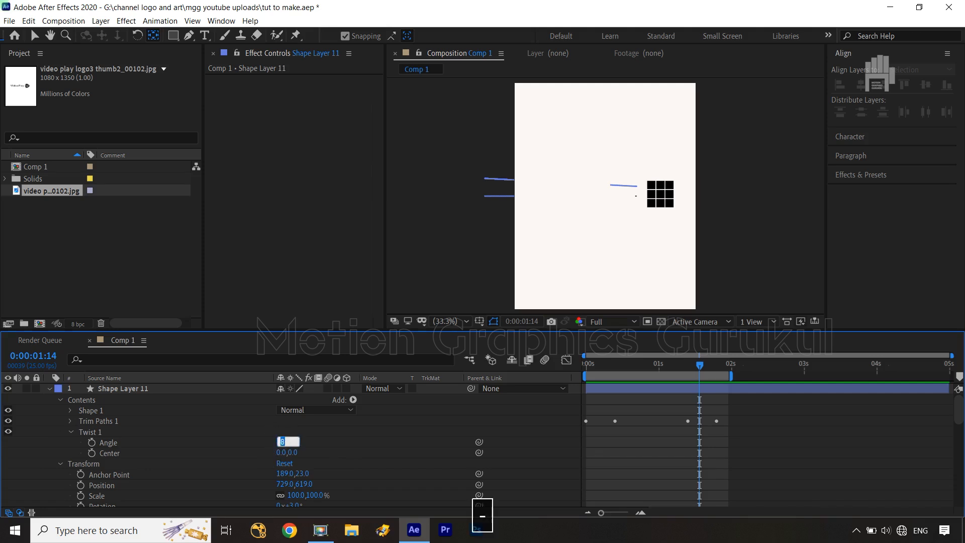
text(10)
click(698, 365)
key(space)
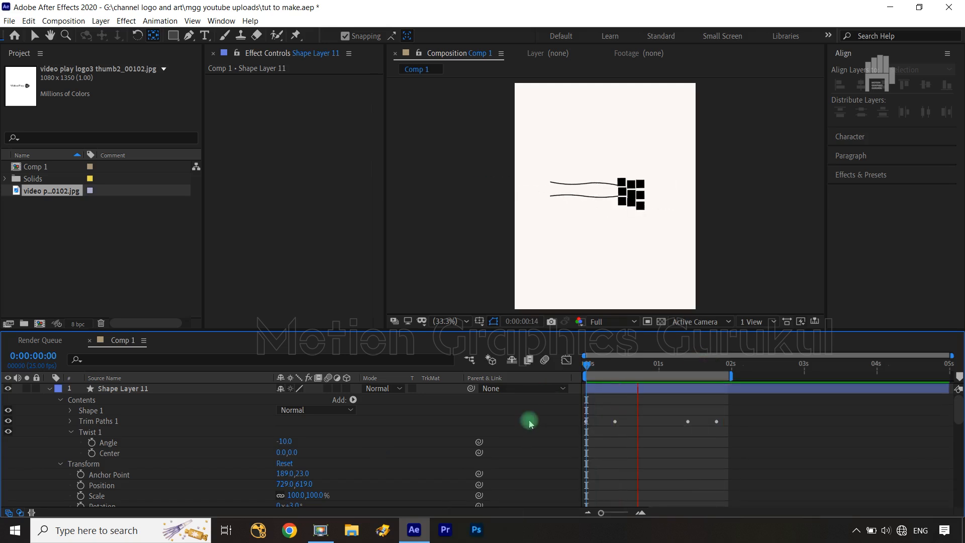
key(space)
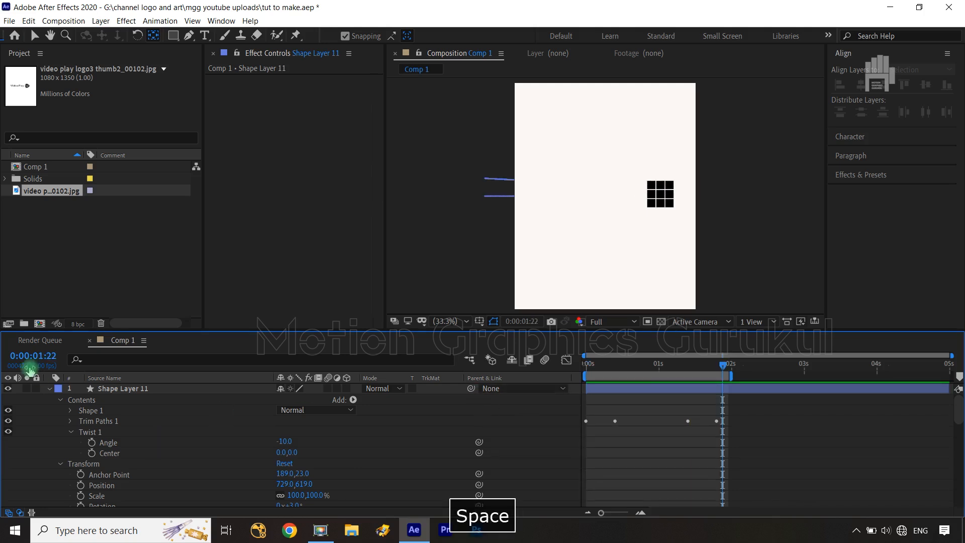
Step: Duplicate Shape Layer 11 and lower the copy to position 729, 708
click(73, 401)
click(135, 388)
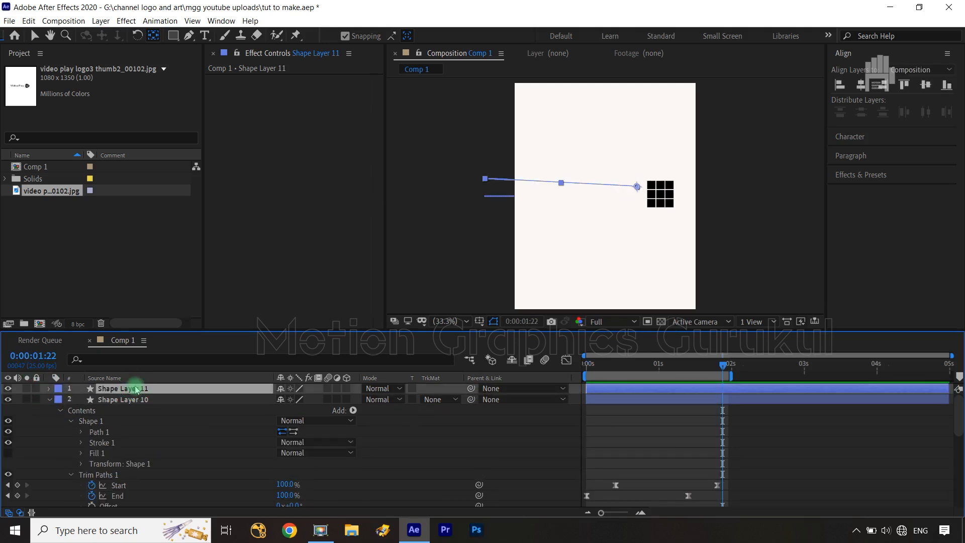
key(ctrl+d)
key(p)
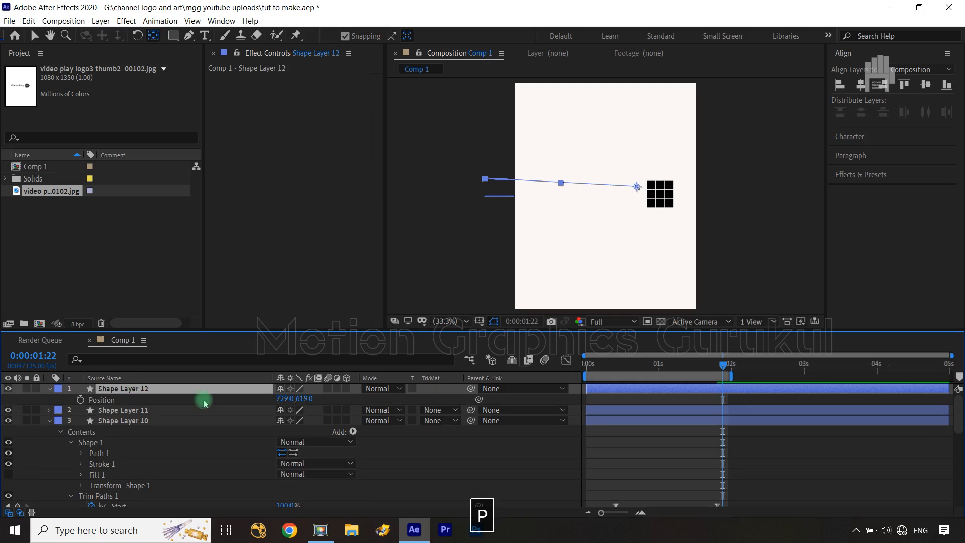
drag(304, 398, 355, 406)
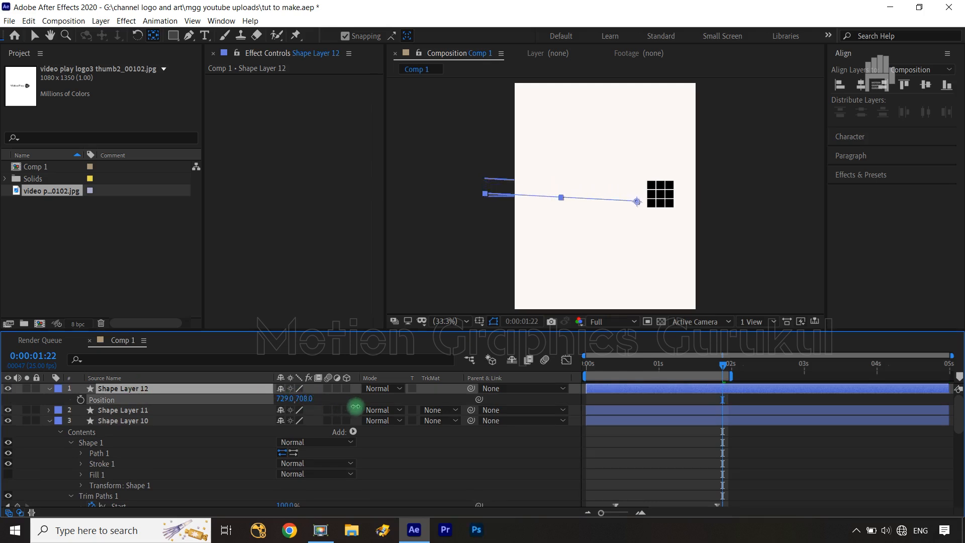
Step: Set the rotation of Shape Layer 12 to -6° and preview the animation from the first frame
key(r)
drag(291, 399, 299, 408)
click(295, 399)
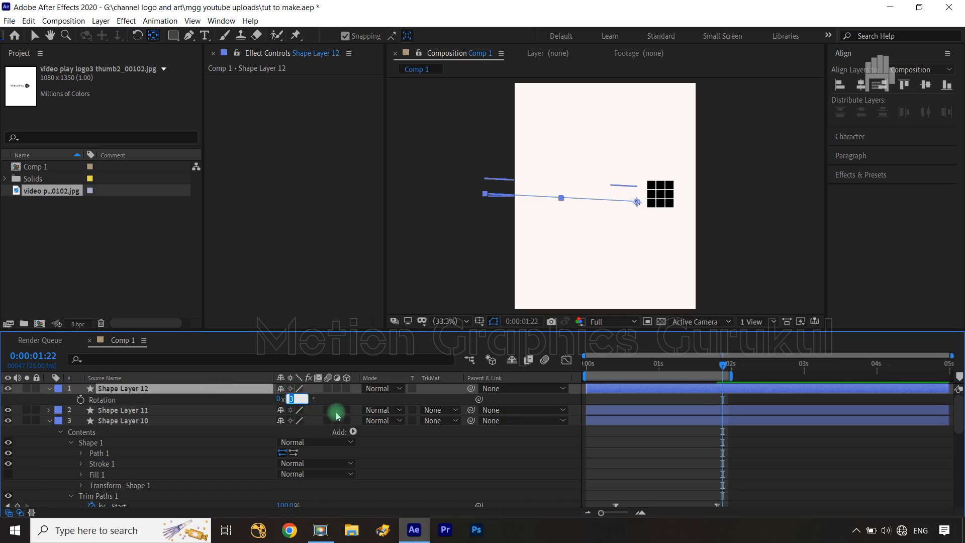
text(3)
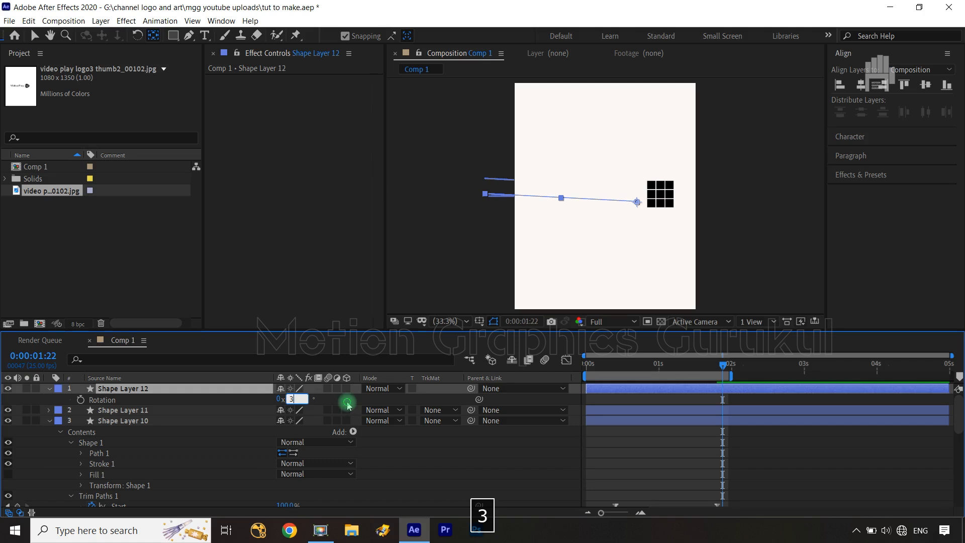
click(348, 406)
drag(298, 400, 294, 399)
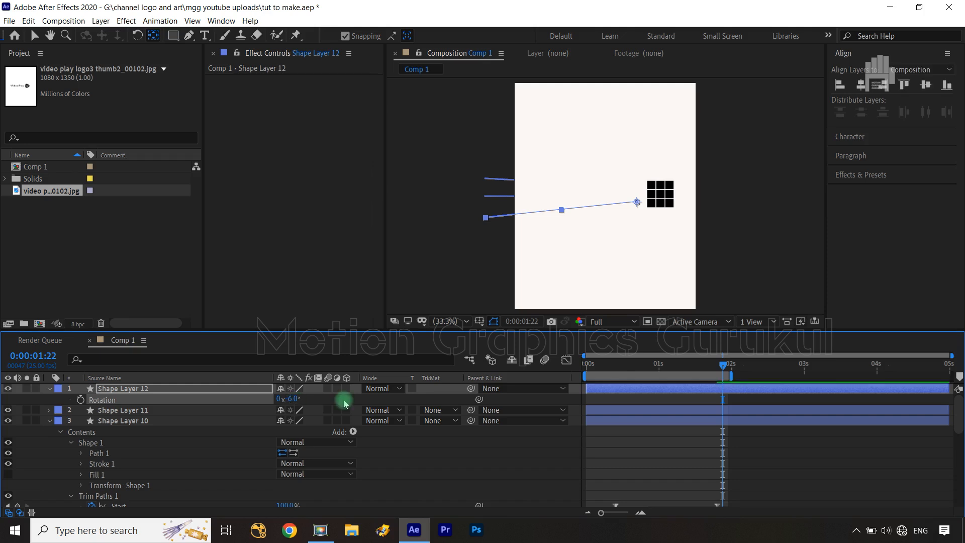
click(345, 398)
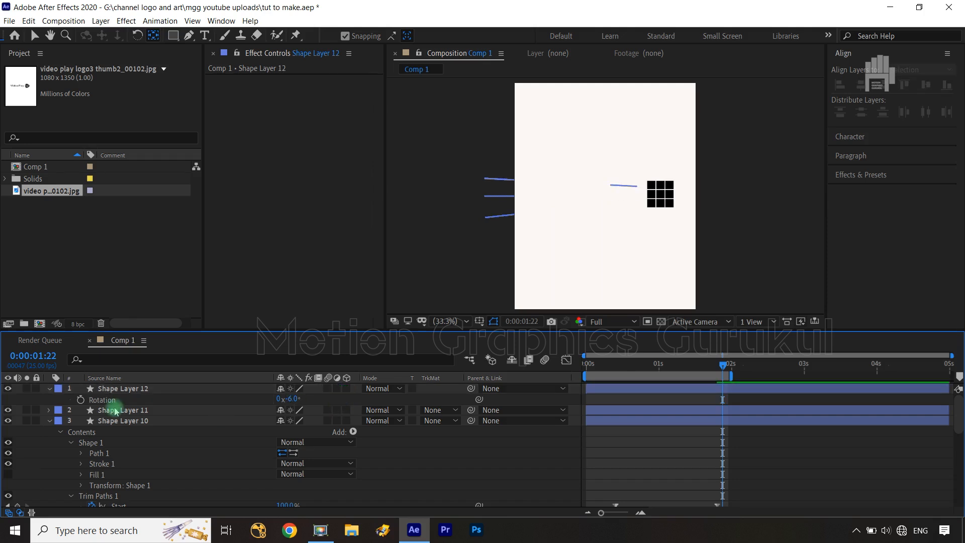
drag(933, 386, 721, 374)
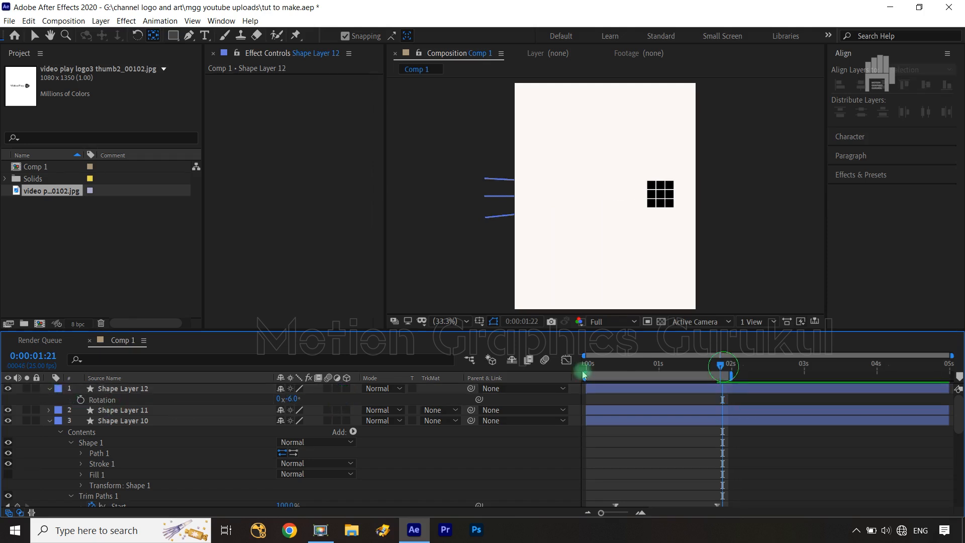
click(523, 459)
key(space)
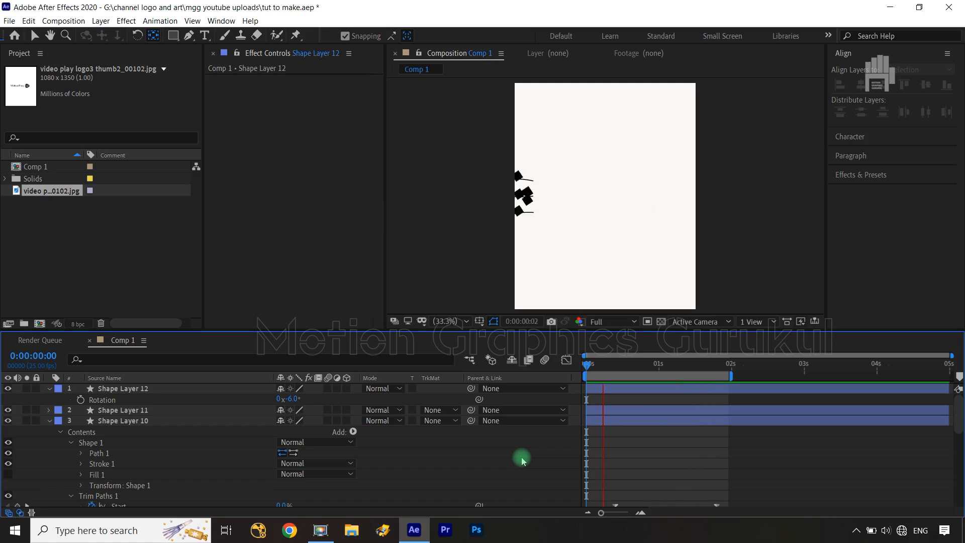
key(space)
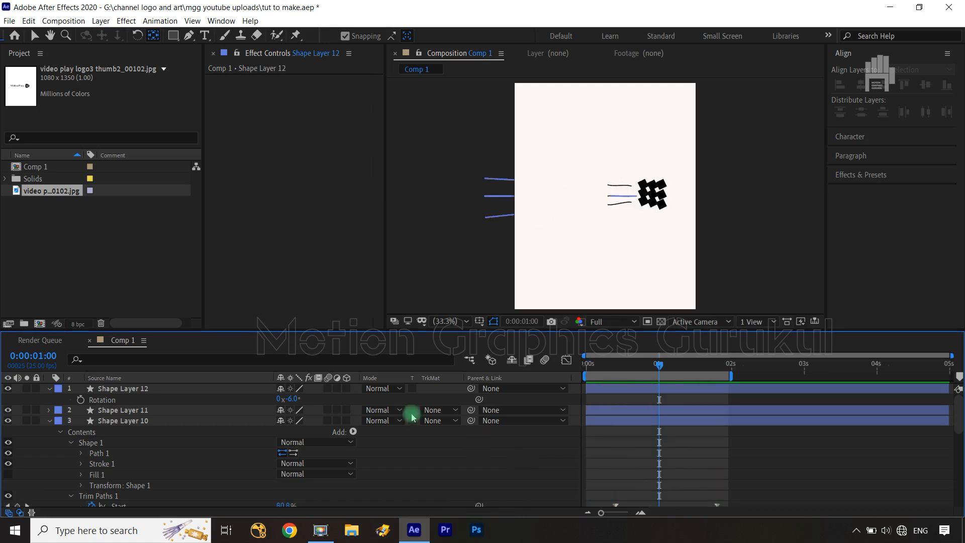
Step: Delay the first Start and End trim keyframes of Shape Layers 10, 11 and 12 by about 6 frames and preview the timing
click(642, 365)
click(587, 365)
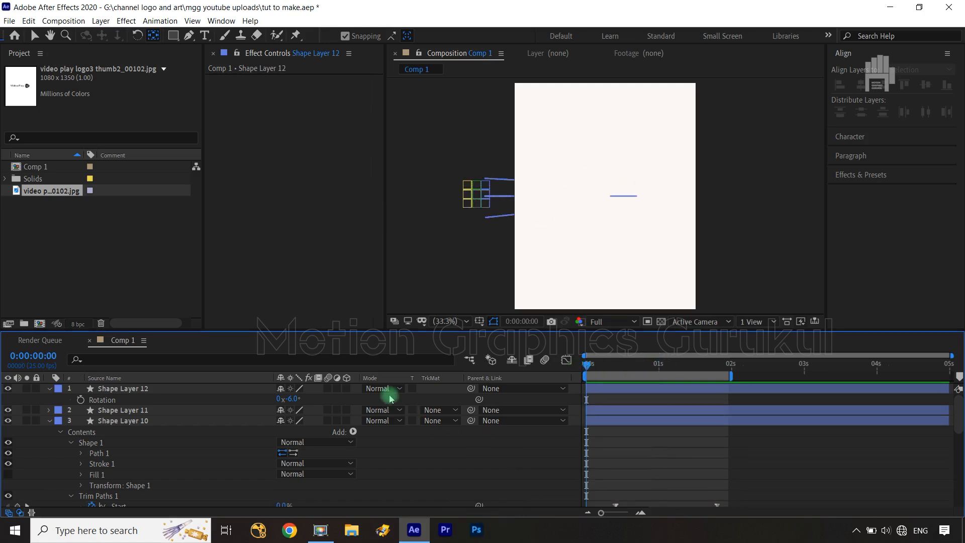
click(48, 422)
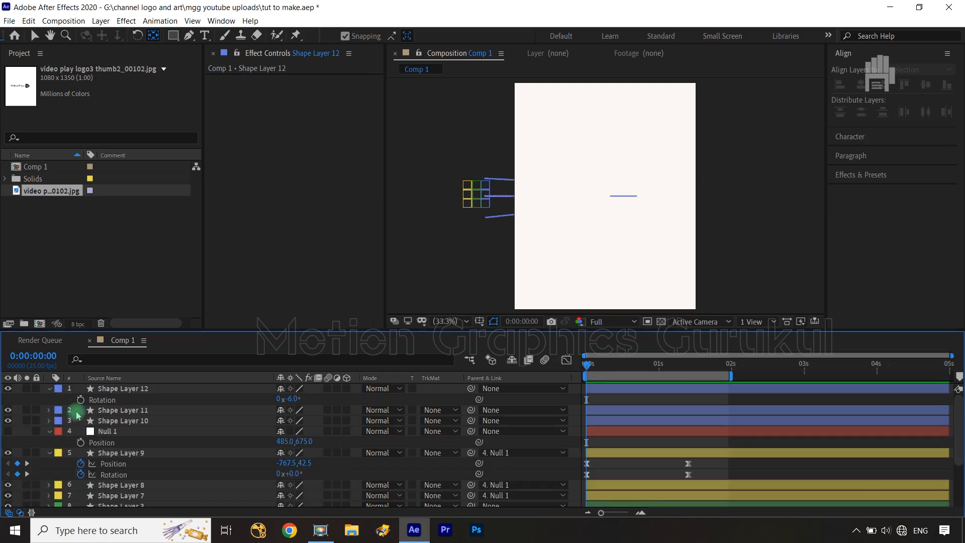
click(128, 388)
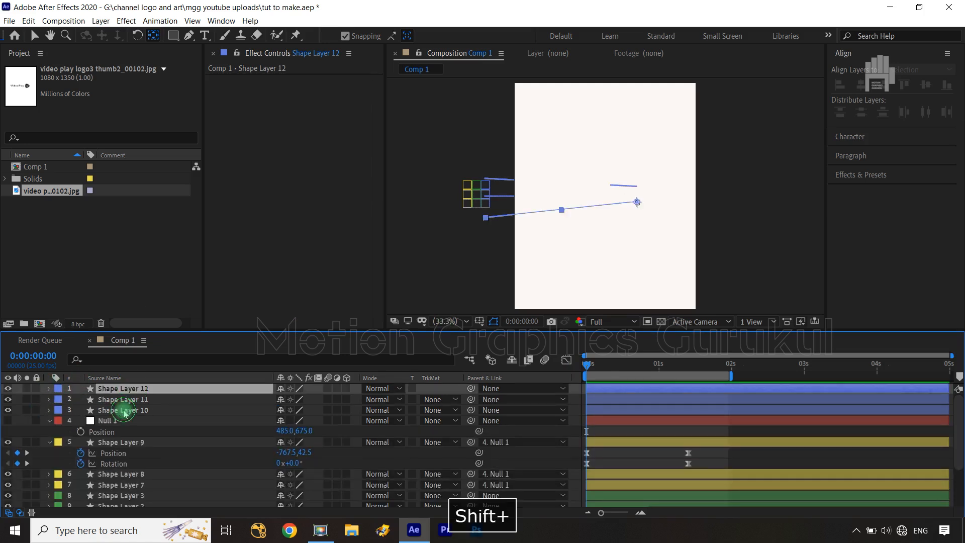
shift+click(124, 410)
key(u)
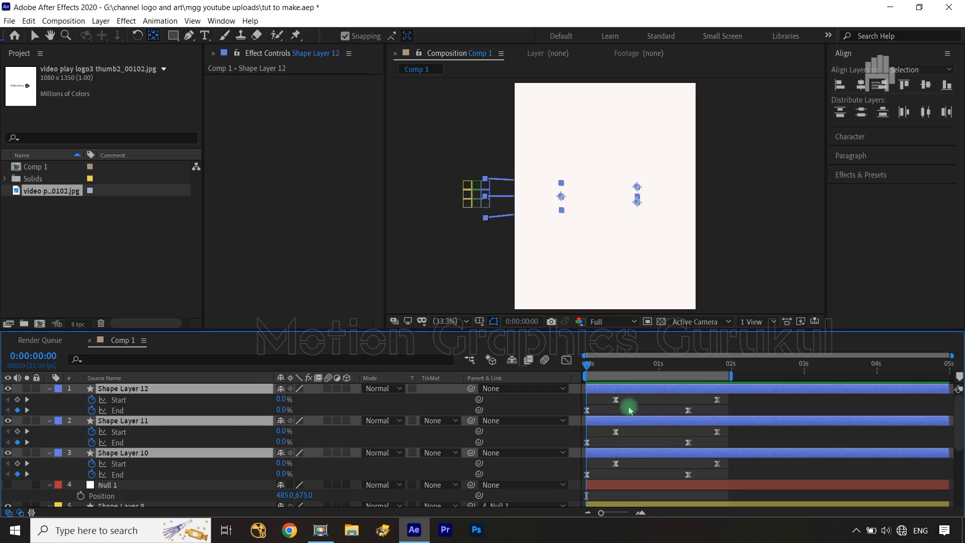
drag(629, 401, 571, 491)
drag(590, 413, 606, 418)
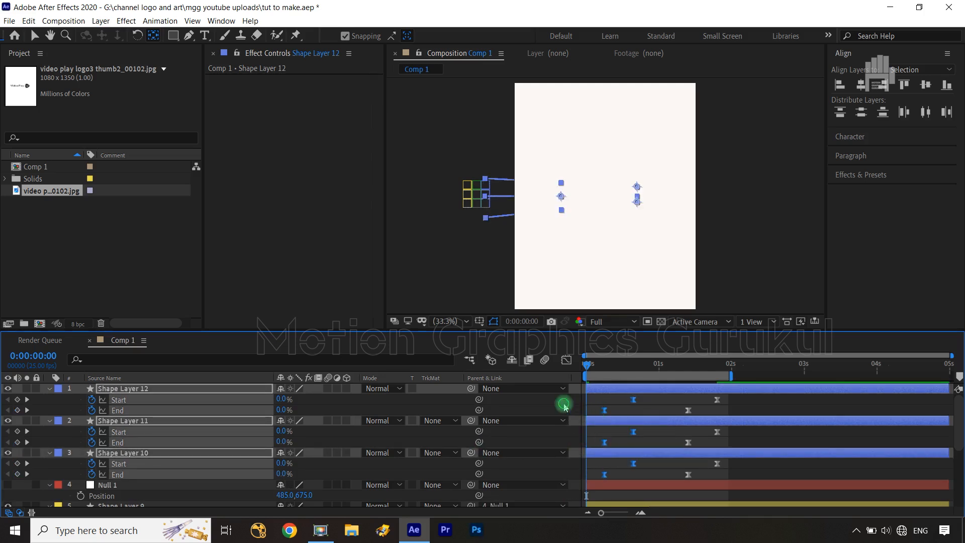
click(565, 406)
key(space)
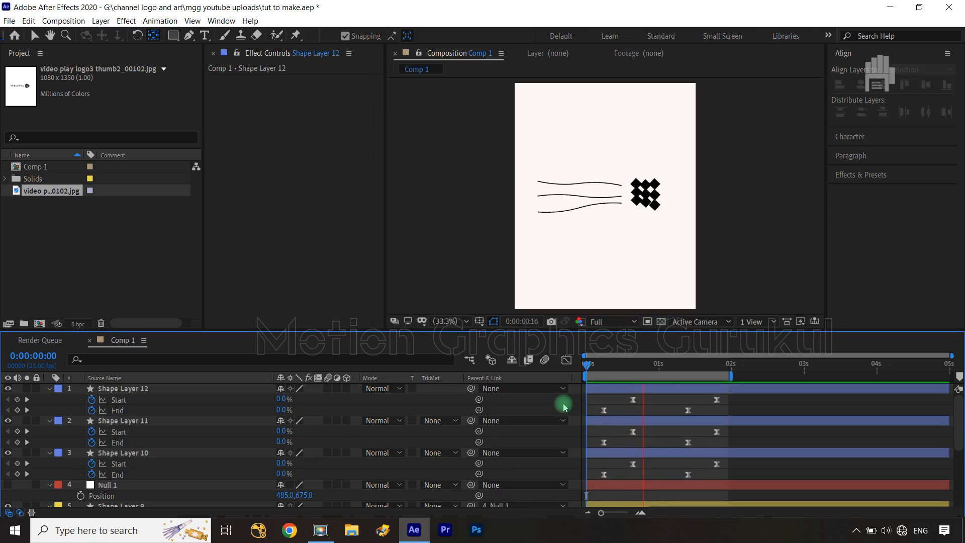
key(space)
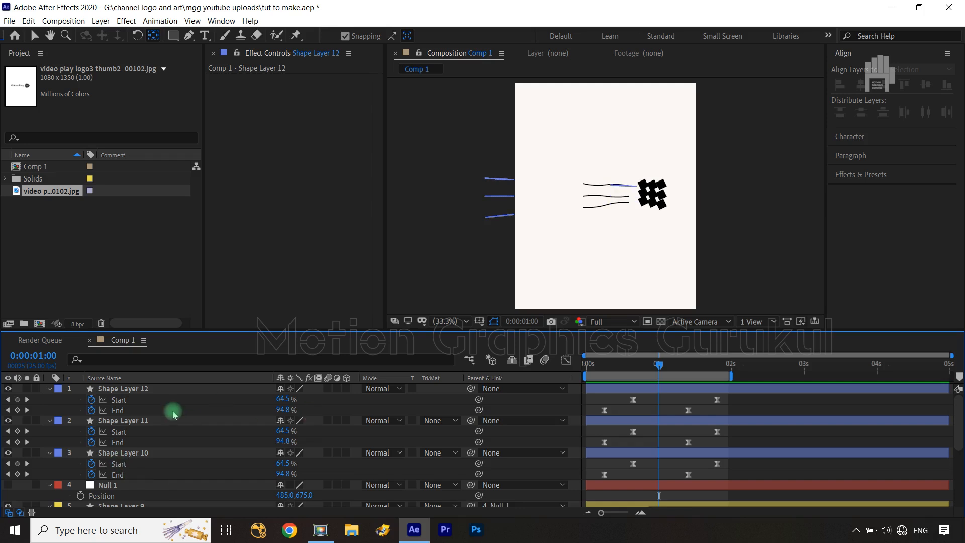
Step: Move the three line layers, Shape Layers 10 to 12, slightly right toward the square grid and preview the animation
click(174, 393)
shift+click(146, 453)
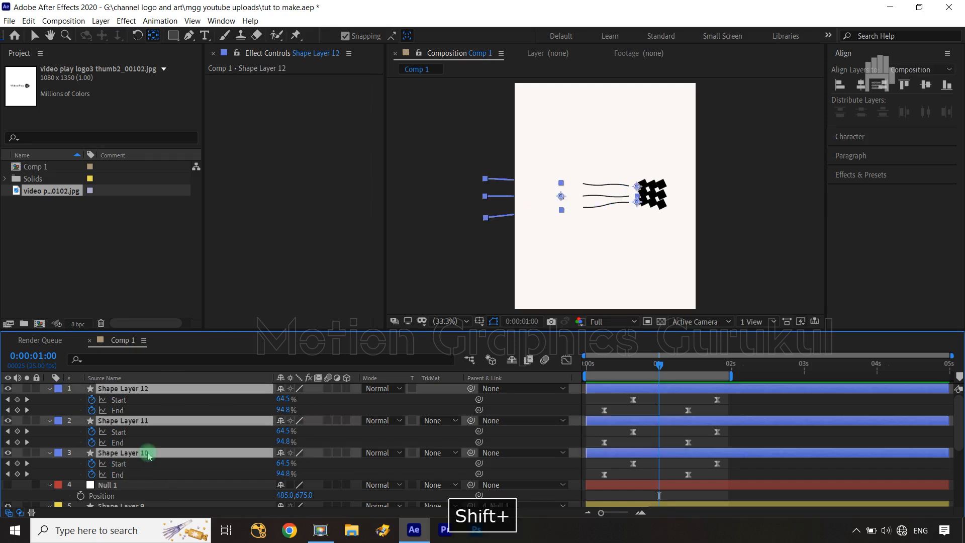
key(v)
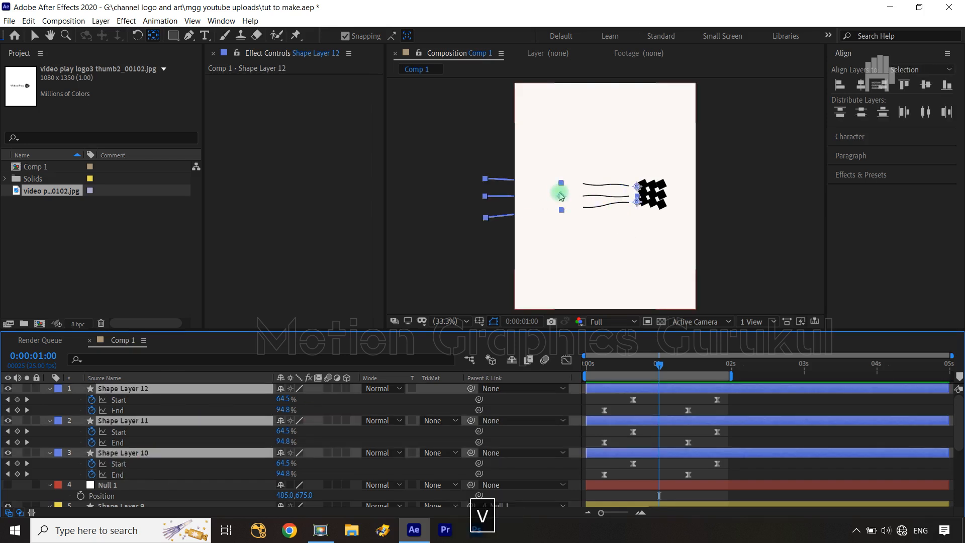
drag(559, 193, 564, 195)
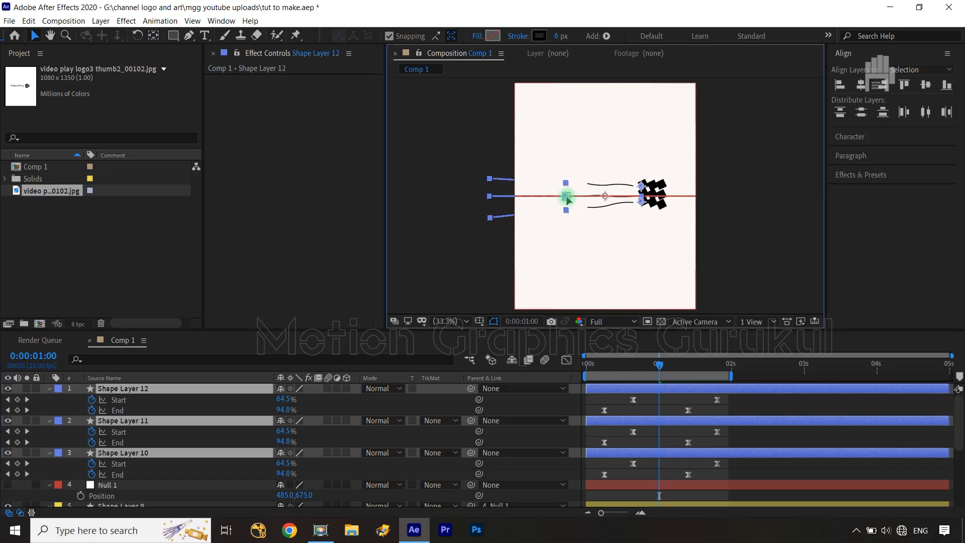
click(565, 272)
drag(659, 365, 543, 377)
click(532, 400)
key(space)
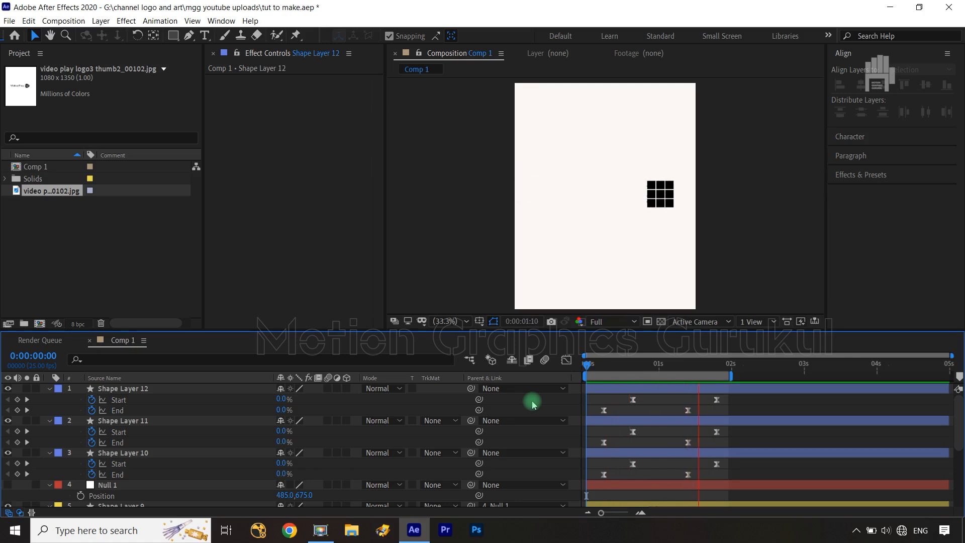
key(space)
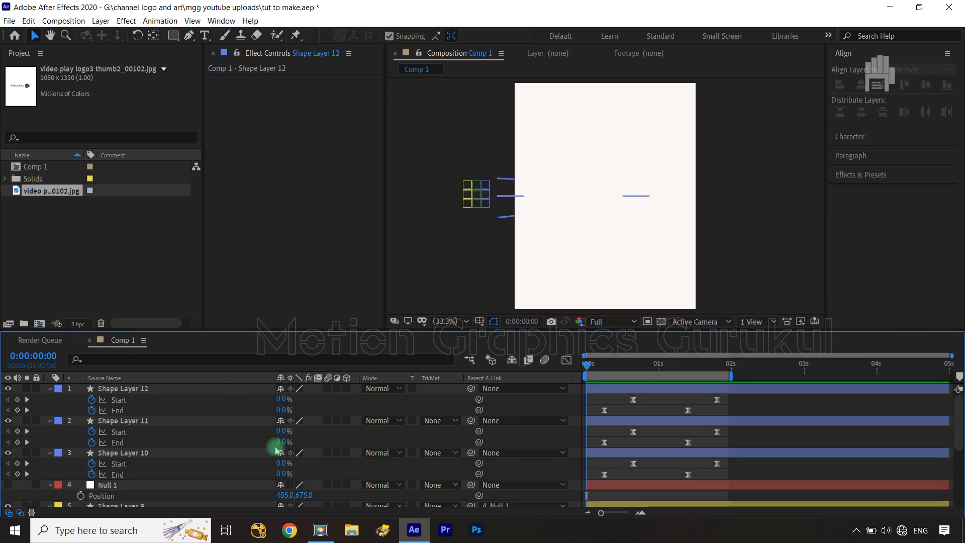
drag(587, 372, 683, 390)
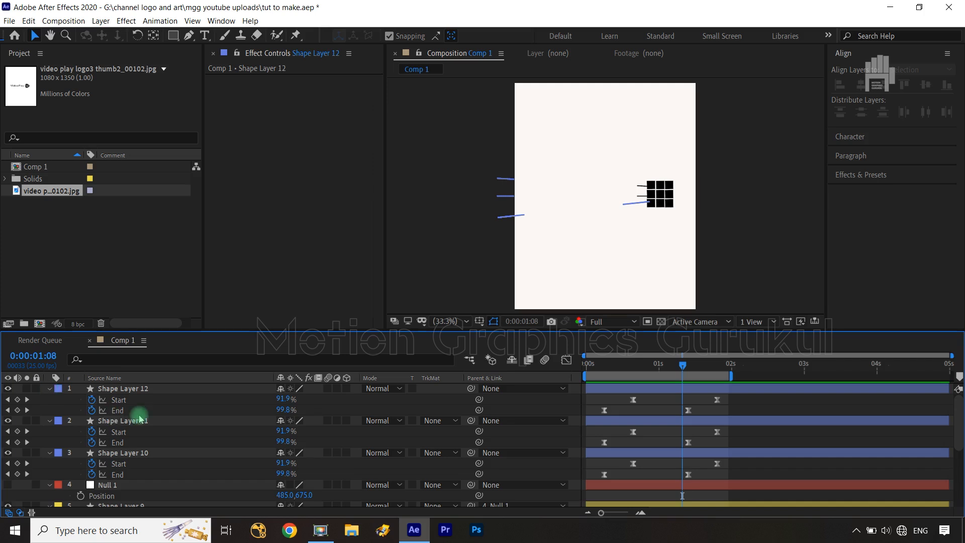
click(189, 35)
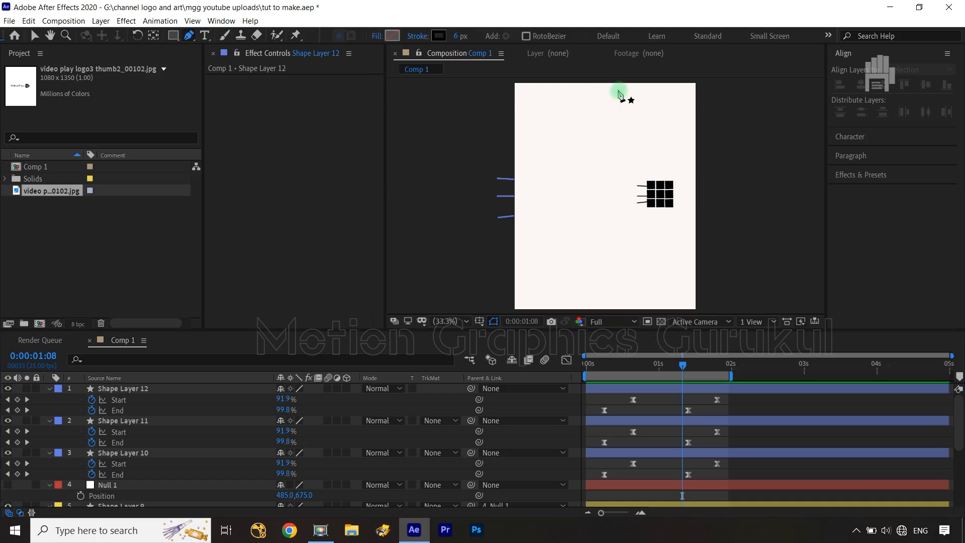
click(551, 117)
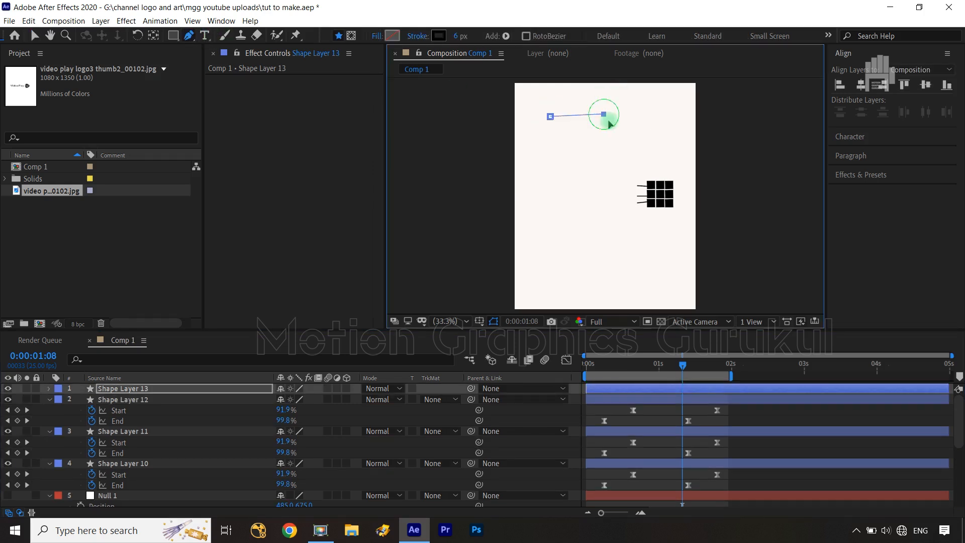
shift+click(659, 111)
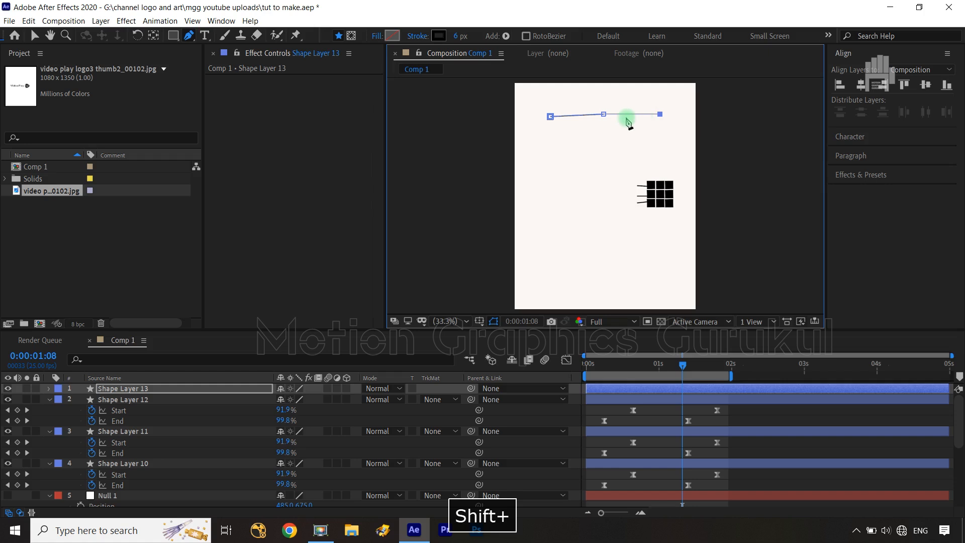
drag(604, 116, 635, 143)
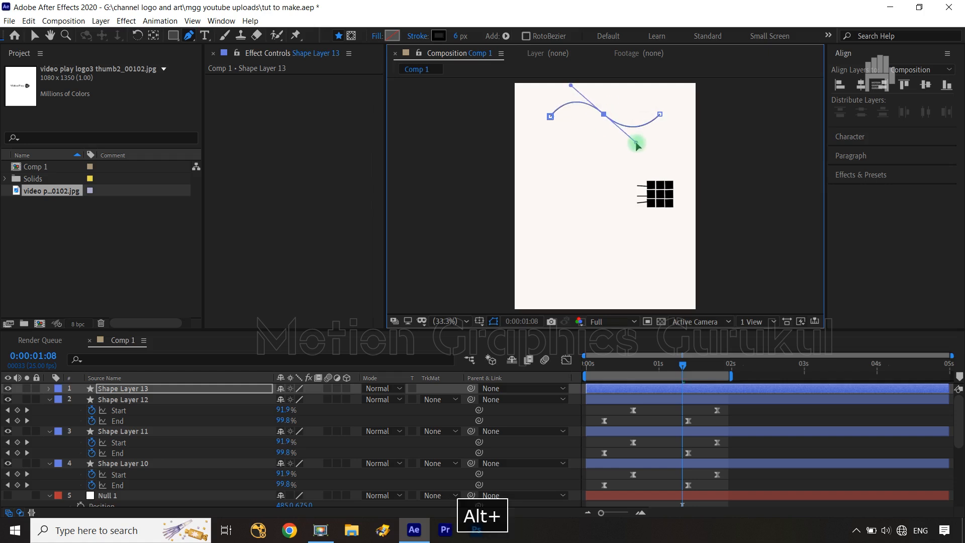
key(ctrl+z)
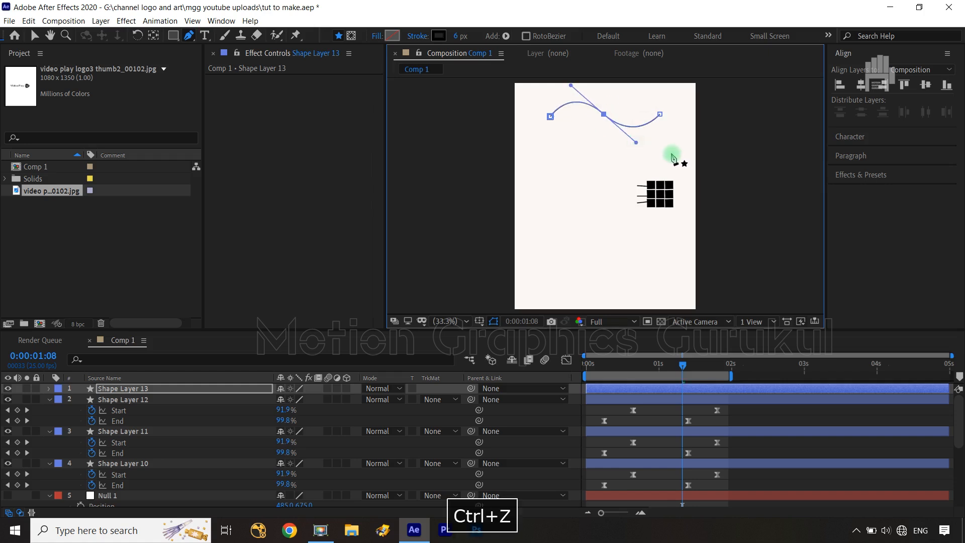
key(ctrl+z)
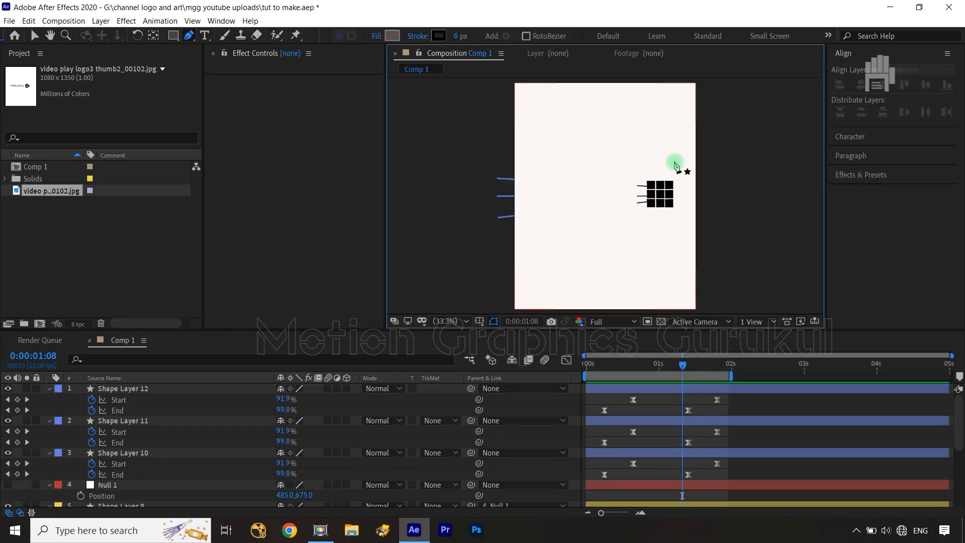
key(v)
Step: Collapse the open properties of Shape Layers 9 to 12 and Null 1, and move the current time to 0:00:01:15
click(647, 364)
drag(622, 367, 656, 374)
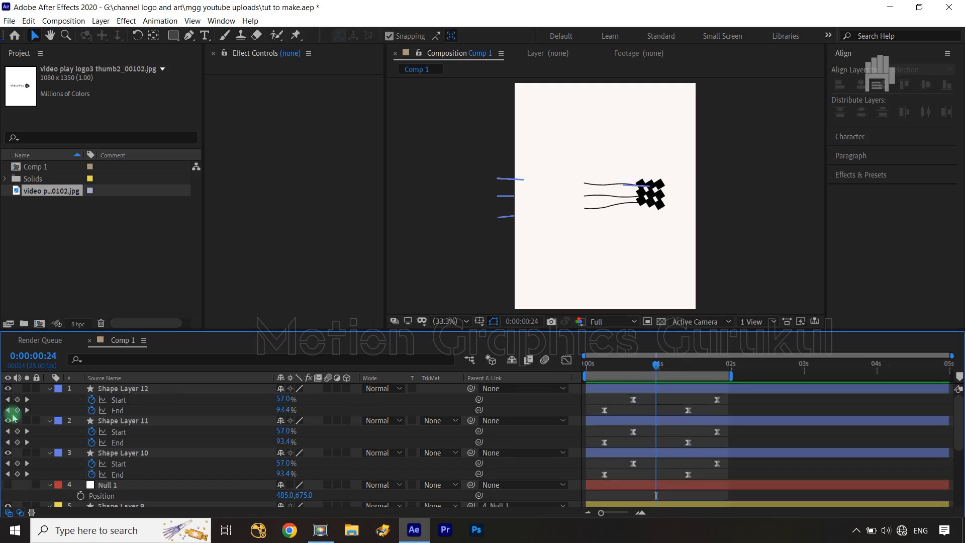
click(49, 390)
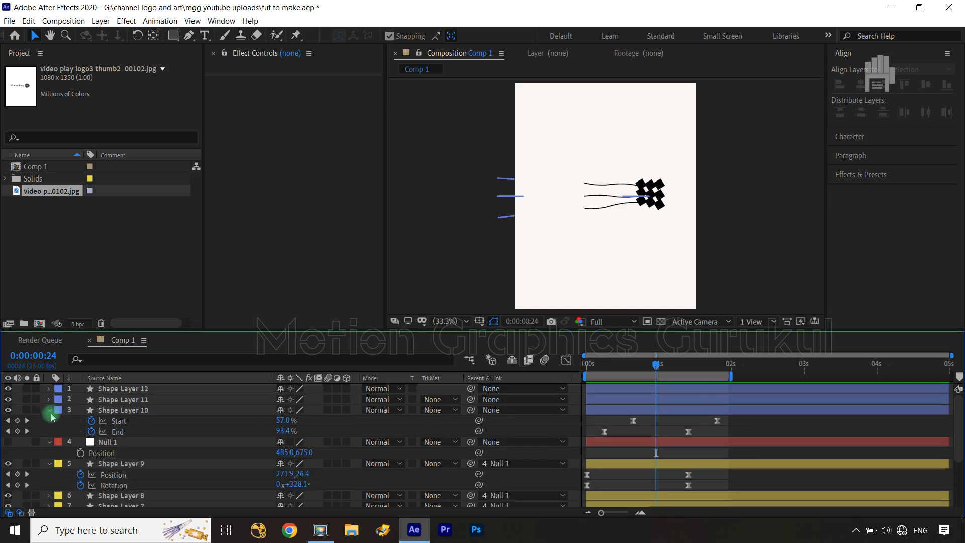
click(49, 415)
click(49, 421)
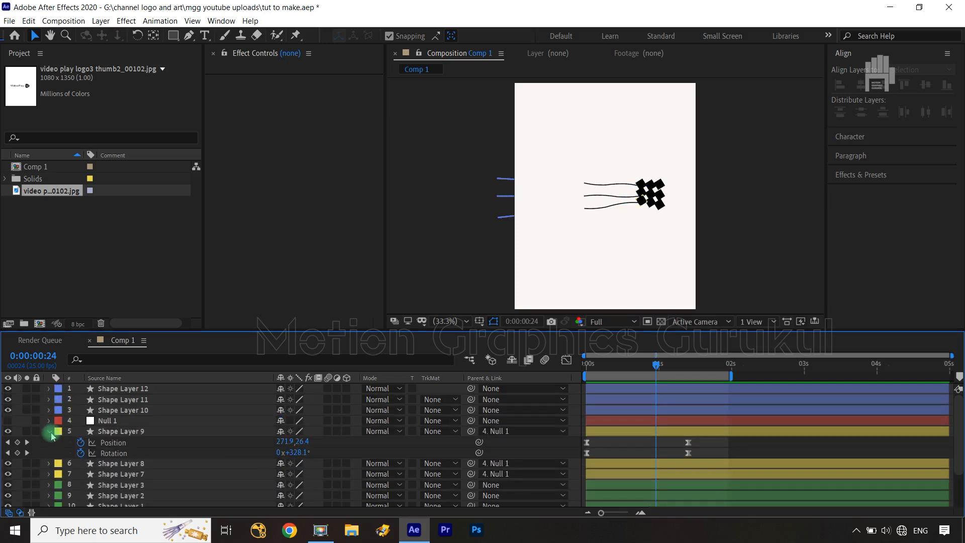
click(50, 432)
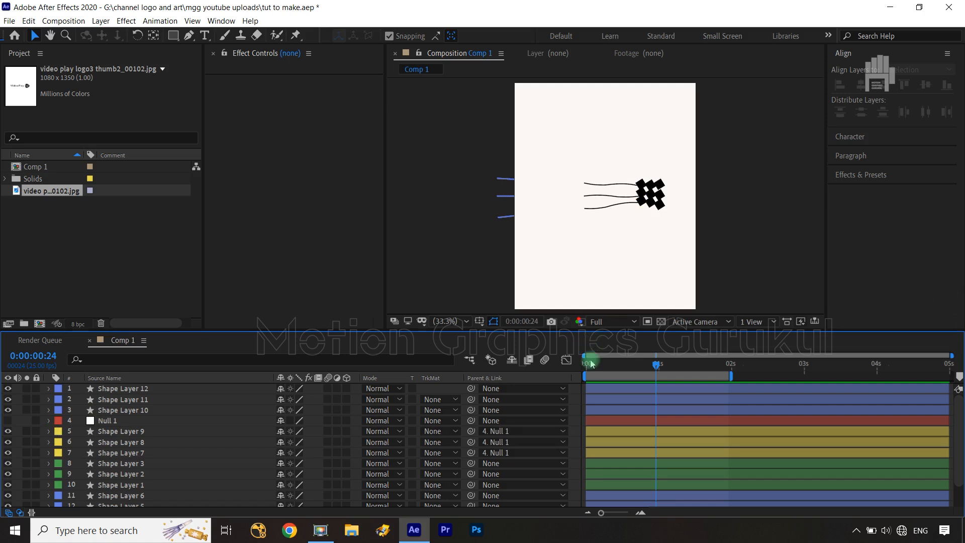
drag(657, 368, 617, 373)
drag(604, 374, 704, 380)
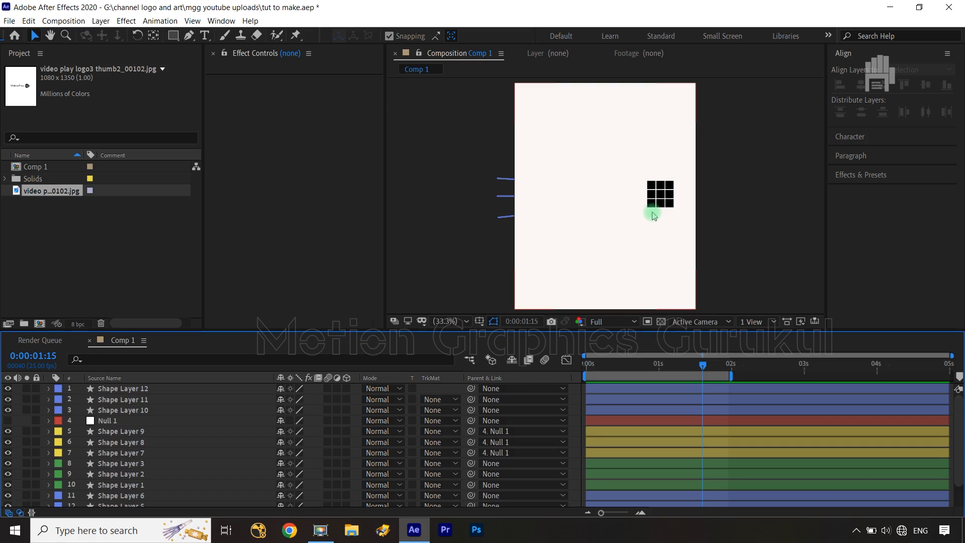
Step: Add a text layer reading "VIDEO PLAY" in the blank area beside the square grid
click(207, 36)
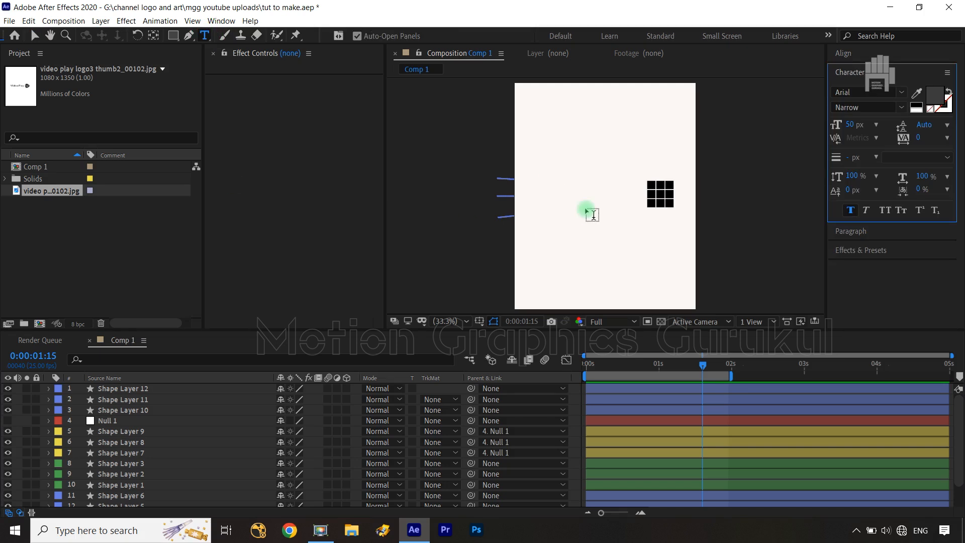
click(553, 177)
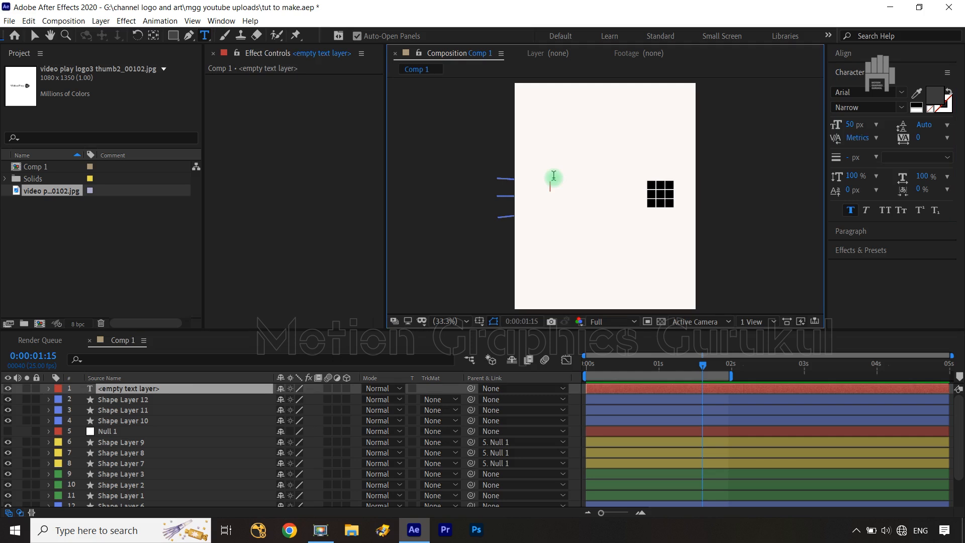
text(VIDEO)
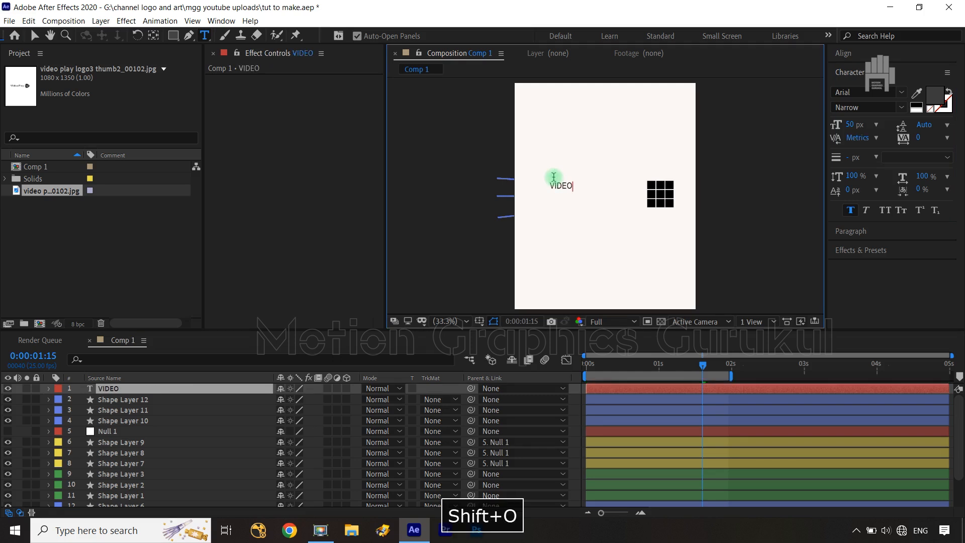
text( P)
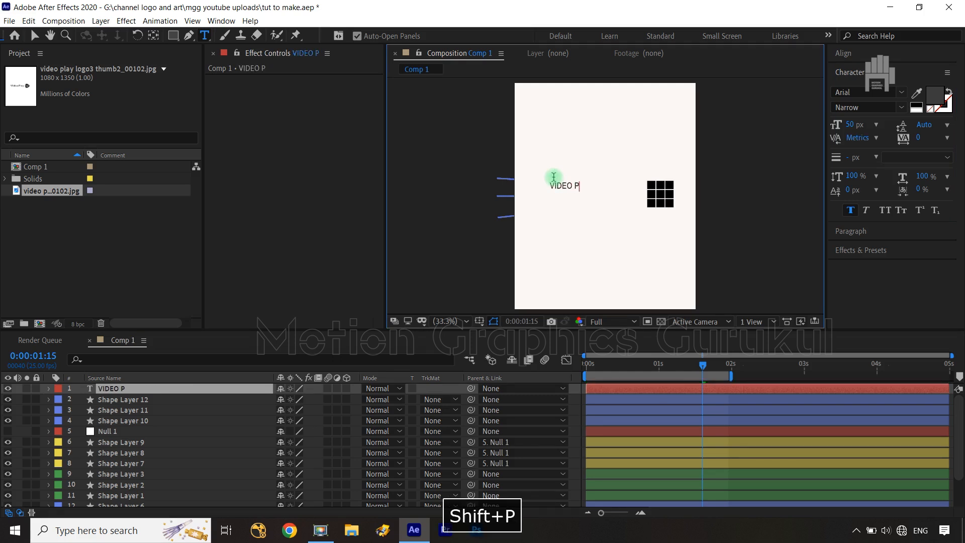
text(LAY)
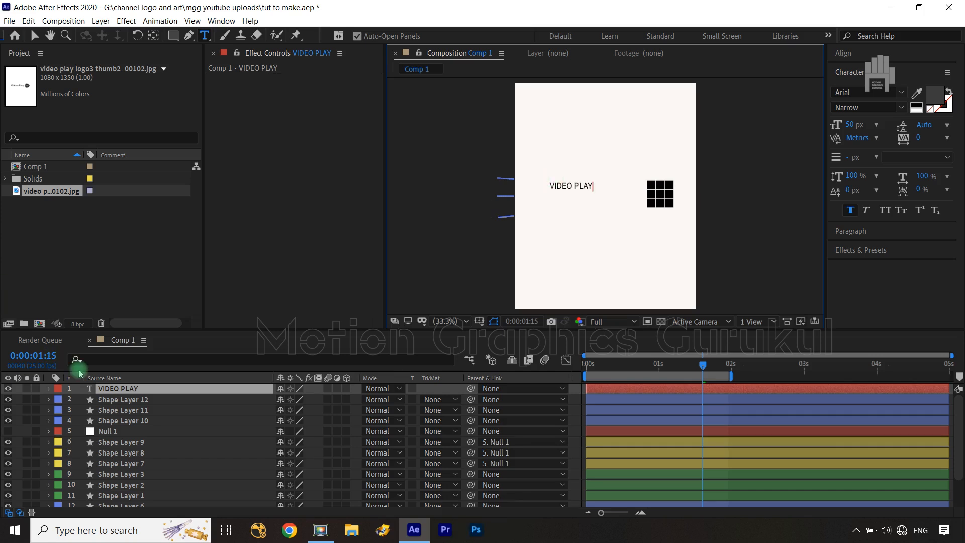
Step: Set the text layer's font to Bw Nista Geometric DEMO in the ExtraBold style
double_click(126, 391)
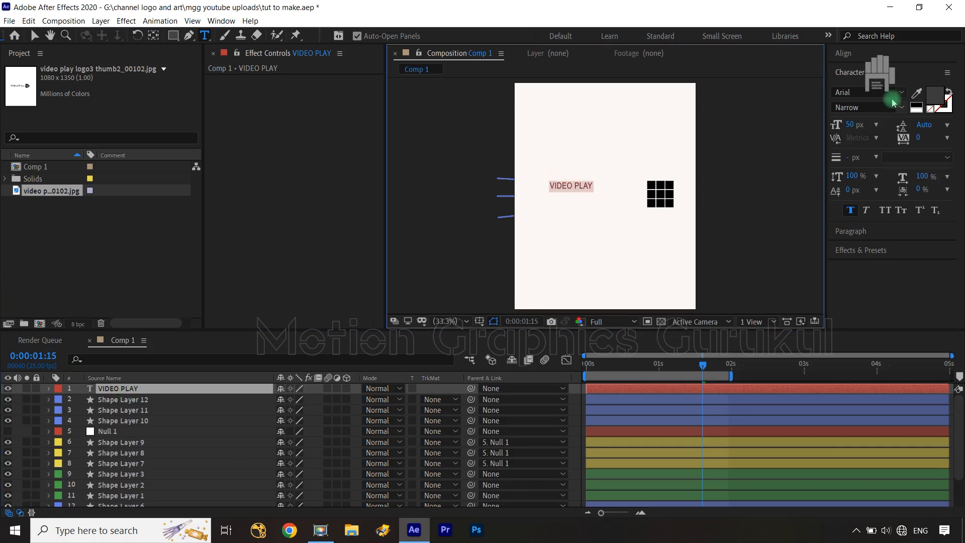
click(876, 91)
text(bw)
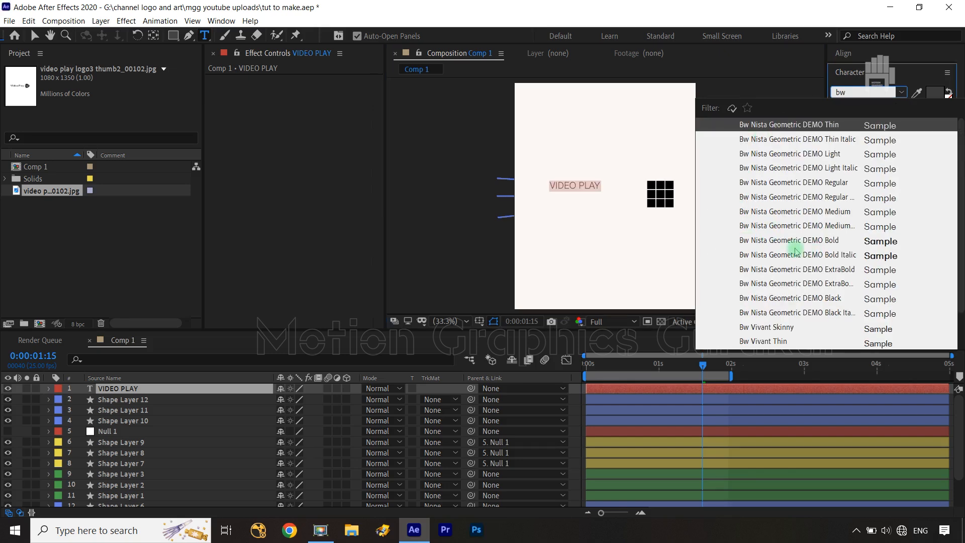
click(785, 241)
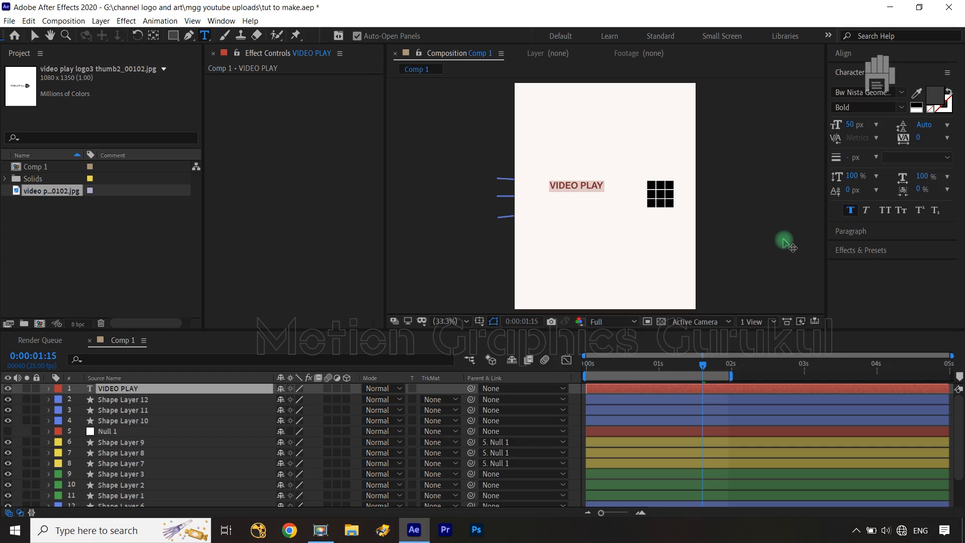
click(903, 94)
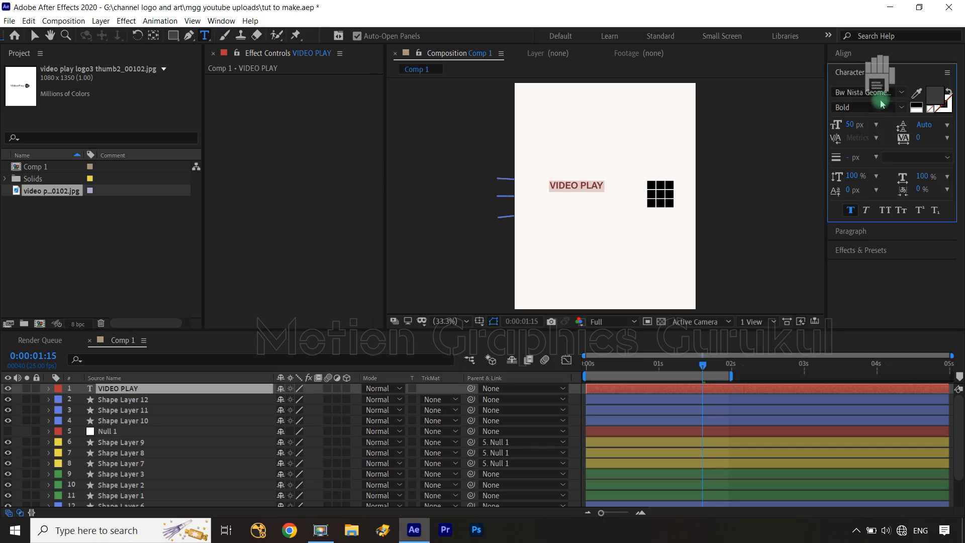
click(903, 92)
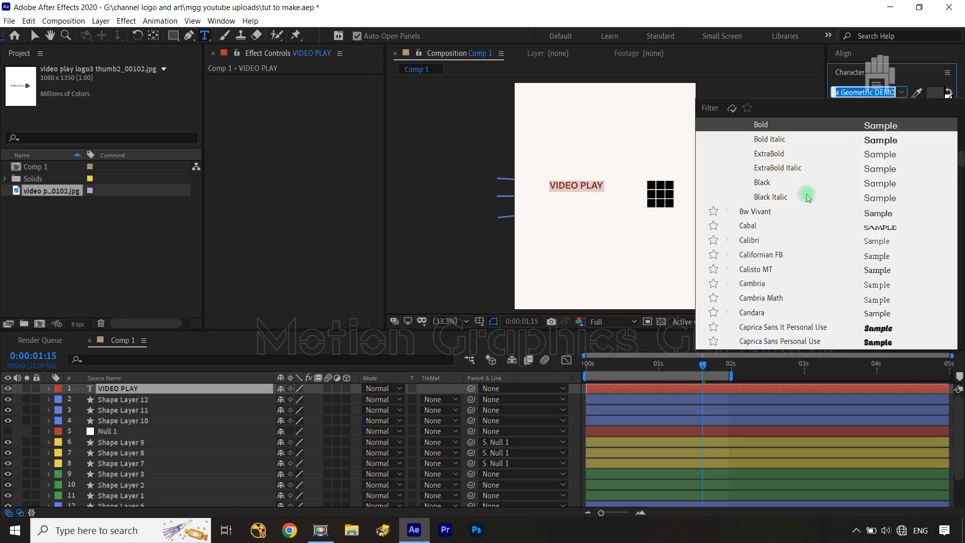
click(784, 154)
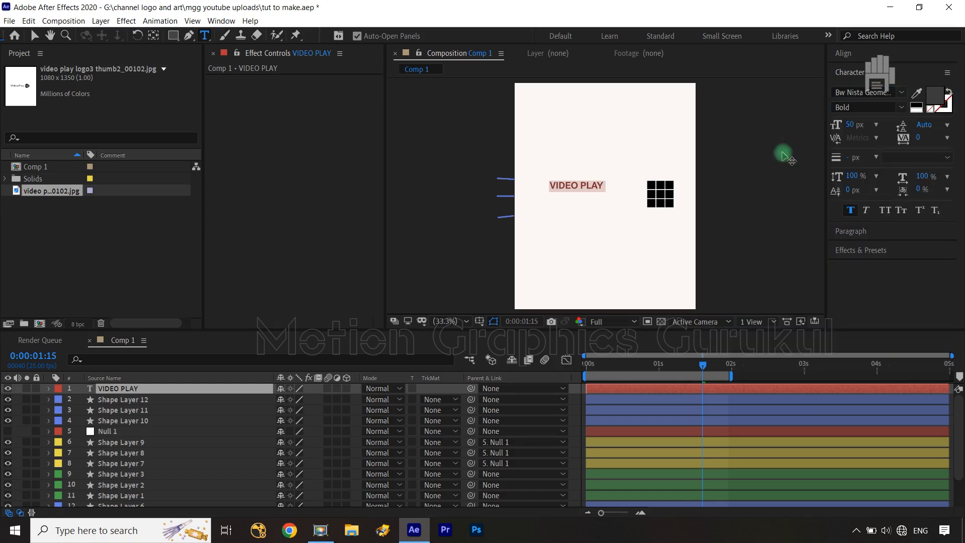
Step: Replace the text layer's wording with "Video Play" in mixed case
click(145, 388)
double_click(146, 388)
text(V)
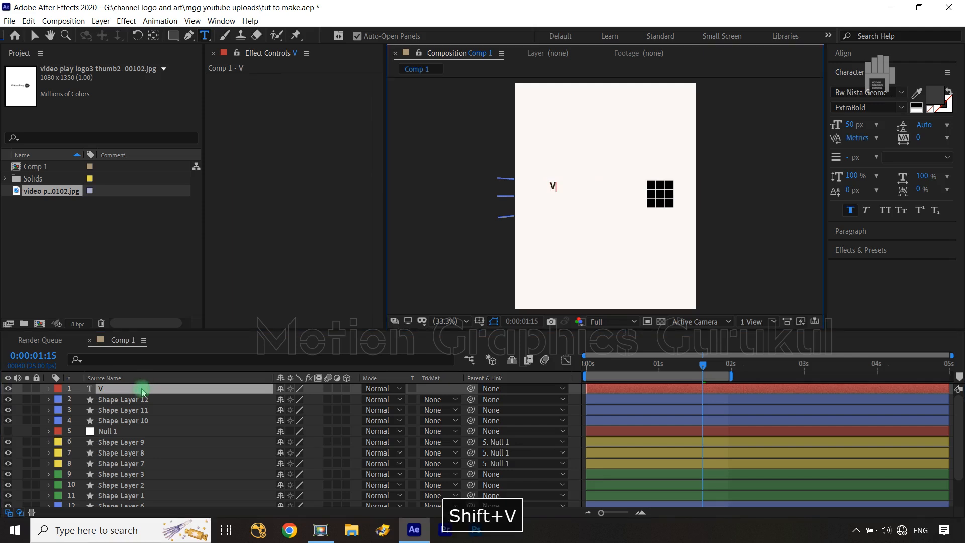
text(ideo Play)
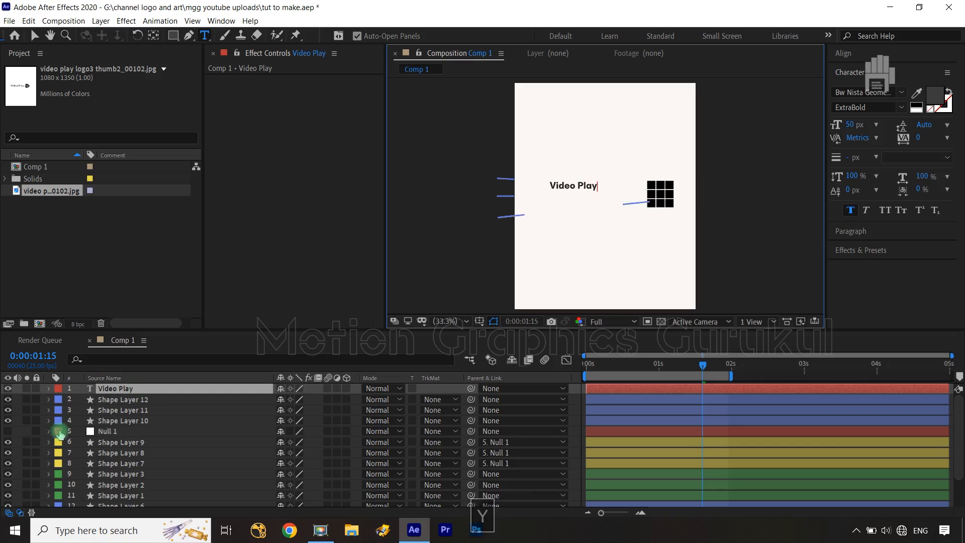
Step: Set the font size of the Video Play text to 102 px
double_click(115, 389)
click(850, 126)
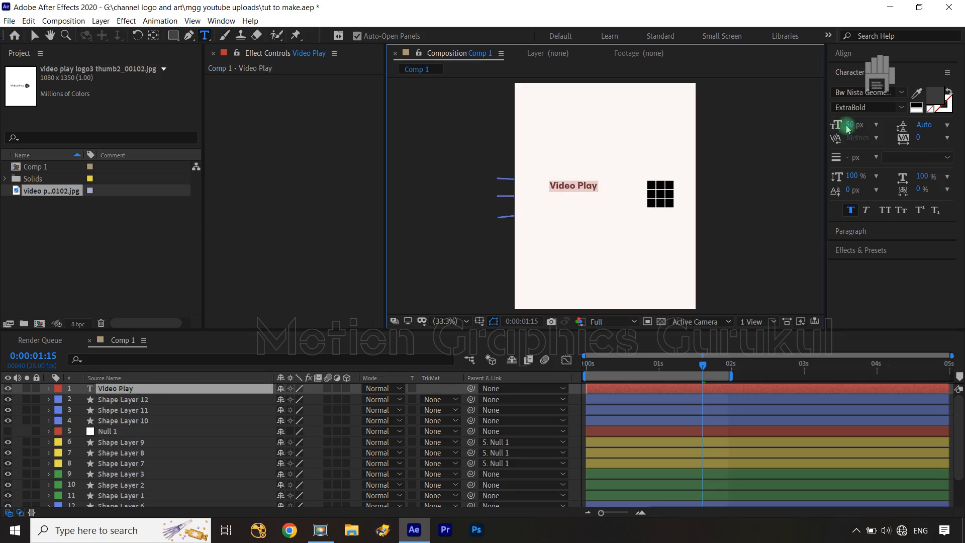
drag(855, 126, 885, 125)
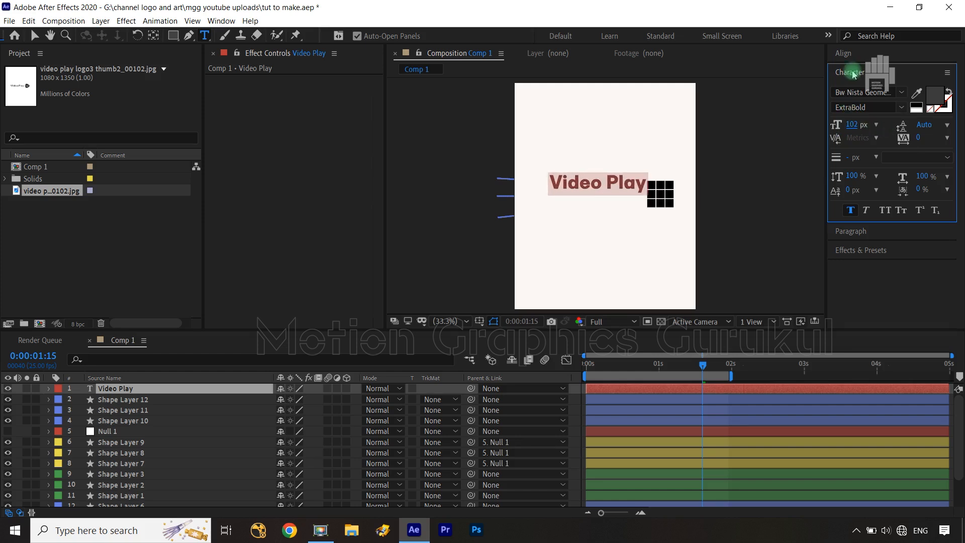
Step: Centre the Video Play text vertically in the composition and shift it left to position 177, 704.4
click(844, 53)
click(928, 88)
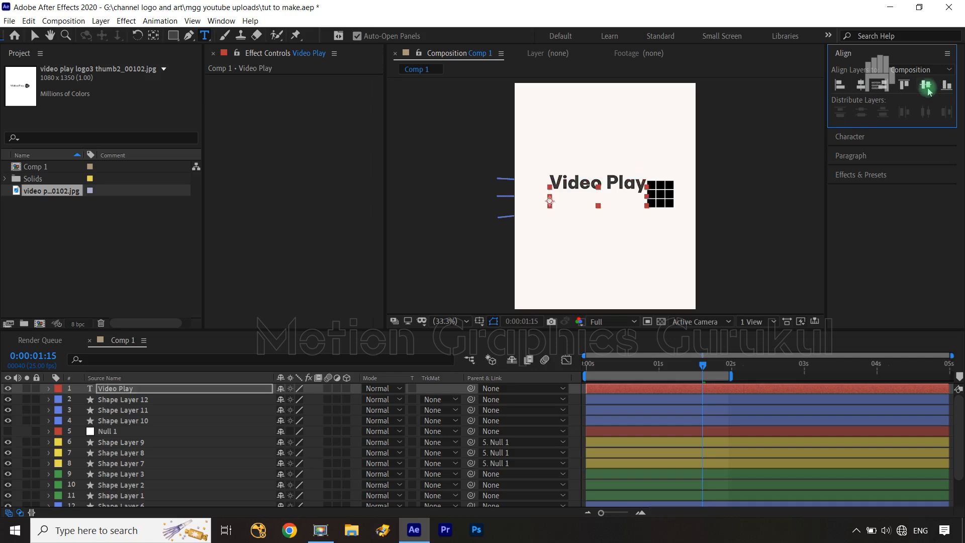
click(133, 388)
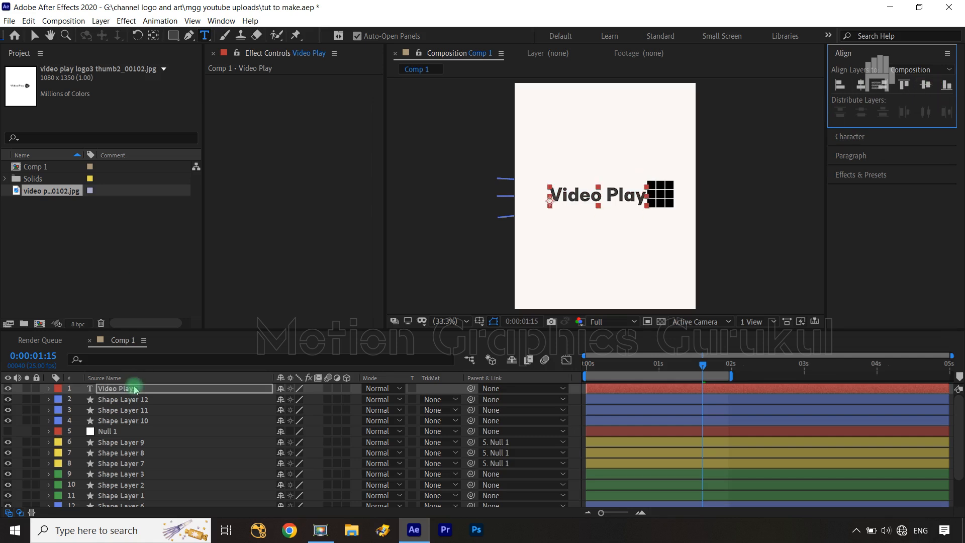
key(p)
drag(280, 401, 260, 401)
click(319, 400)
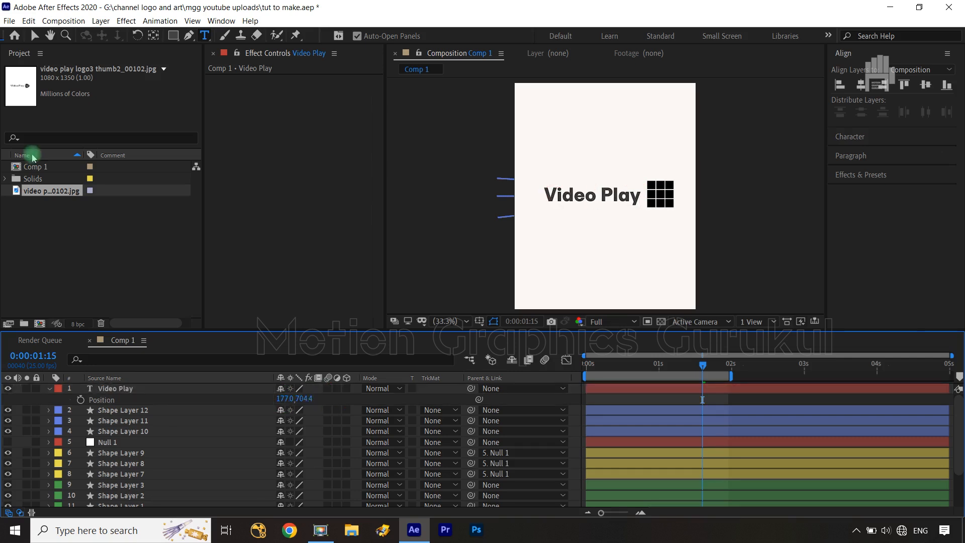
Step: Turn off Faux Bold for the Video Play text and scrub back to 0:00:00:18
click(135, 398)
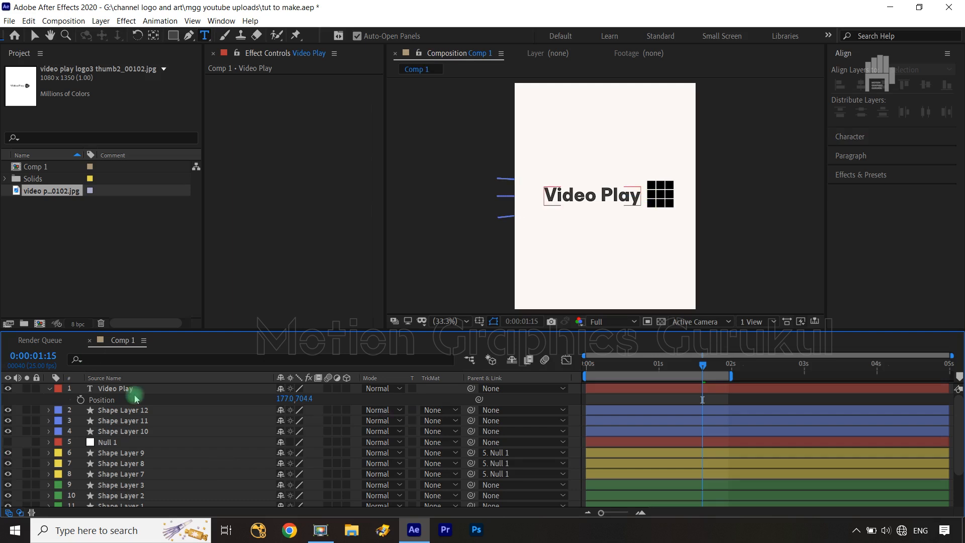
click(134, 389)
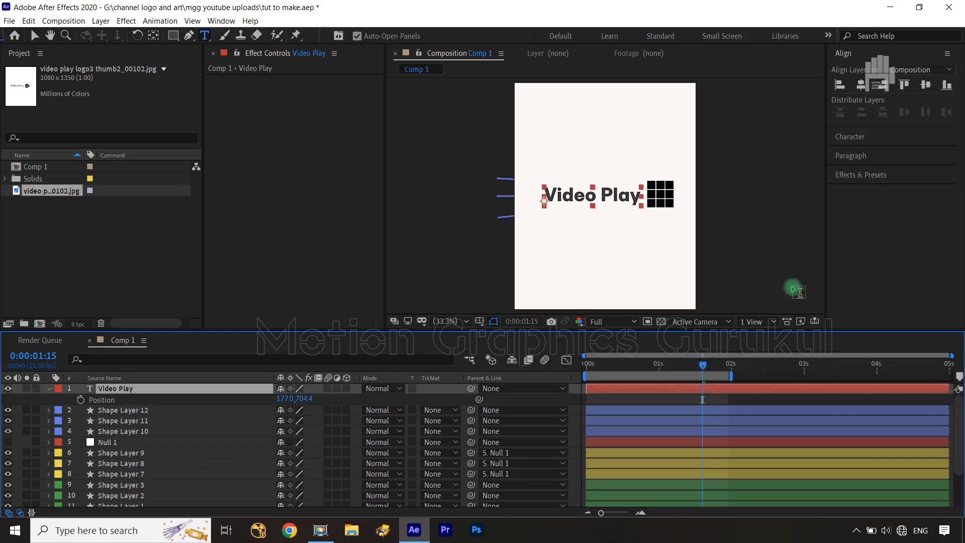
click(854, 138)
click(864, 217)
click(532, 401)
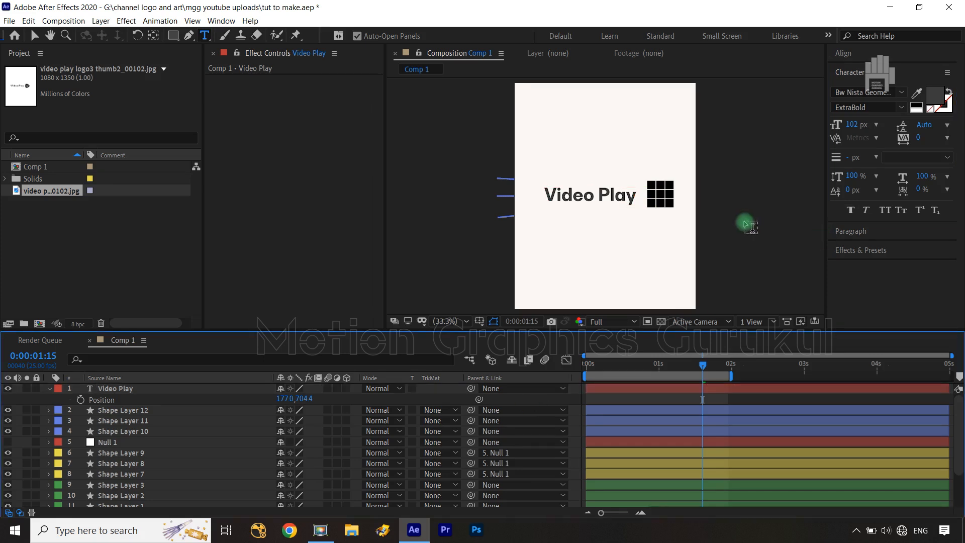
key(v)
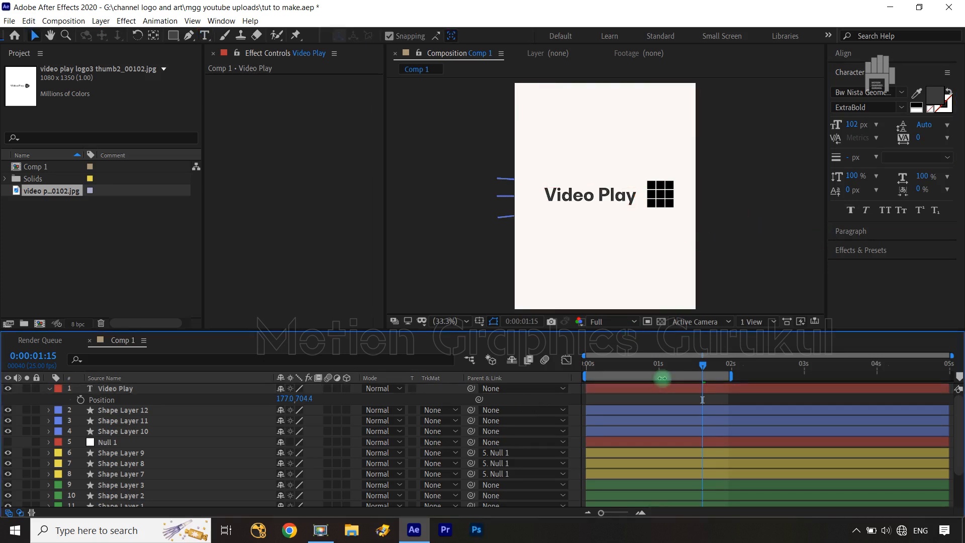
drag(702, 363, 642, 366)
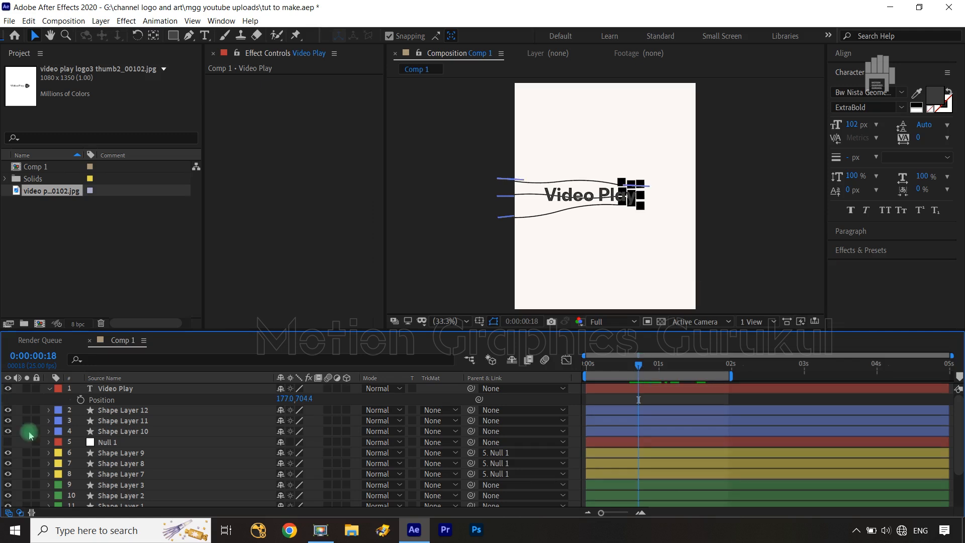
Step: Centre the Video Play layer's anchor point on its text and add a Position keyframe at 0:00:00:18
click(80, 400)
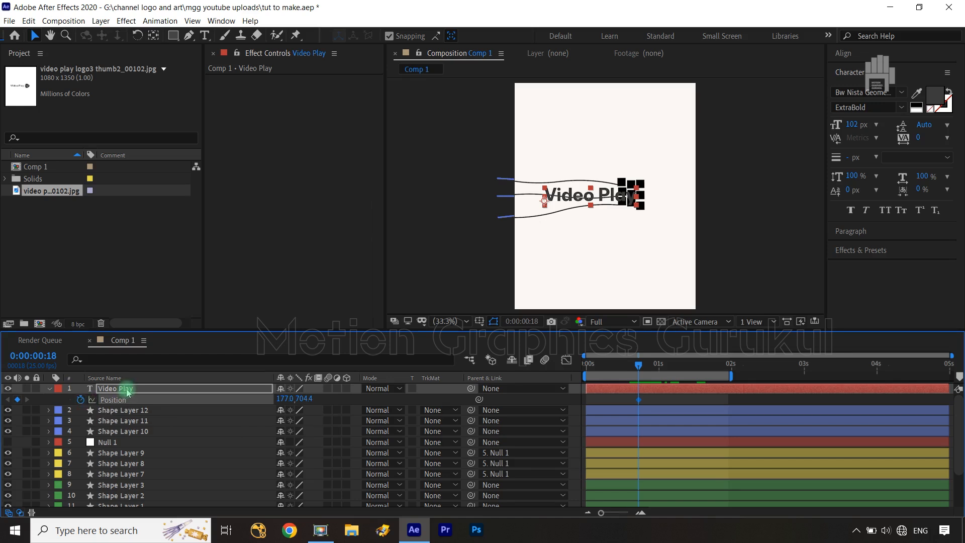
click(81, 399)
click(117, 389)
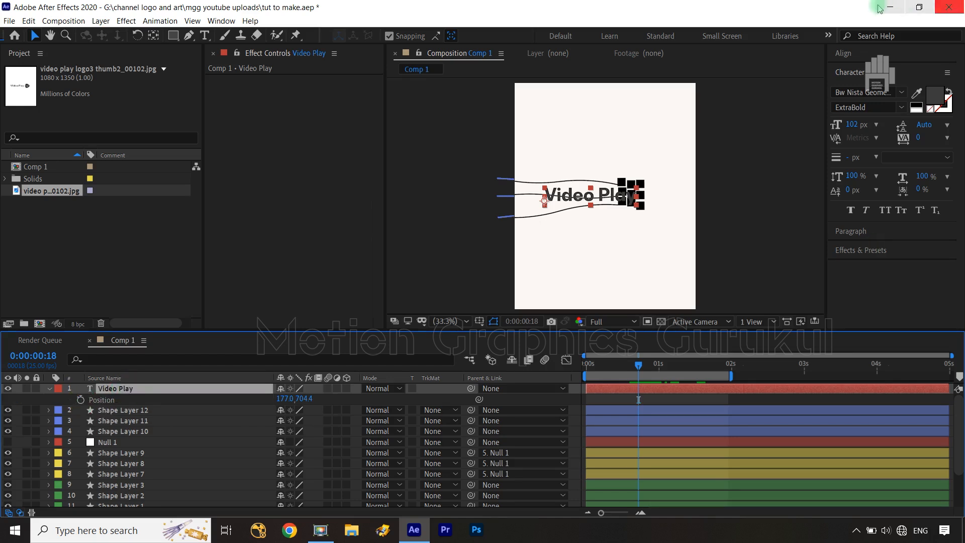
click(854, 231)
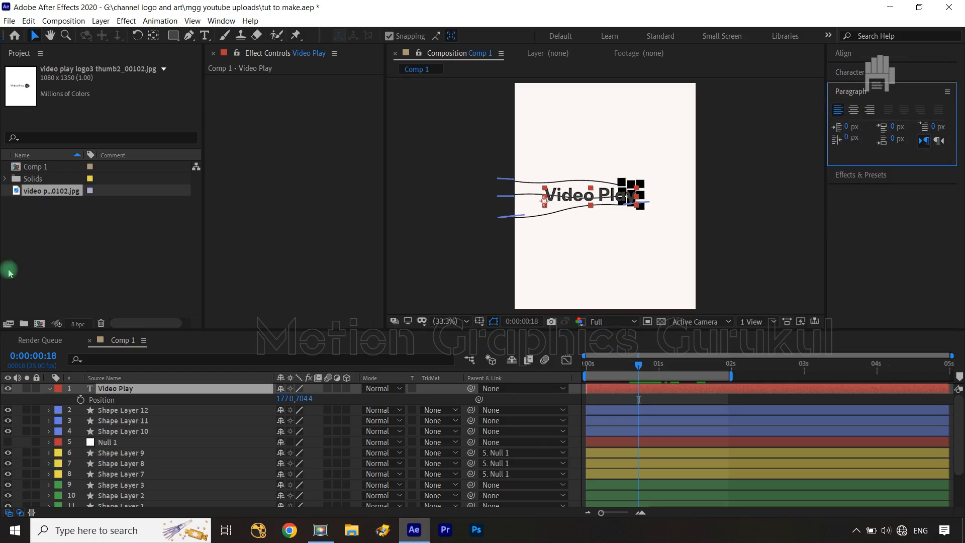
key(y)
key(ctrl+alt+Home)
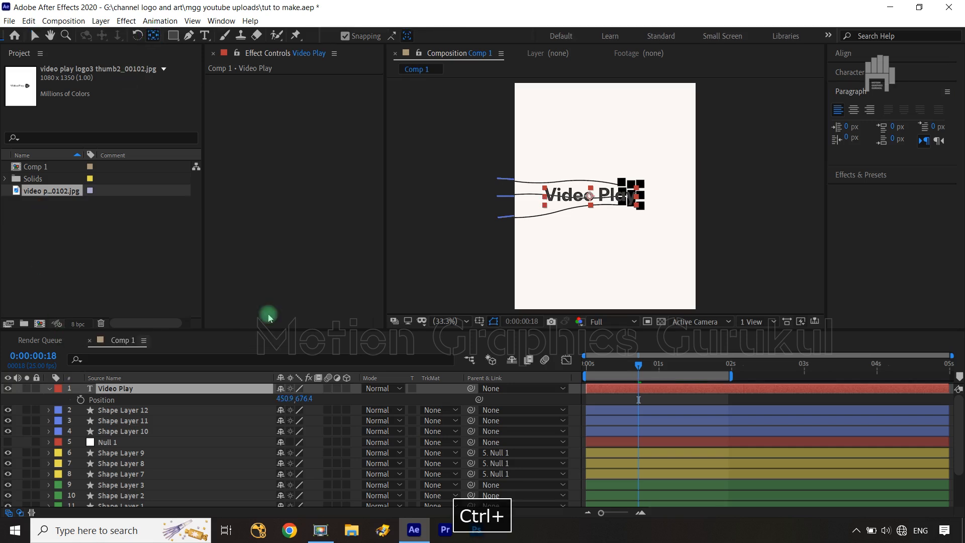
click(80, 401)
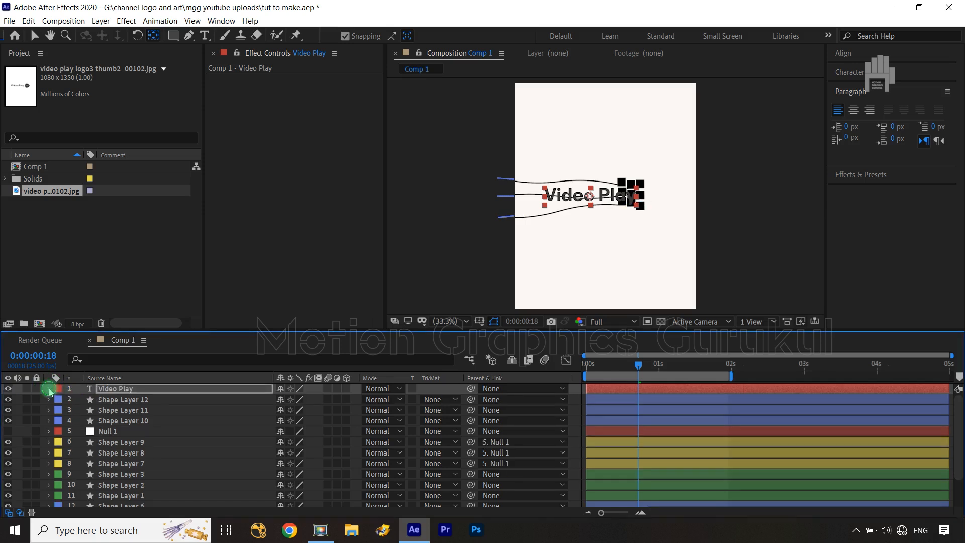
Step: Add a Tracking animator to the Video Play text and set its Tracking Amount to 20
click(49, 389)
click(354, 400)
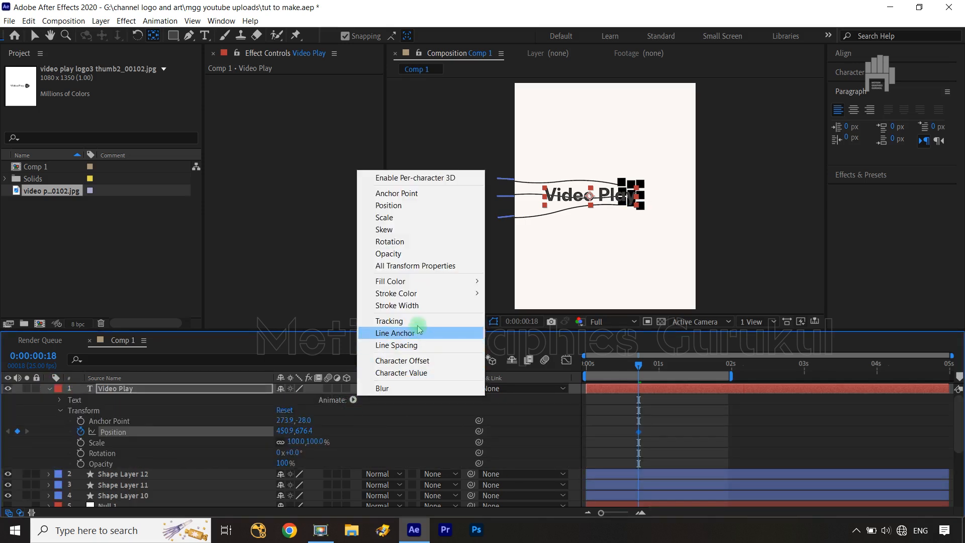
click(390, 321)
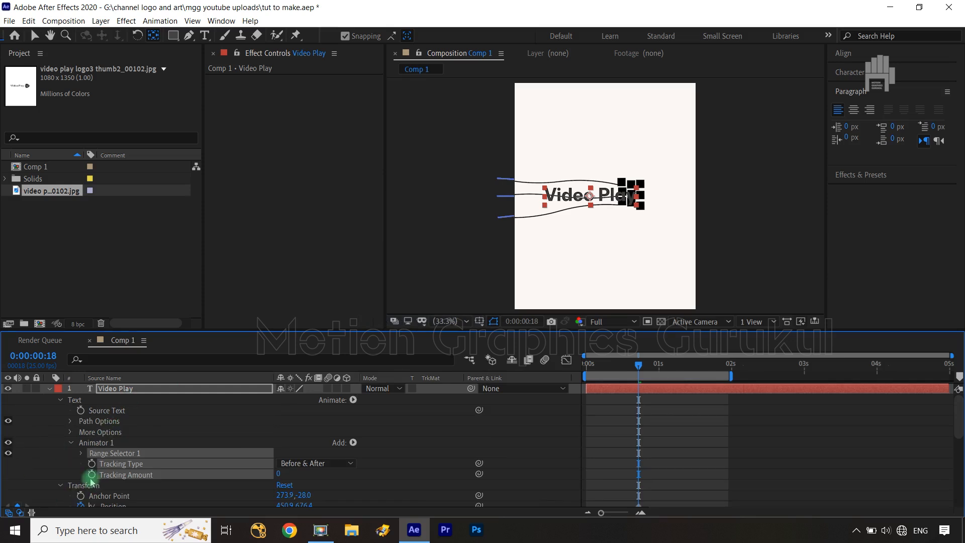
click(146, 485)
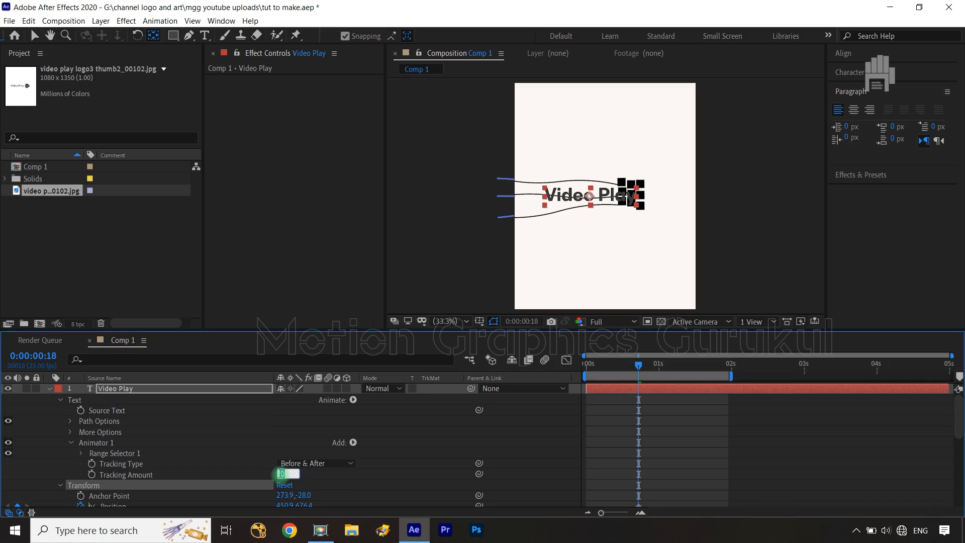
text(20)
click(350, 483)
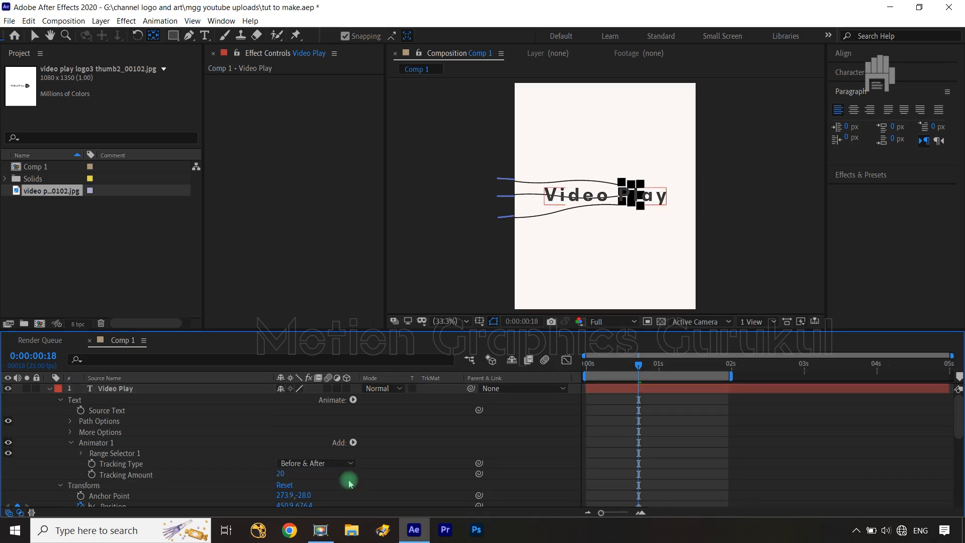
Step: Keyframe the Range Selector's Start at 0% at 0:00:00:18 and 100% at 0:00:01:11, adding a Position keyframe at 0:00:01:11
click(81, 454)
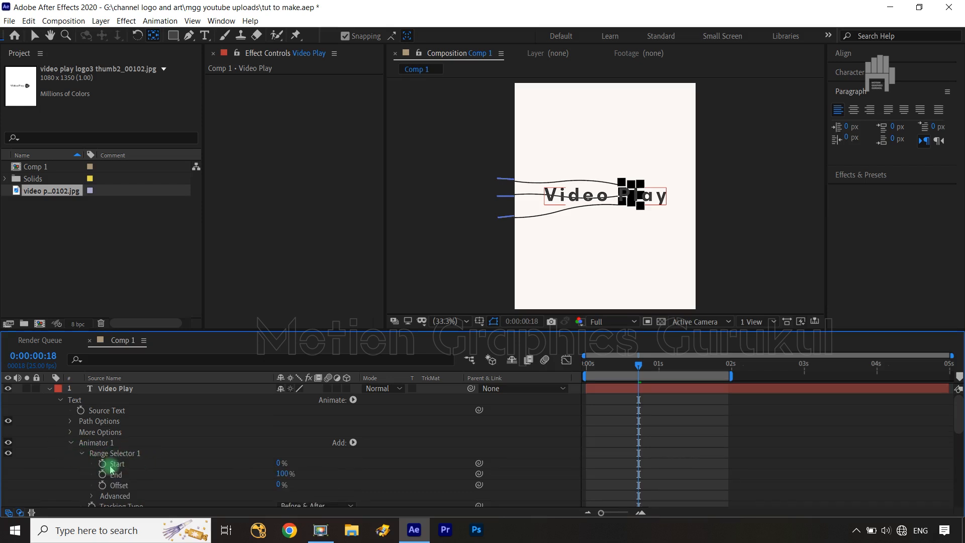
click(103, 463)
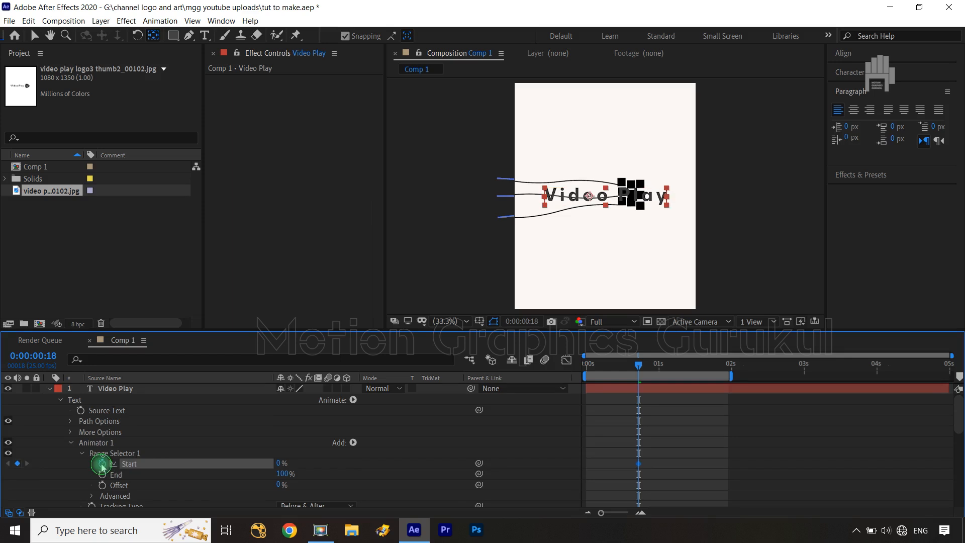
click(159, 391)
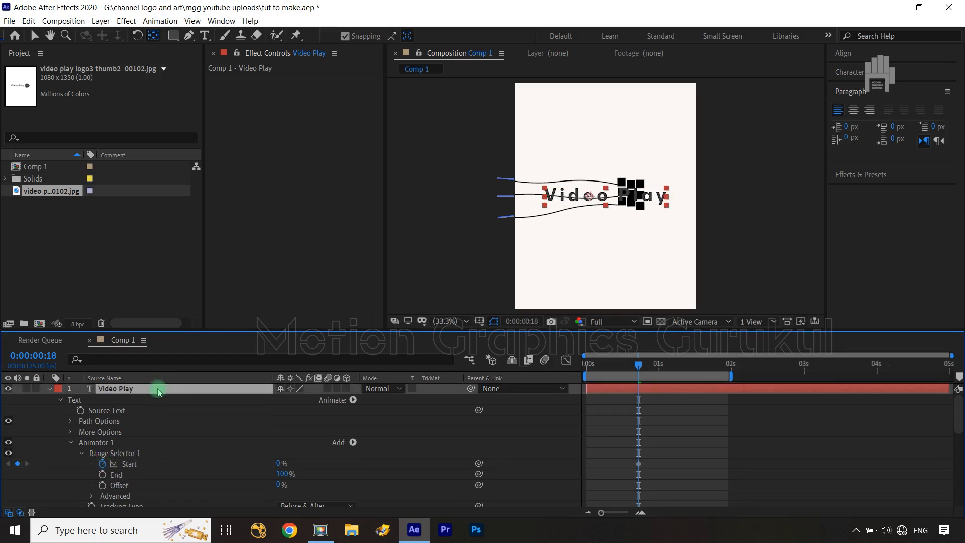
key(u)
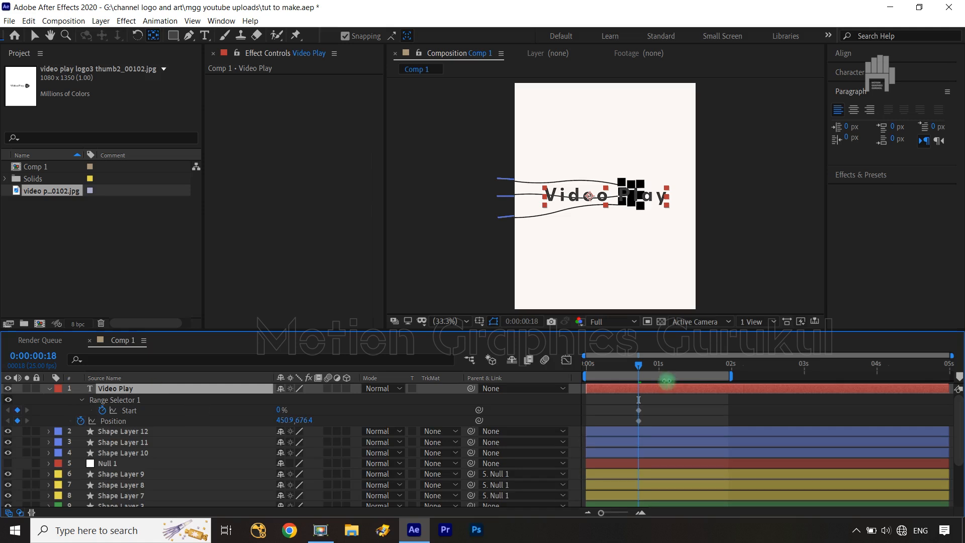
drag(640, 369, 690, 378)
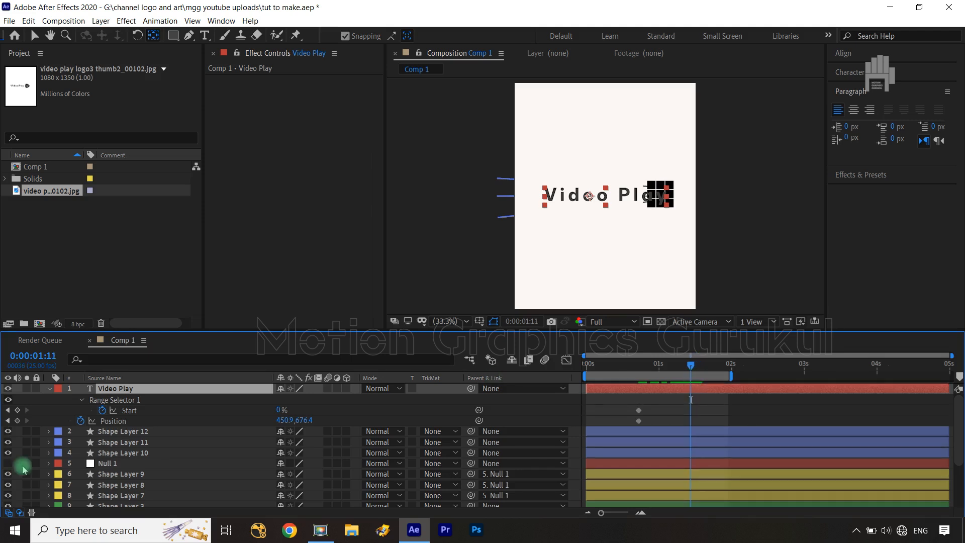
click(17, 420)
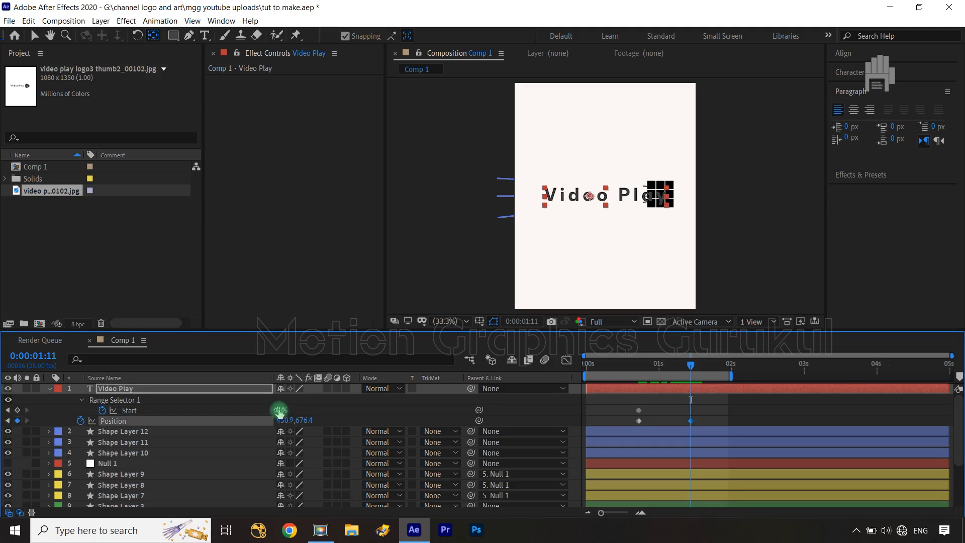
drag(280, 410, 378, 401)
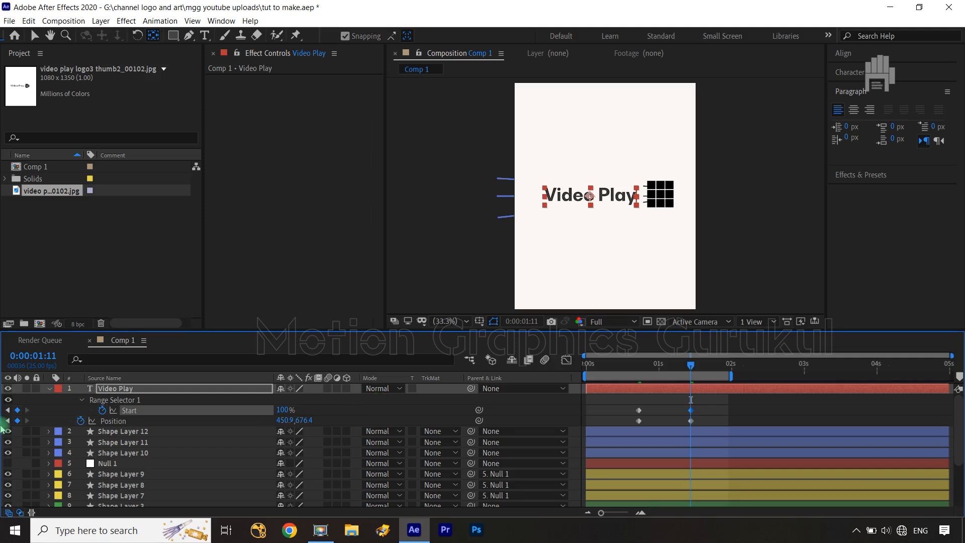
Step: Set the Position keyframe at 0:00:00:18 to 898.9, 676.4 and trim the Video Play layer's in point to 0:00:00:20
click(7, 421)
drag(282, 421, 542, 402)
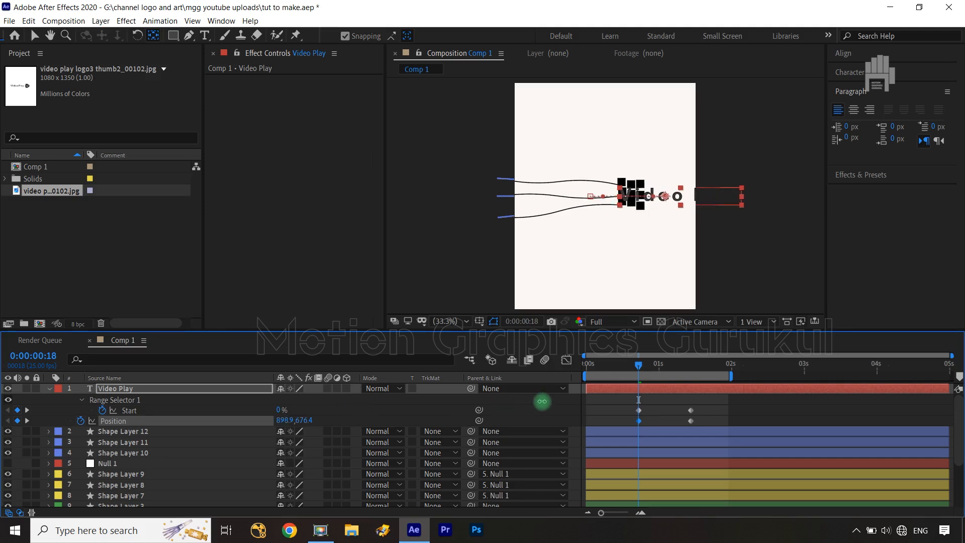
key(ctrl+Right)
key(ctrl+Right)
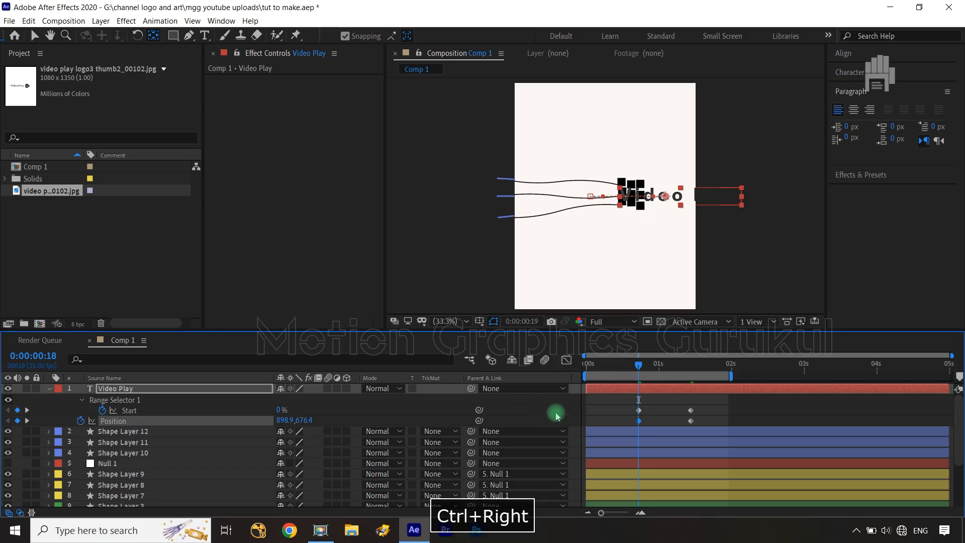
click(233, 390)
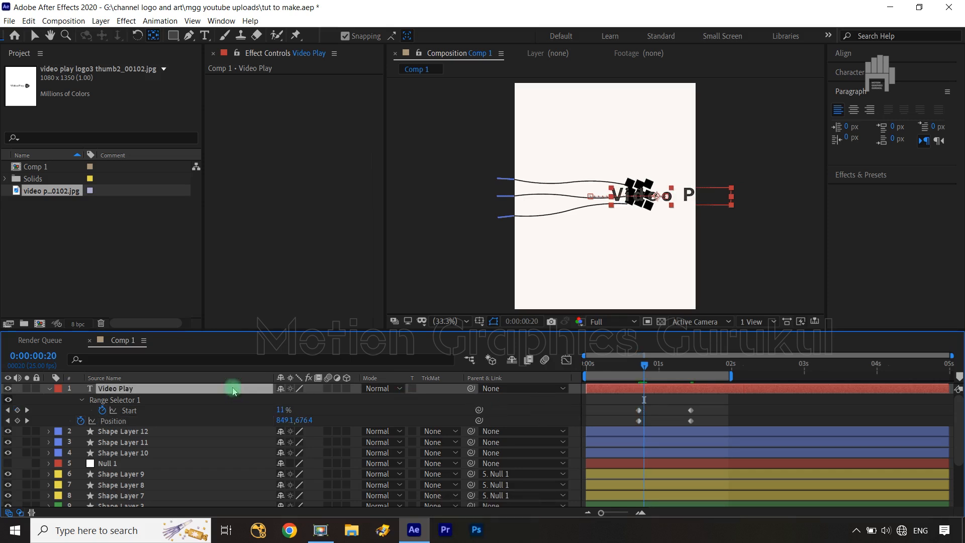
key(alt+bracketleft)
Step: Apply Easy Ease to the Start and Position keyframes and shape their speed curves to peak early and slow down gradually
click(708, 408)
drag(688, 420, 633, 427)
key(F9)
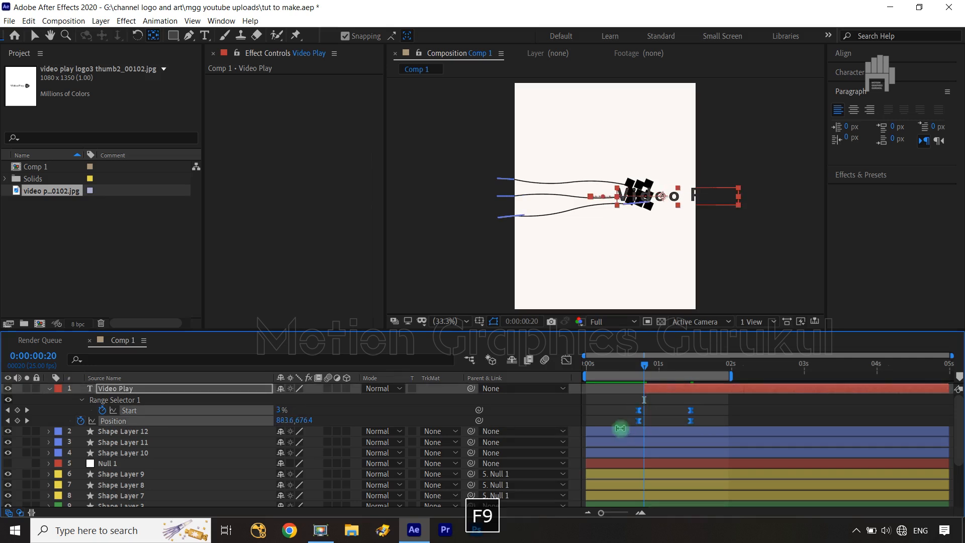
click(568, 360)
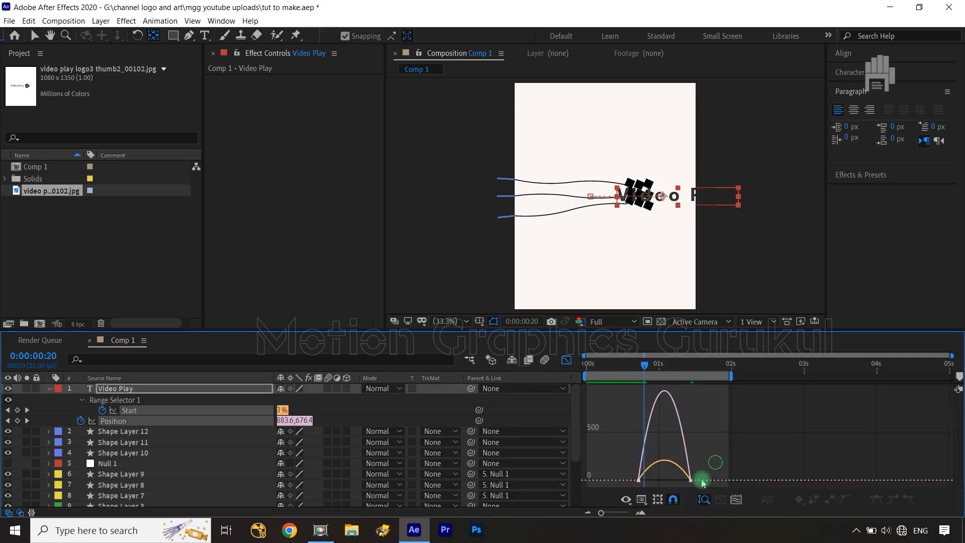
click(684, 482)
mouse_move(680, 483)
mouse_down()
mouse_move(654, 482)
mouse_move(664, 481)
mouse_up()
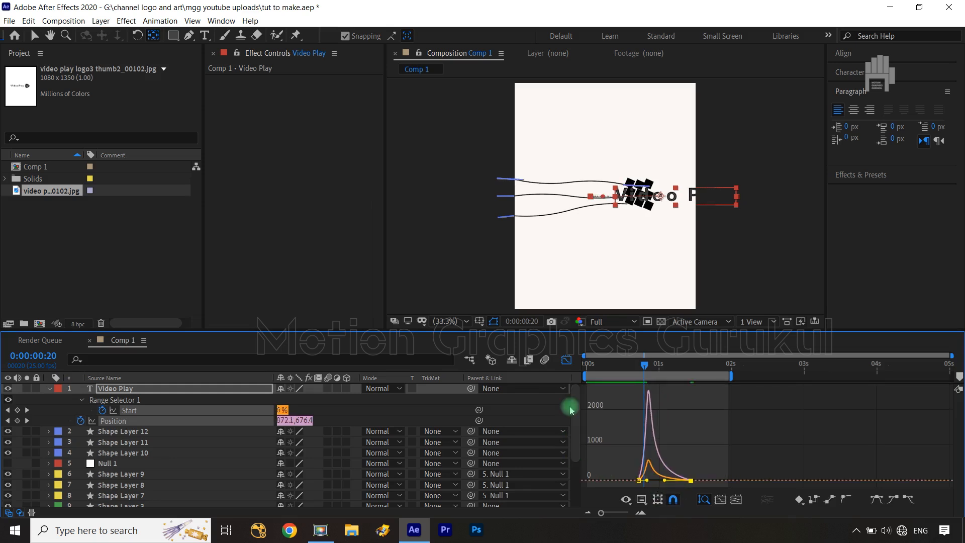
click(567, 359)
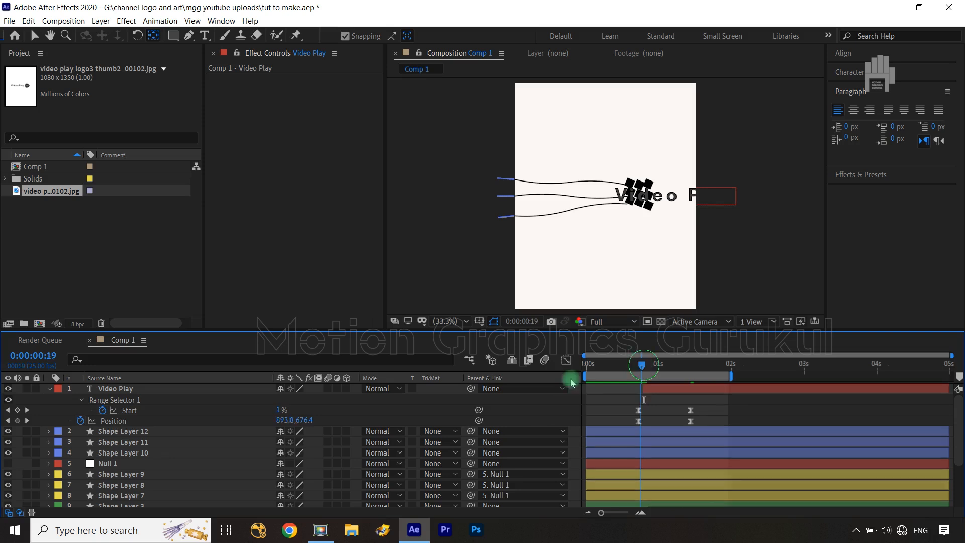
Step: Preview the text animation from the first frame
key(Home)
key(space)
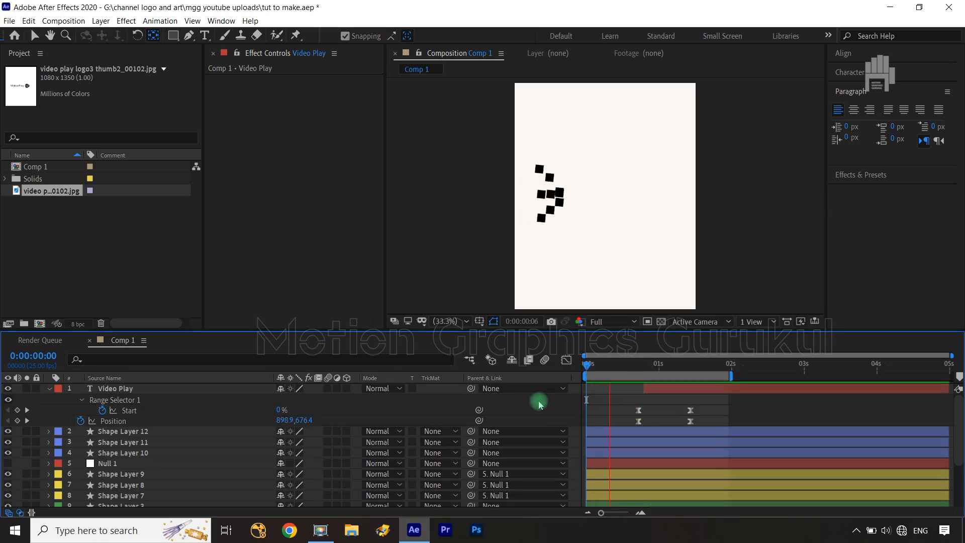
key(space)
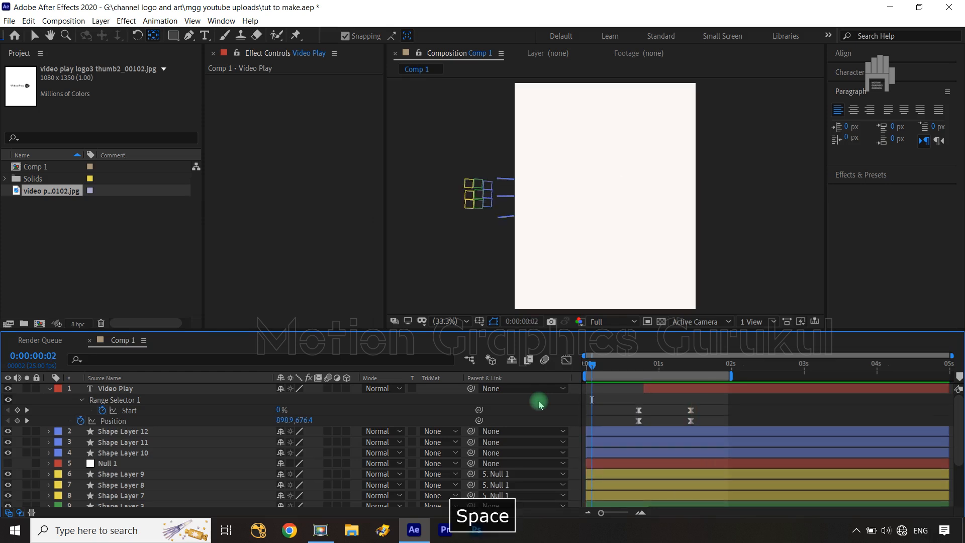
Step: Shift both Start keyframes later, to about 0:00:01:01 and 0:00:01:19, and play back the tracking animation
drag(707, 406, 661, 417)
click(547, 405)
key(space)
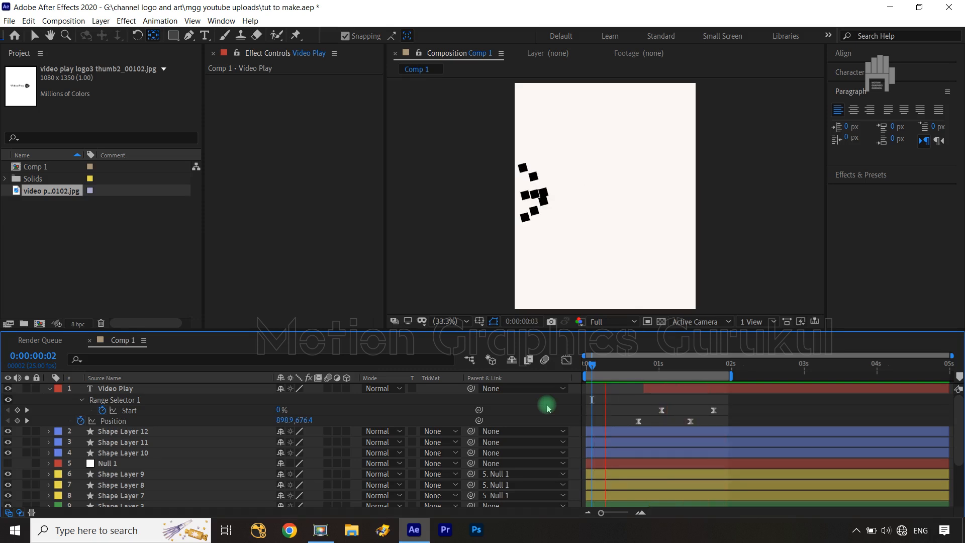
key(space)
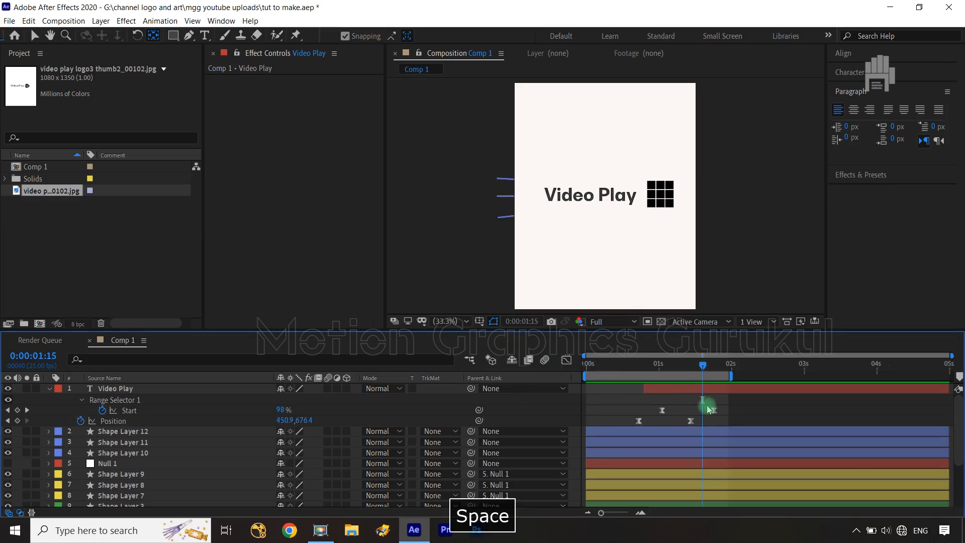
Step: Move both Start keyframes earlier, to about 0:00:00:22 and 0:00:01:15, and preview the animation from the beginning
drag(724, 403, 655, 415)
drag(726, 405, 651, 412)
key(ctrl+z)
key(space)
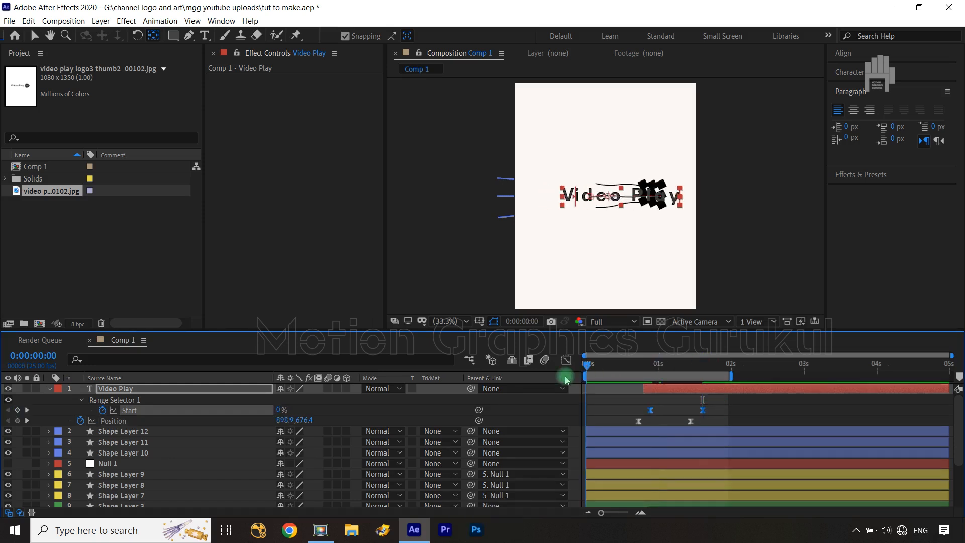
click(550, 407)
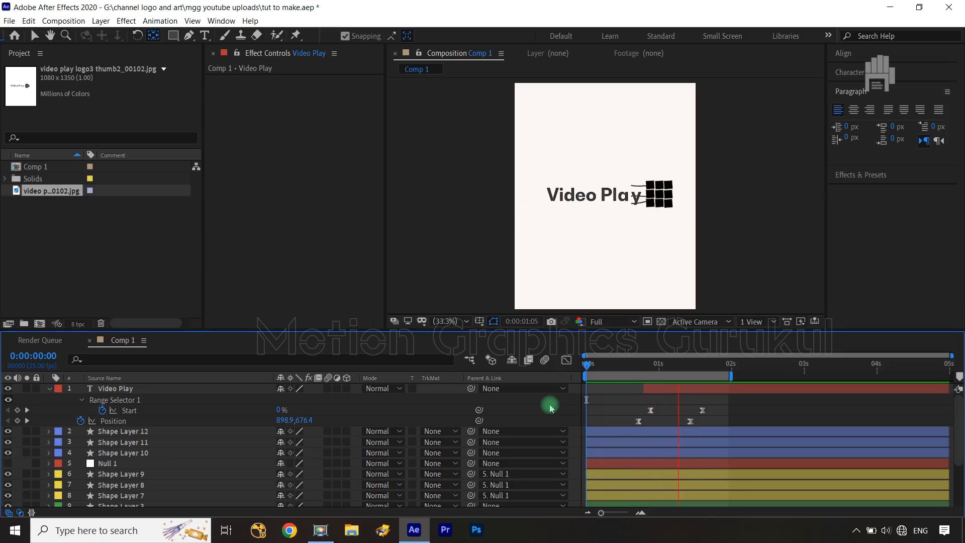
key(space)
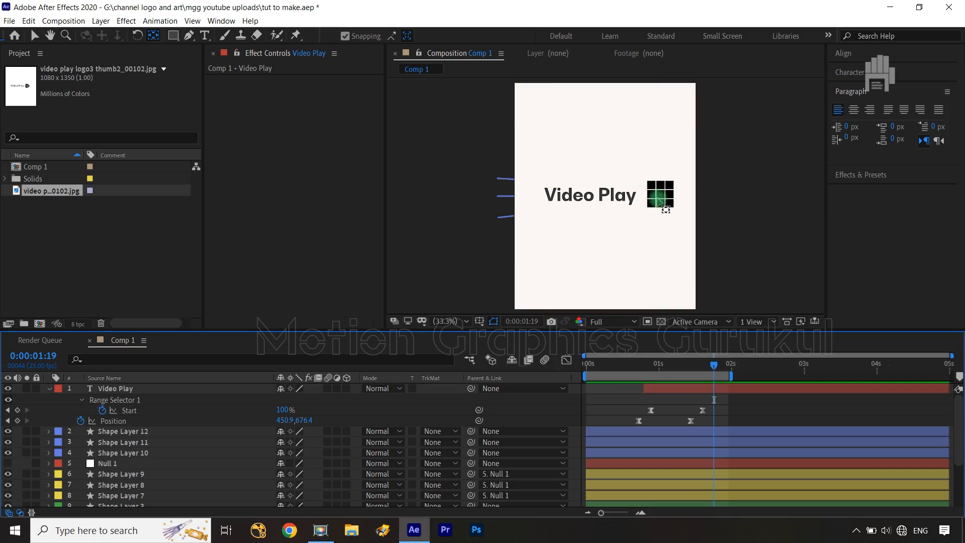
Step: Create a new text layer reading "V" above the Video Play title at 0:00:01:19
key(v)
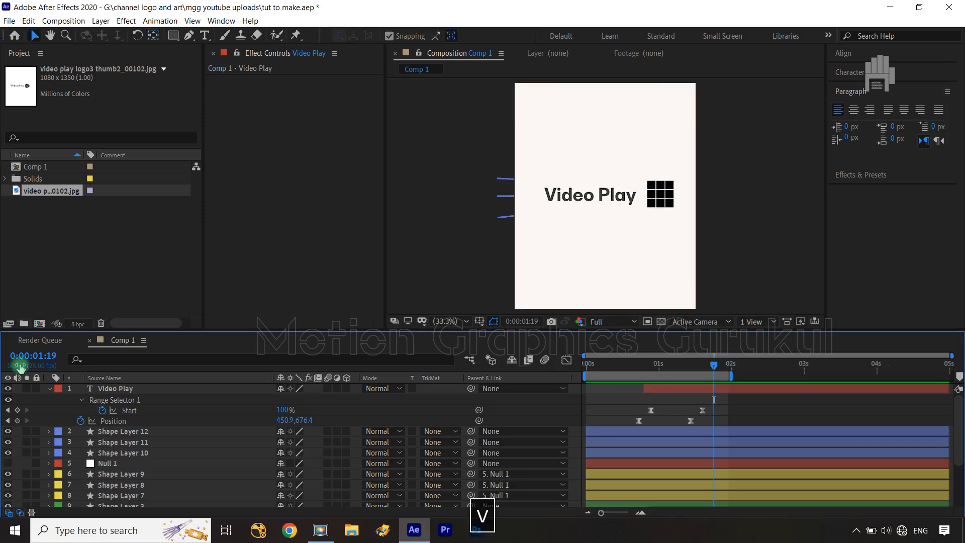
click(208, 38)
click(582, 122)
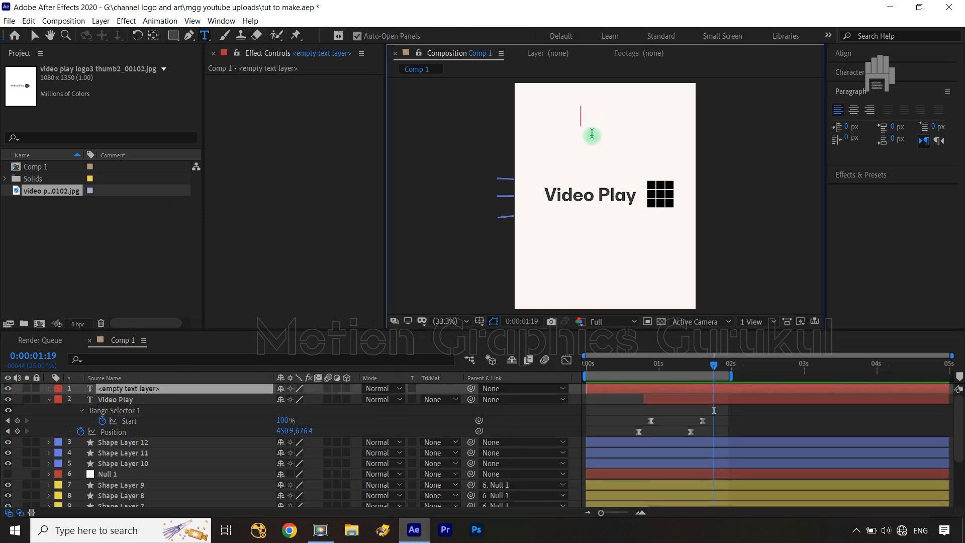
text(V)
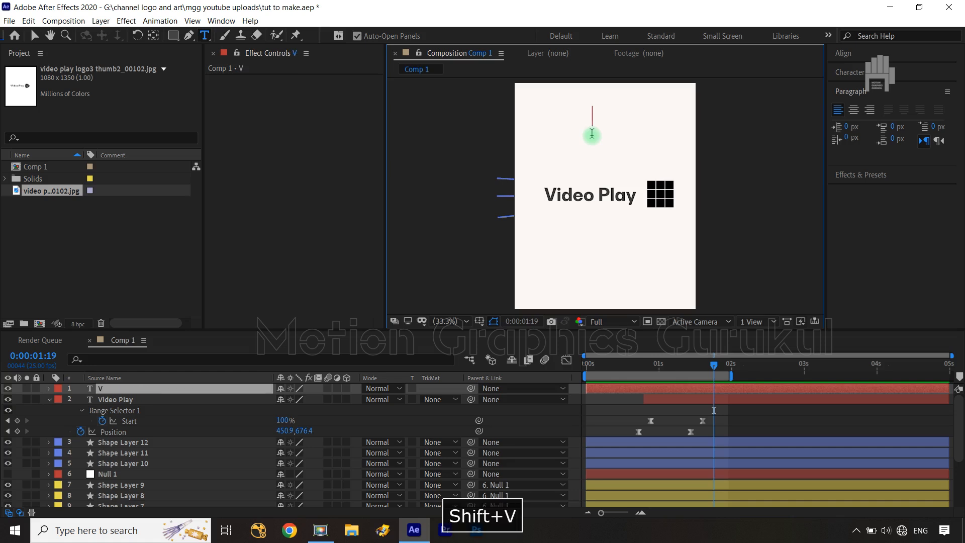
Step: Fill the V text with the black sampled from the square grid and set its font to Cabal
double_click(192, 393)
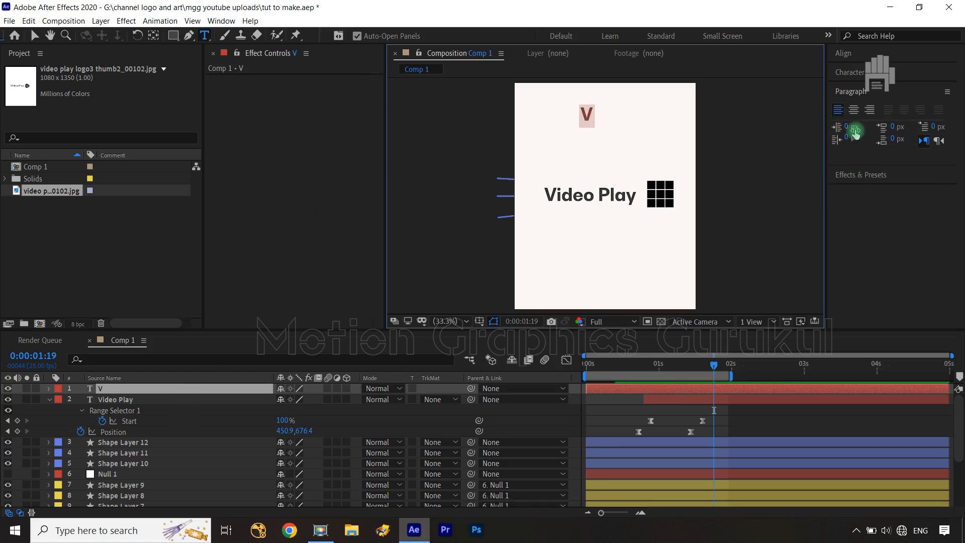
click(848, 72)
click(918, 94)
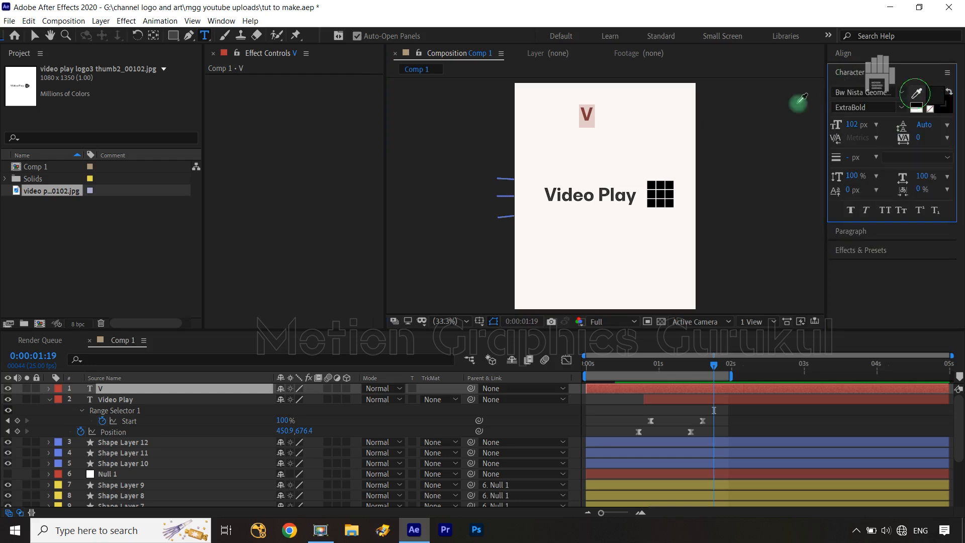
click(667, 177)
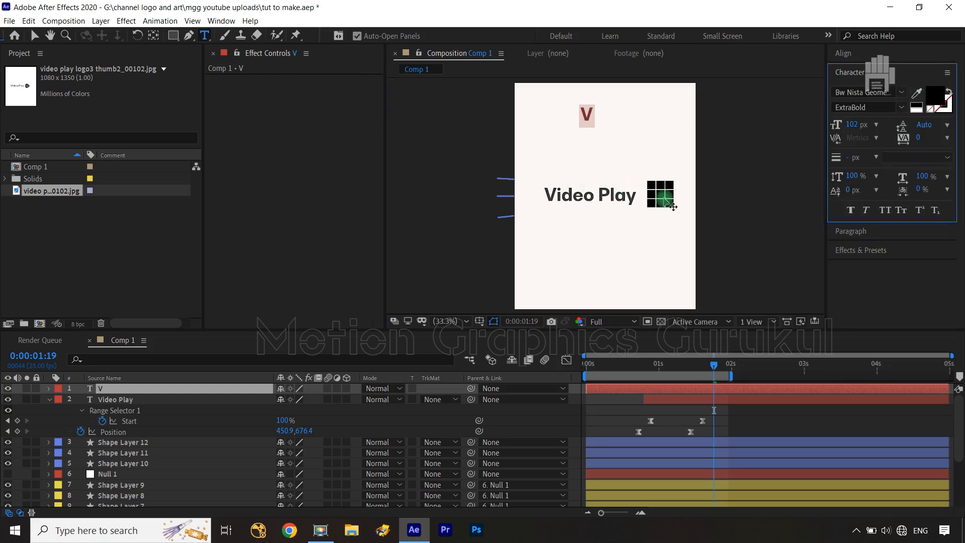
click(868, 93)
text(caba)
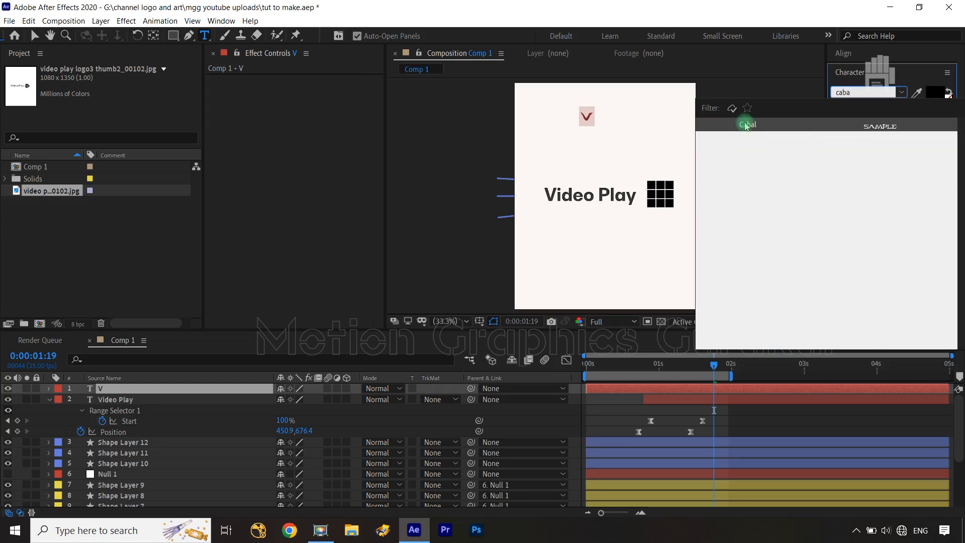
click(748, 125)
Step: Align the V layer to the composition's vertical centre and move it over the square grid at X position 837
click(175, 392)
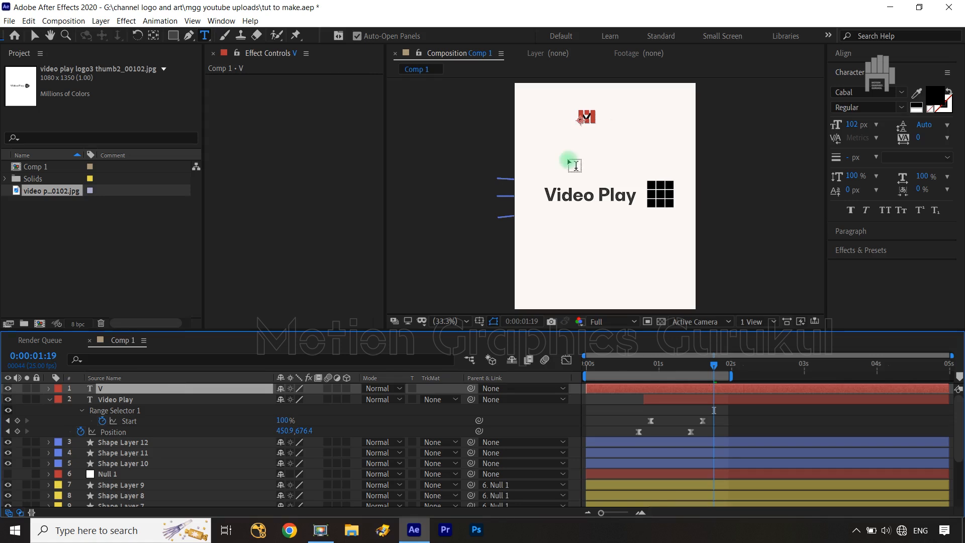
click(849, 53)
click(928, 85)
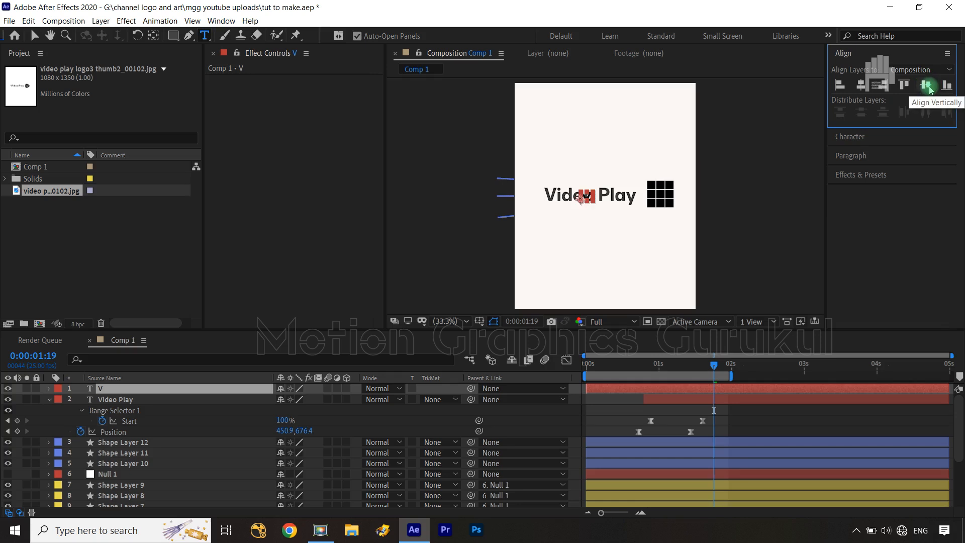
click(194, 393)
key(p)
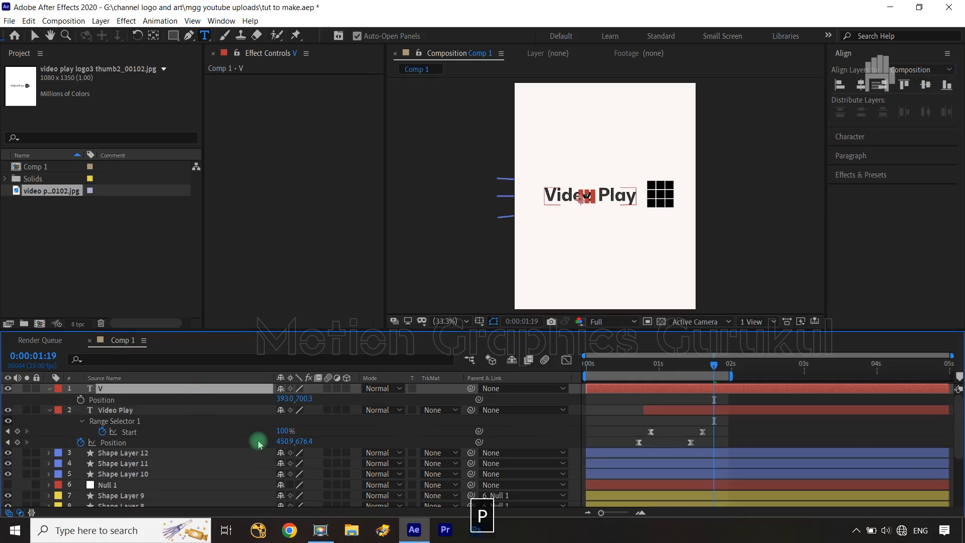
drag(289, 398, 526, 360)
key(Return)
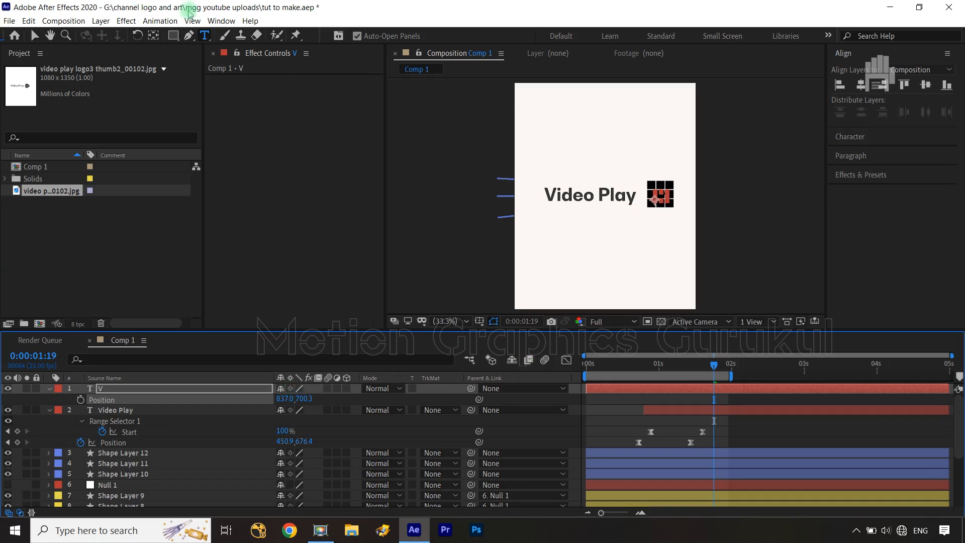
Step: Recolour the V text with the off-white sampled from the composition background
click(589, 240)
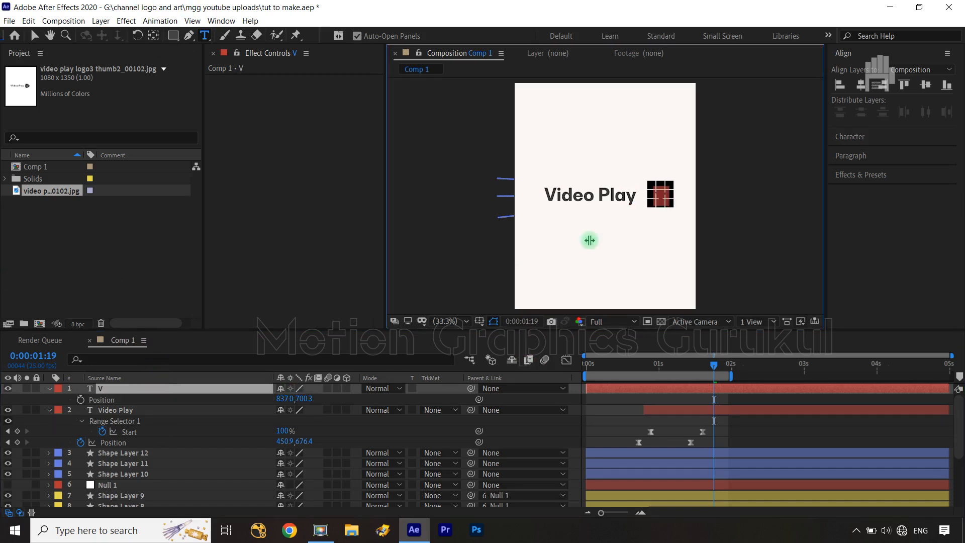
click(851, 159)
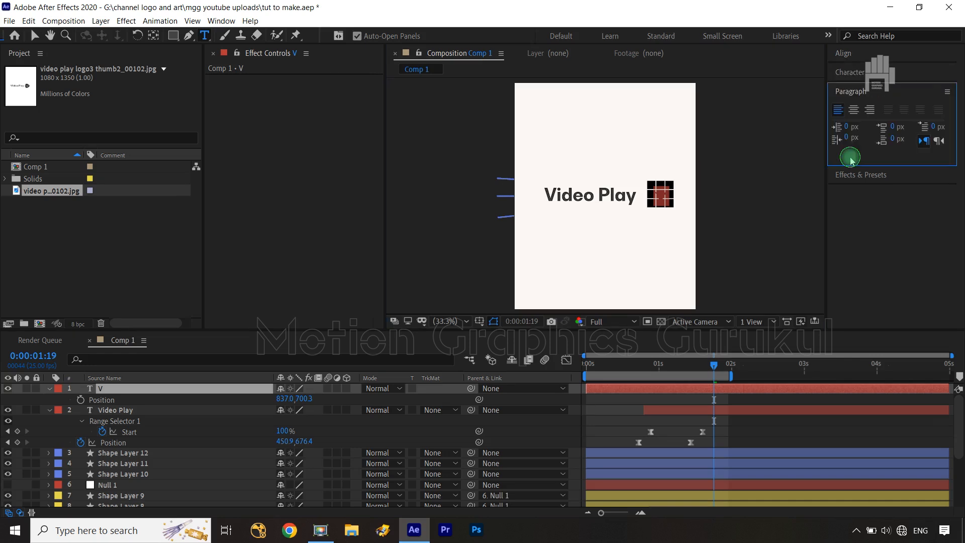
click(852, 72)
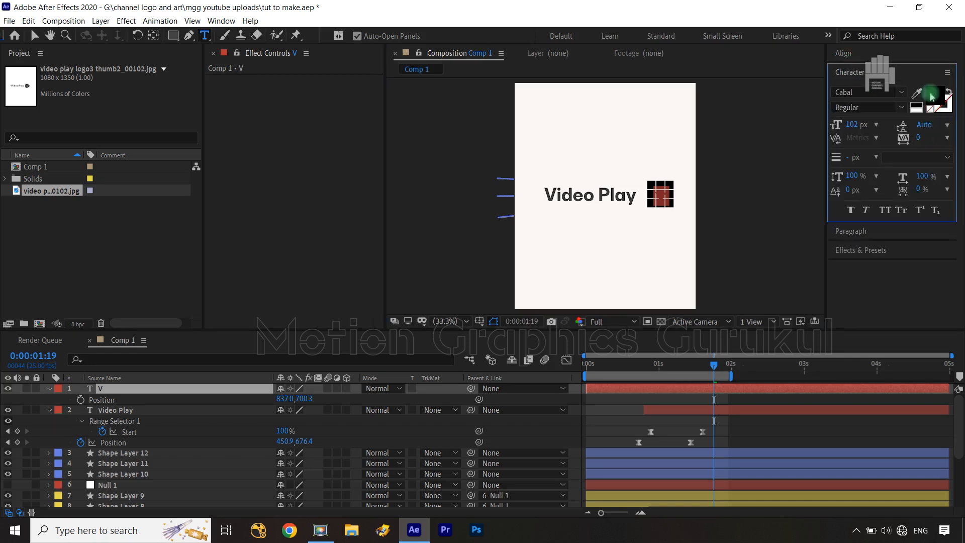
click(605, 144)
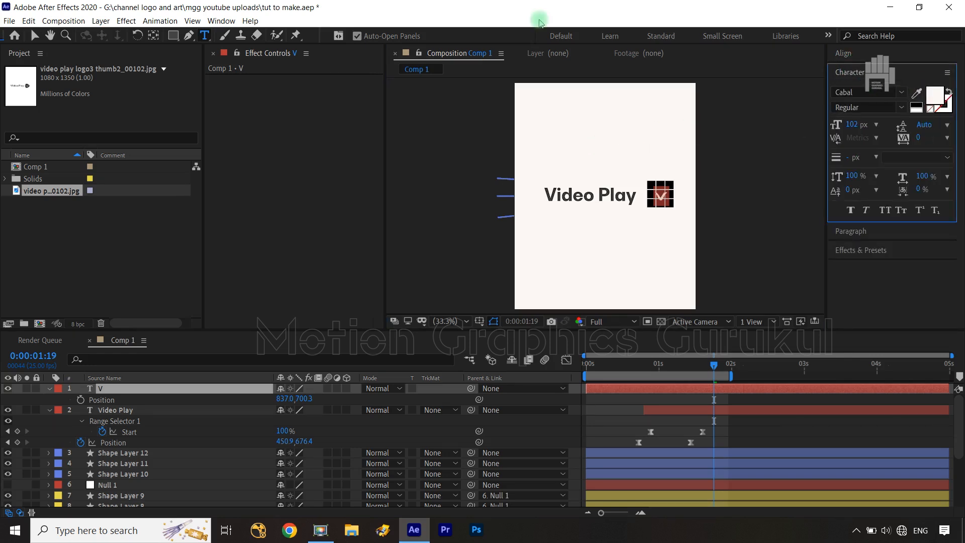
click(355, 398)
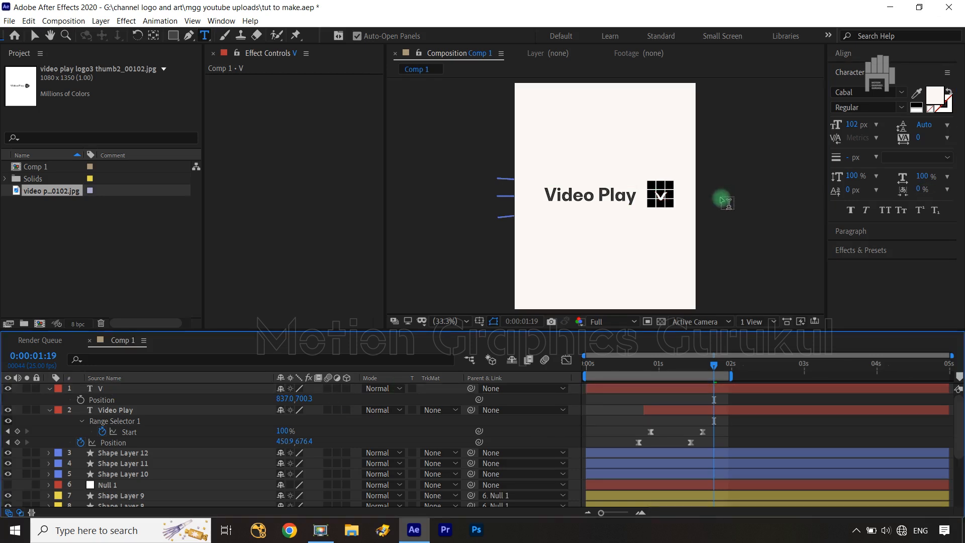
Step: Centre the V layer's anchor point on the letter and snap the letter to the middle of the grid's central square
scroll(721, 200, up, 3)
key(space)
scroll(741, 223, down, 1)
drag(741, 223, 578, 222)
scroll(623, 208, up, 1)
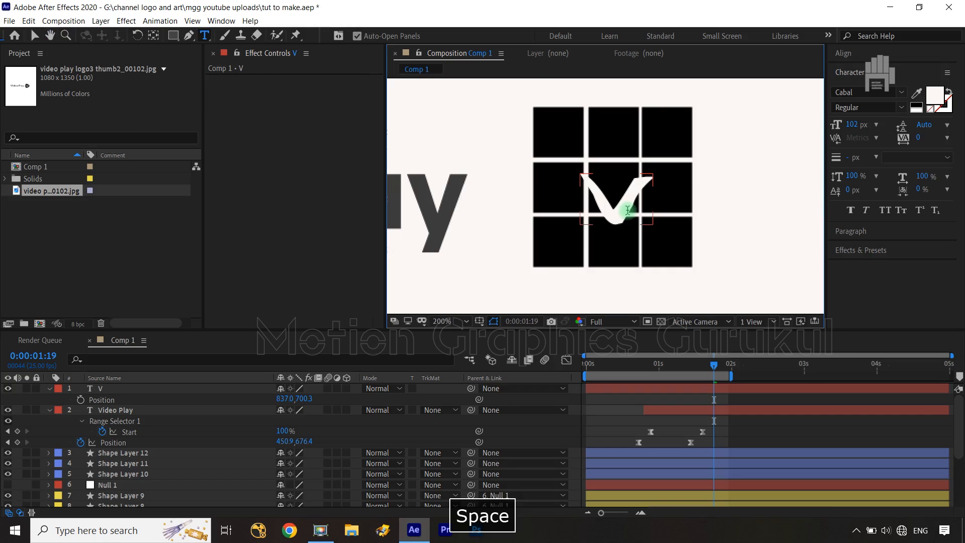
key(v)
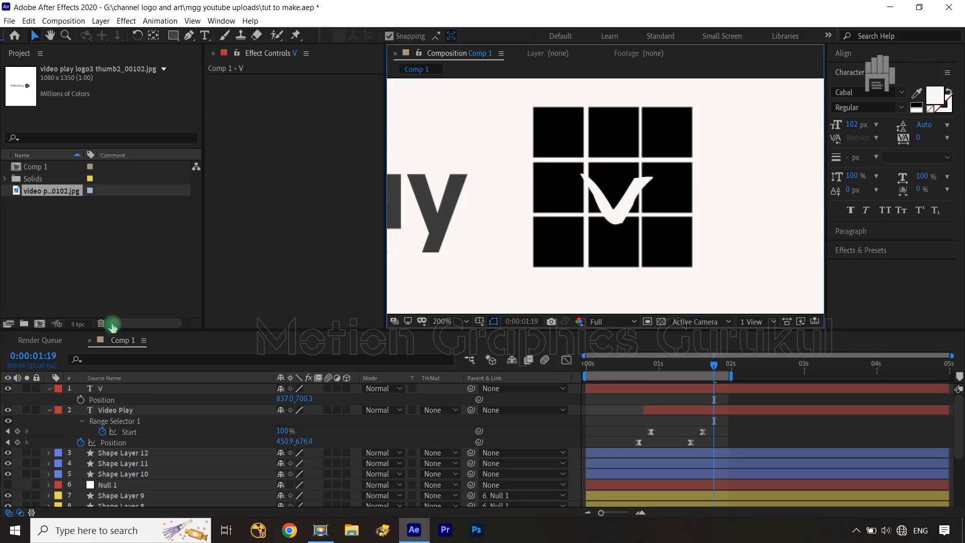
click(126, 389)
click(154, 35)
ctrl+double_click(153, 36)
key(v)
drag(616, 200, 613, 188)
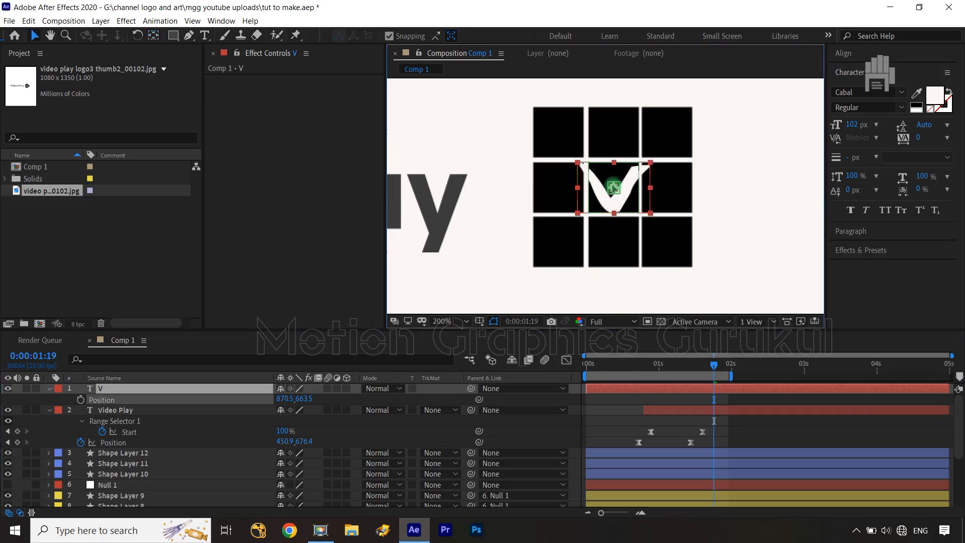
key(Return)
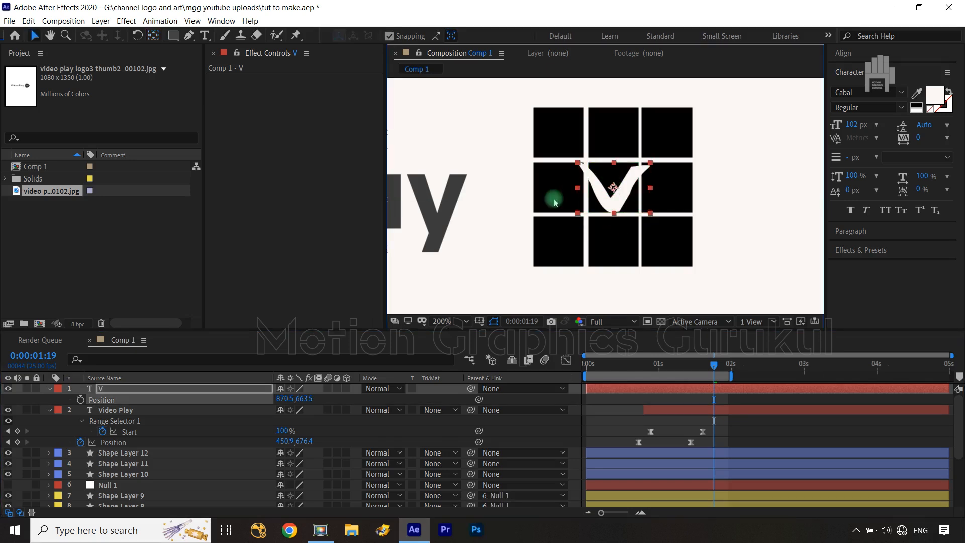
Step: Enlarge the V text to 126 px, recentre its anchor point, and snap it back to the middle of the grid
double_click(191, 390)
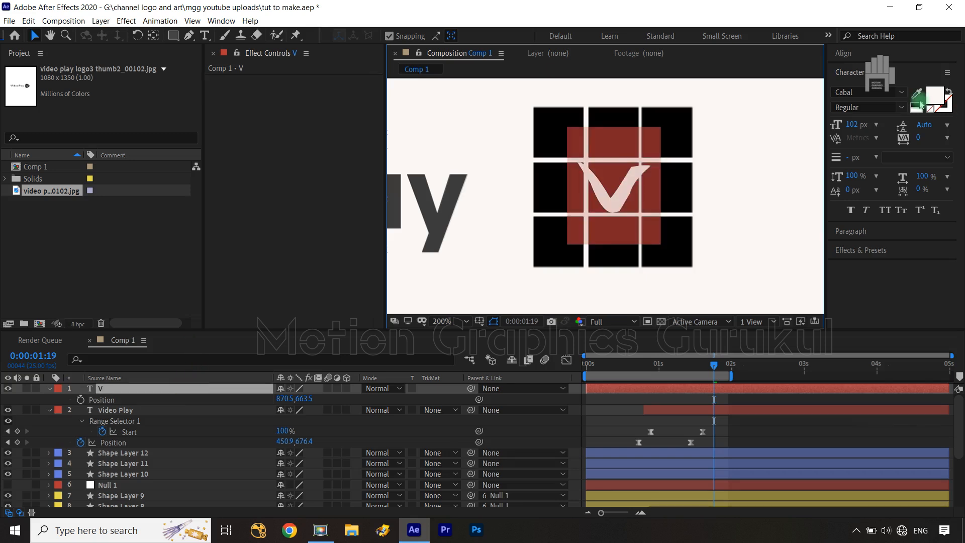
click(851, 127)
drag(851, 127, 865, 124)
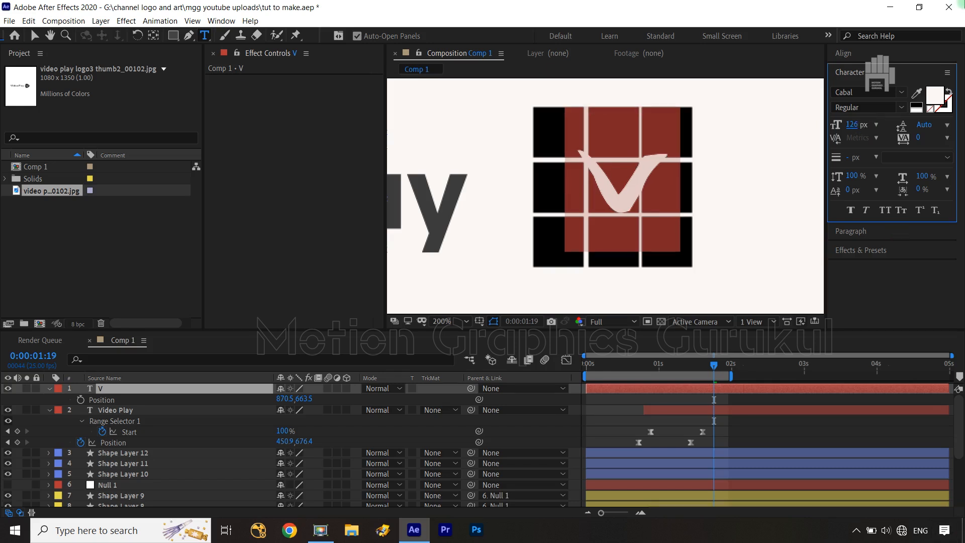
ctrl+double_click(153, 35)
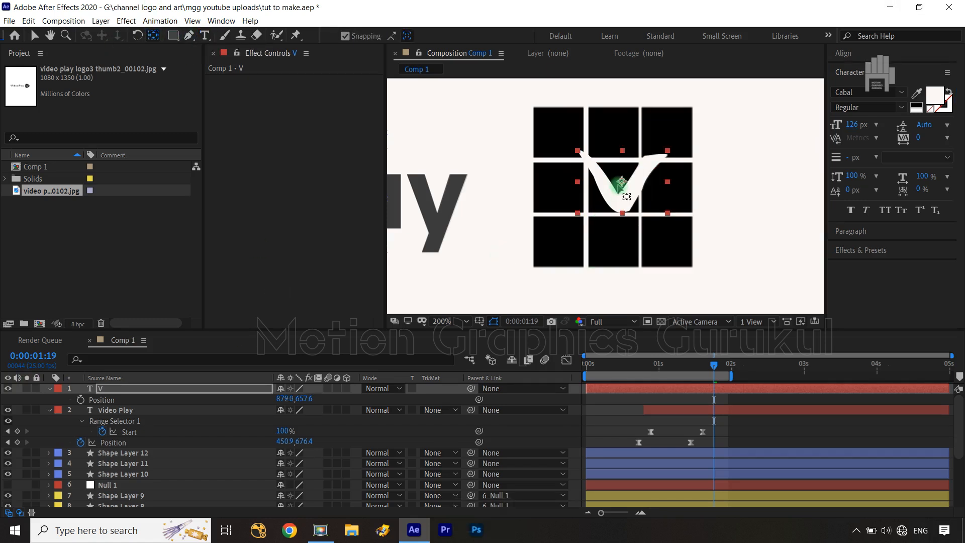
key(v)
drag(622, 181, 613, 187)
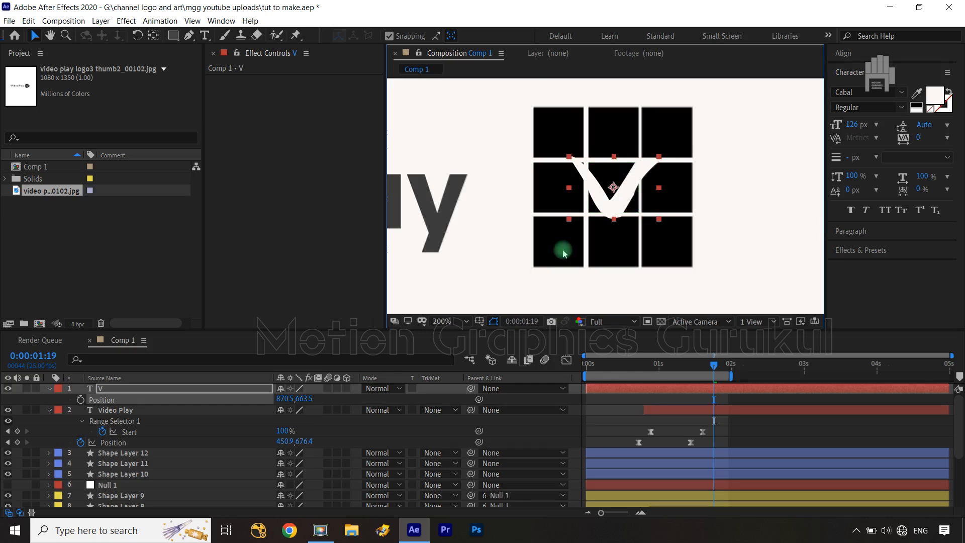
click(543, 435)
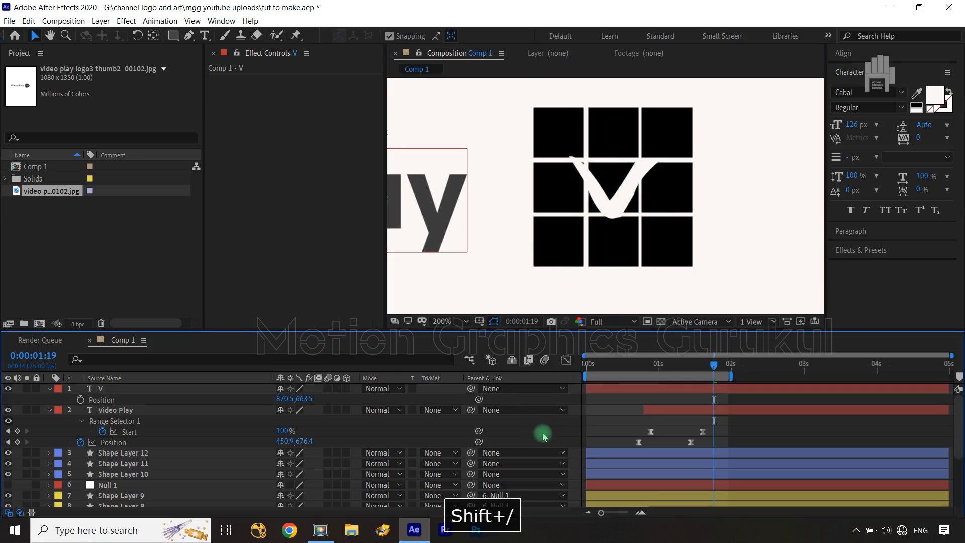
key(shift+slash)
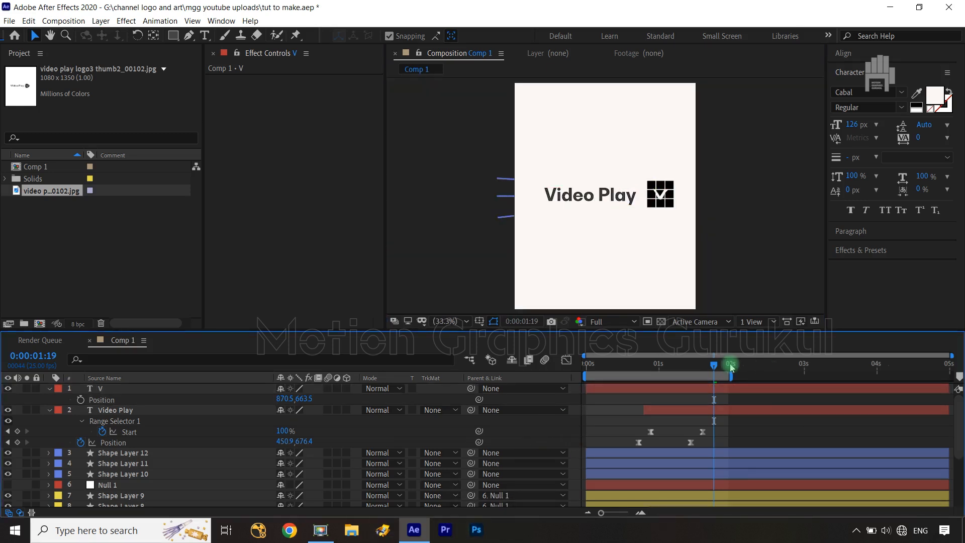
Step: Add Position keyframes to the V layer at 0:00:00:22 and 0:00:01:15, plus a Rotation keyframe at 0:00:01:15
drag(713, 365, 659, 376)
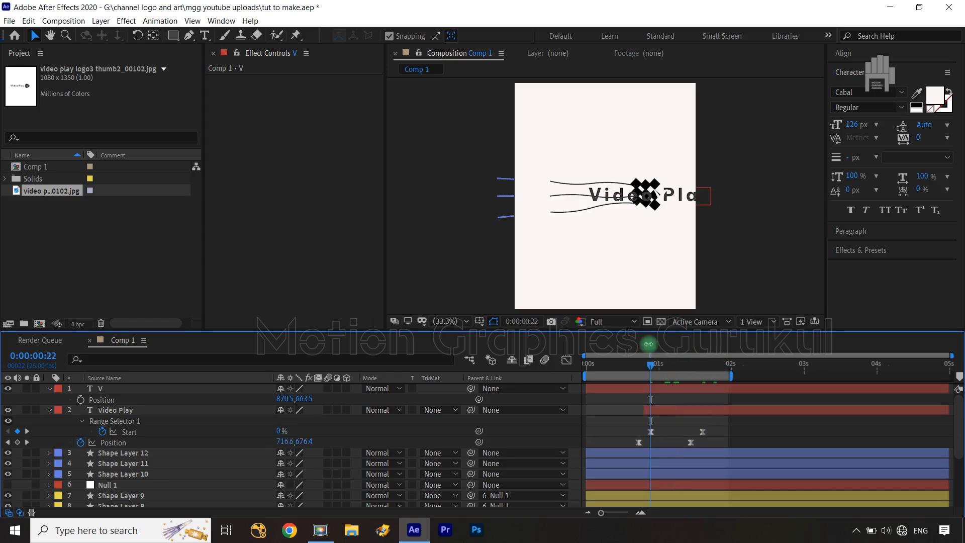
click(80, 401)
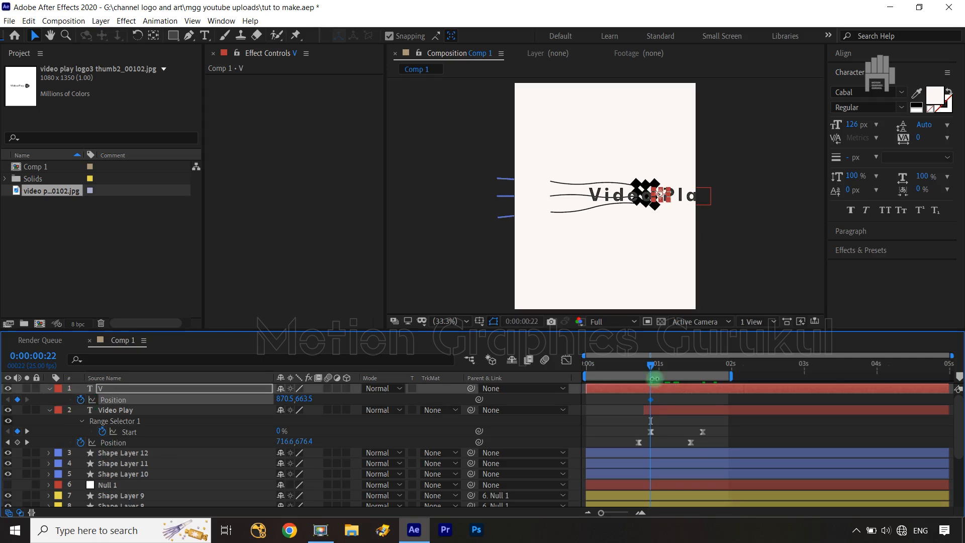
drag(651, 371, 703, 371)
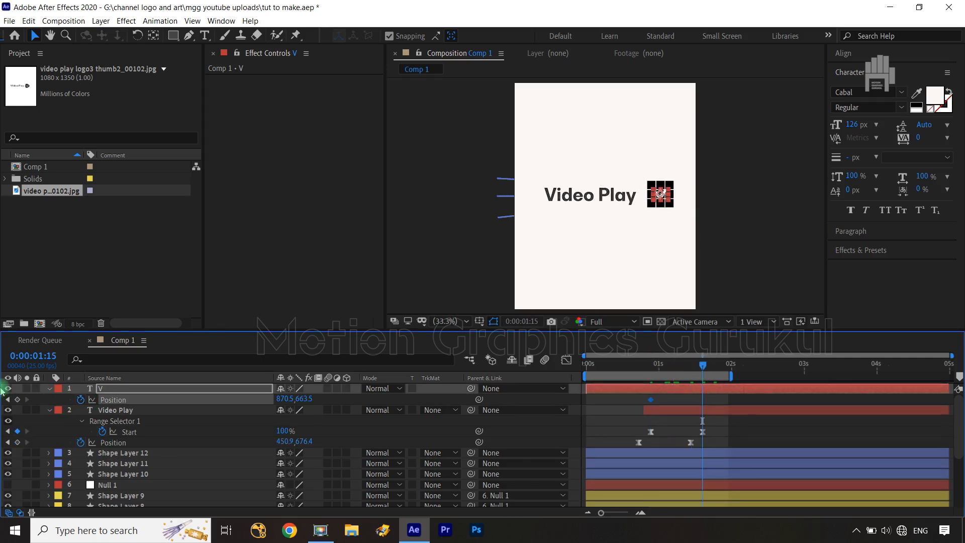
click(17, 400)
click(134, 388)
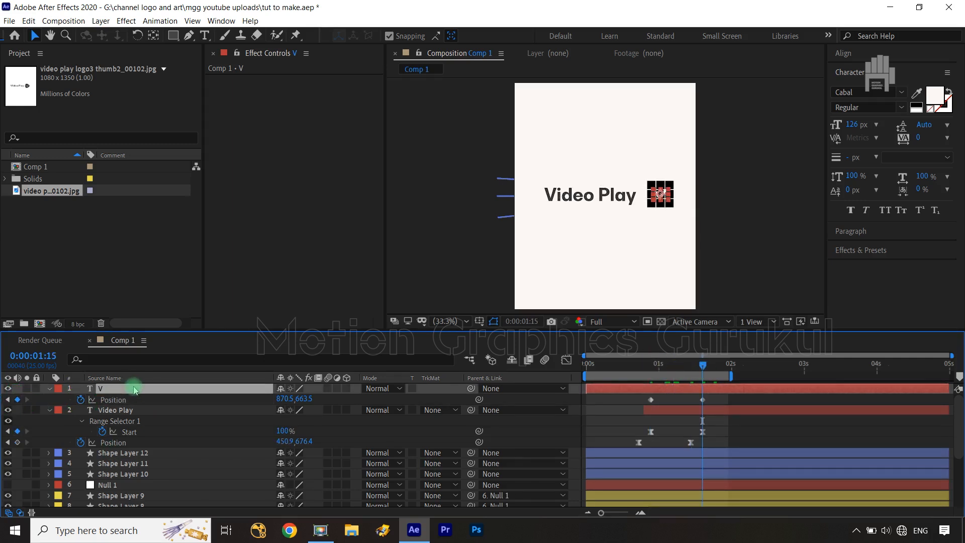
key(shift+r)
click(80, 410)
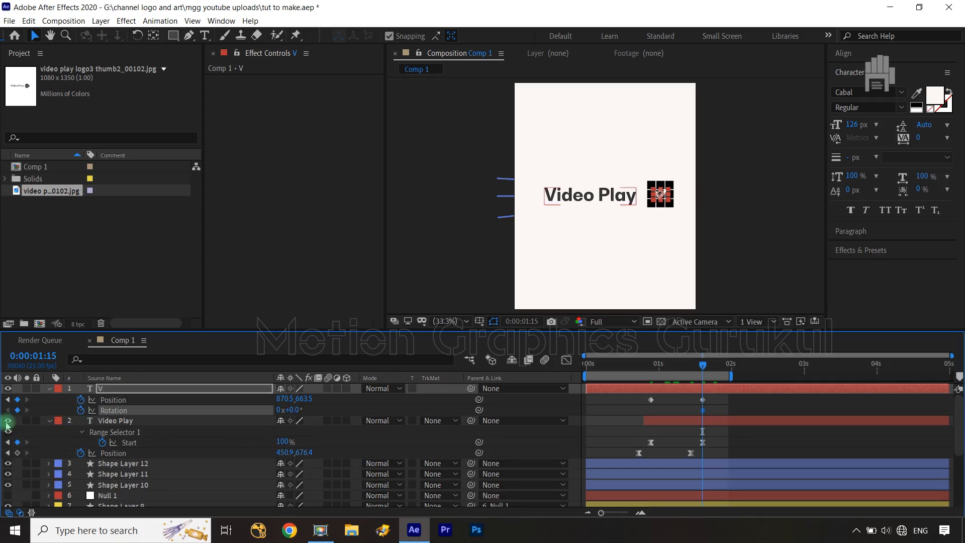
Step: At 0:00:00:22, set the V layer's Rotation to -30° and its X position to 674.5
click(8, 399)
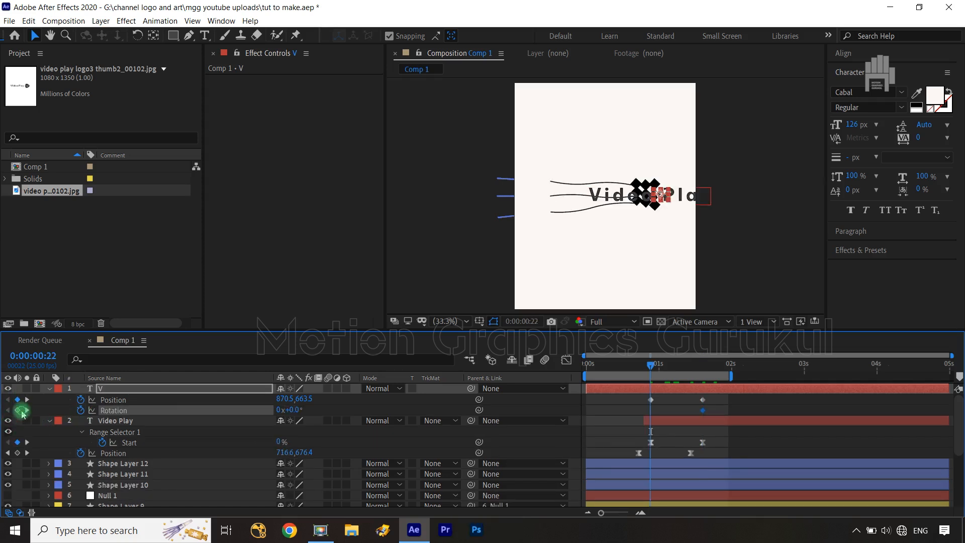
click(294, 410)
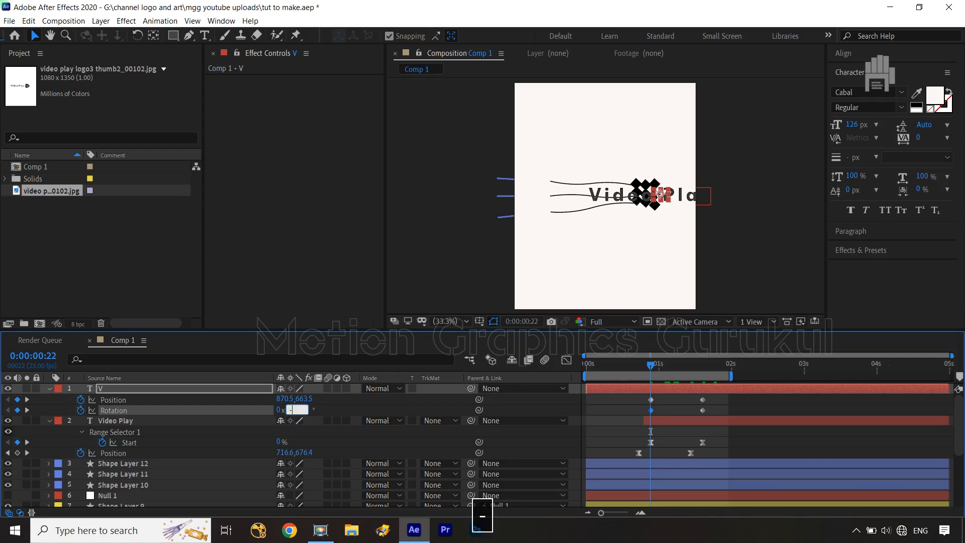
key(Return)
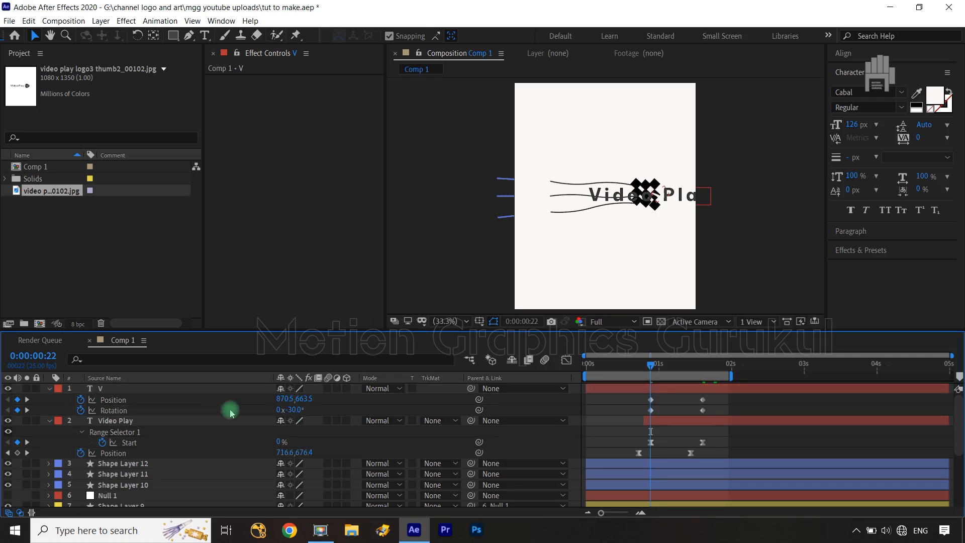
drag(283, 400, 168, 410)
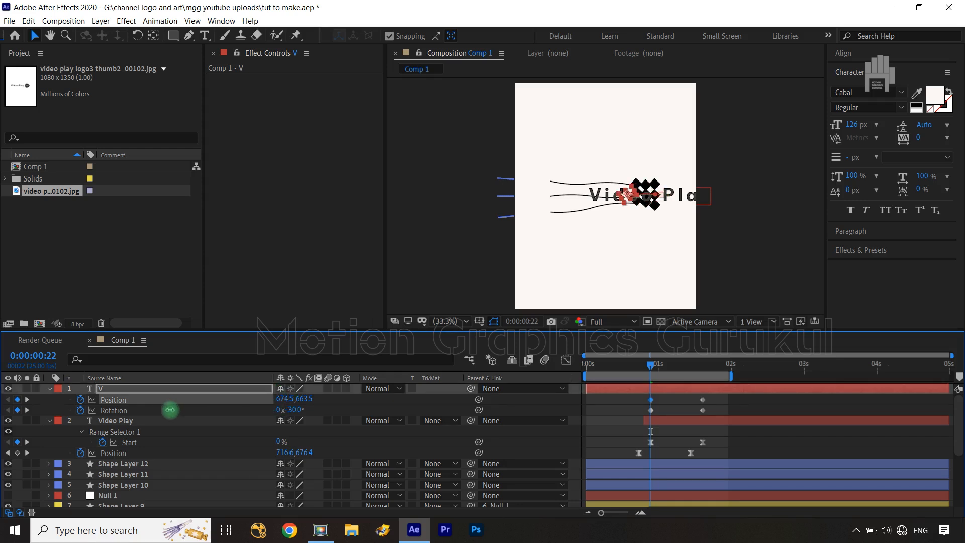
Step: Easy-ease the V layer's Position and Rotation keyframes and extend the end keyframes' speed-graph influence so the motion peaks early
drag(713, 401, 639, 417)
key(F9)
click(567, 360)
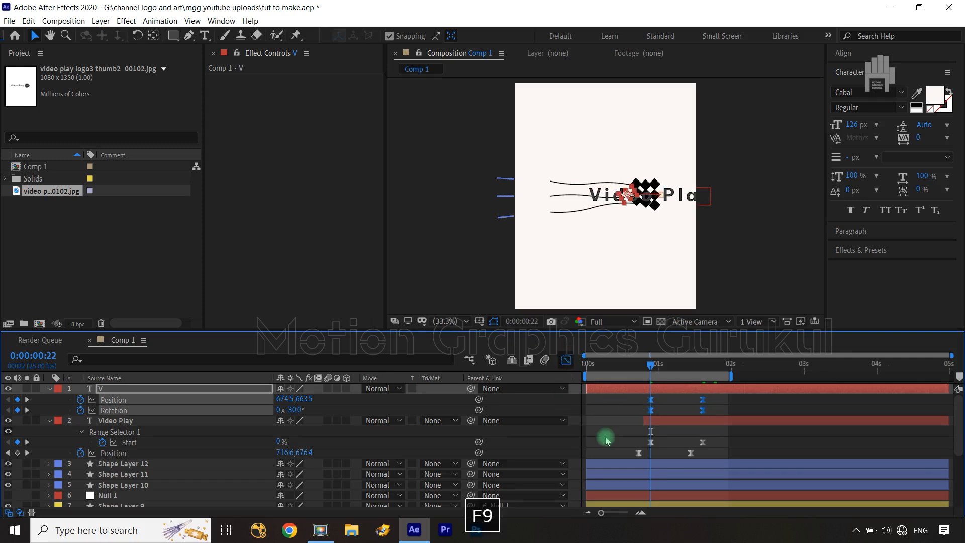
drag(721, 464, 681, 481)
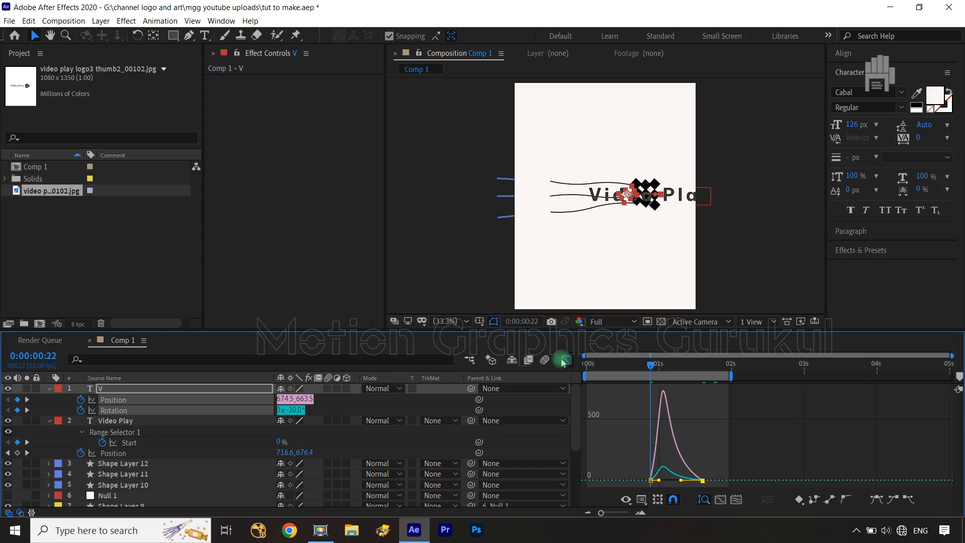
click(566, 360)
click(545, 404)
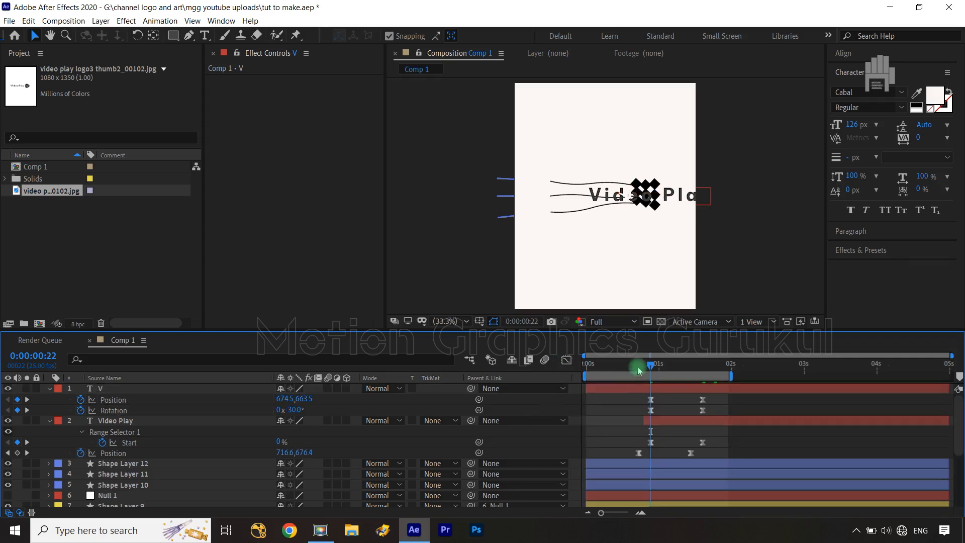
Step: Trim the start of the V layer to 0:00:00:24
drag(610, 377, 541, 388)
drag(586, 365, 648, 378)
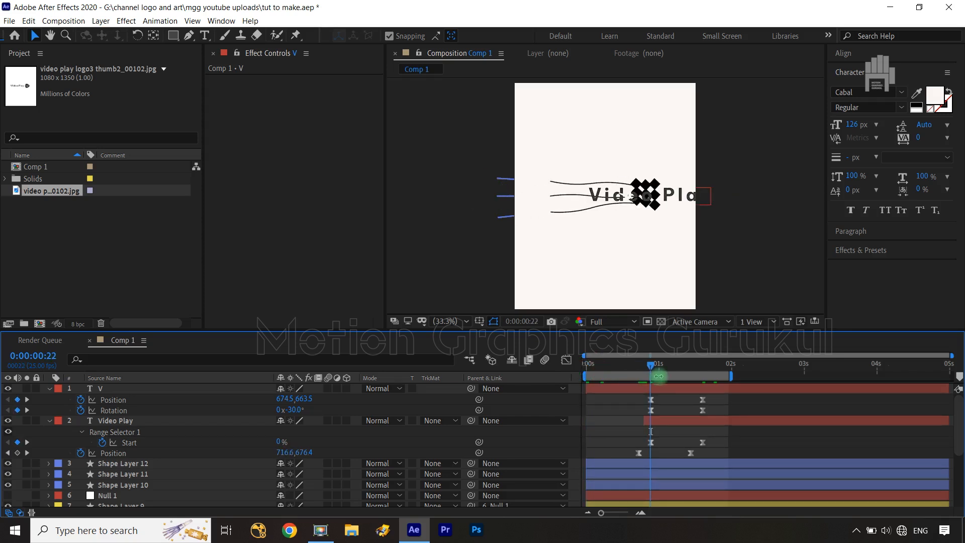
key(ctrl+Right)
key(ctrl+Right)
key(ctrl+Right)
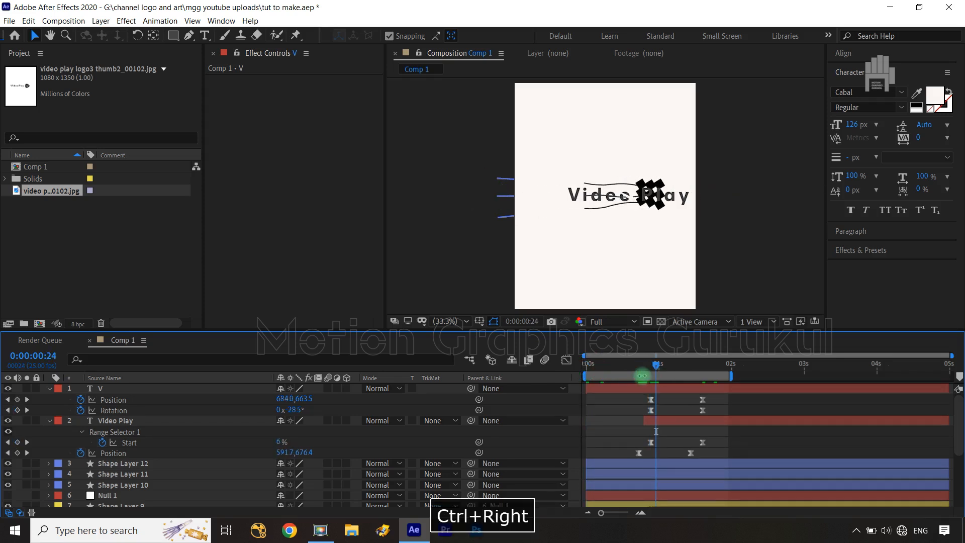
click(194, 391)
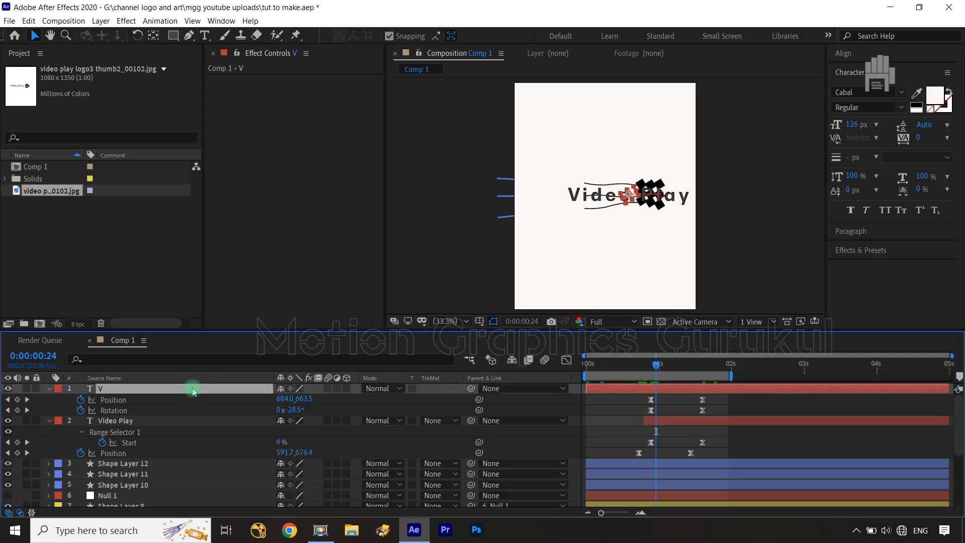
key(alt+bracketleft)
click(528, 448)
click(672, 356)
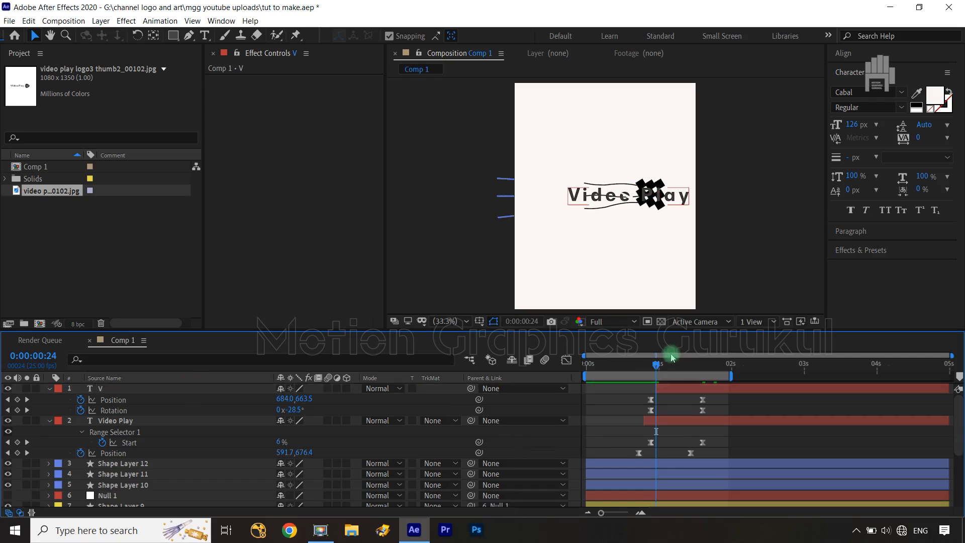
Step: Preview the logo animation from the beginning and check how the V settles into the grid
drag(659, 364, 535, 381)
key(space)
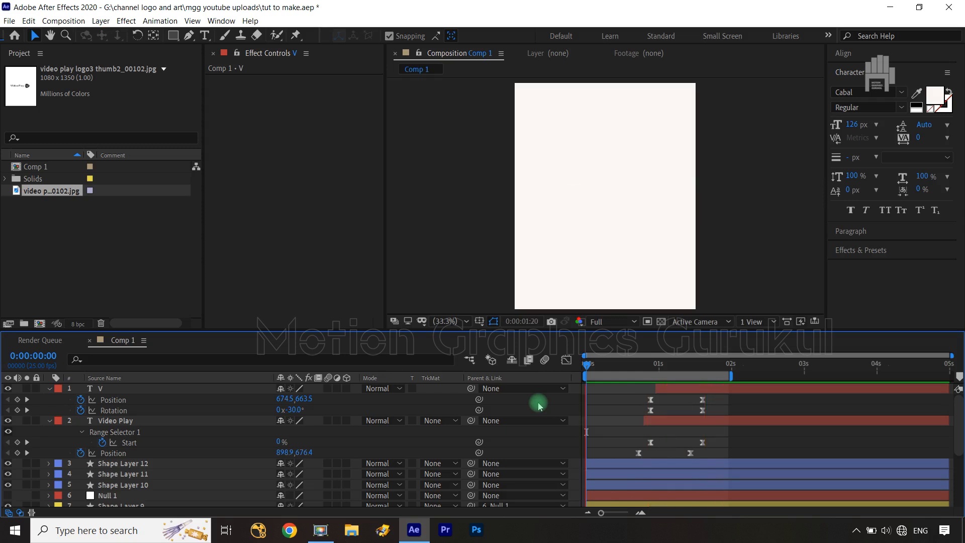
key(space)
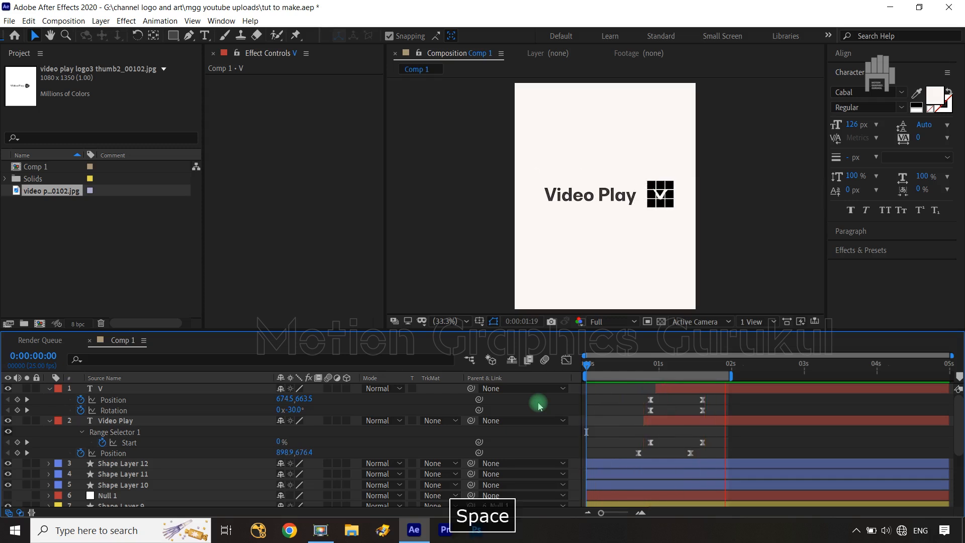
click(170, 390)
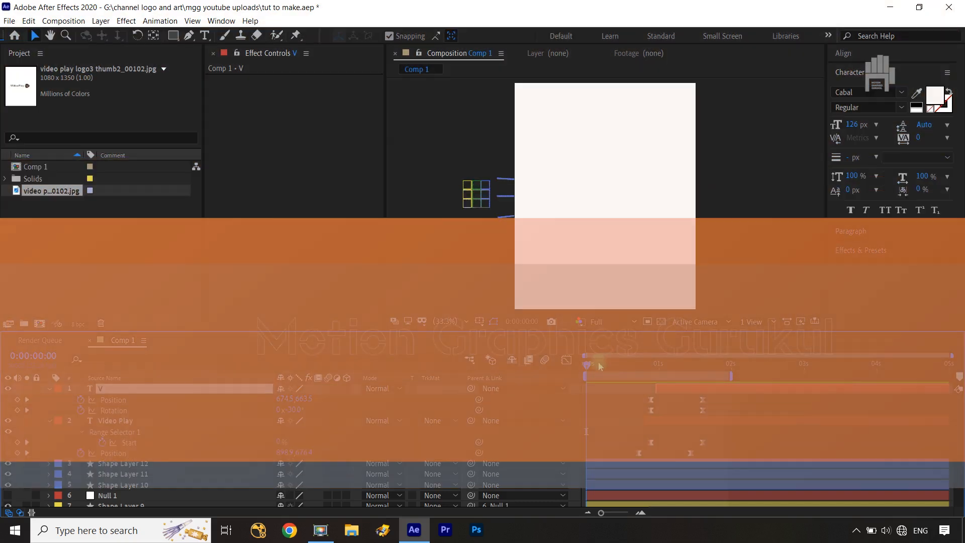
drag(594, 366, 714, 382)
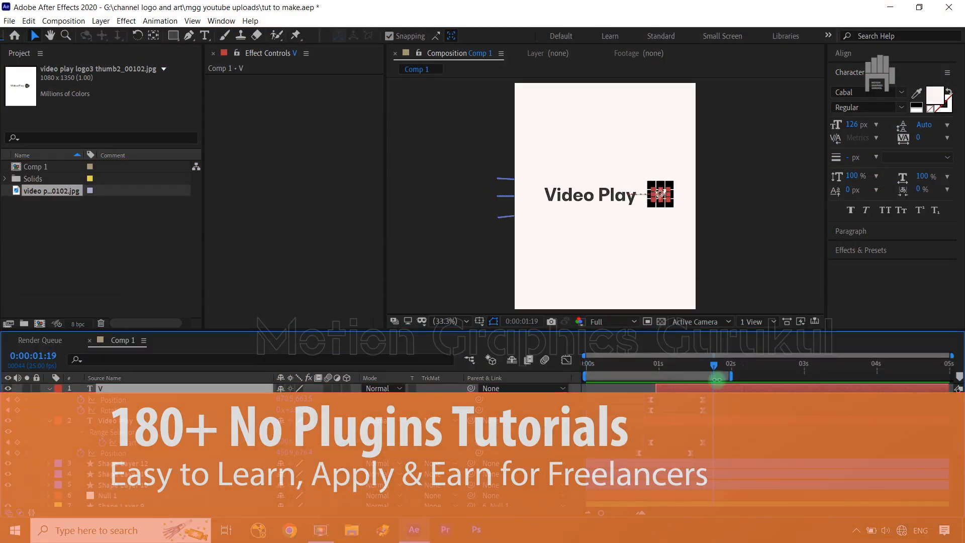
click(539, 408)
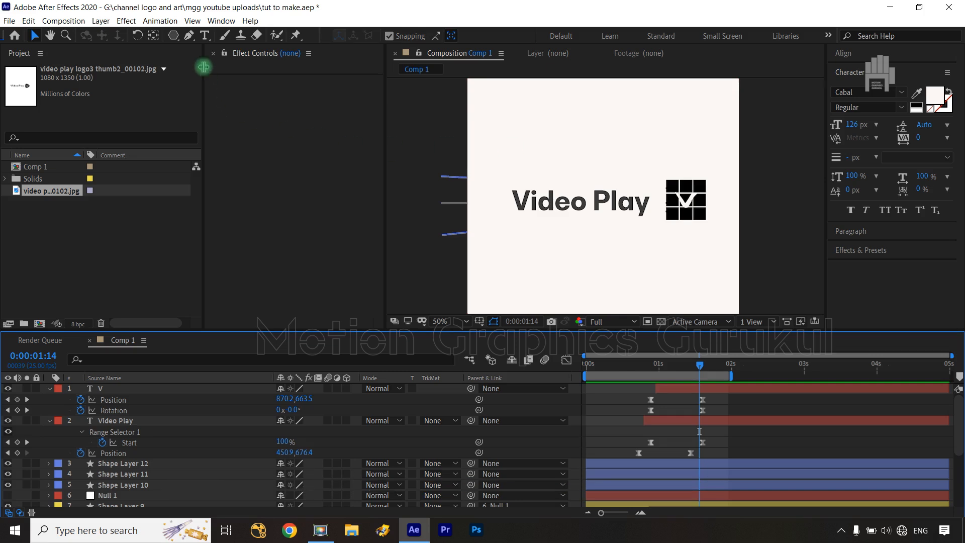
Step: Above the title, draw a three-point polygon with a centred anchor point and an outer radius of about 68, and expand its path properties
drag(172, 35, 239, 81)
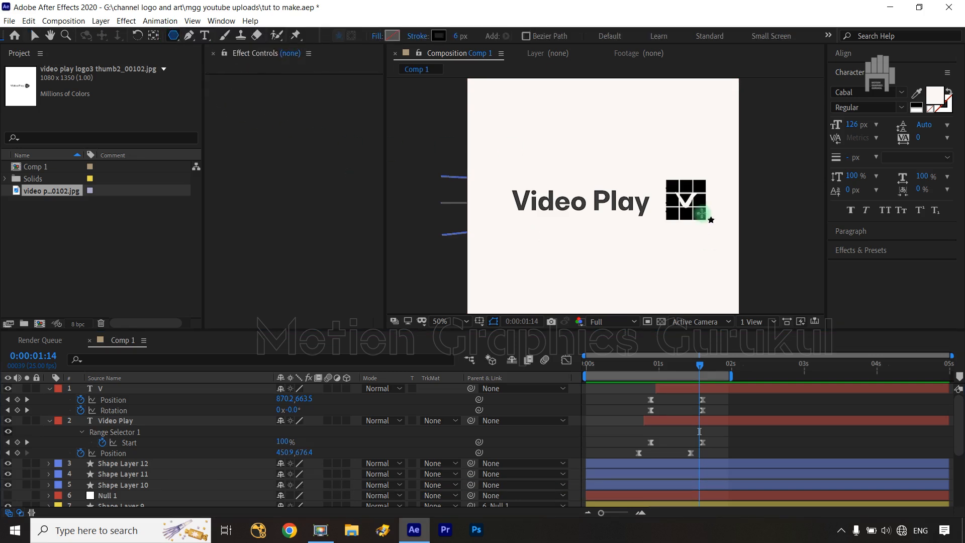
drag(560, 126, 570, 143)
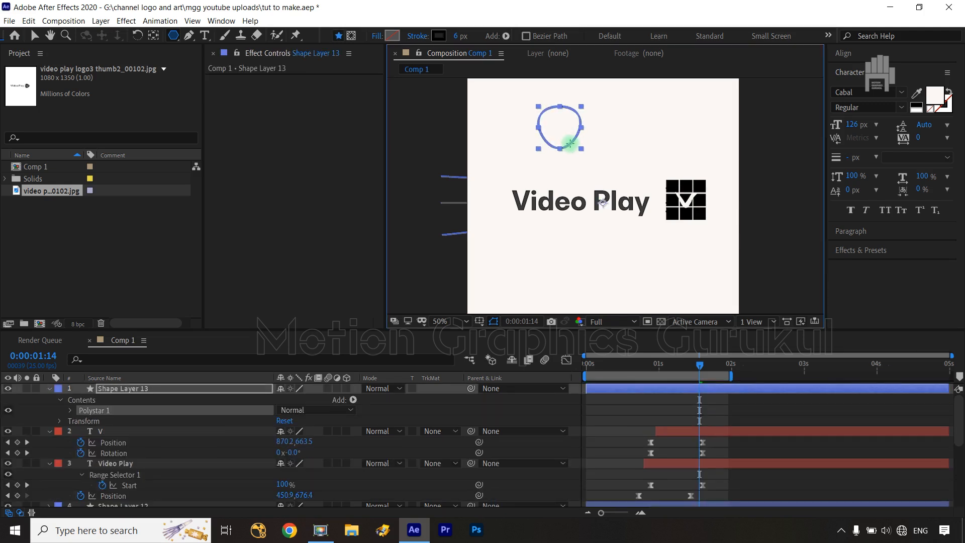
drag(567, 141, 568, 141)
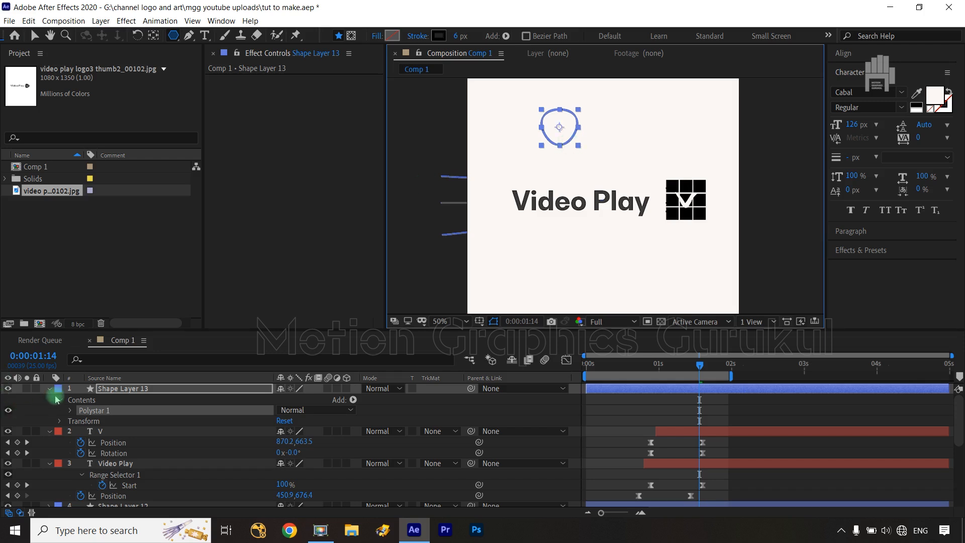
click(71, 411)
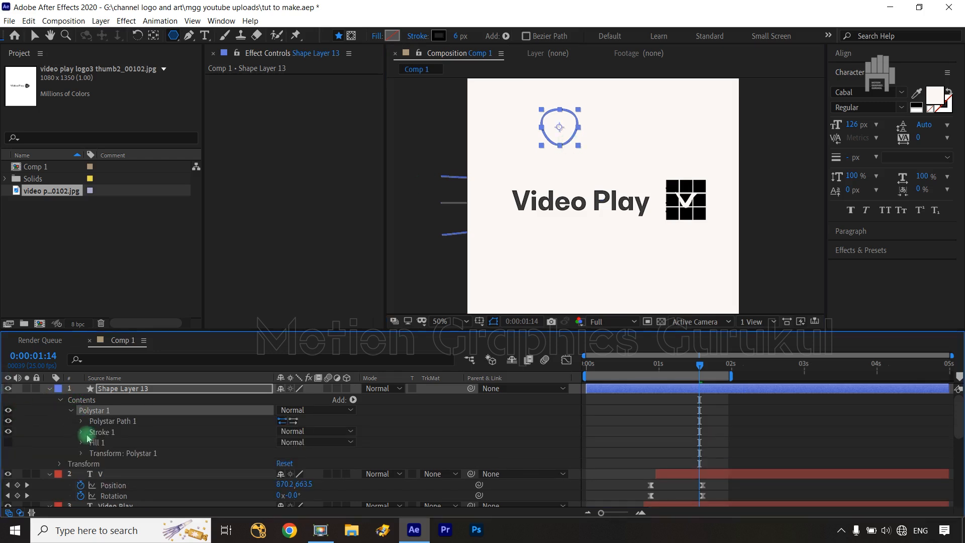
click(82, 422)
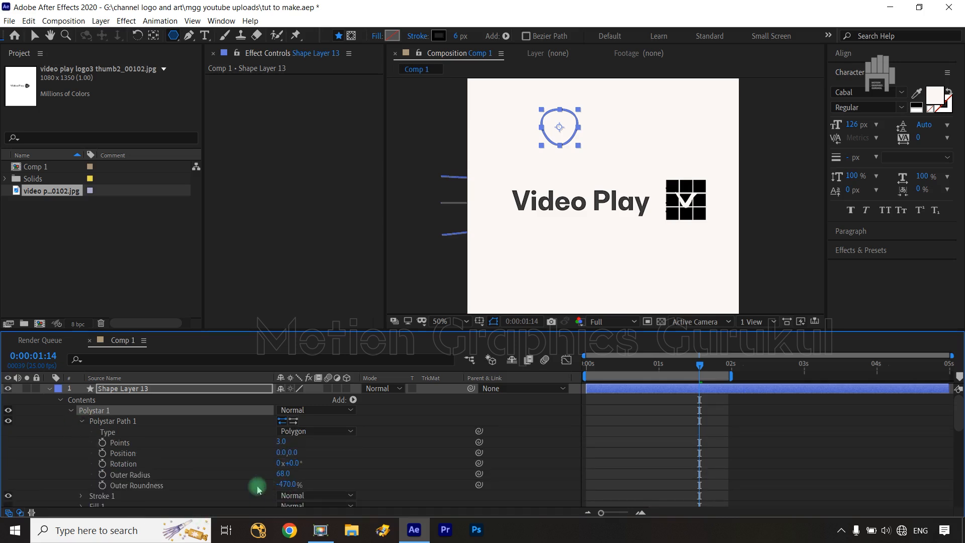
drag(280, 473, 265, 475)
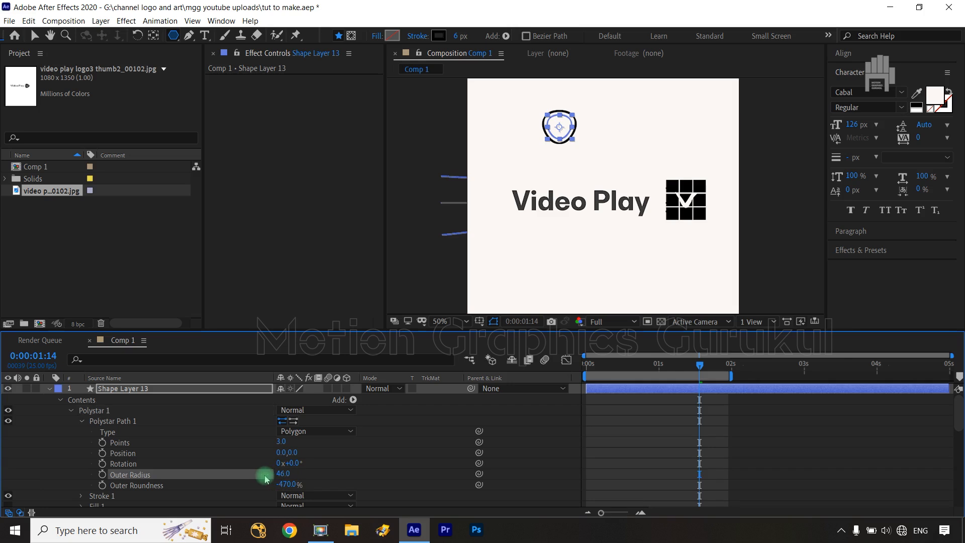
key(ctrl+z)
key(ctrl+z)
Step: Set the polygon's Outer Roundness to 31% to make a triangle with softly rounded corners
click(288, 484)
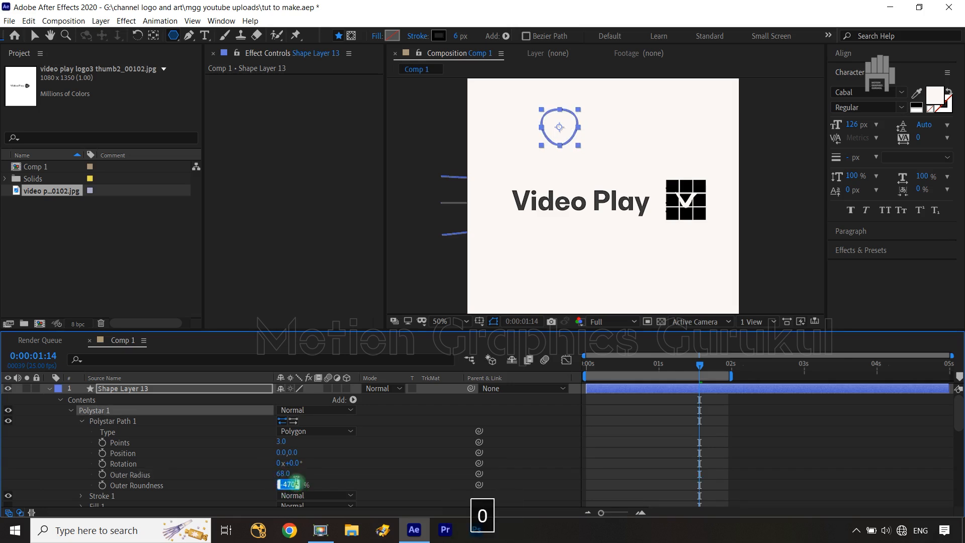
click(336, 471)
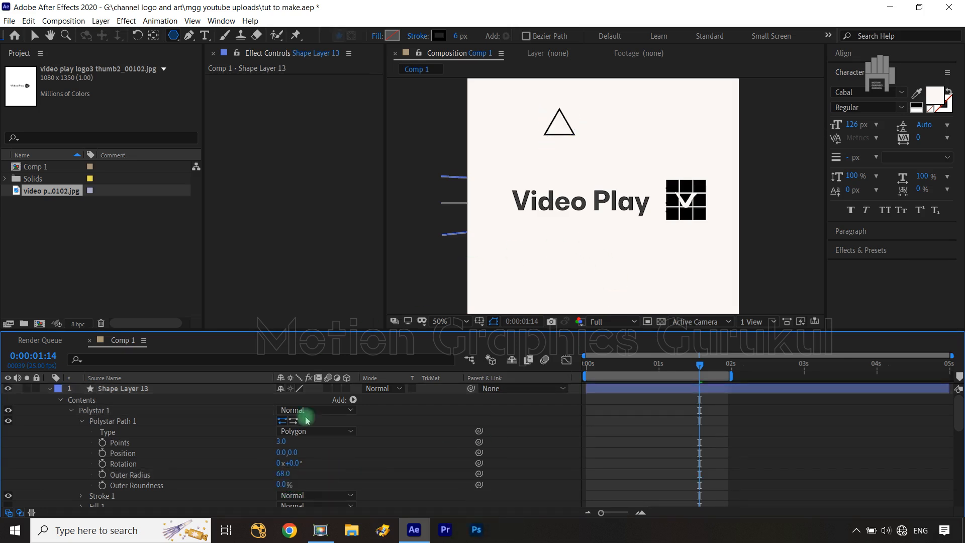
drag(284, 485, 292, 486)
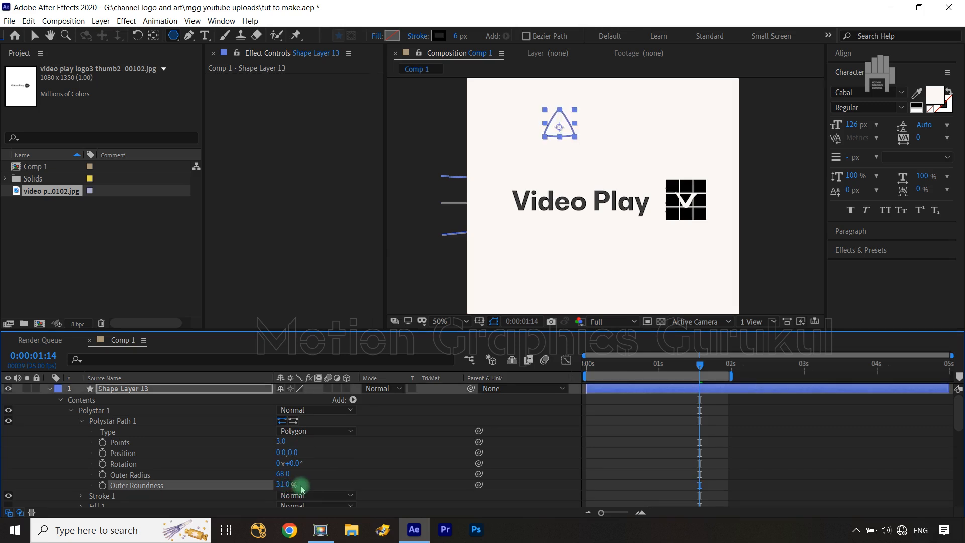
click(395, 458)
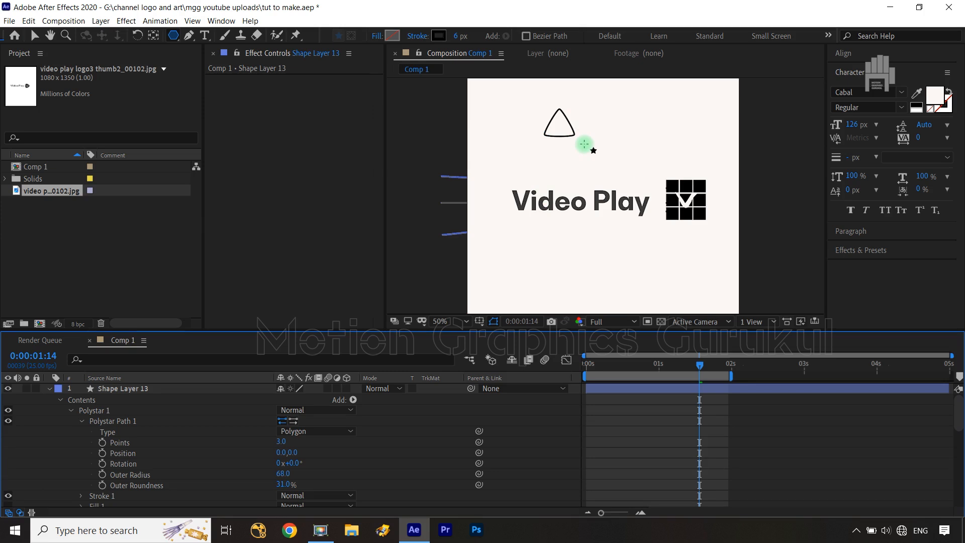
Step: Set the triangle layer's Rotation to 90° so it points like a play button
click(119, 389)
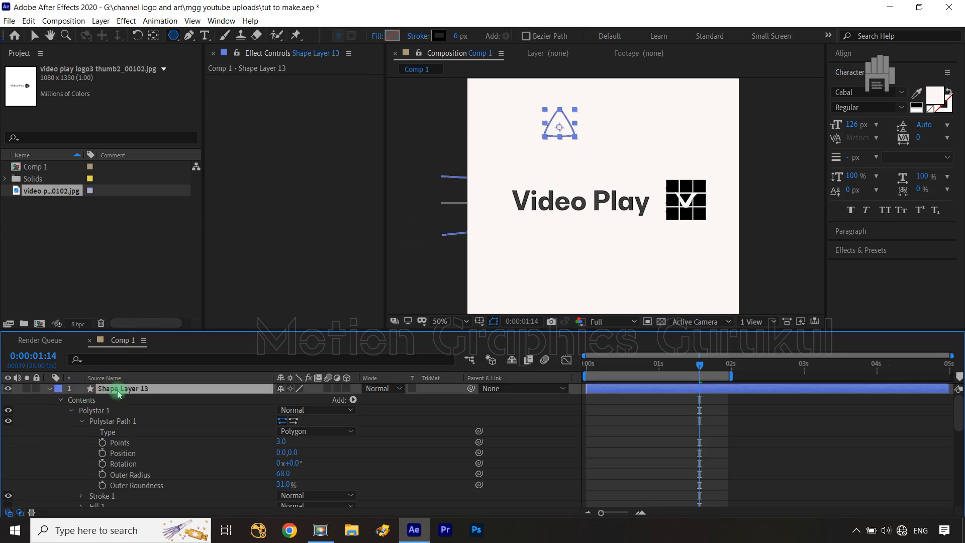
key(r)
click(293, 399)
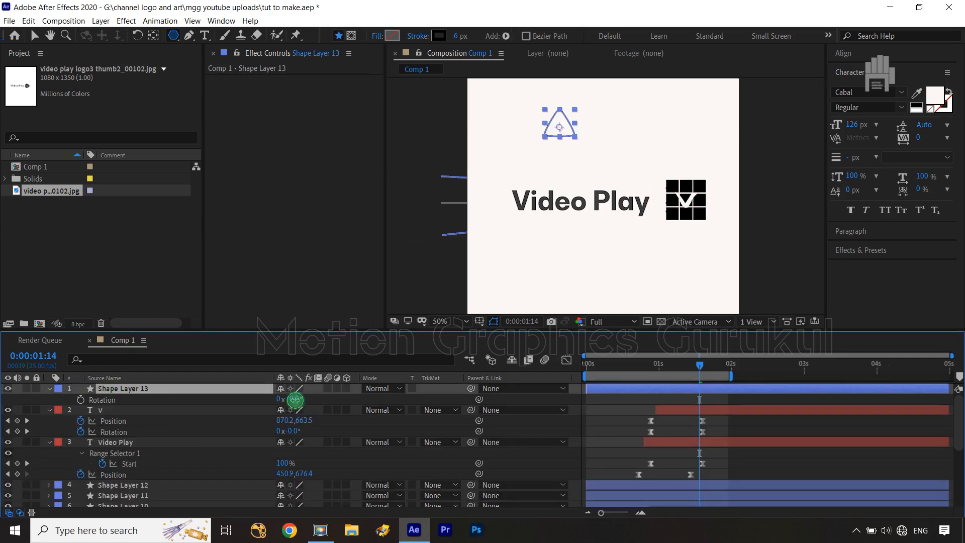
text(90)
click(329, 400)
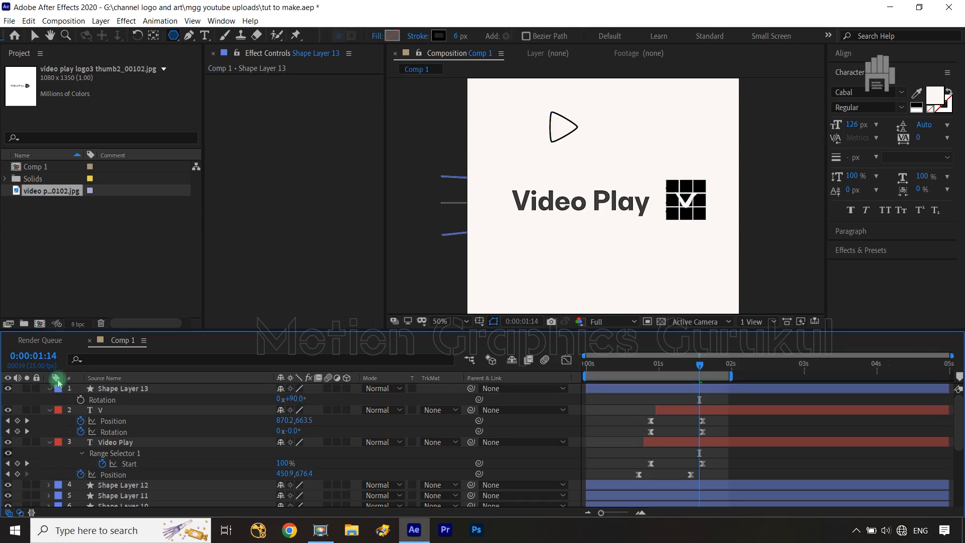
Step: Scale the triangle layer to 142% and align it to the composition's vertical centre
click(136, 387)
key(s)
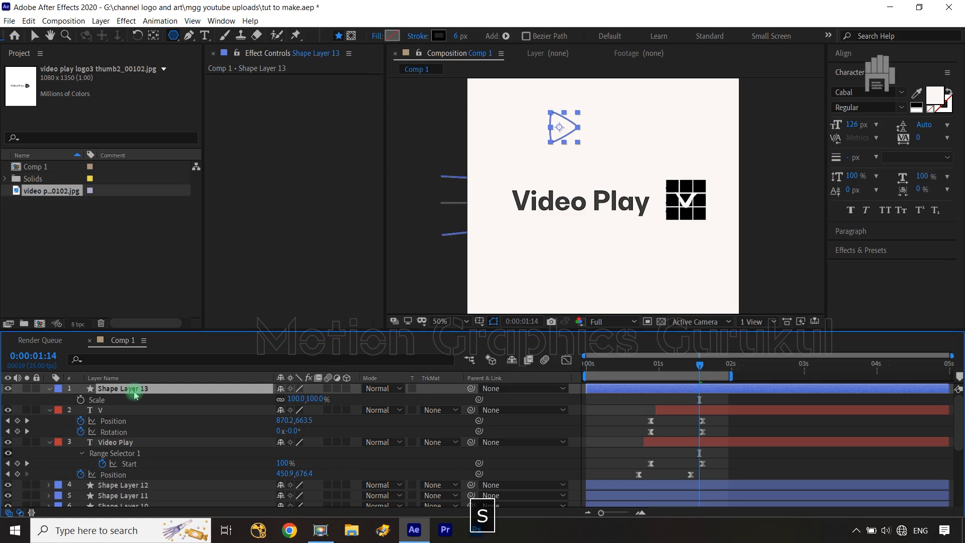
drag(318, 399, 364, 399)
click(845, 52)
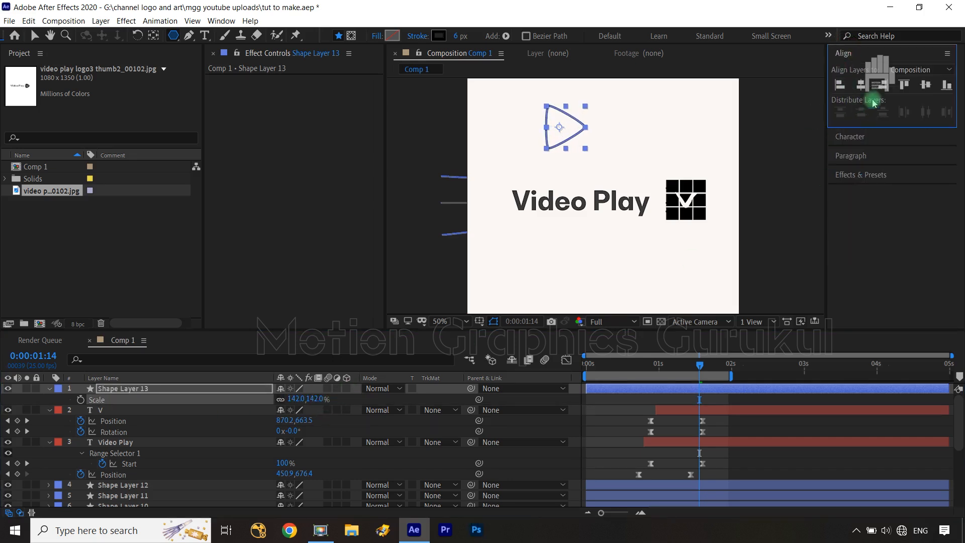
click(923, 85)
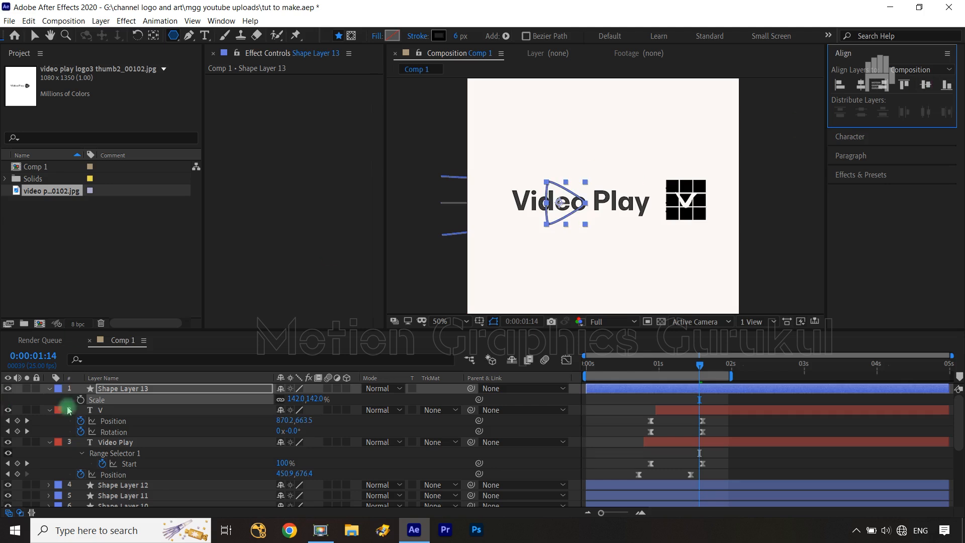
Step: Move the triangle over the grid of squares by setting its Position to 872.1, 663.0
click(166, 391)
key(p)
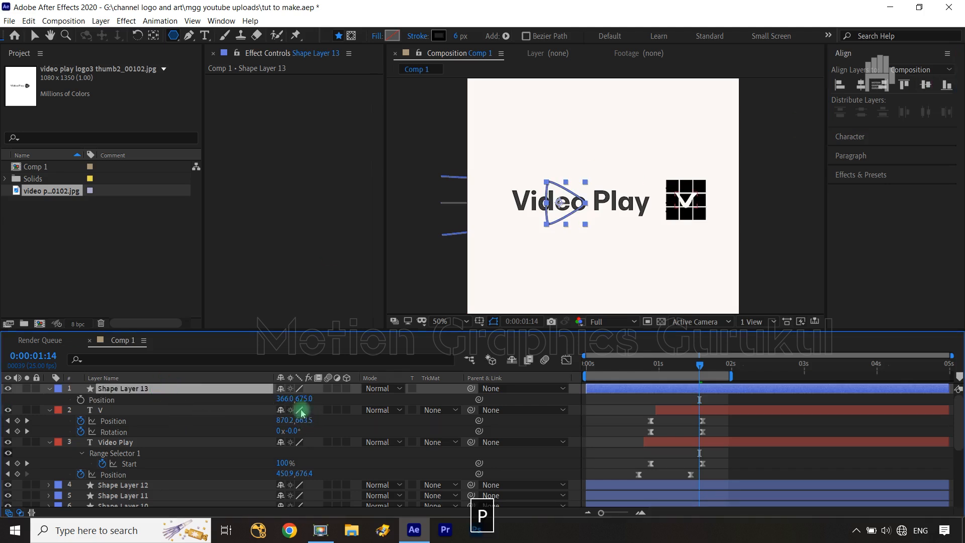
drag(284, 399, 593, 346)
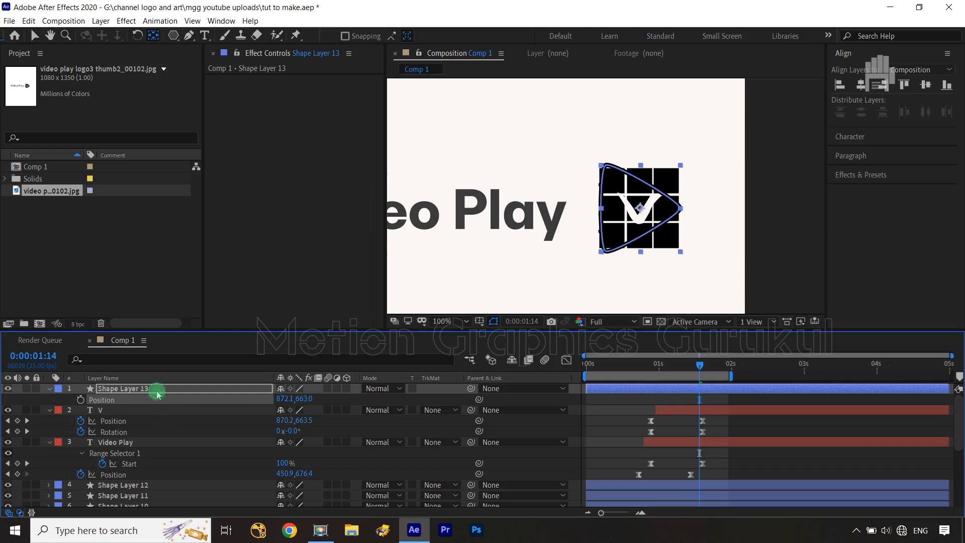
Step: Give the triangle shape a solid fill in black, 000000
click(157, 390)
key(v)
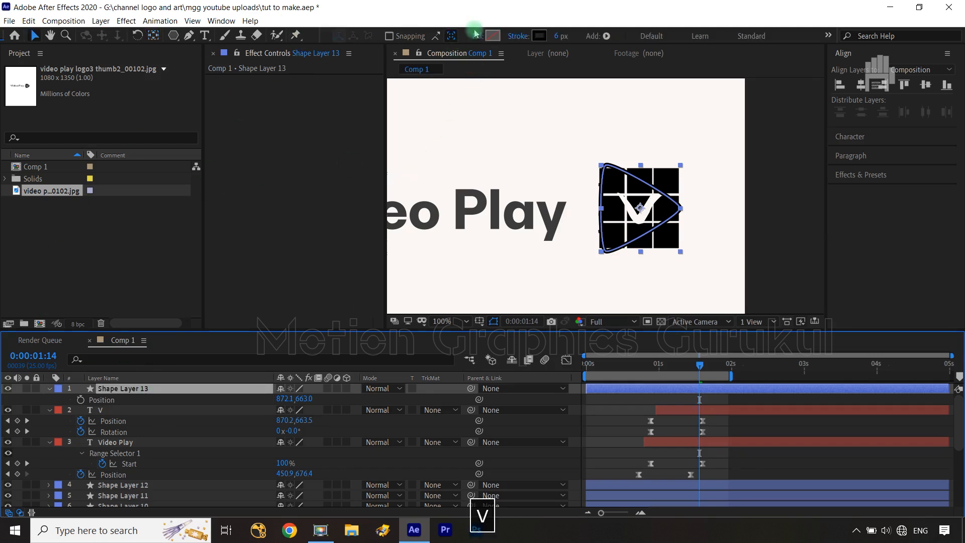
click(491, 37)
drag(133, 302, 11, 415)
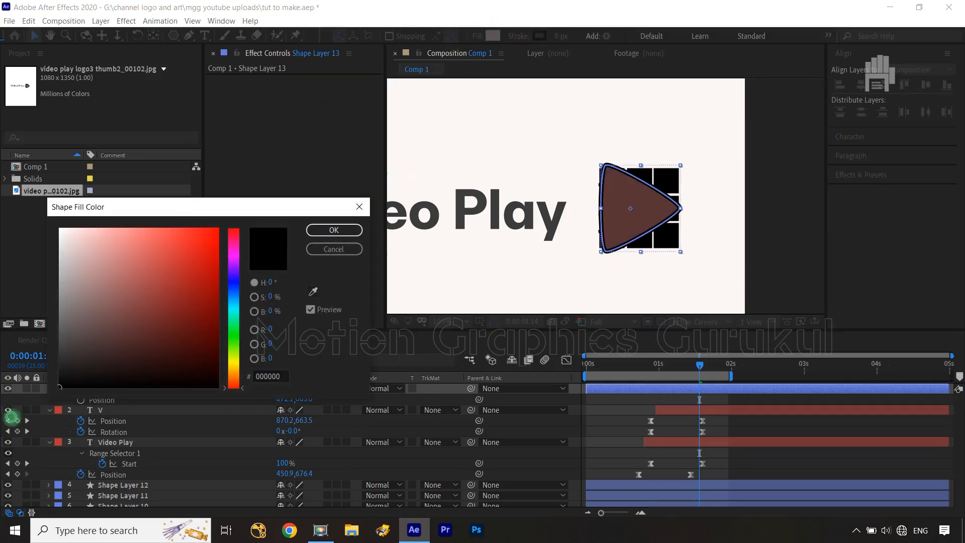
click(334, 230)
Step: Remove the triangle shape's stroke by setting its stroke type to None
click(542, 36)
click(102, 261)
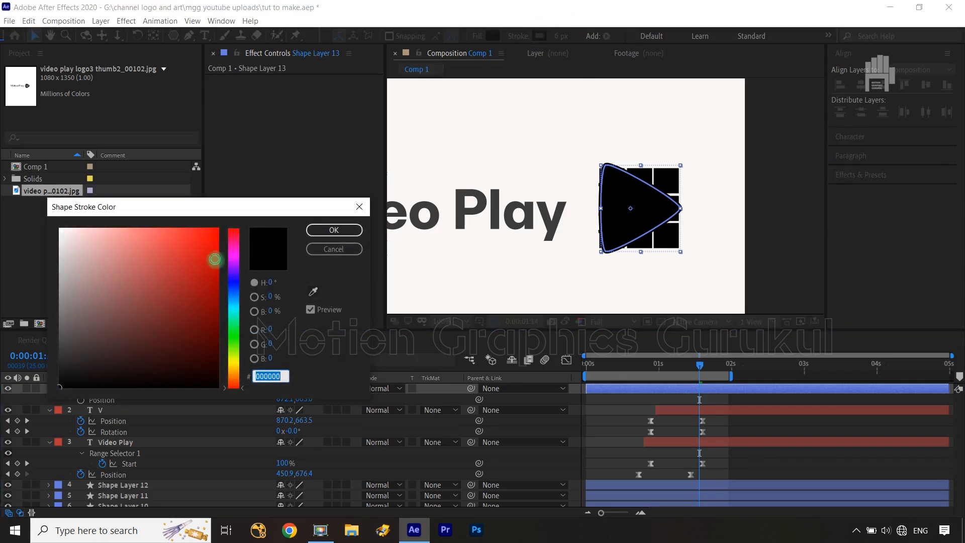
click(334, 250)
click(518, 37)
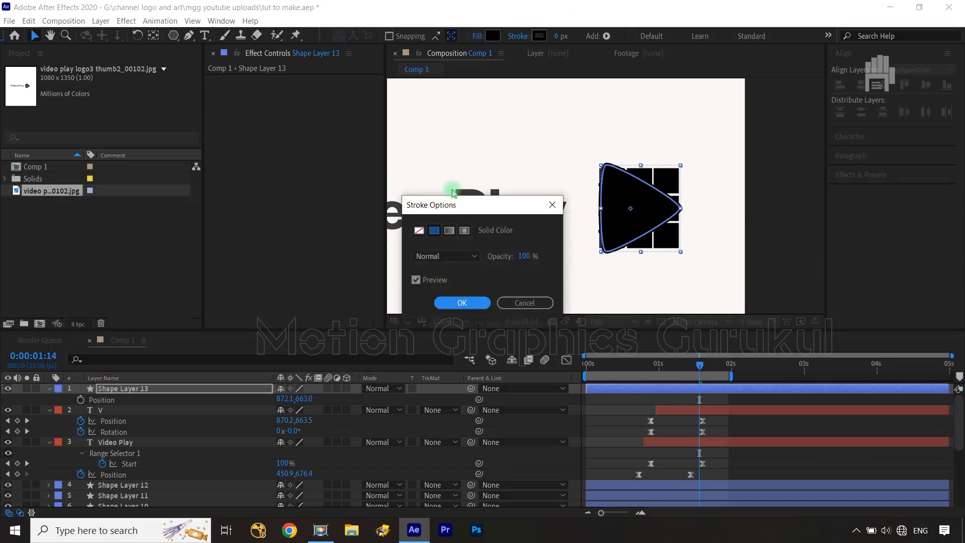
click(420, 230)
click(454, 302)
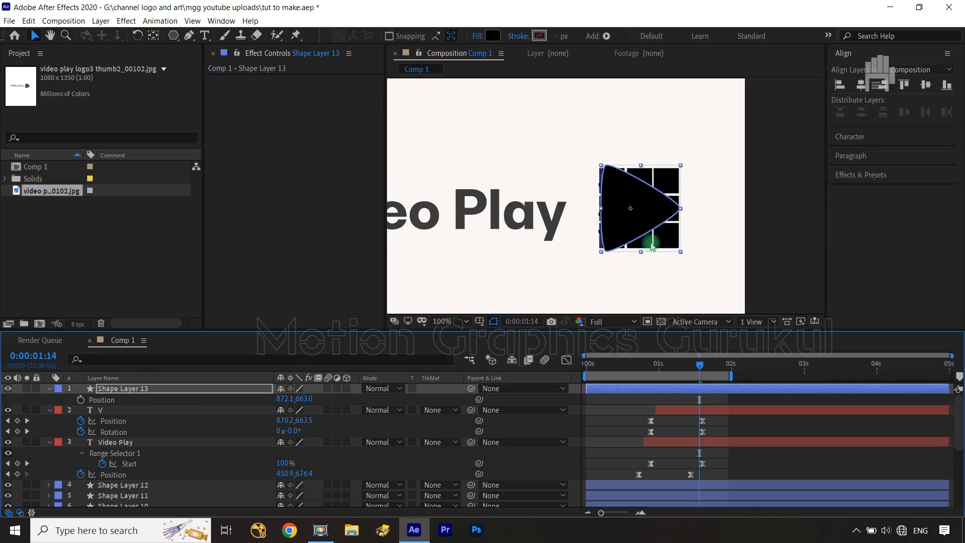
Step: Move the triangle layer beneath the V and Video Play text layers, directly above Shape Layer 12
drag(130, 390, 179, 484)
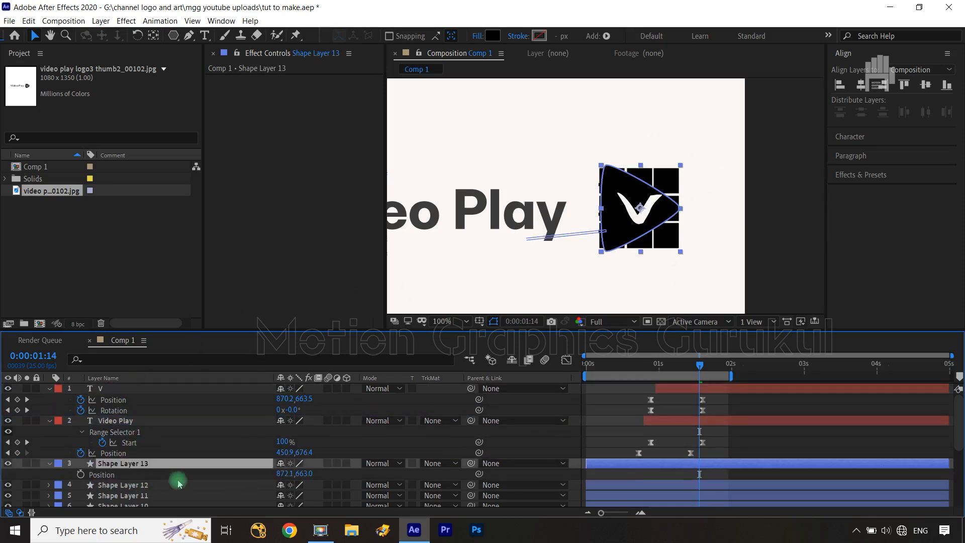
scroll(179, 484, down, 5)
scroll(179, 484, down, 1)
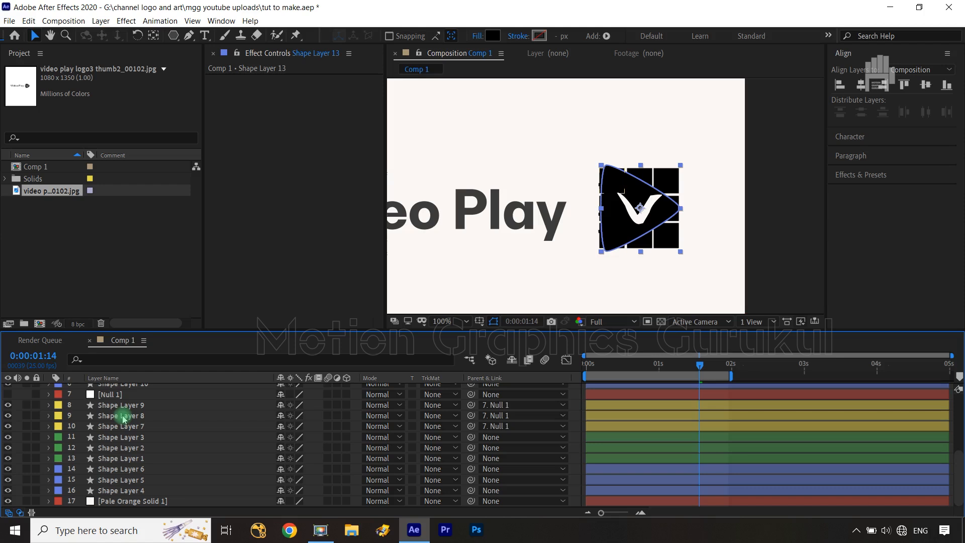
key(p)
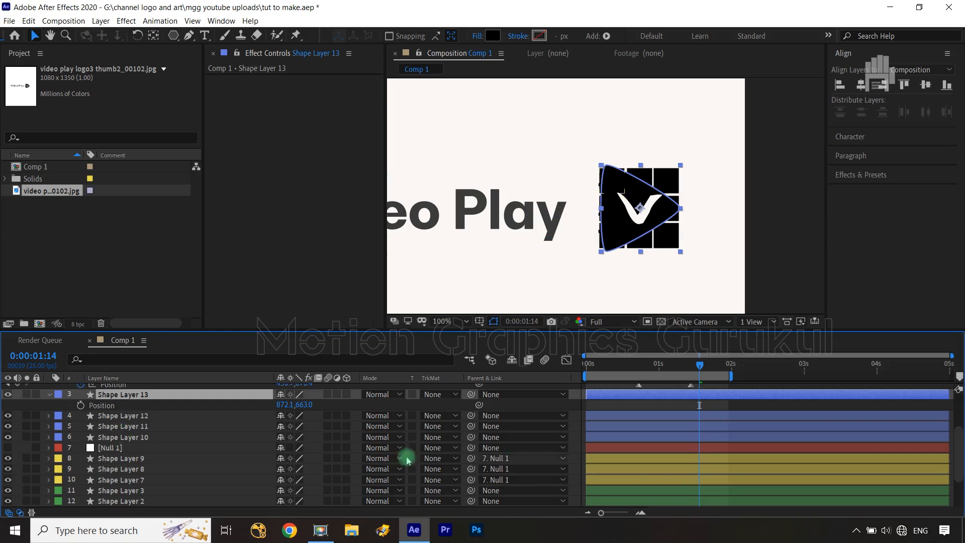
Step: Move the triangle layer, Shape Layer 13, beneath Null 1 and directly above Shape Layer 9, and hide it
click(134, 394)
key(Return)
drag(140, 398, 145, 453)
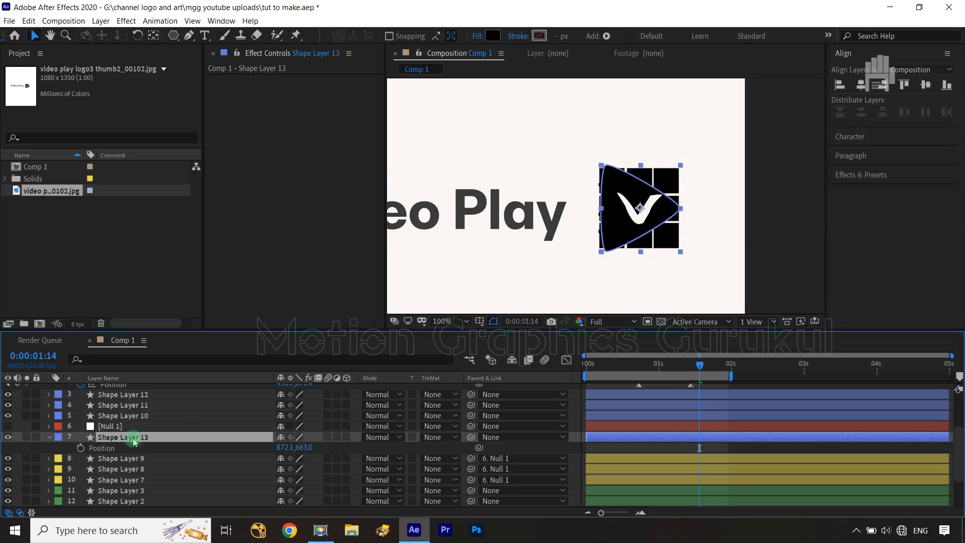
click(143, 459)
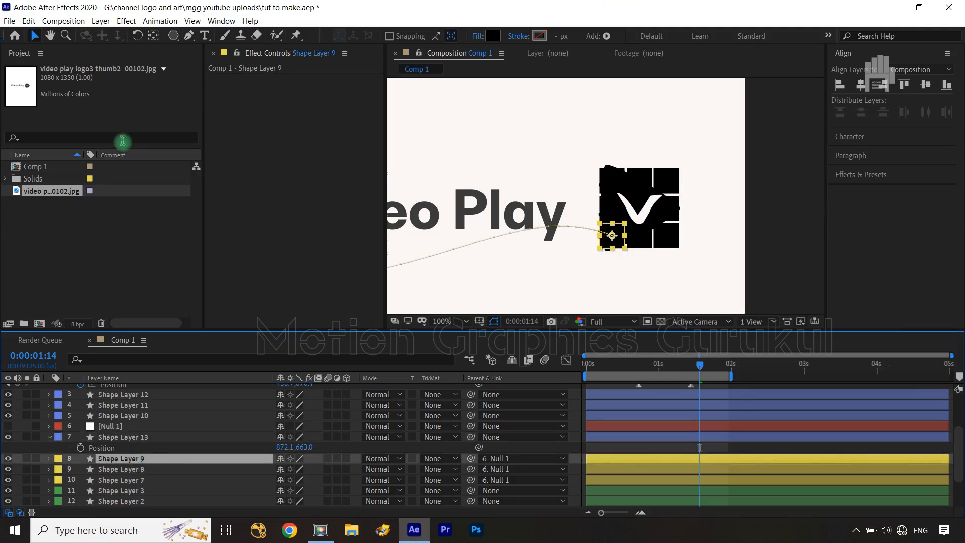
click(8, 437)
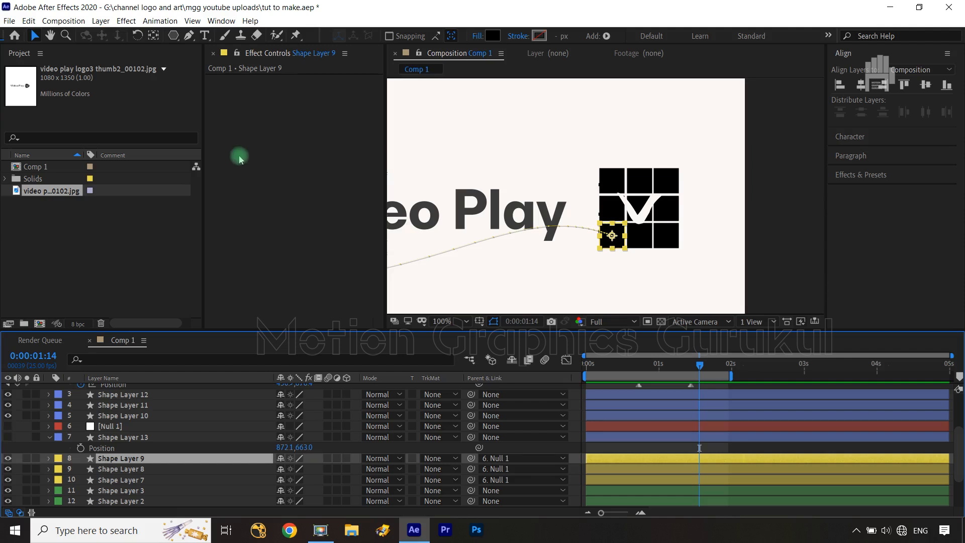
Step: Apply the Set Matte effect to Shape Layer 9, taking the matte from Shape Layer 13
click(126, 20)
mouse_move(165, 115)
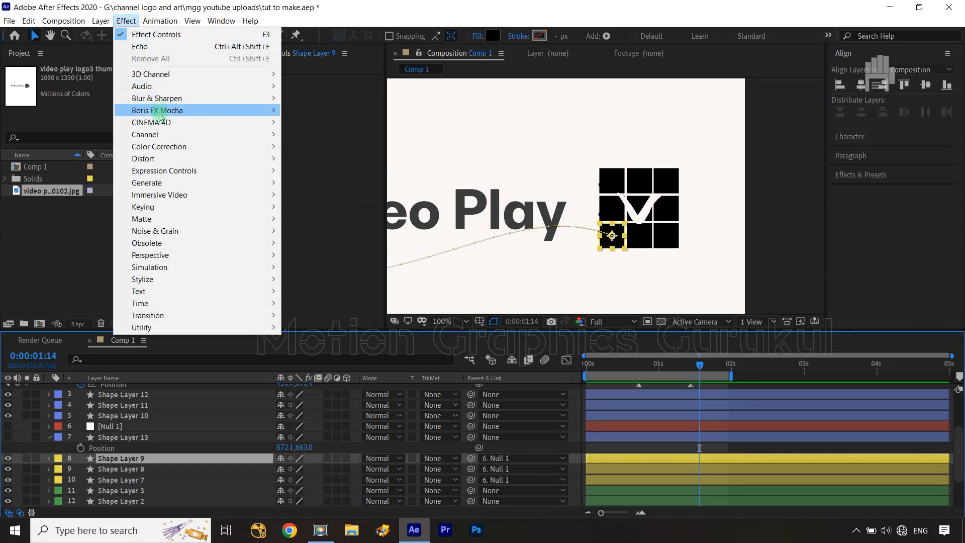
mouse_move(162, 132)
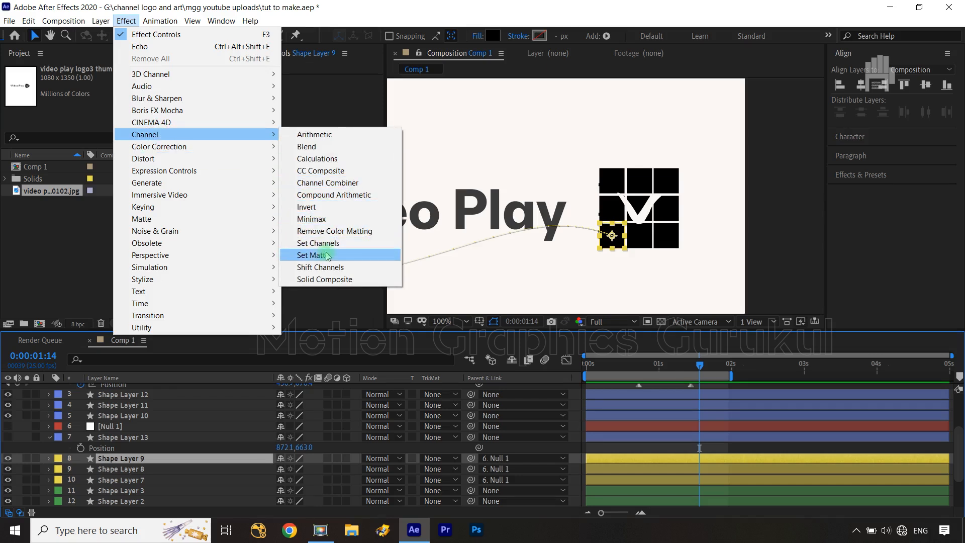
click(326, 255)
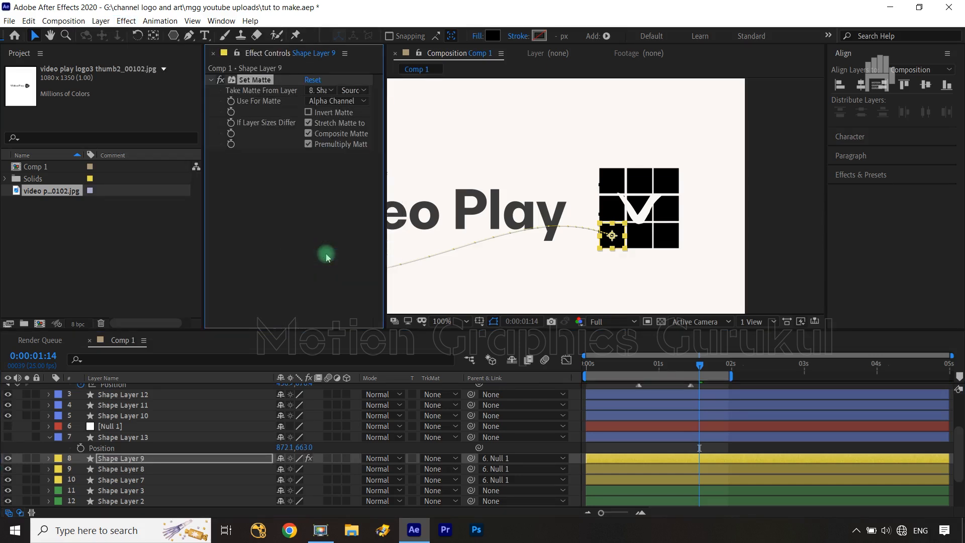
click(324, 90)
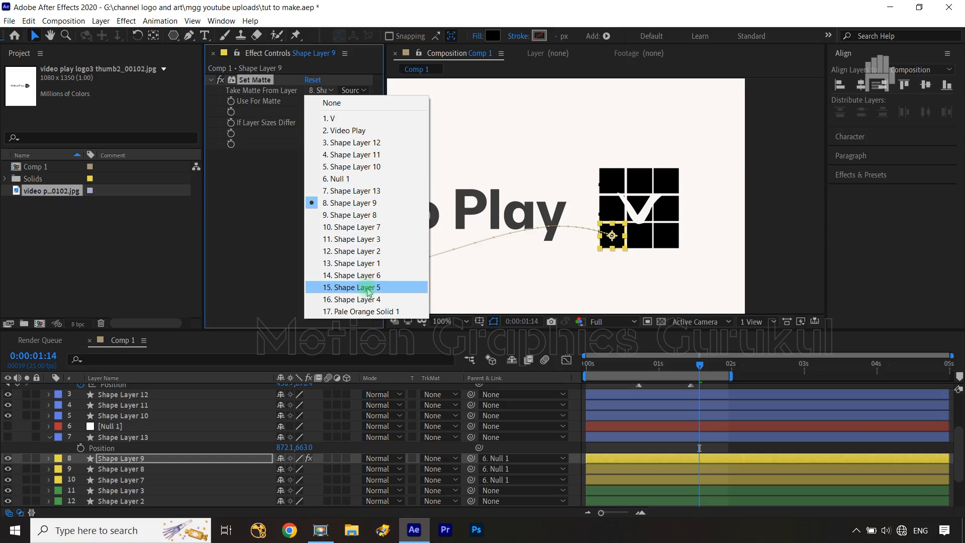
click(366, 191)
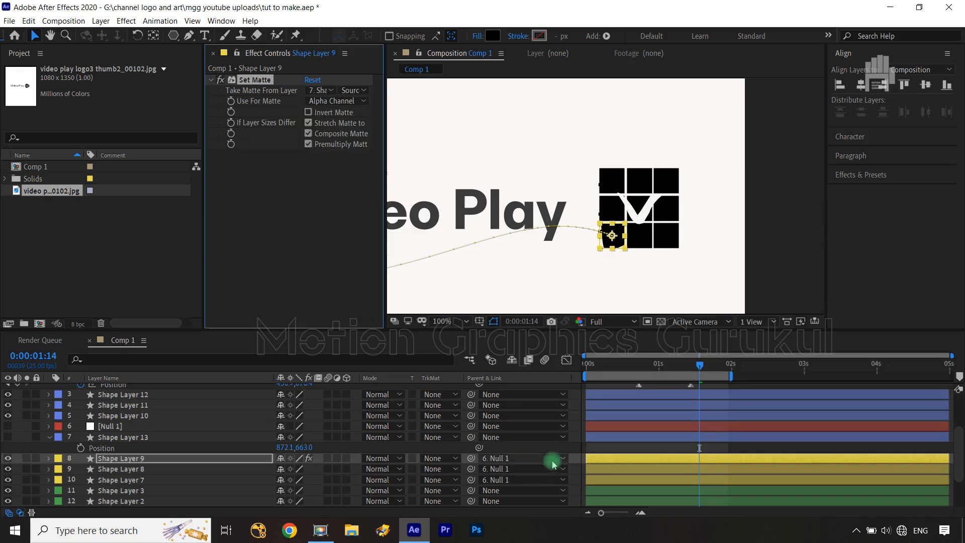
click(543, 448)
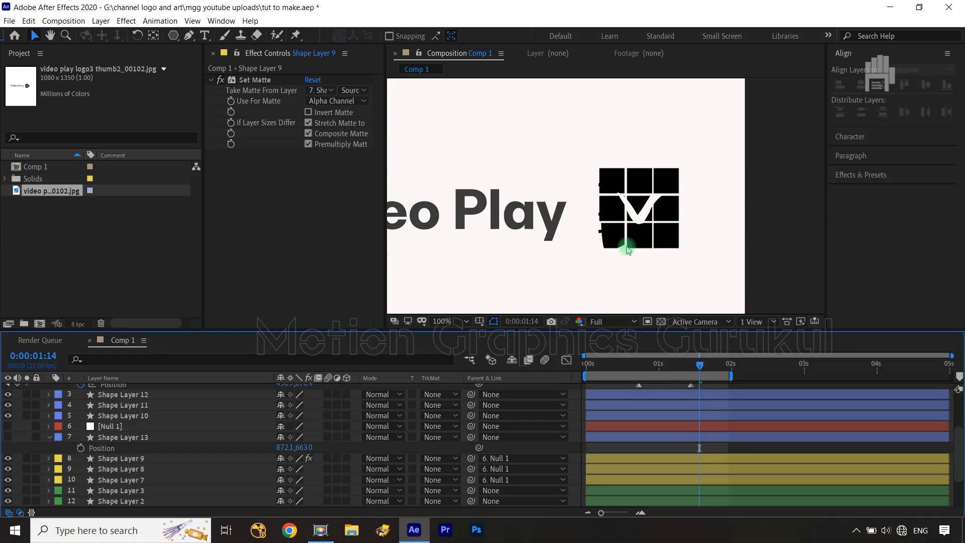
Step: Copy Shape Layer 9's Set Matte effect to the other eight squares, from Shape Layer 8 down through Shape Layer 4
click(253, 80)
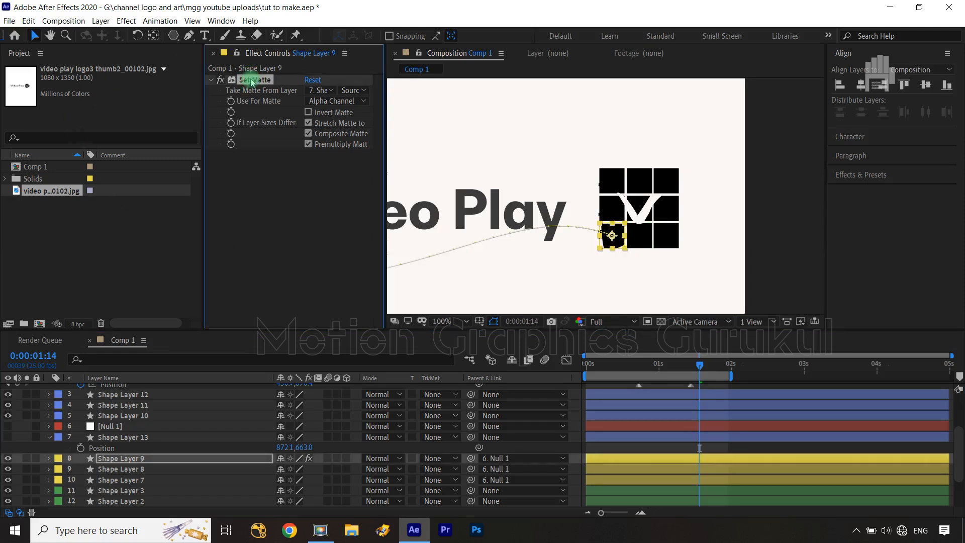
key(ctrl+c)
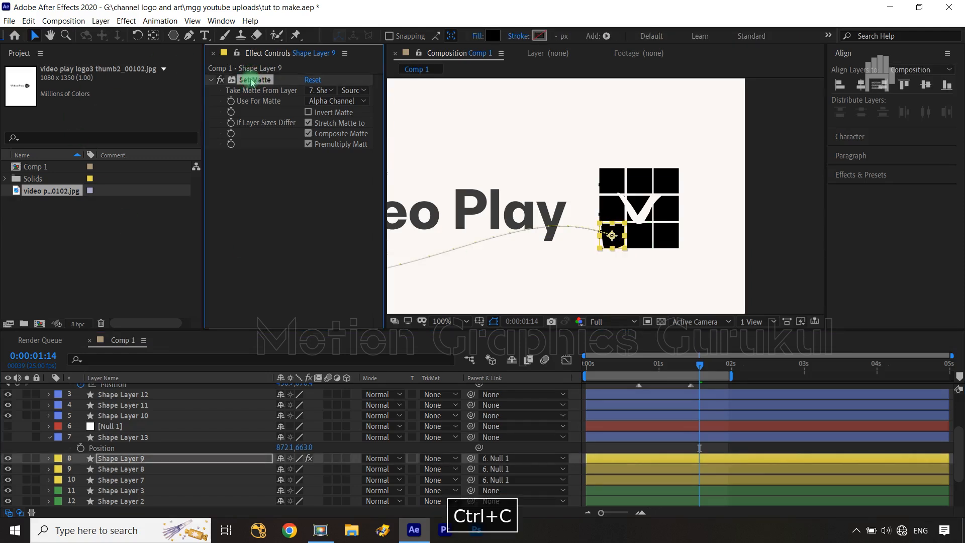
click(143, 471)
scroll(143, 472, down, 3)
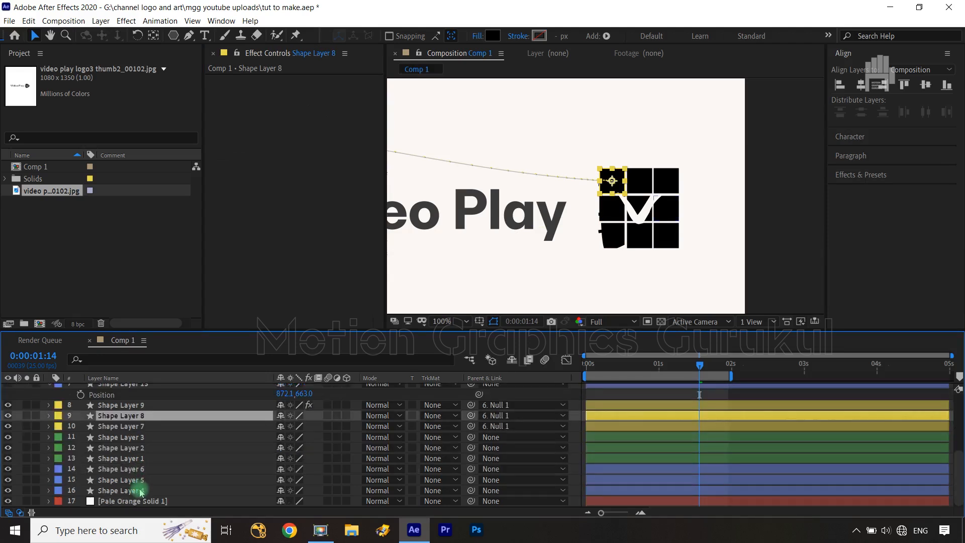
shift+click(141, 492)
key(ctrl+v)
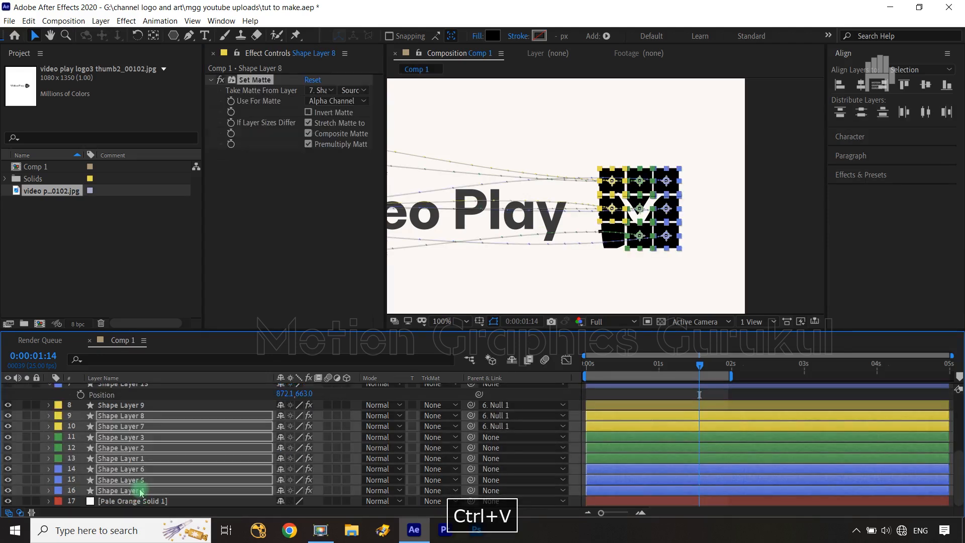
Step: Fit the whole composition in view and review the matted squares' animation back to the first frame
click(353, 398)
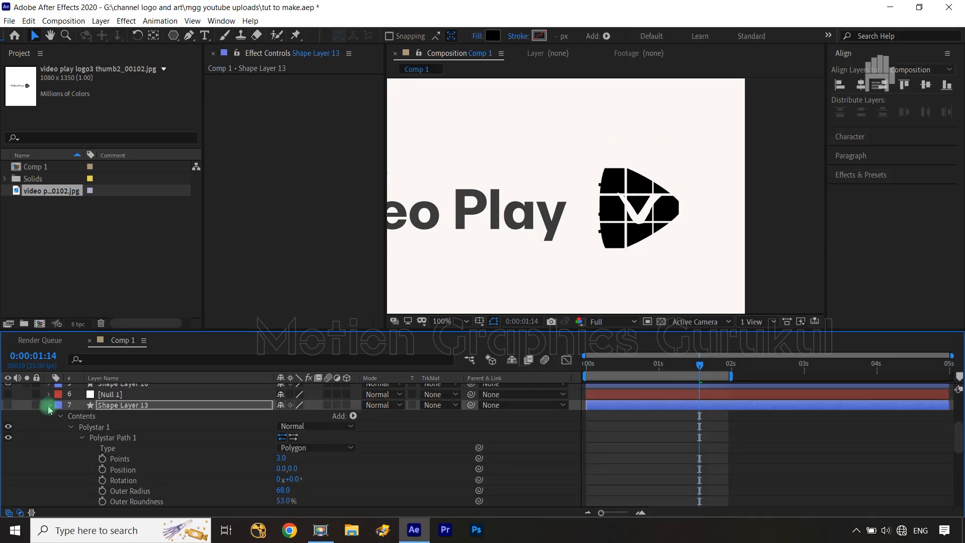
click(48, 405)
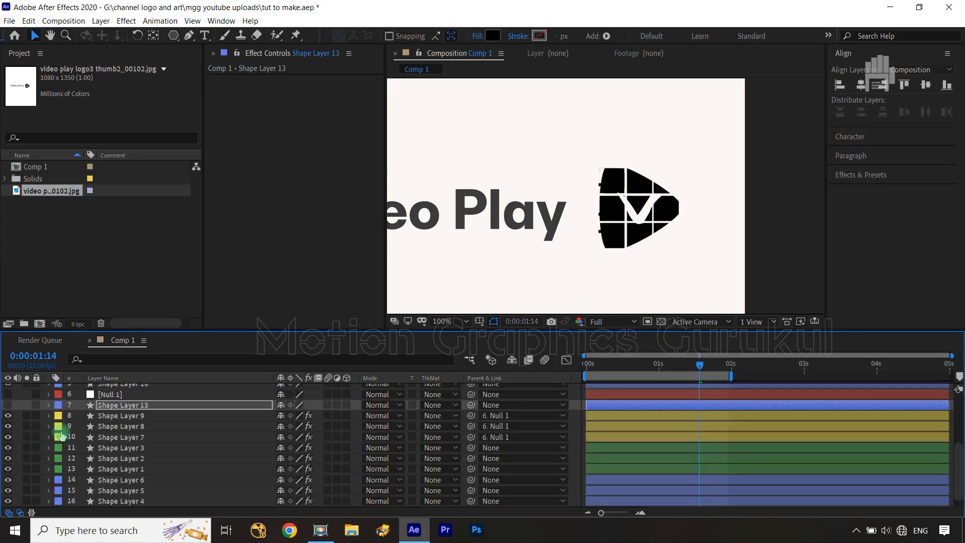
key(shift+slash)
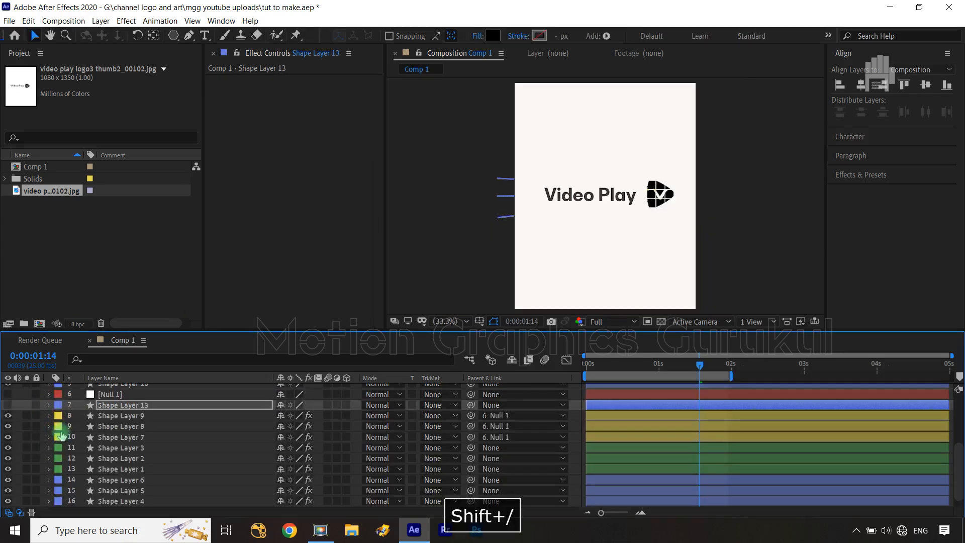
drag(700, 364, 611, 367)
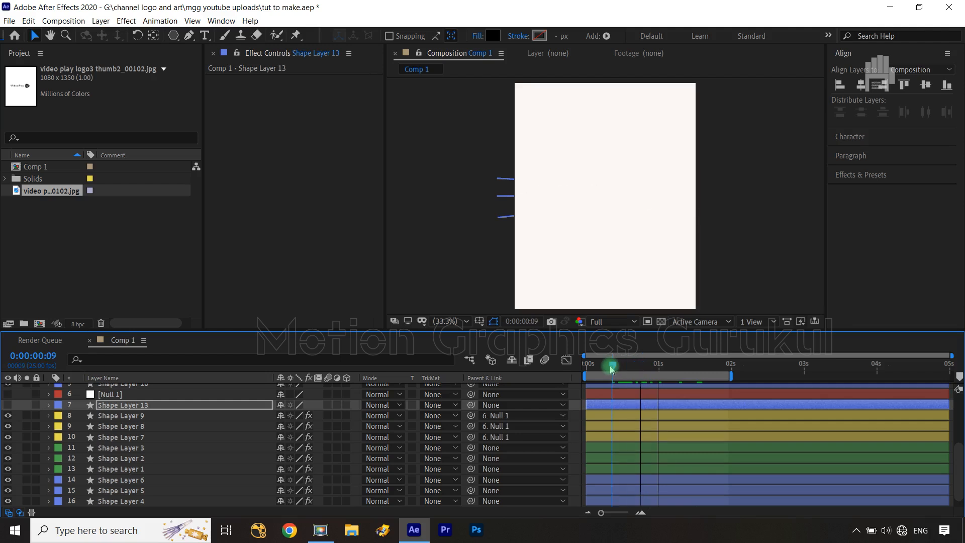
drag(605, 370, 587, 369)
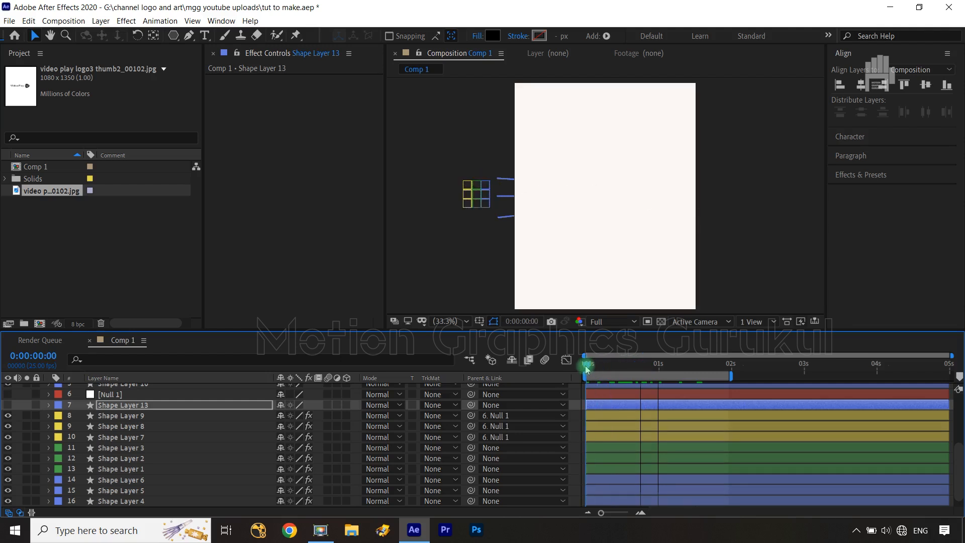
Step: Keyframe the triangle layer's Position at 0:00:00:00 and at 0:00:01:10, in line with Shape Layer 9's keyframes
click(142, 405)
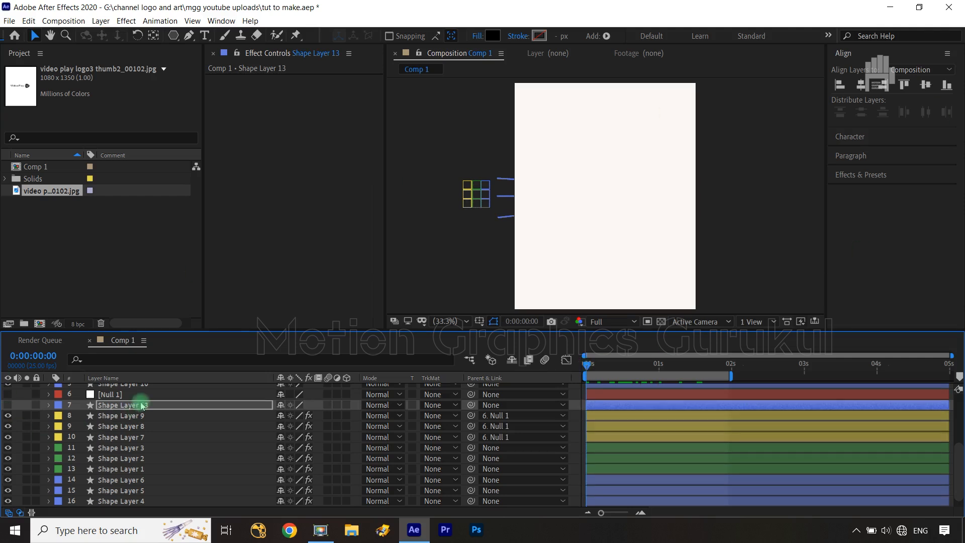
click(142, 406)
key(p)
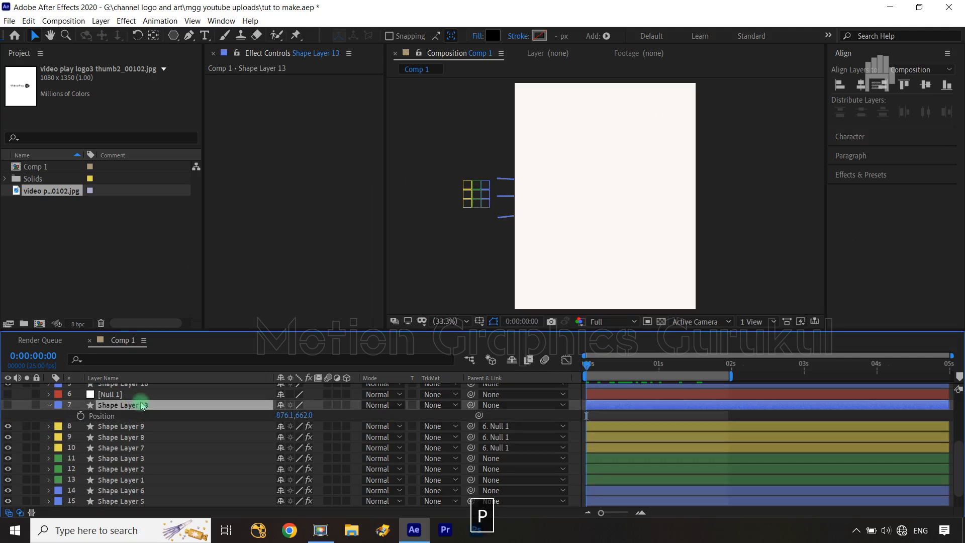
click(80, 416)
click(112, 427)
key(u)
drag(585, 365, 687, 384)
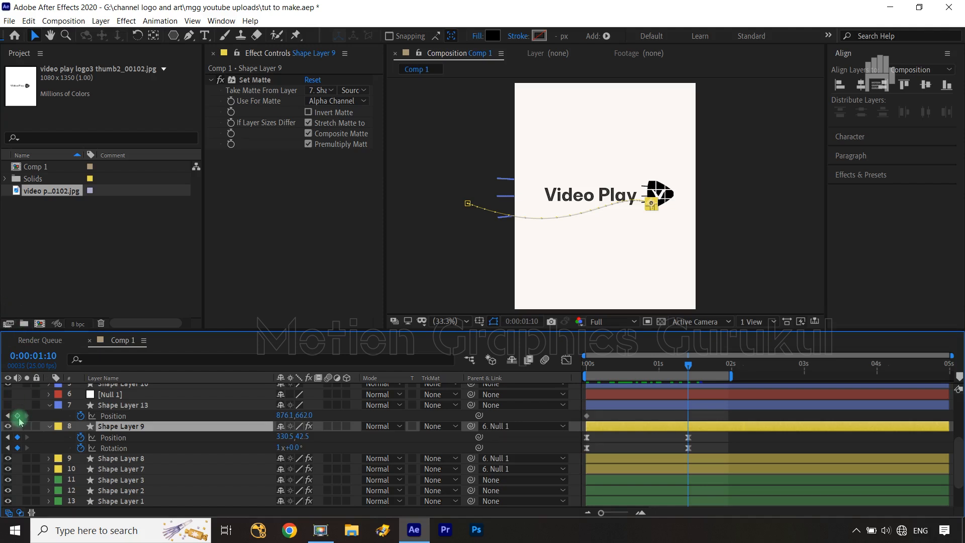
click(17, 416)
Step: Show the triangle layer and set its Position at the first frame to -223.9, 662.0, over the off-screen starting grid
key(Home)
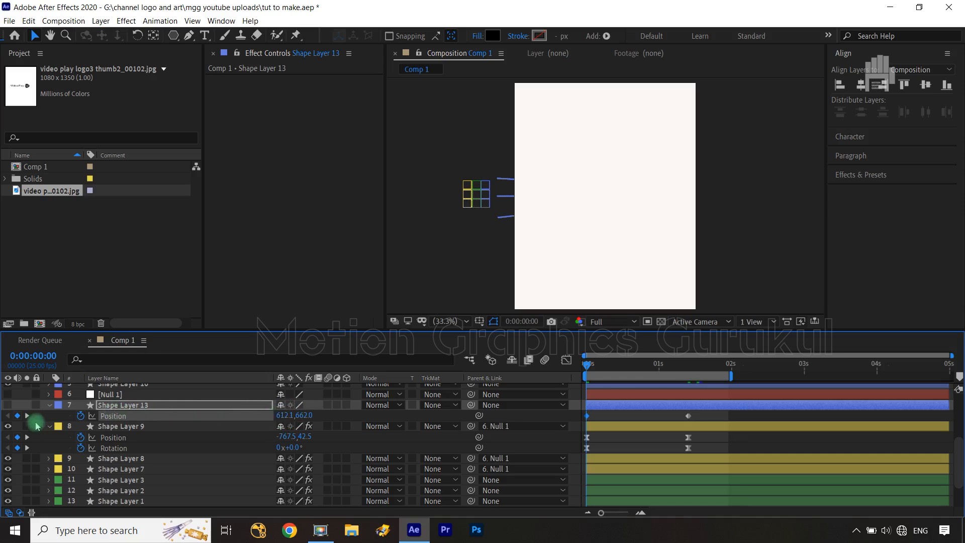
click(8, 405)
drag(282, 415, 206, 433)
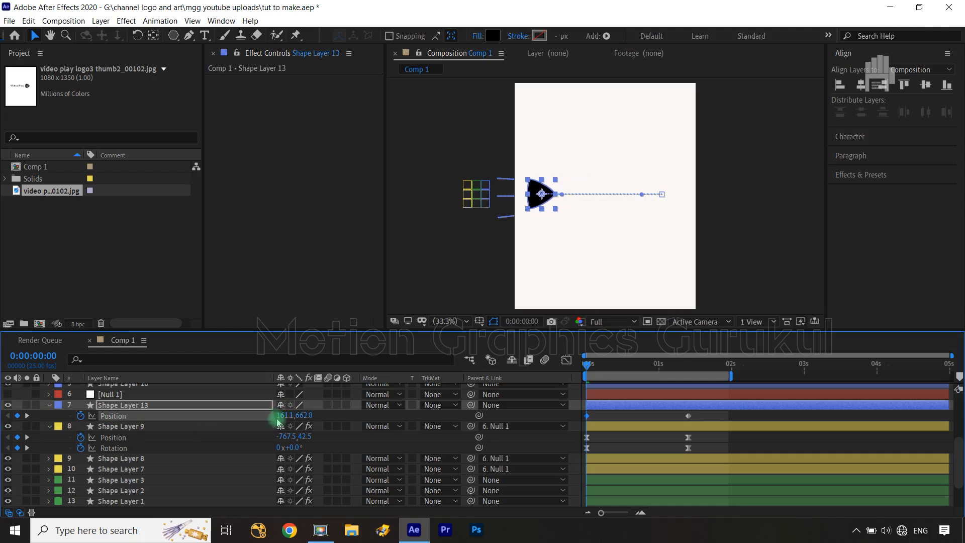
drag(281, 415, 47, 423)
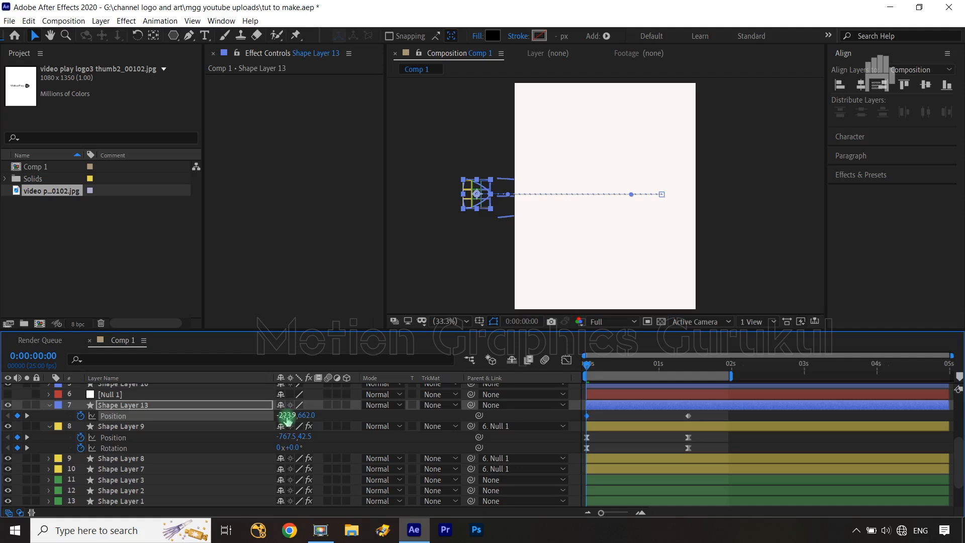
Step: Preview the triangle's travel up to 0:00:00:15 and hide the triangle layer again
click(590, 367)
drag(592, 368, 635, 378)
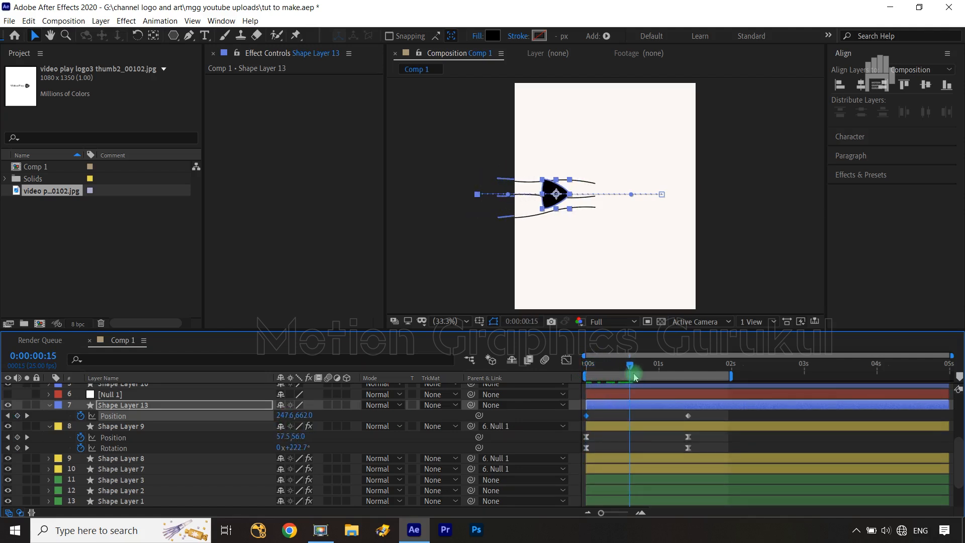
click(8, 406)
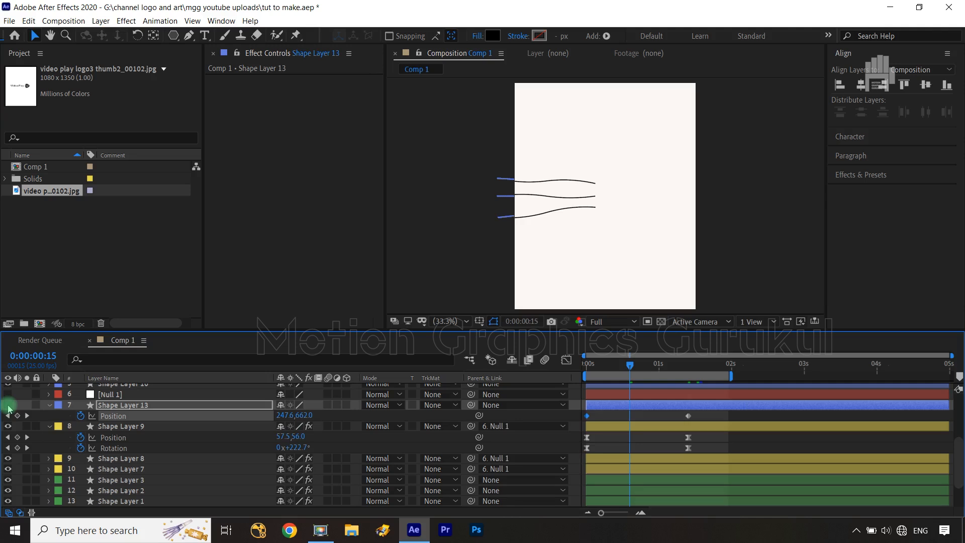
click(629, 369)
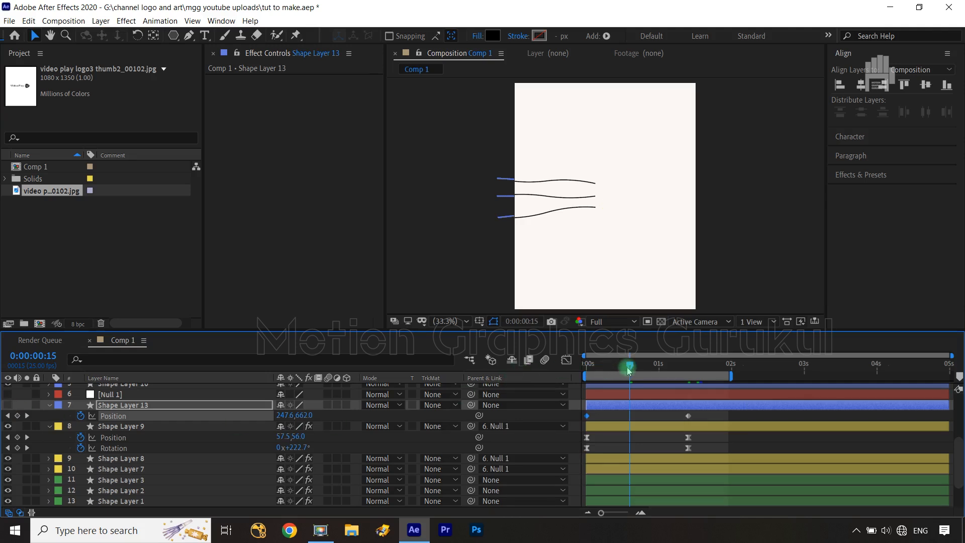
Step: Keyframe the triangle layer's current Scale at 0:00:00:00 and at 0:00:01:10
mouse_move(628, 369)
mouse_down()
mouse_move(707, 386)
mouse_move(591, 369)
mouse_up()
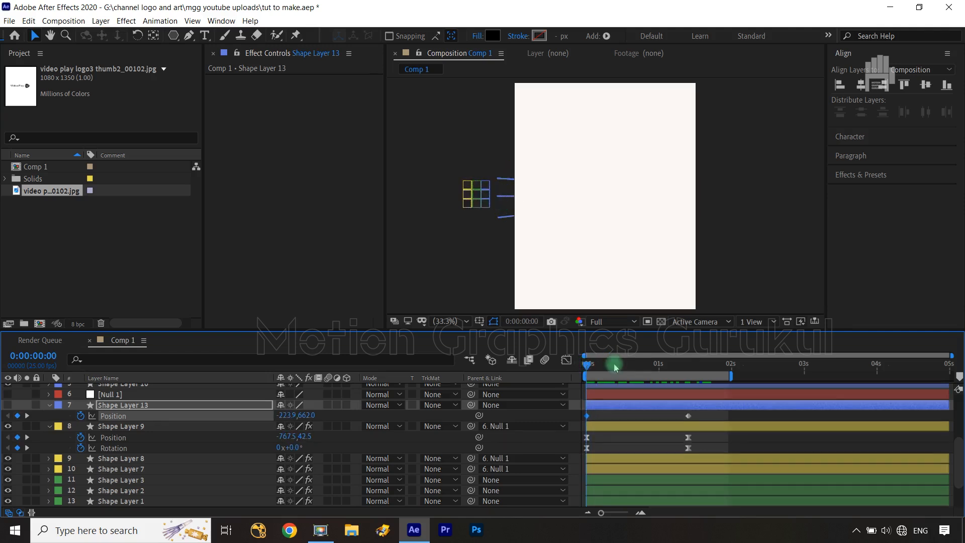
click(247, 405)
key(shift+s)
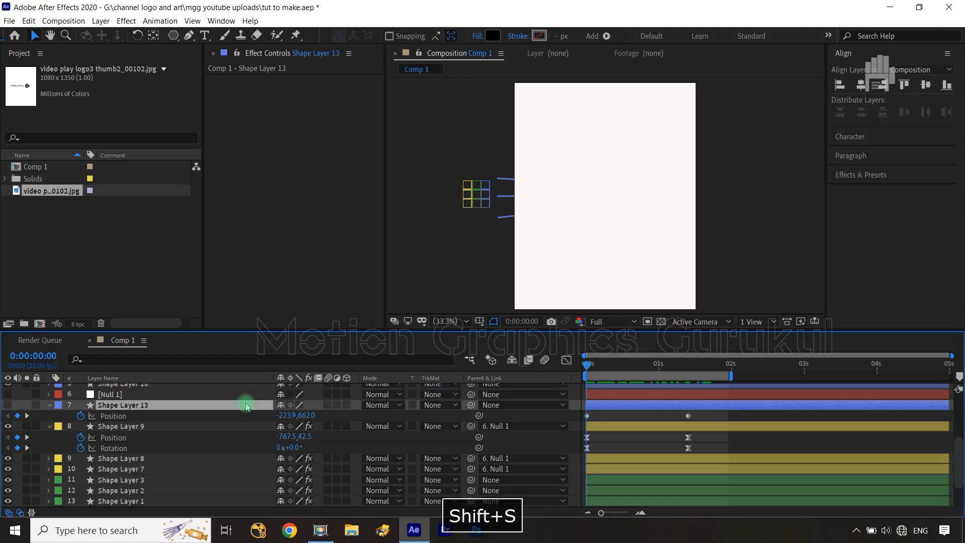
click(81, 427)
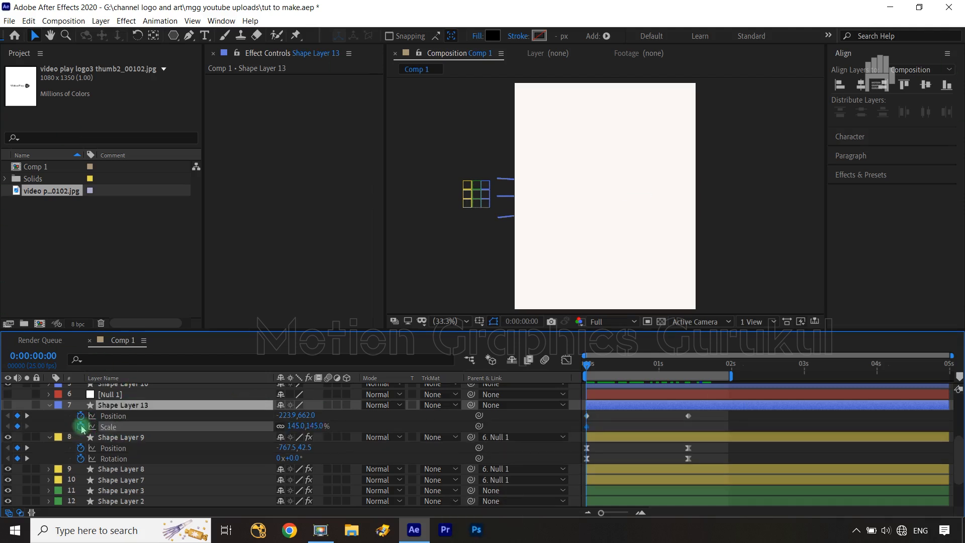
drag(589, 371, 690, 376)
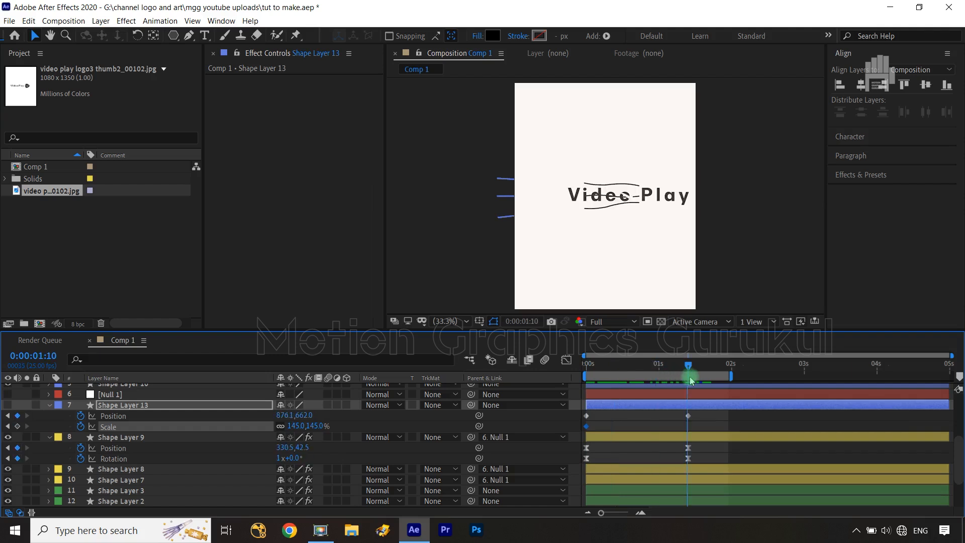
click(8, 427)
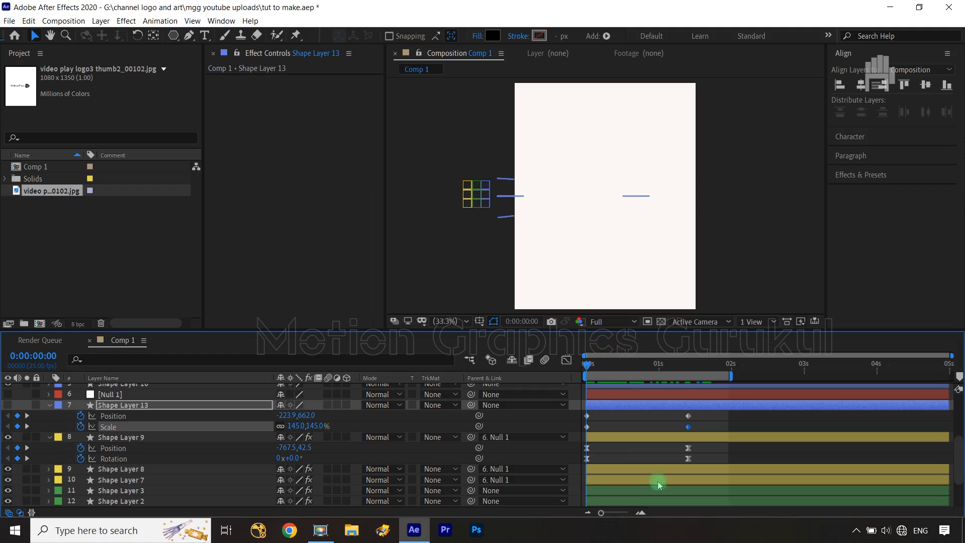
Step: Examine the speed graph of Shape Layer 9's Position and Rotation keyframes
drag(695, 445, 588, 466)
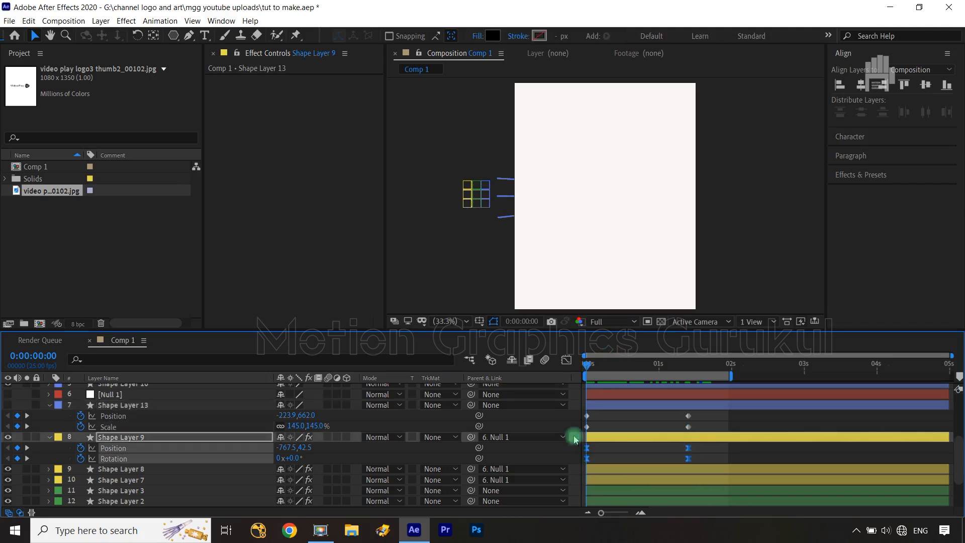
click(565, 361)
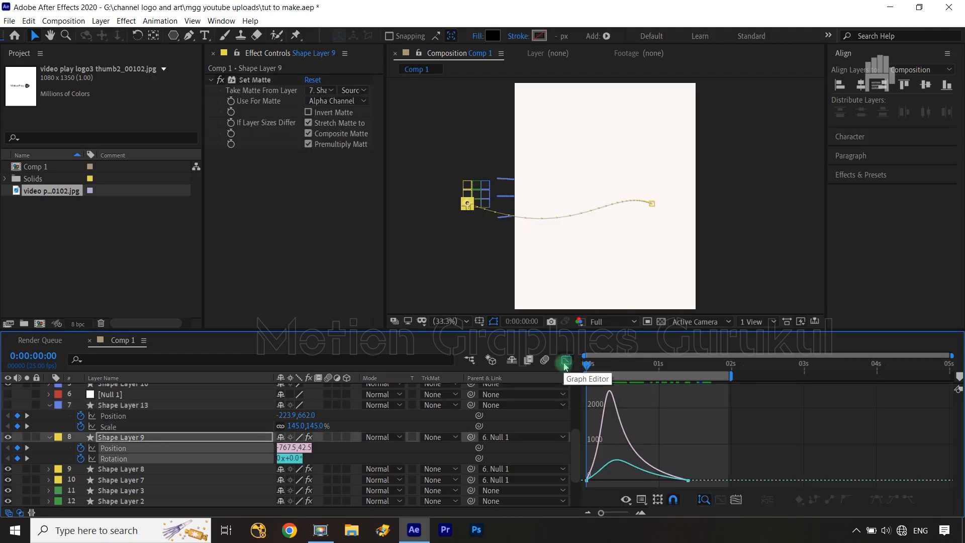
click(565, 361)
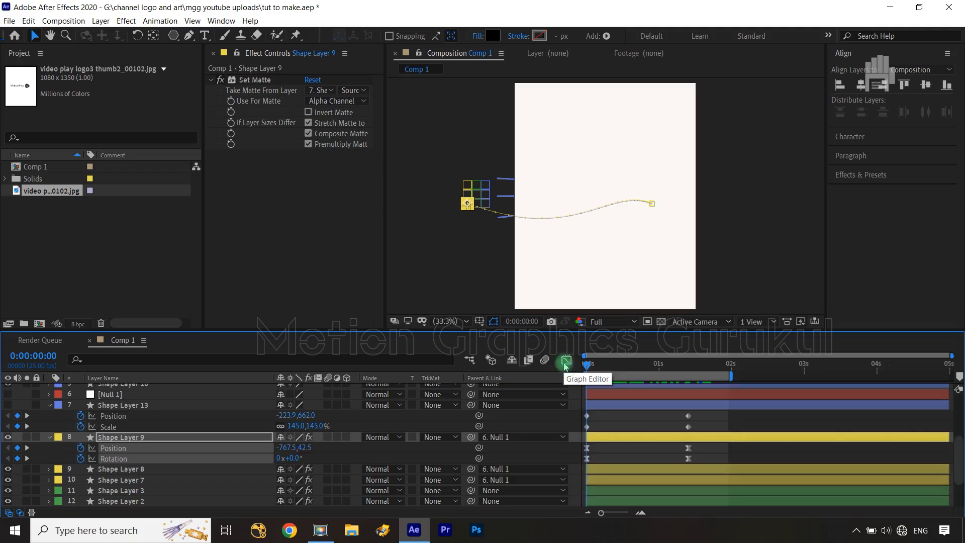
Step: Easy ease the triangle layer's Position and Scale keyframes and reshape their speed graph so the motion peaks early and slows gradually
drag(708, 411, 581, 431)
key(F9)
click(566, 360)
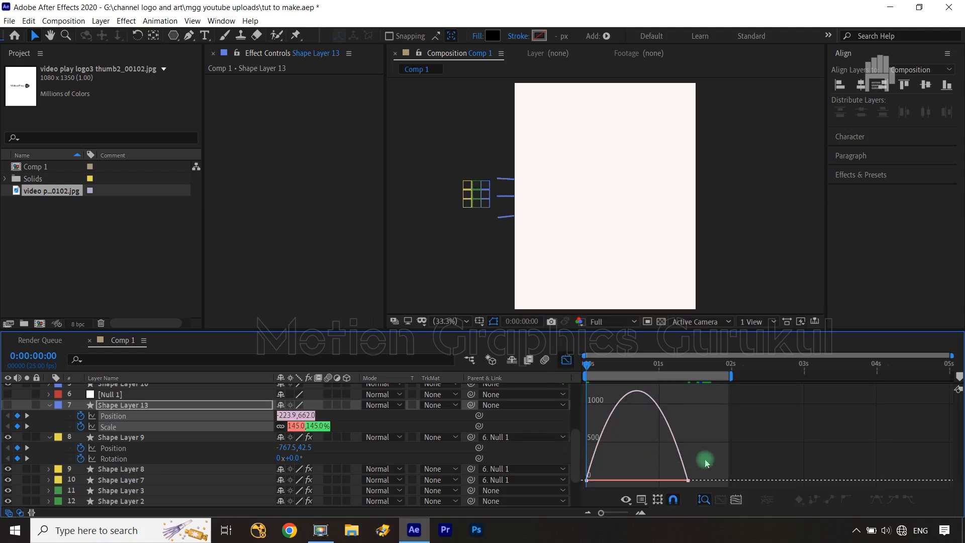
click(670, 481)
drag(665, 484, 638, 480)
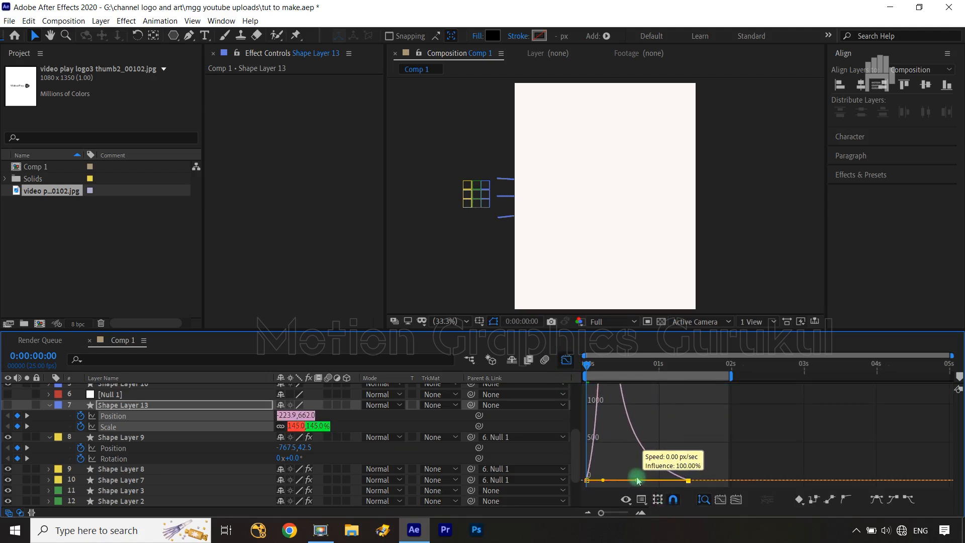
Step: At the first frame, enlarge the triangle layer's Scale to 444%, show the layer and set its Position to -215.9, 662.0
click(376, 427)
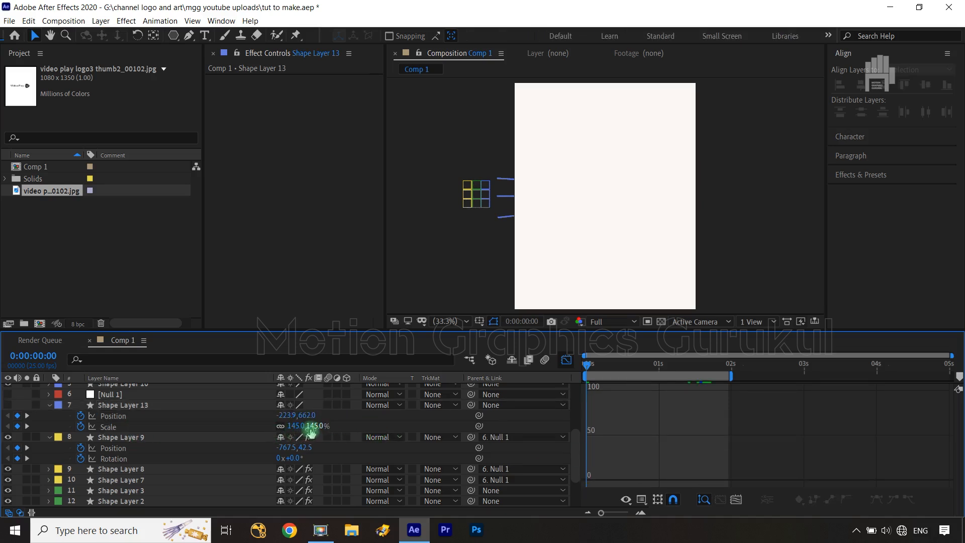
drag(316, 428, 356, 426)
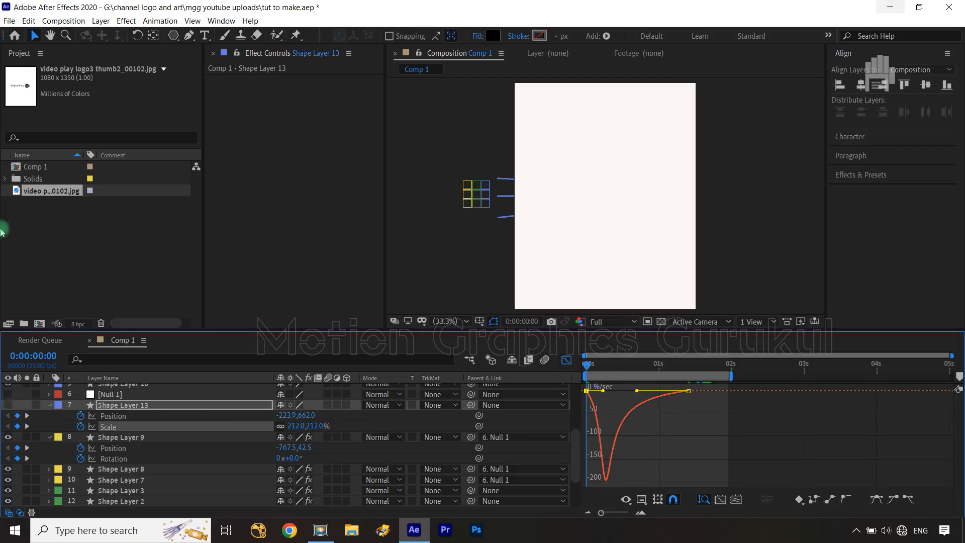
click(7, 406)
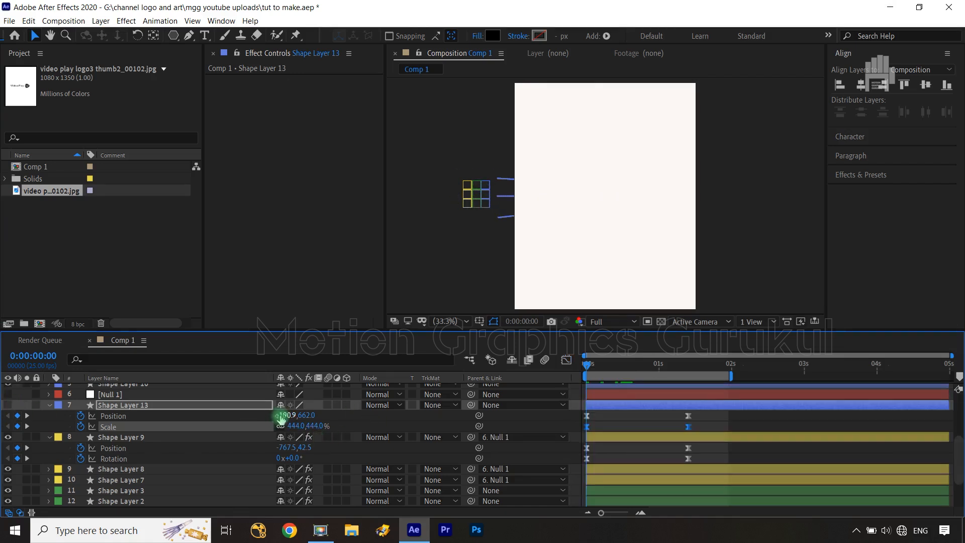
drag(280, 415, 273, 416)
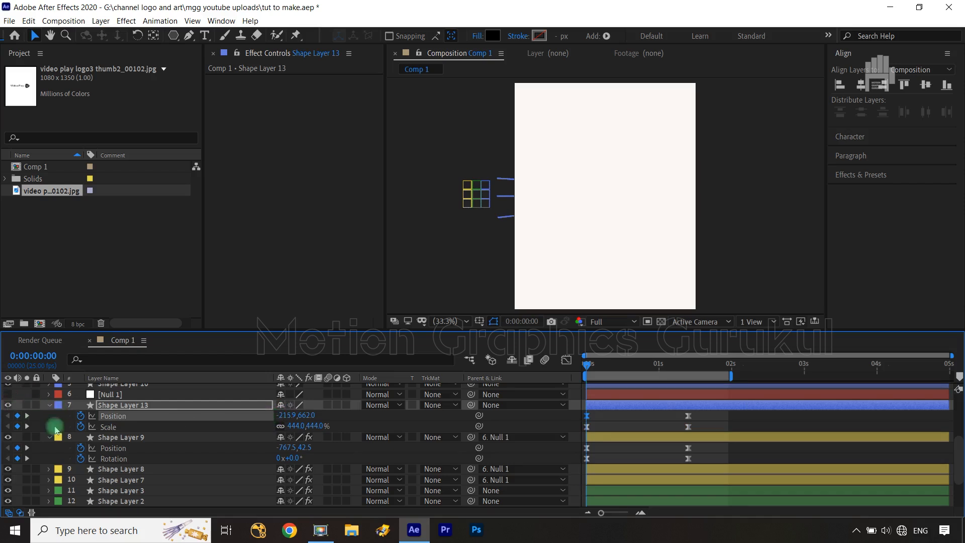
click(394, 417)
Step: Hide the triangle layer again, preview the matted grid's travel up to 0:00:00:11 and return to the first frame
drag(598, 372, 618, 372)
click(8, 405)
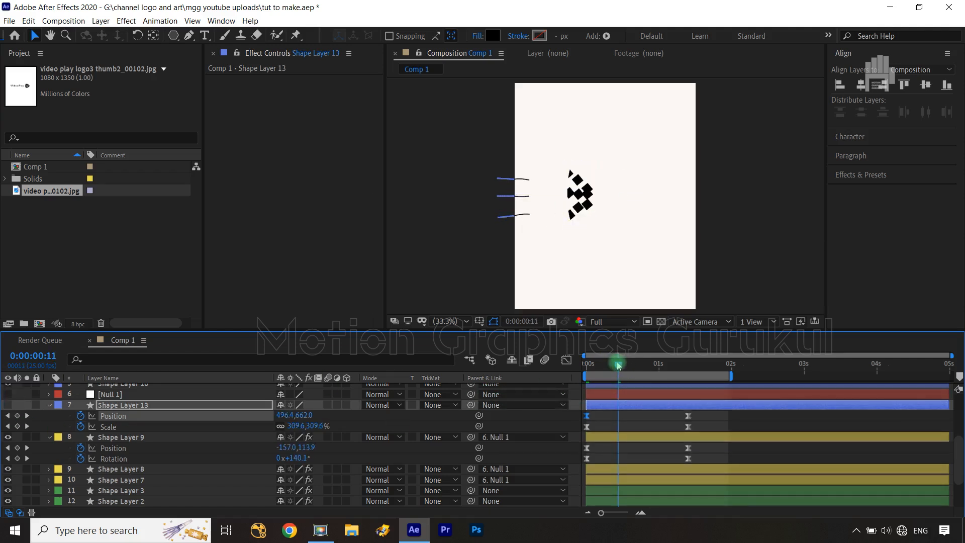
drag(618, 365, 584, 367)
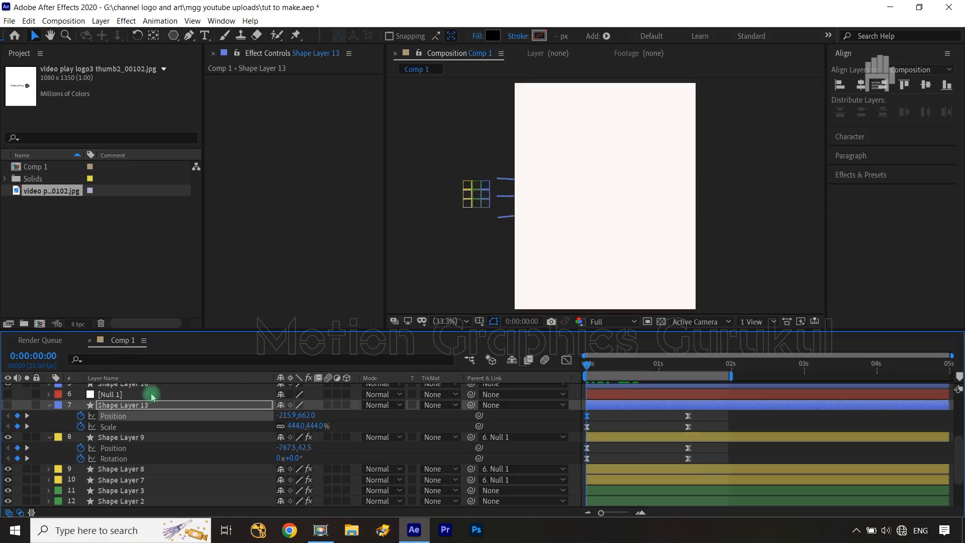
Step: Examine the speed graph of the triangle layer's Position and Scale keyframes and play back the logo animation
drag(720, 418, 603, 478)
click(567, 361)
click(659, 502)
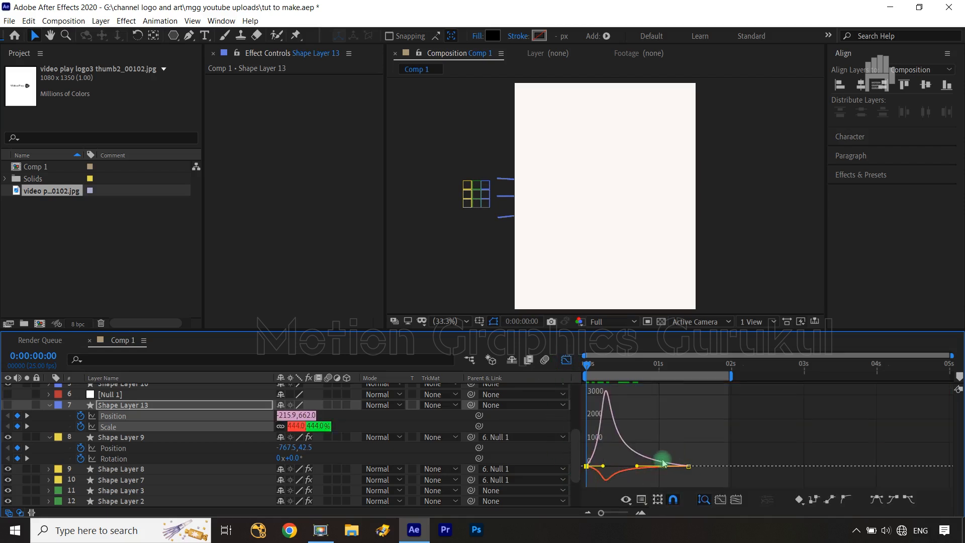
drag(719, 425, 645, 466)
key(space)
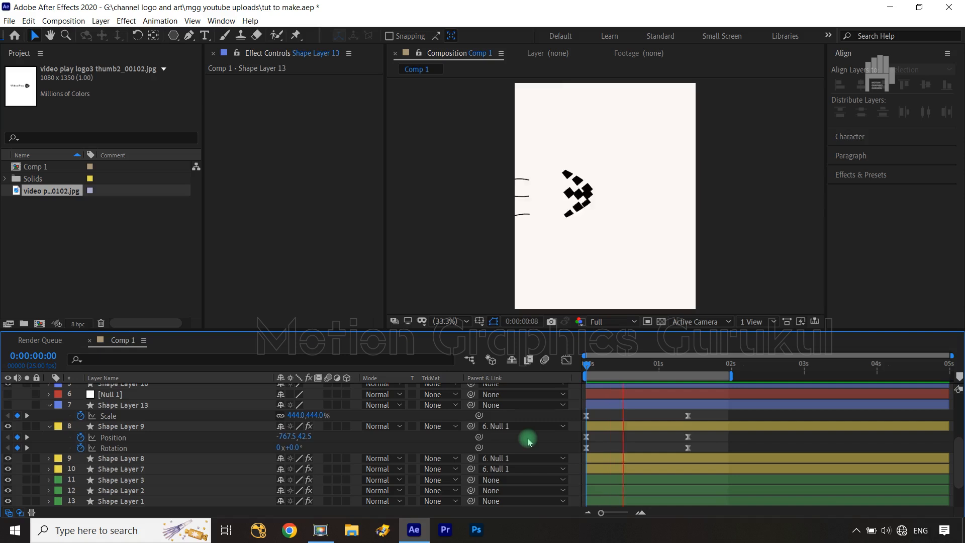
key(space)
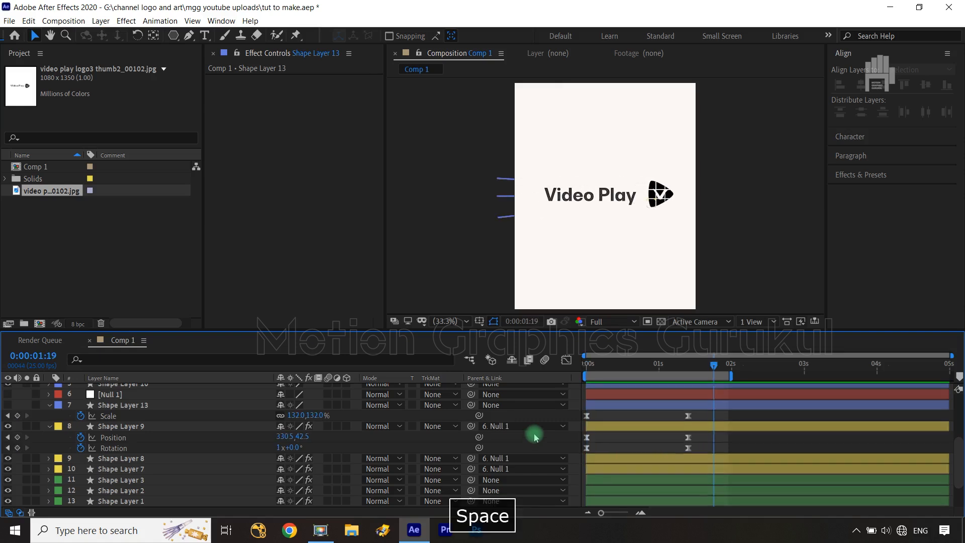
Step: Shift the Video Play title's Position keyframe at 0:00:01:11 closer to the play icon and preview the animation from the first frame
scroll(164, 394, up, 4)
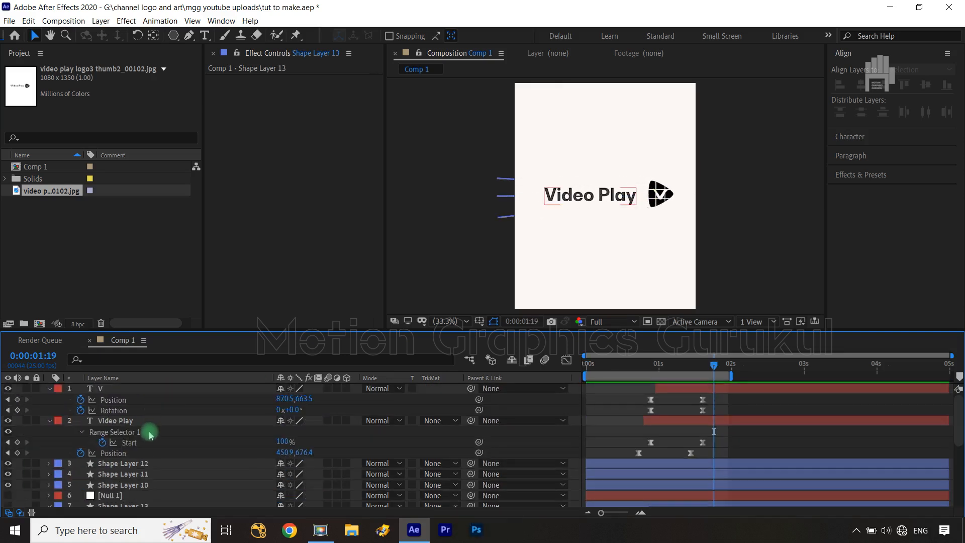
click(8, 453)
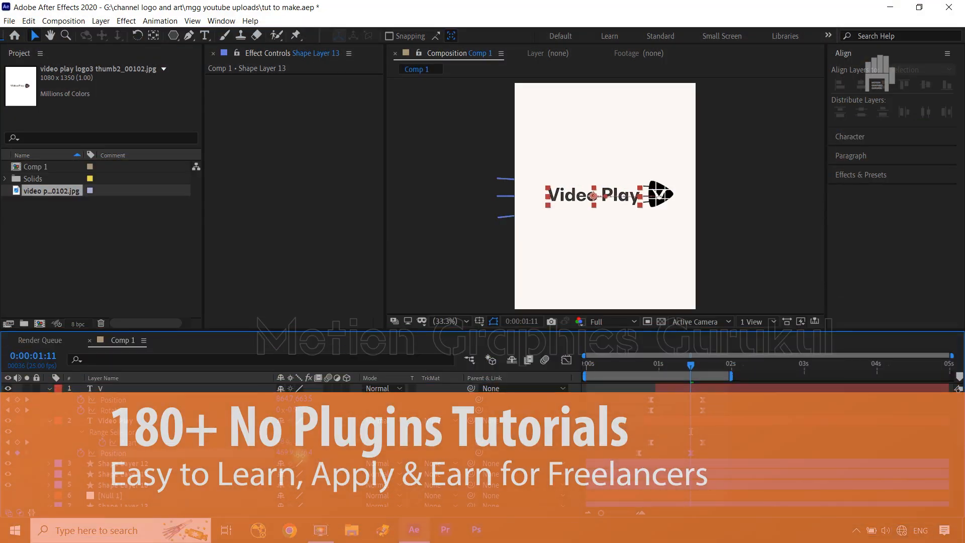
drag(304, 455, 318, 456)
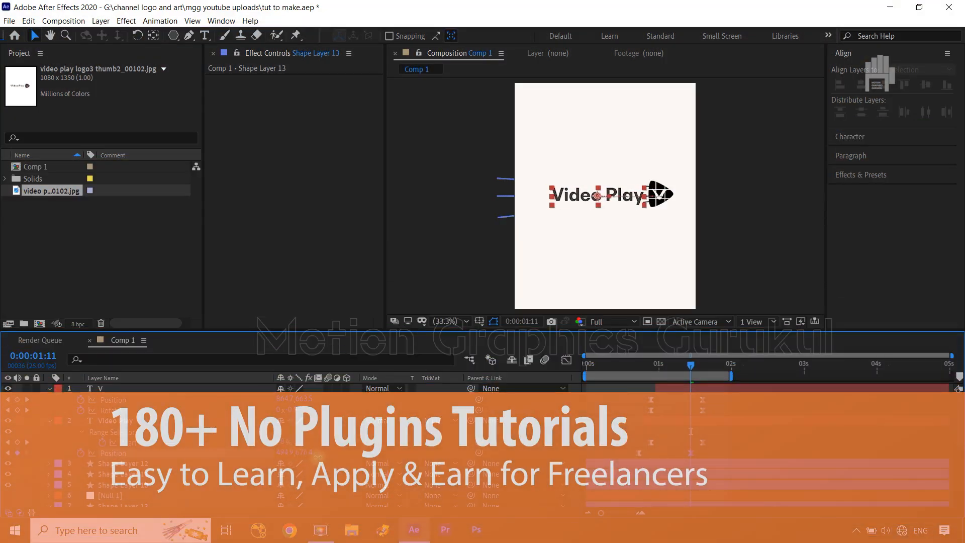
click(825, 222)
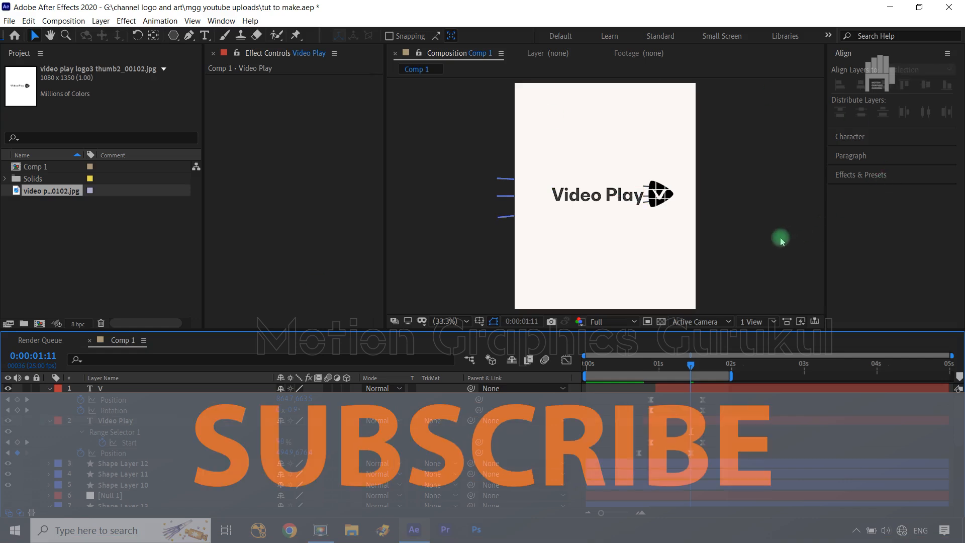
drag(692, 365, 587, 364)
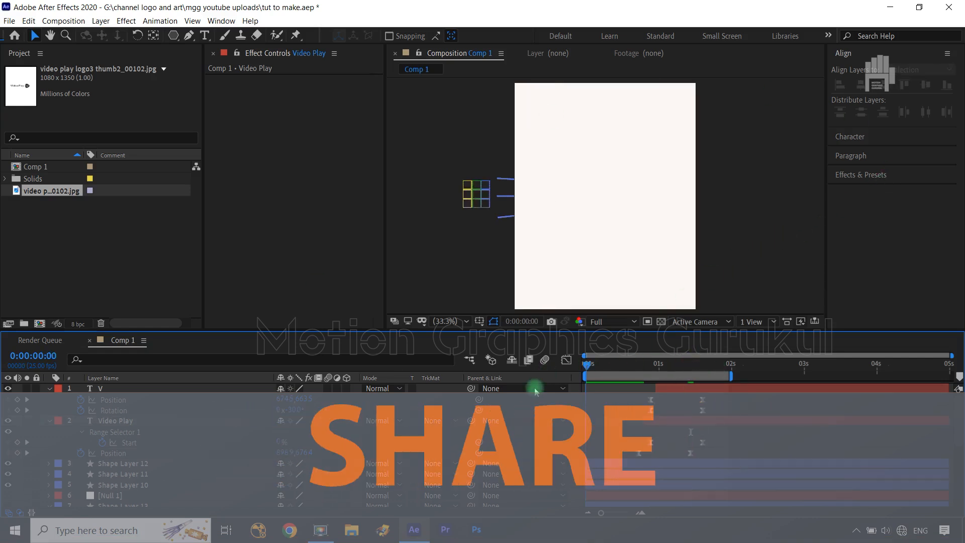
key(space)
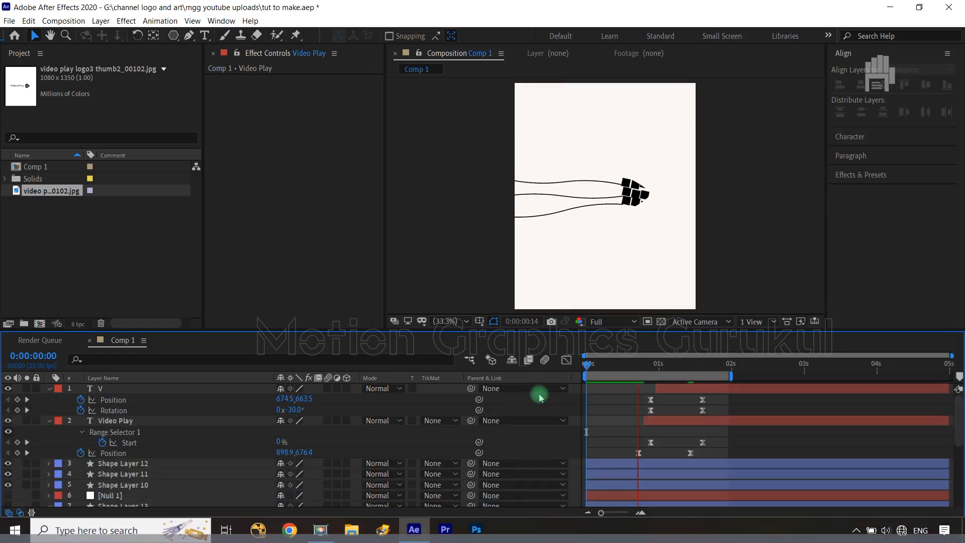